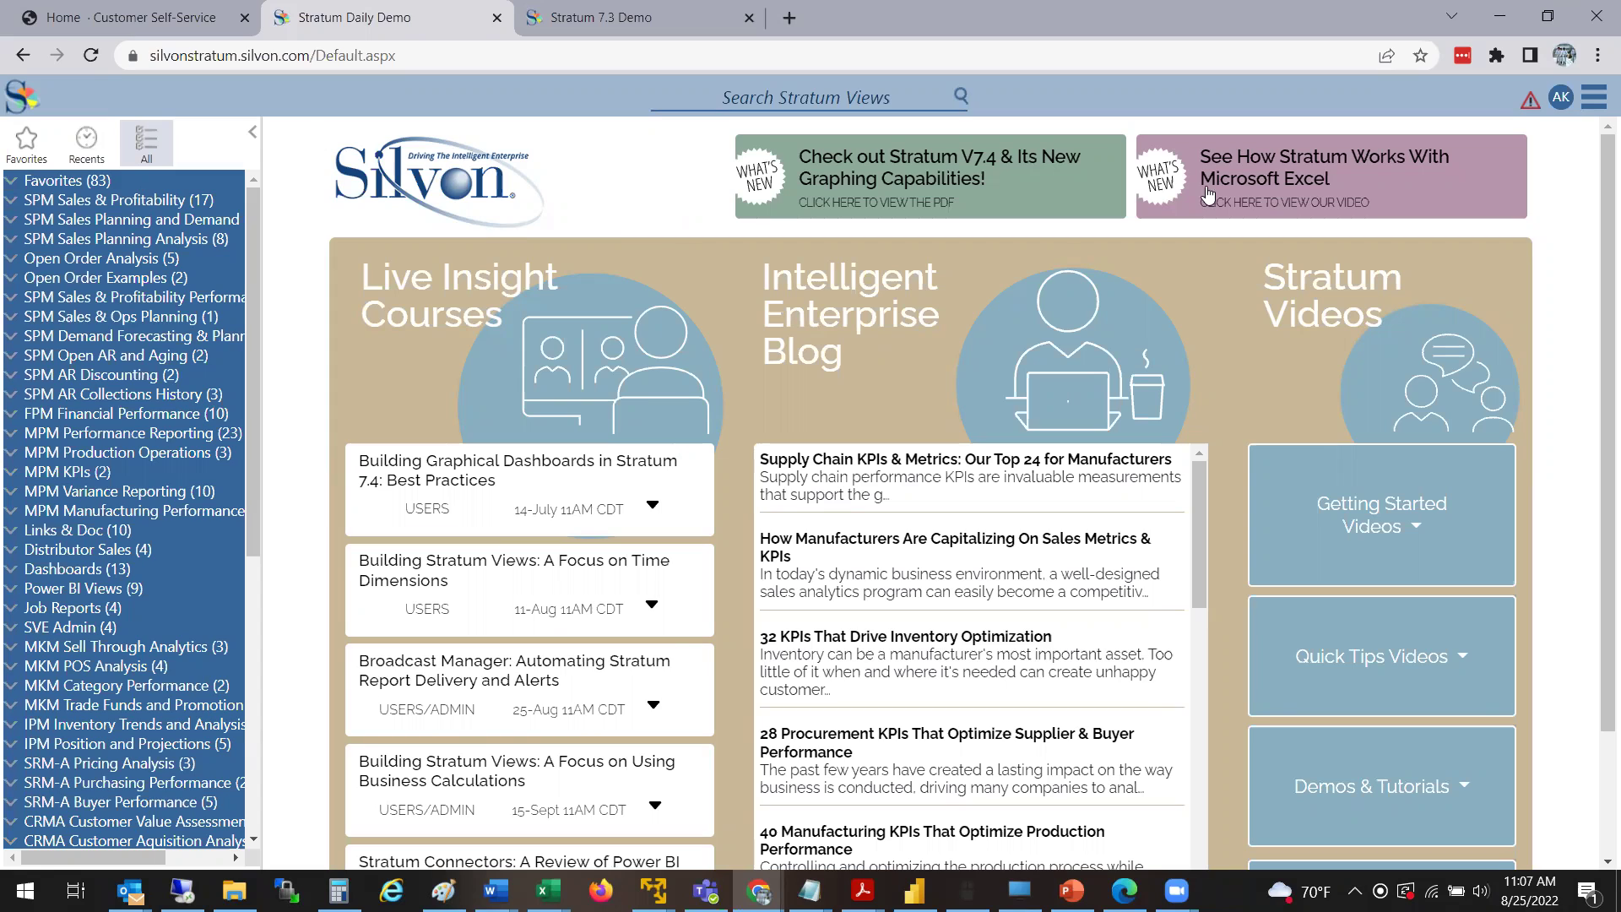
- Go to the broadcast Action management list and open the Comparative Sales action for editing
click(1595, 100)
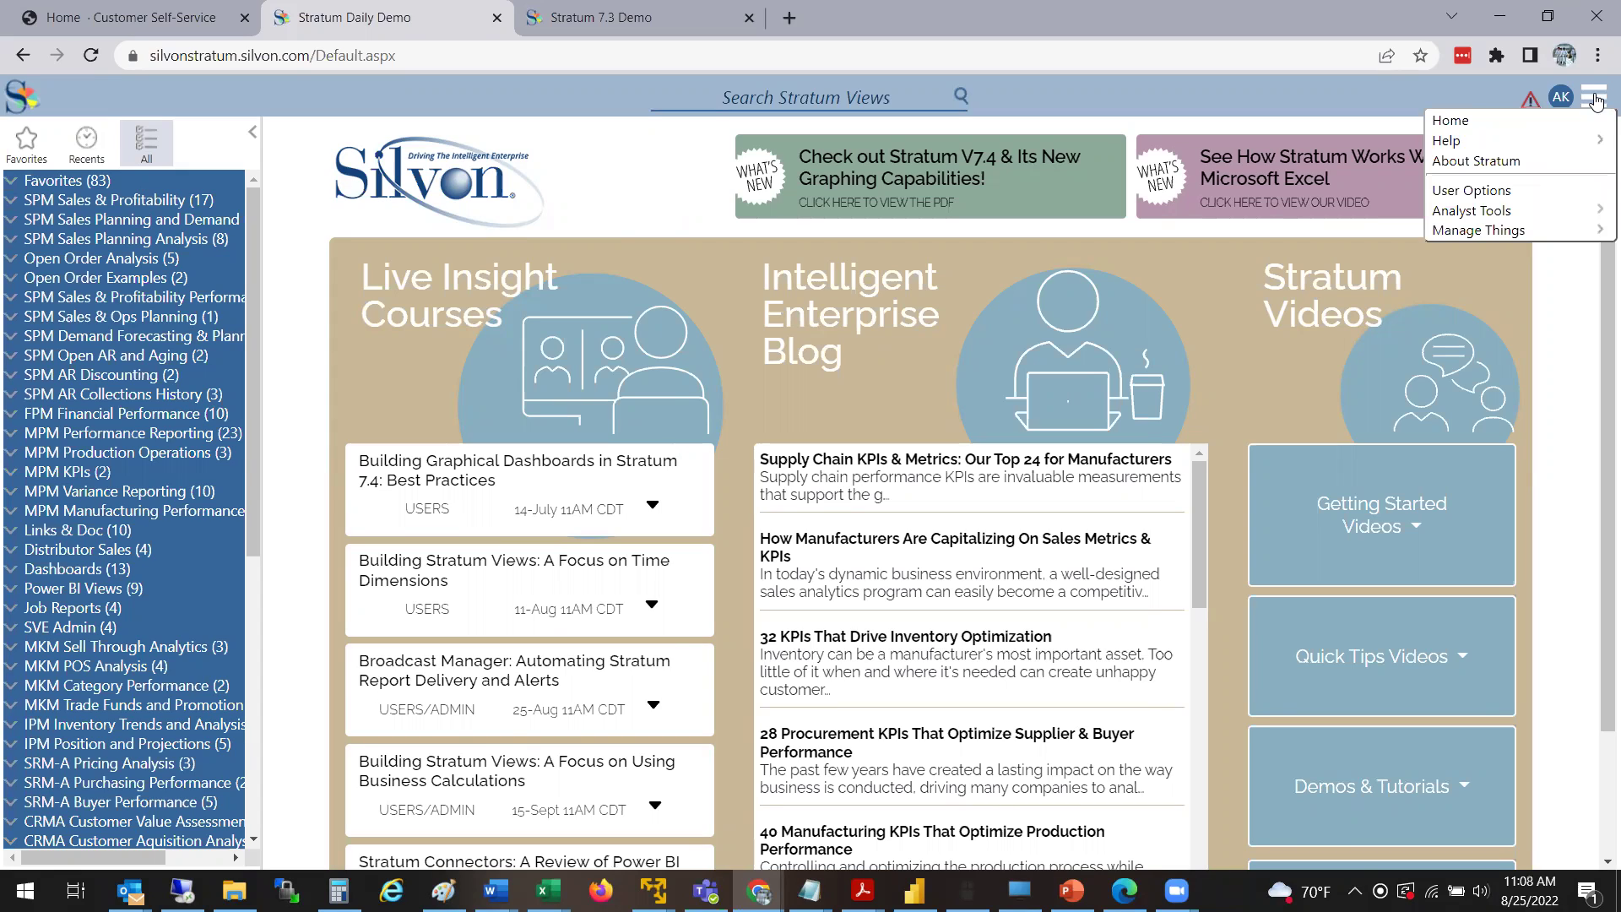
mouse_move(1595, 213)
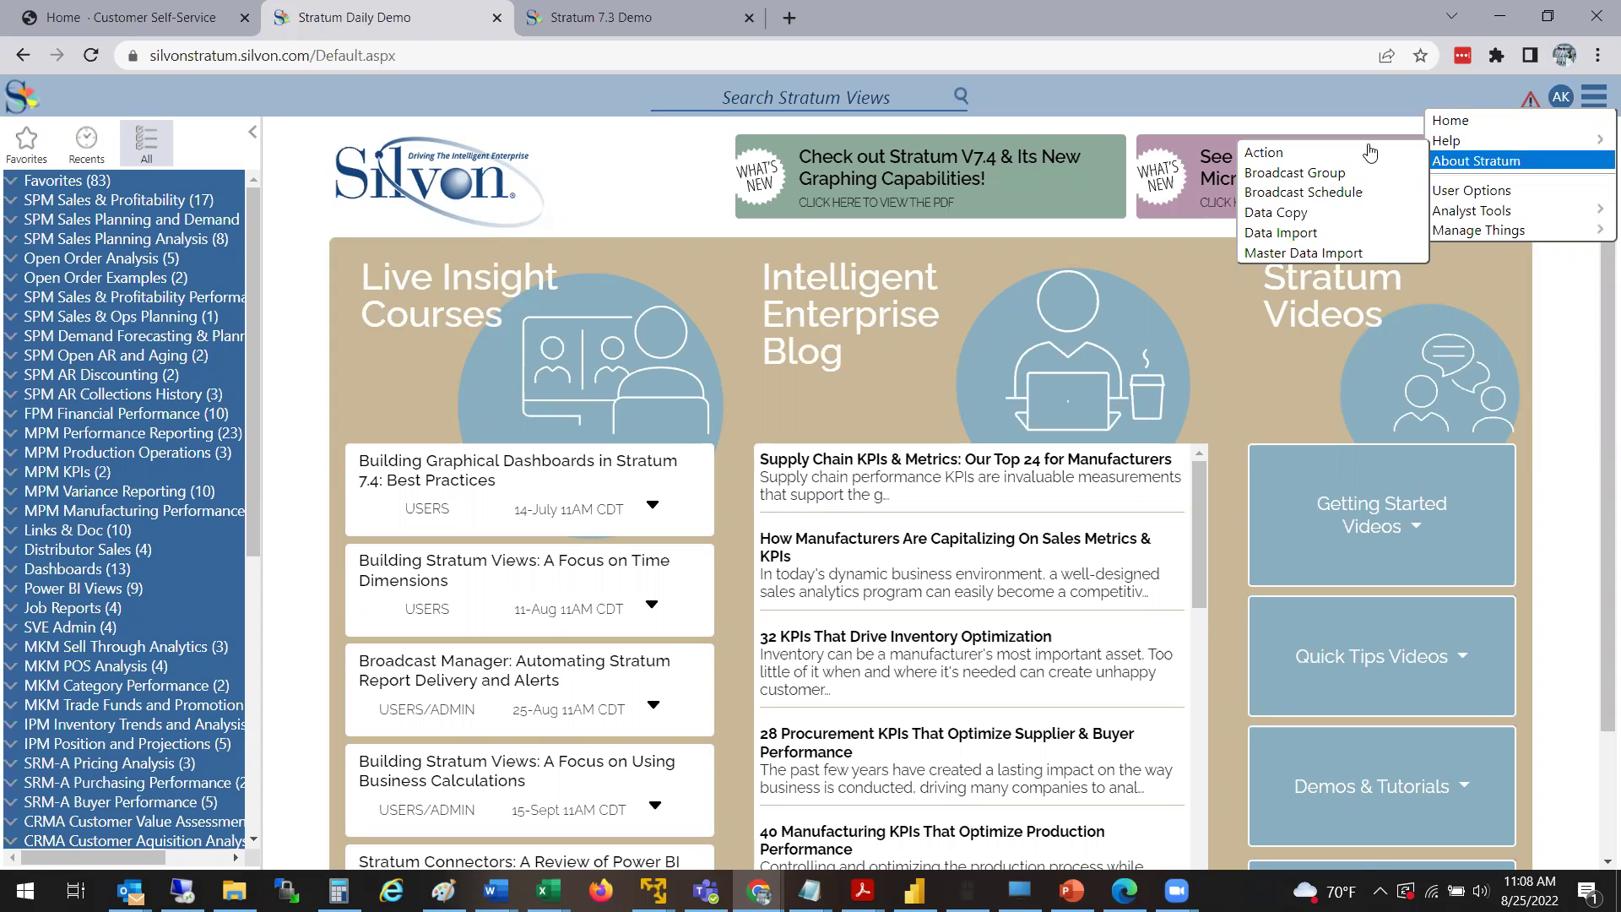
click(1324, 152)
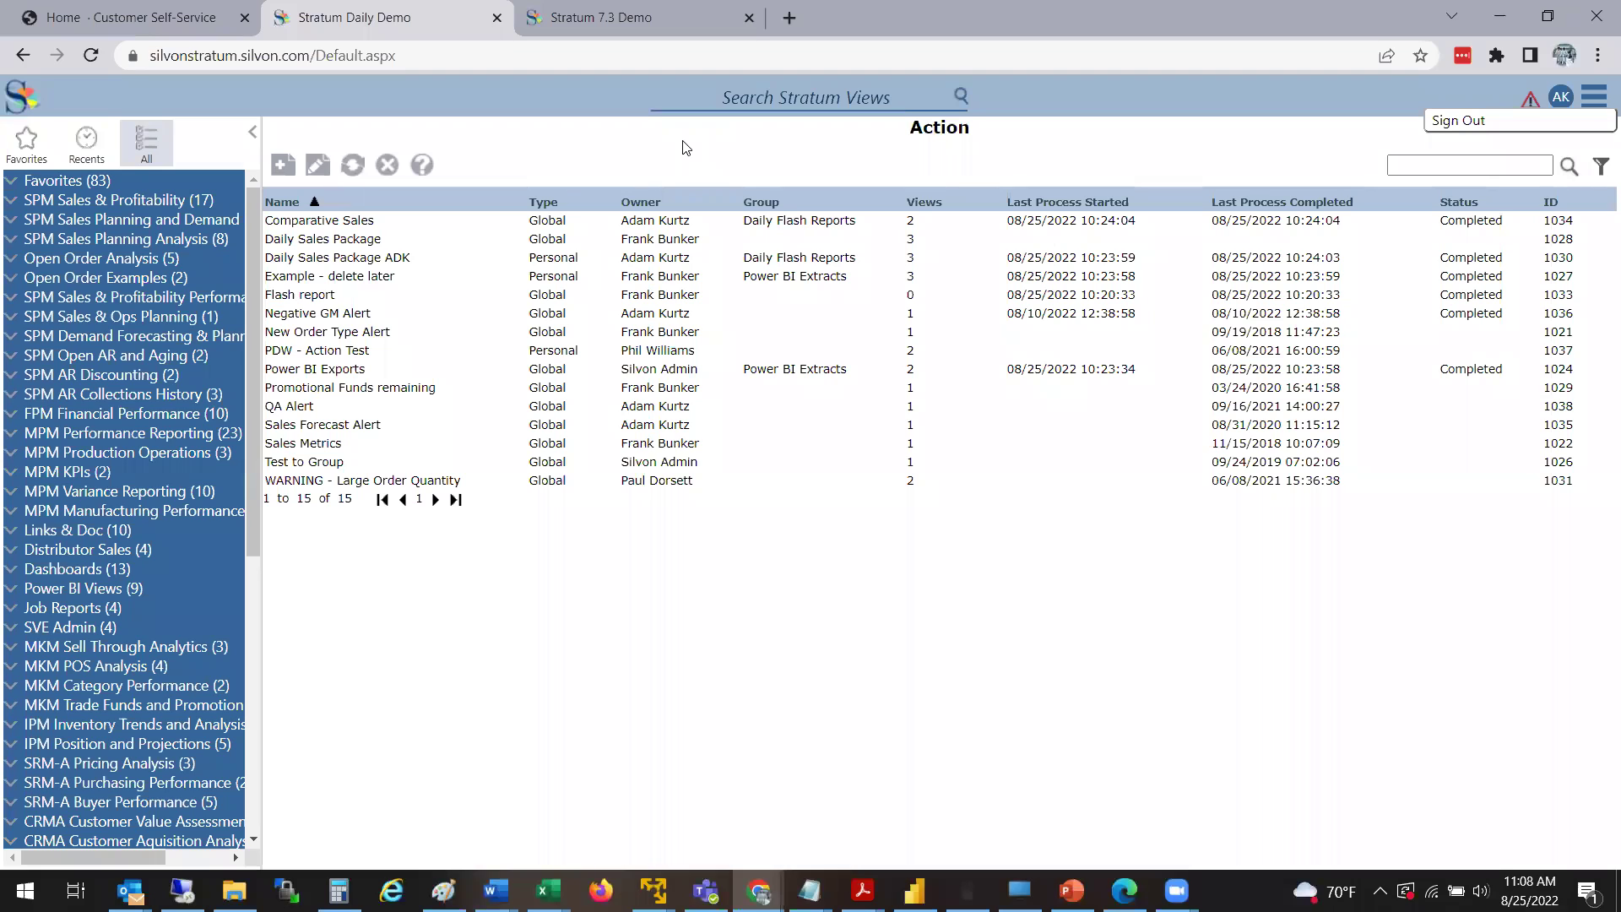
click(384, 227)
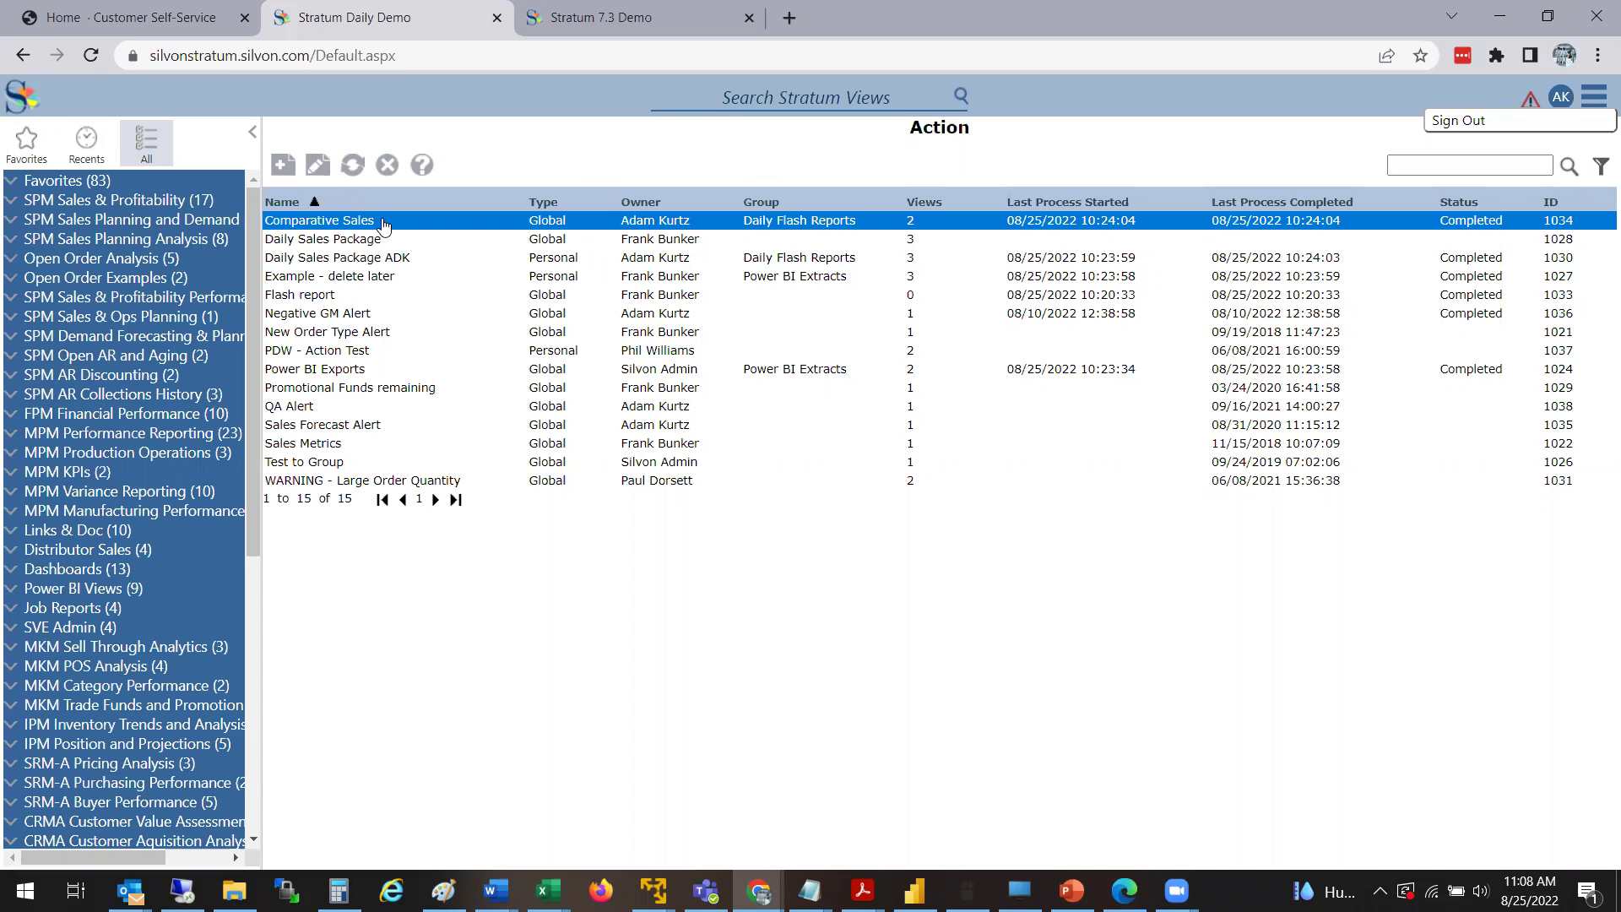
click(457, 258)
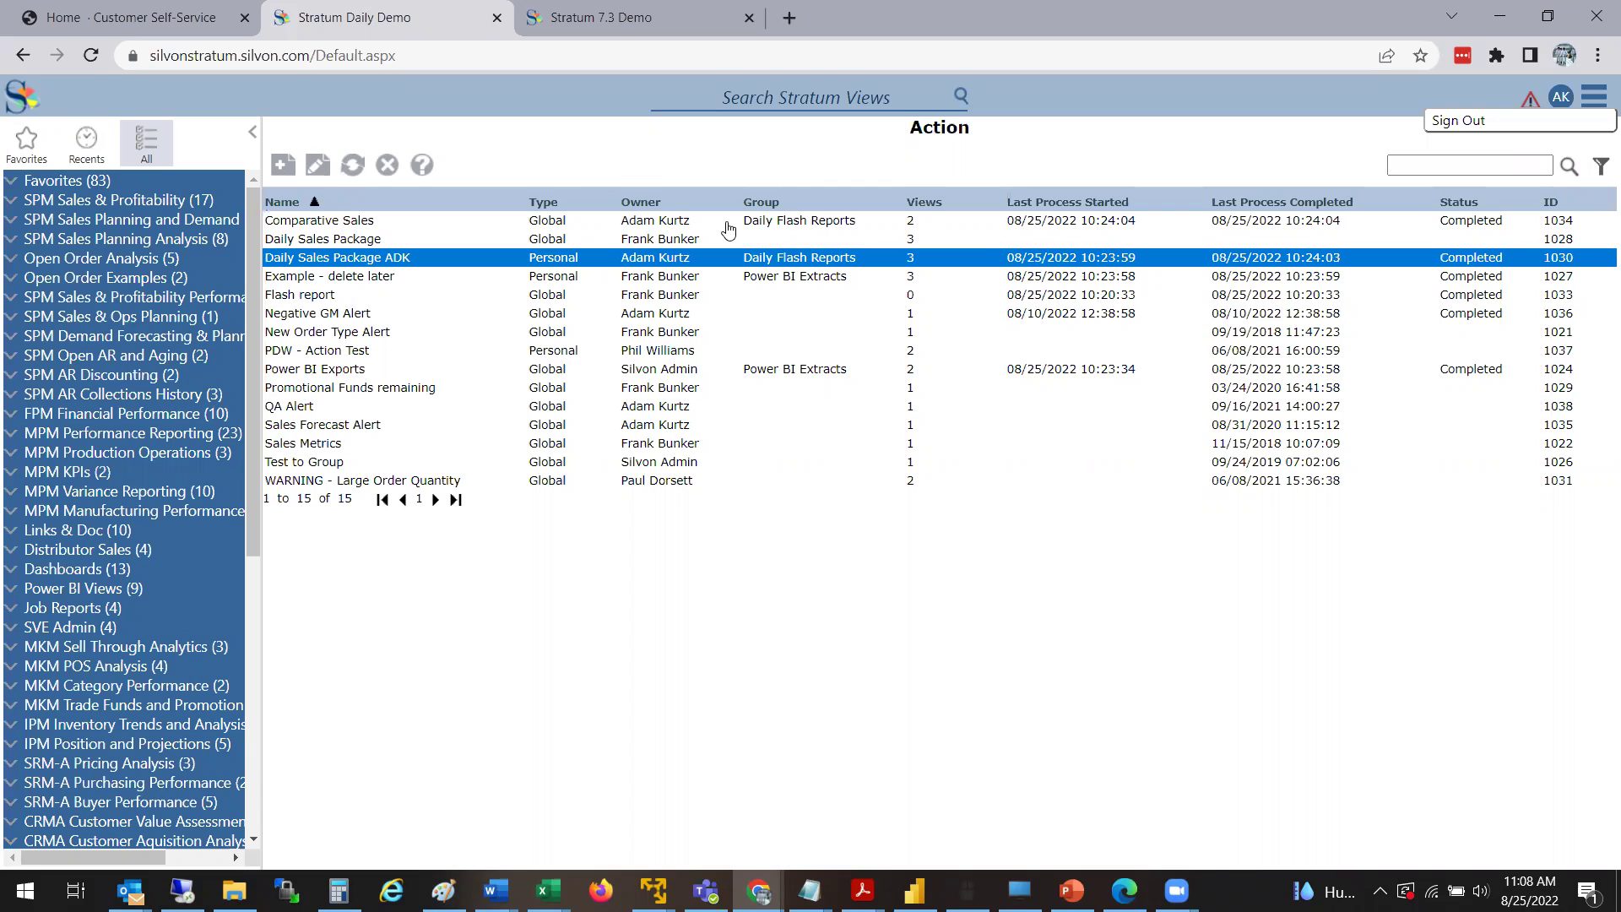
double_click(392, 223)
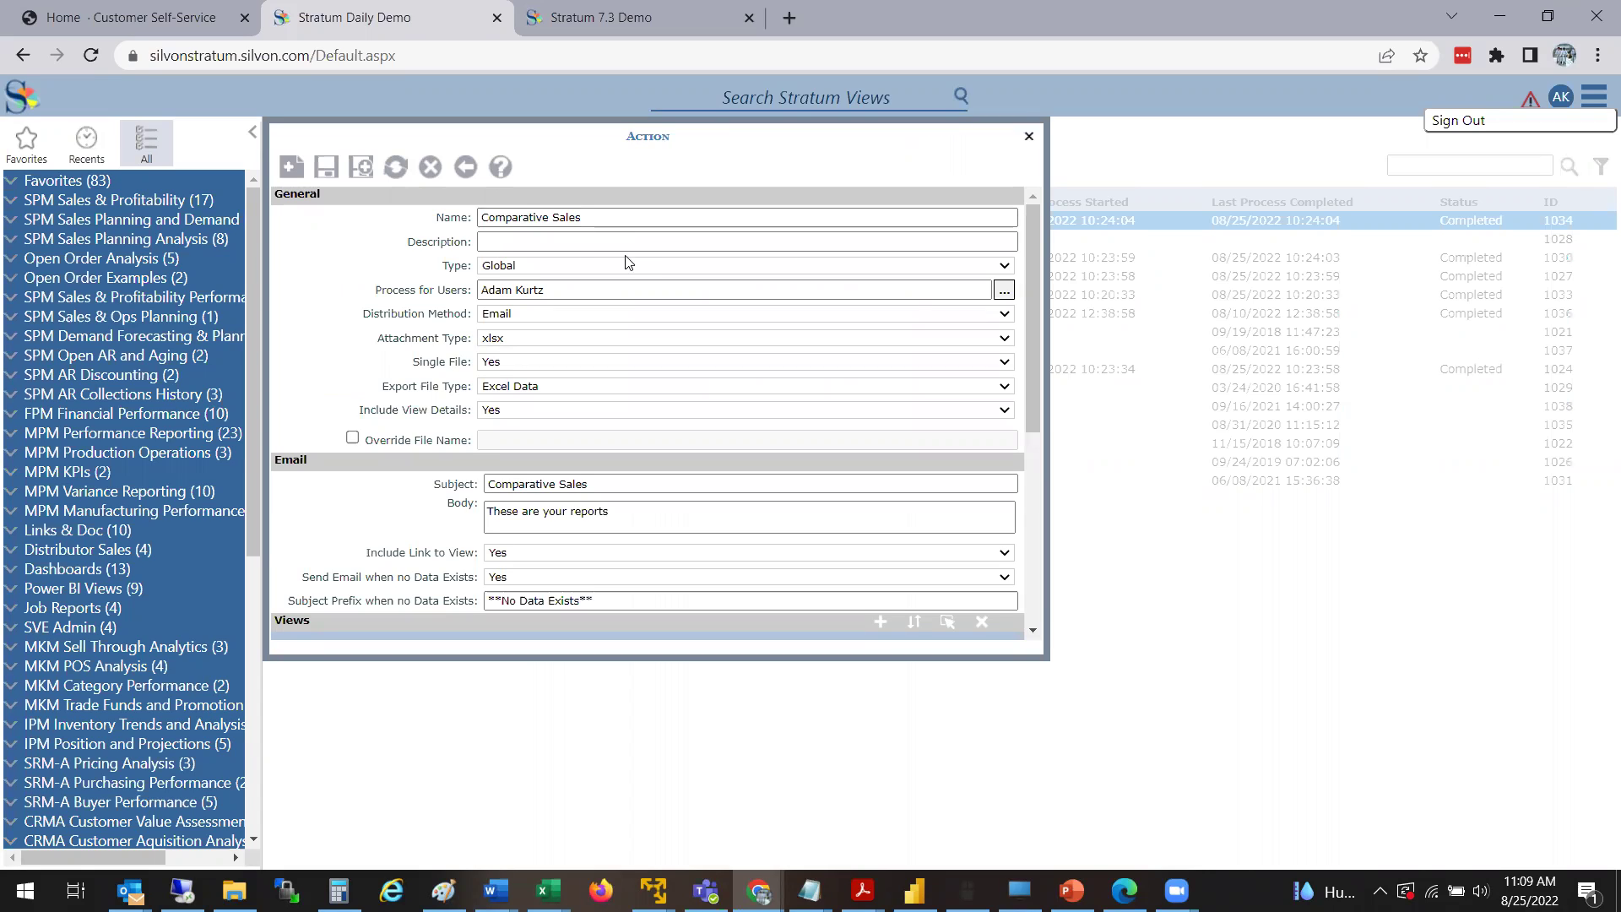
- Check the Type choices of the Comparative Sales action and list the viewer user profiles it can be processed for
click(803, 269)
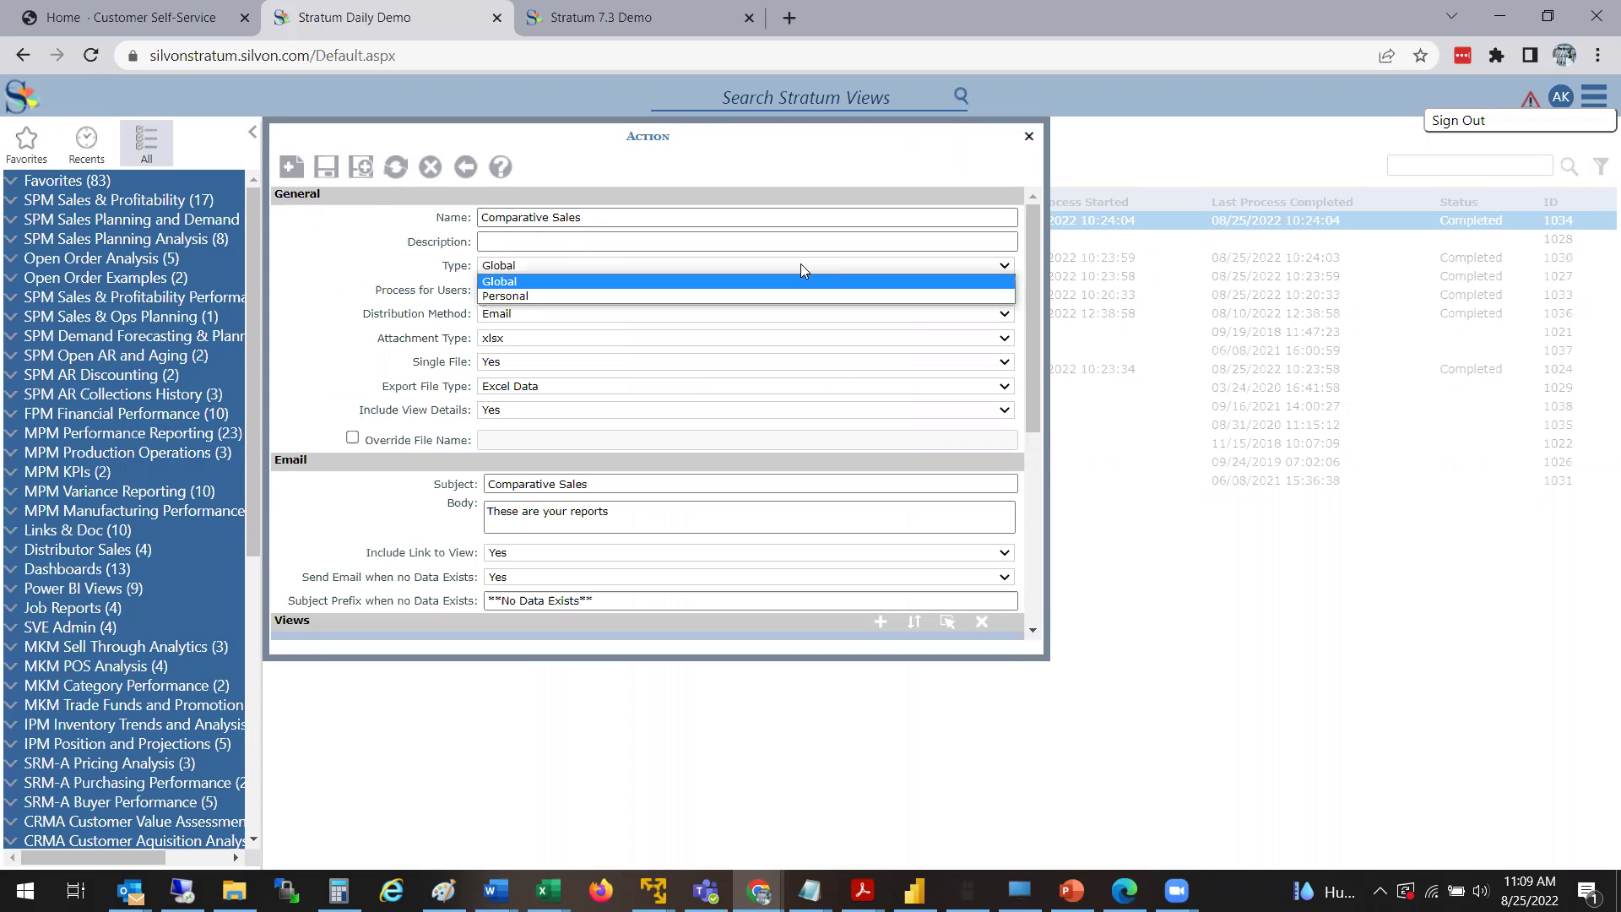
click(800, 264)
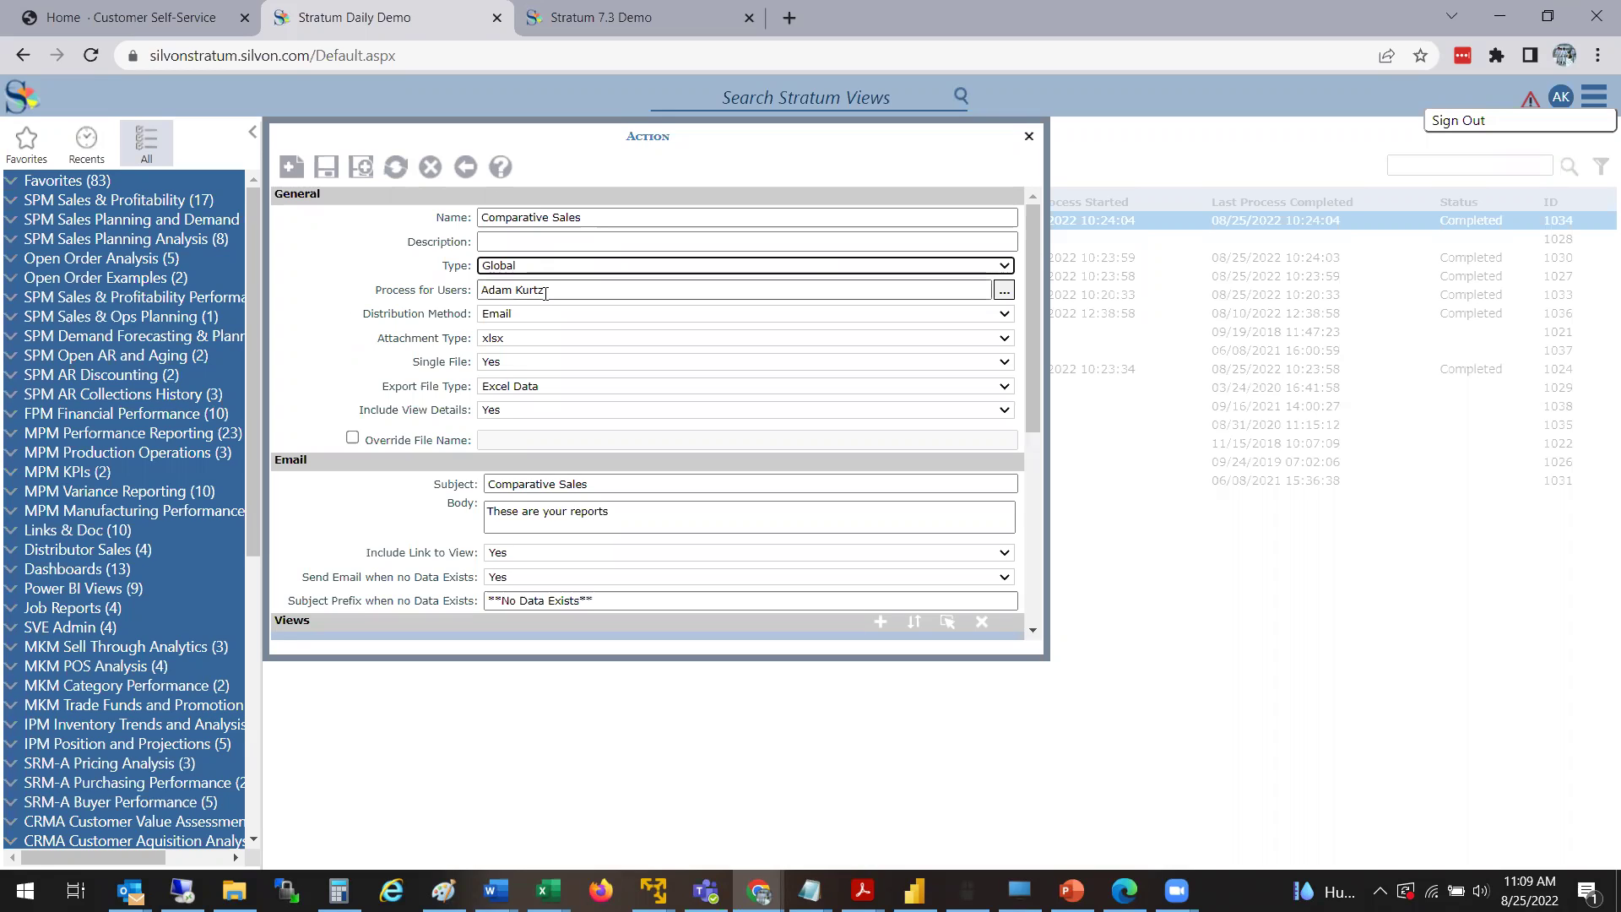
click(1004, 291)
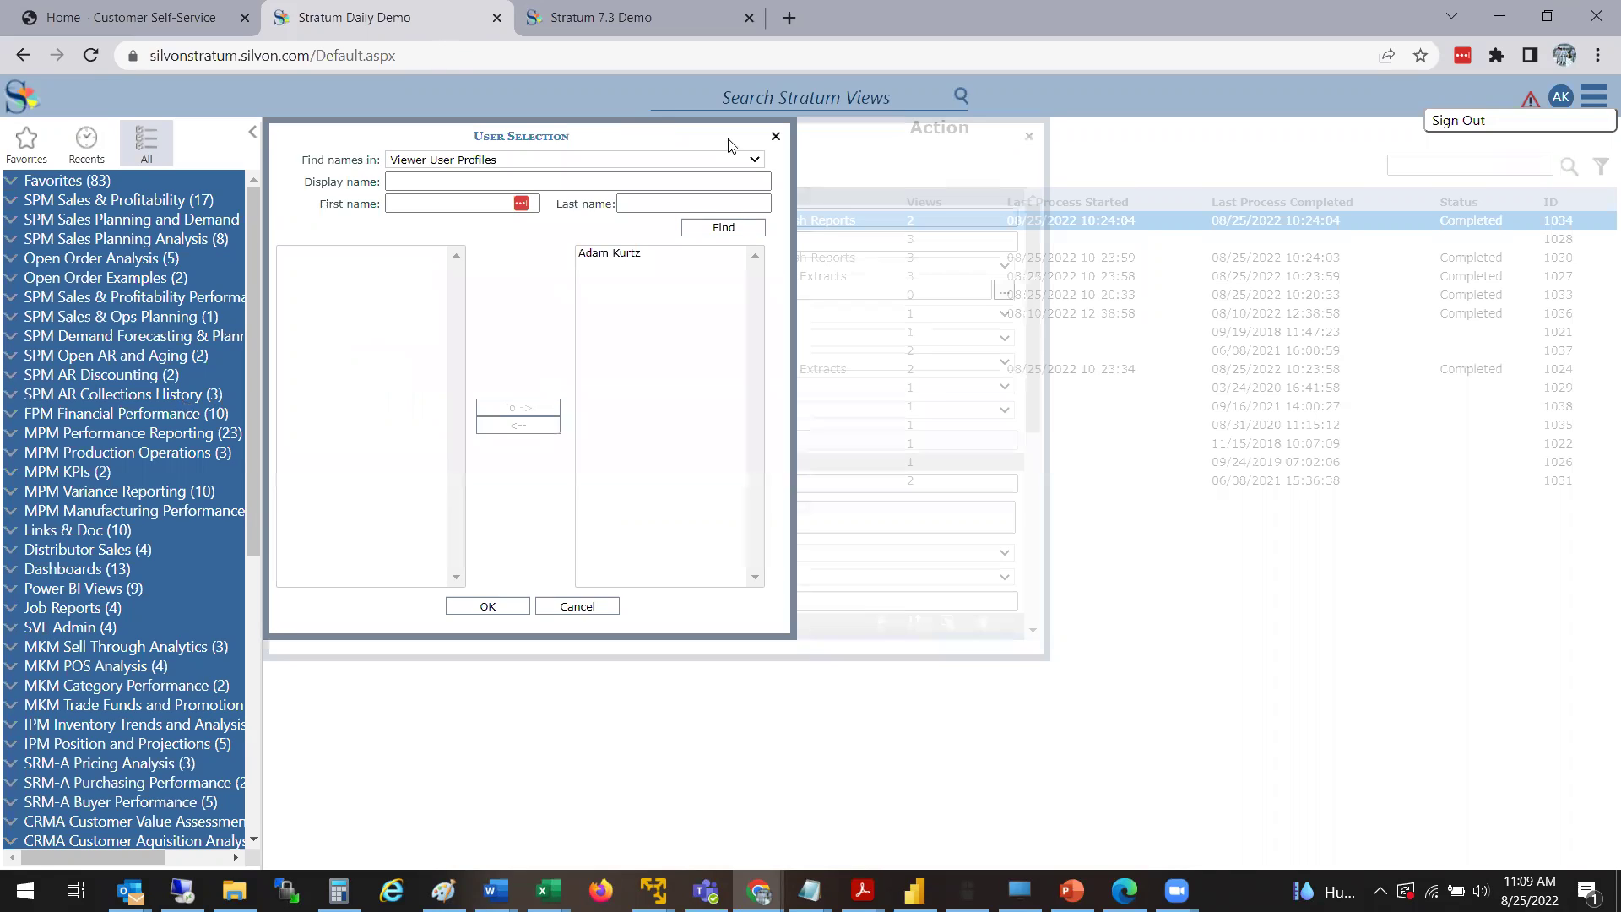
click(723, 230)
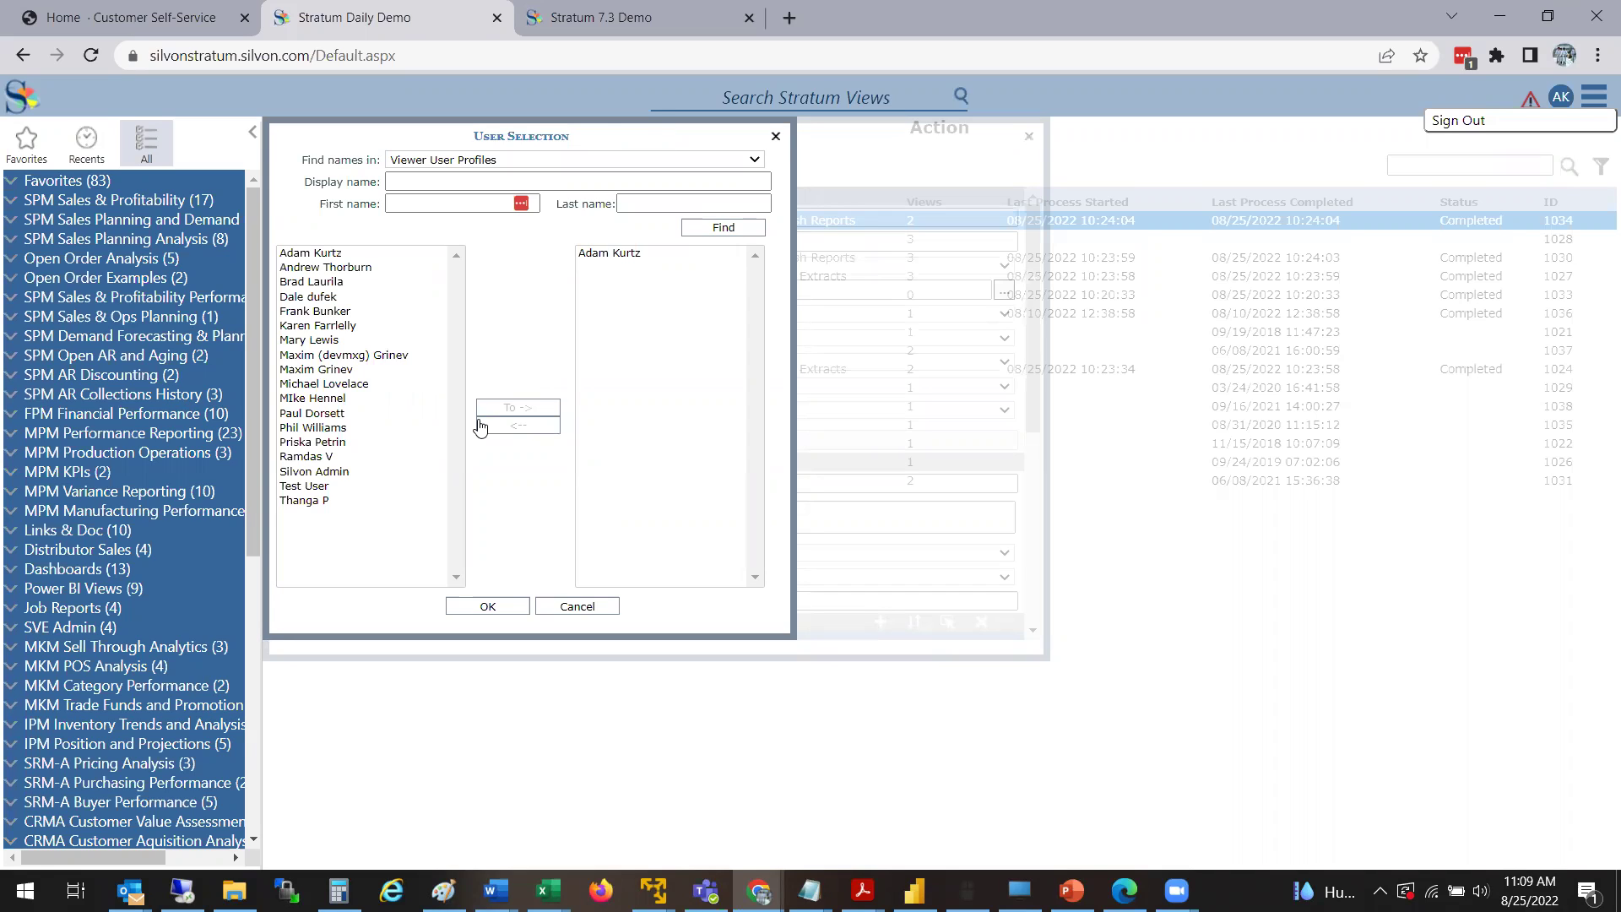
click(550, 608)
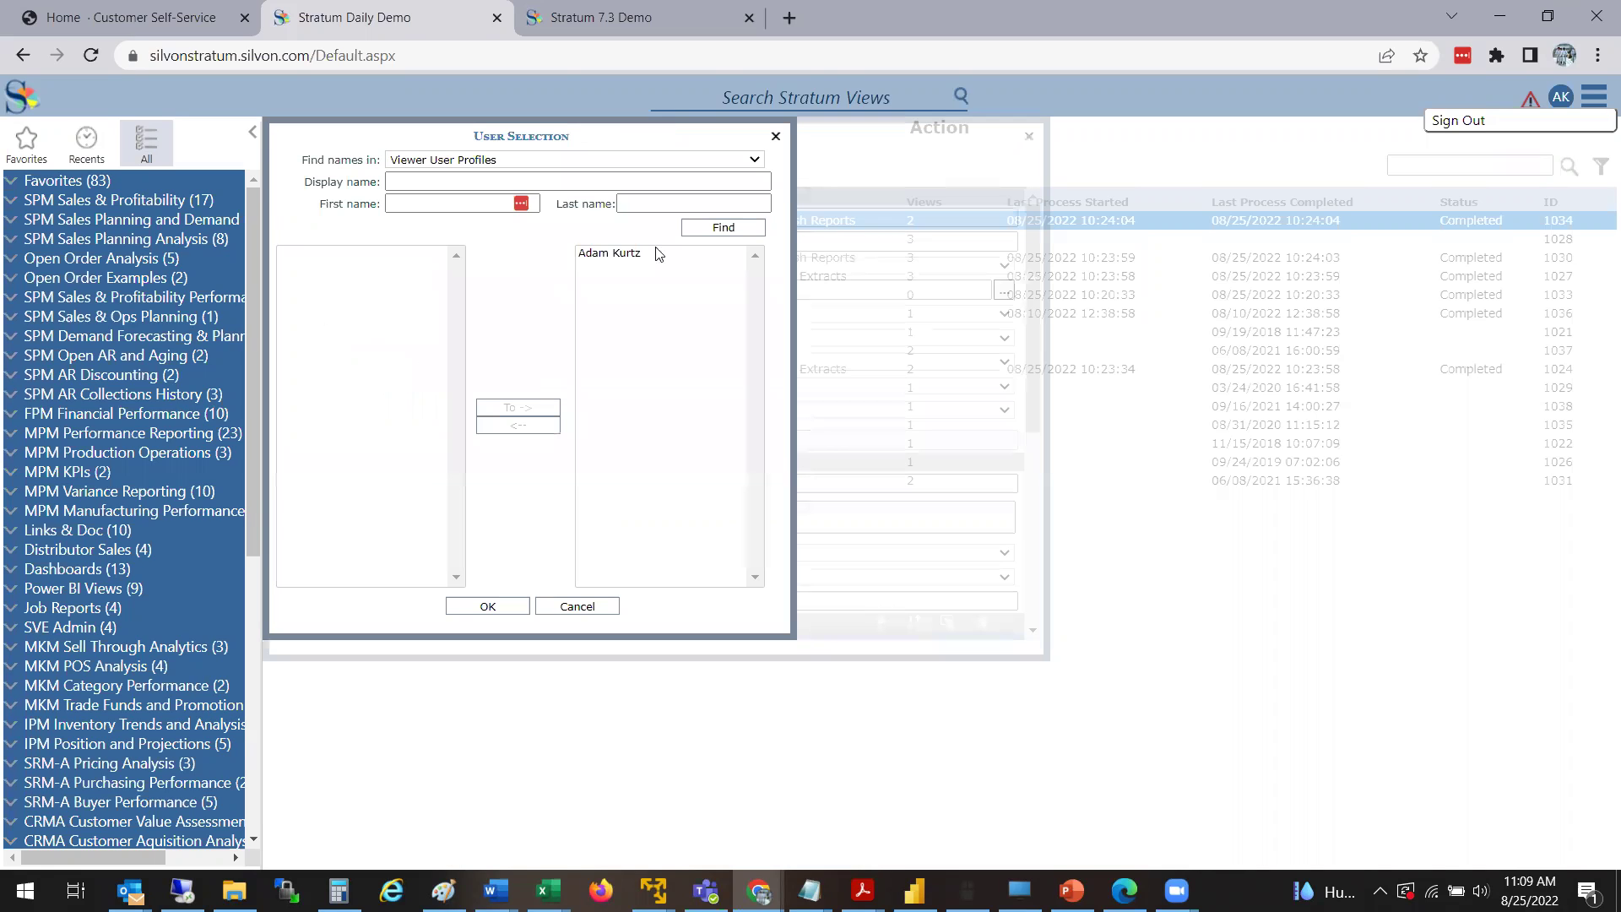
click(723, 230)
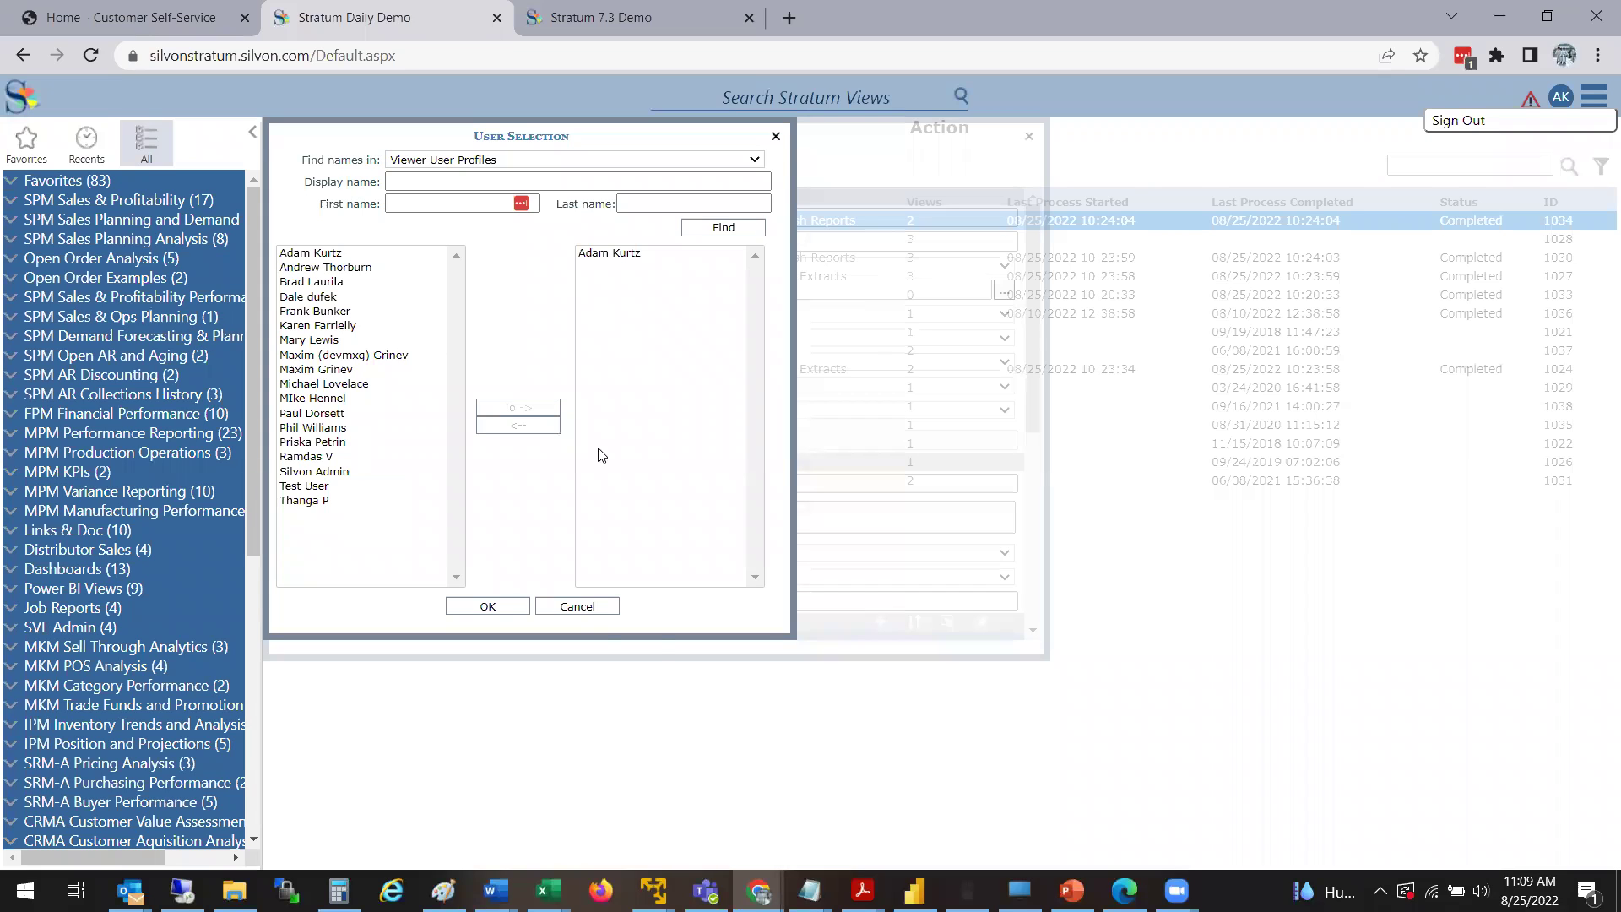
click(582, 606)
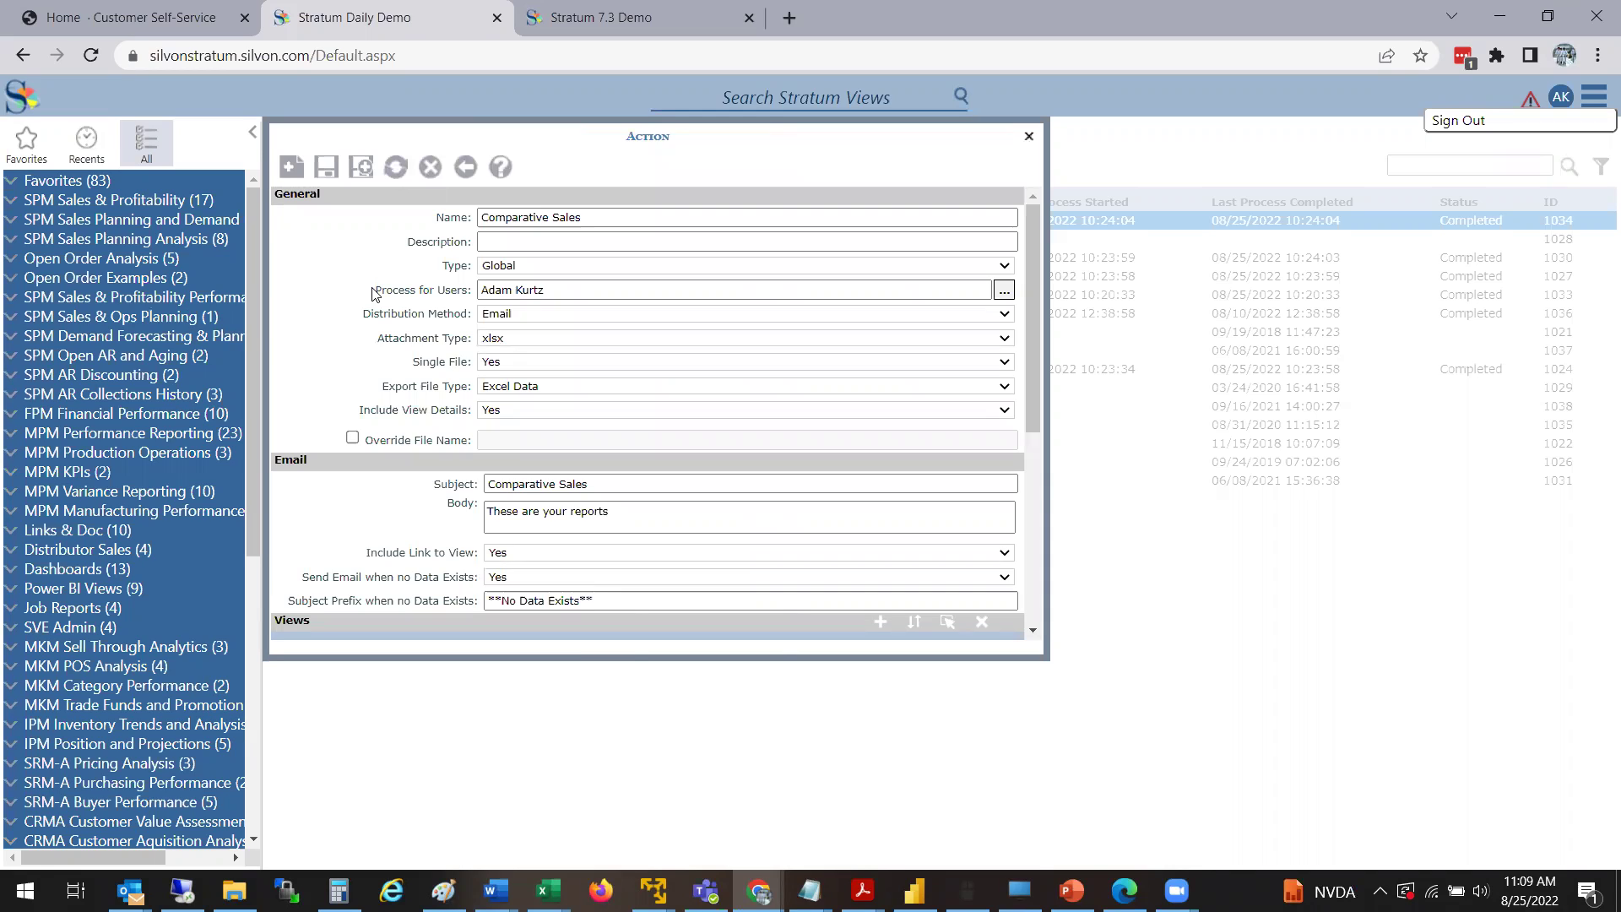
- Review the available choices for Distribution Method, Attachment Type and Single File in the action's General section
click(510, 317)
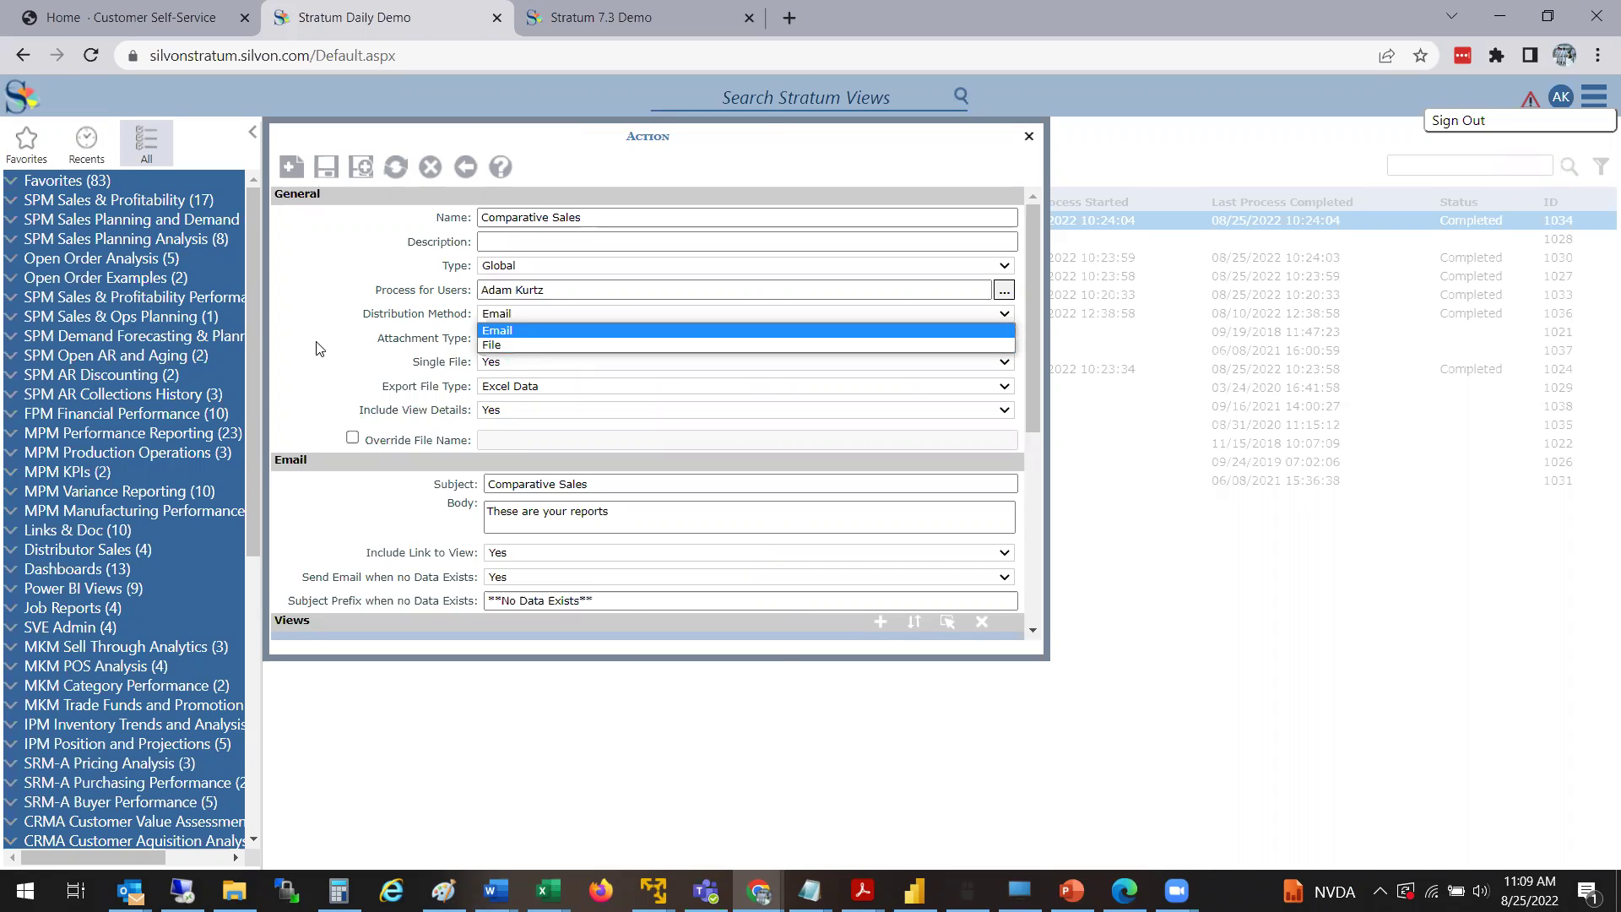
click(552, 330)
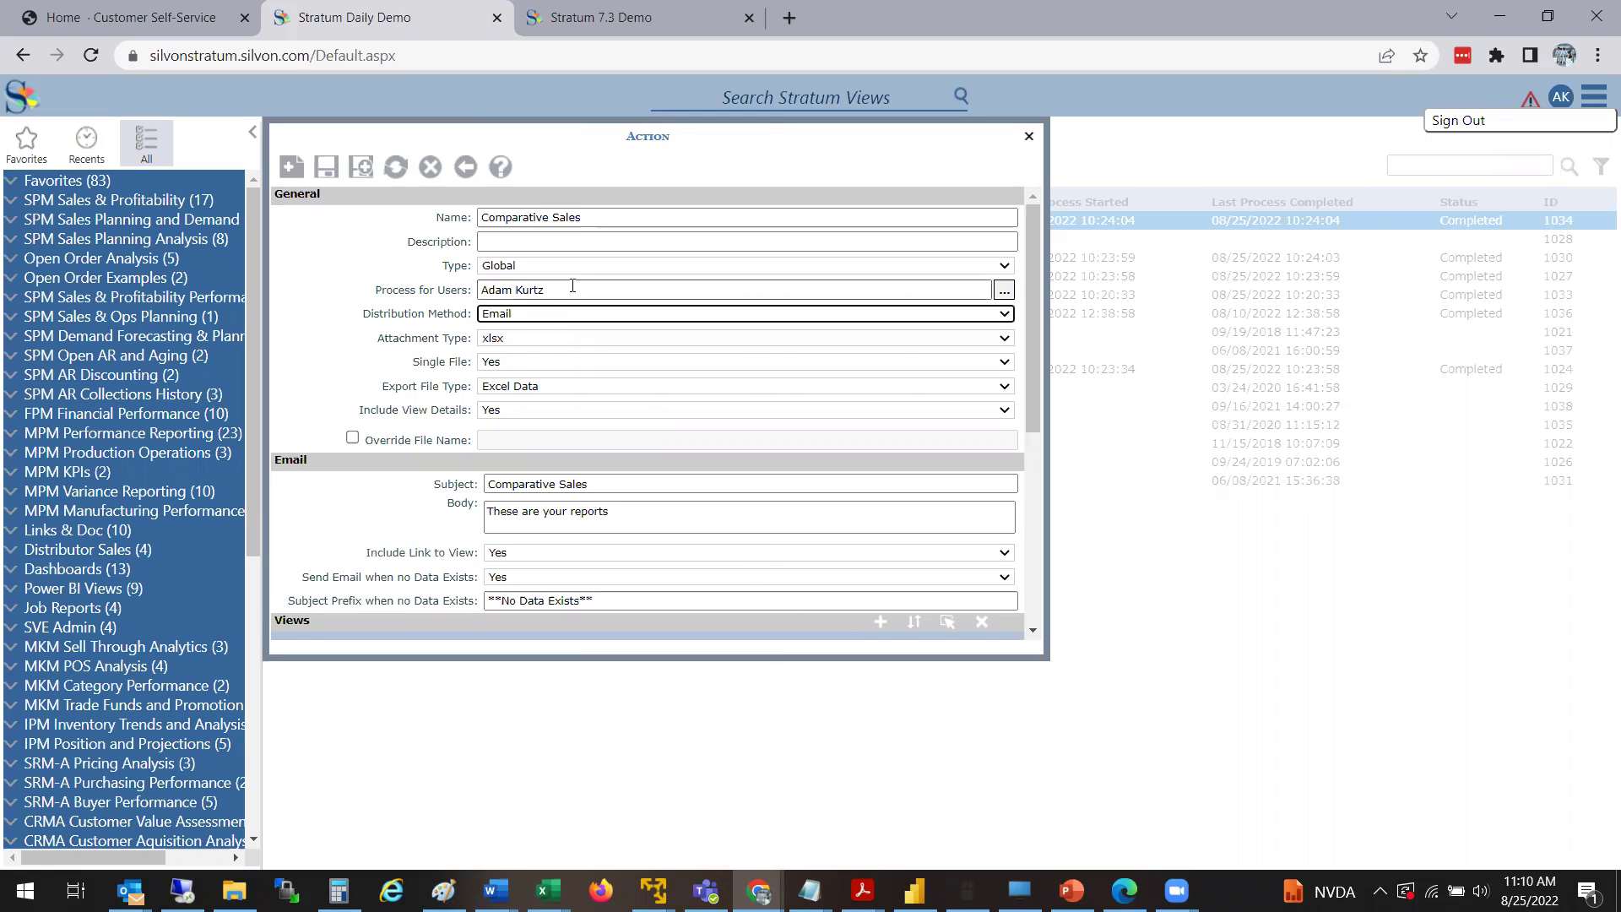
click(512, 342)
click(511, 342)
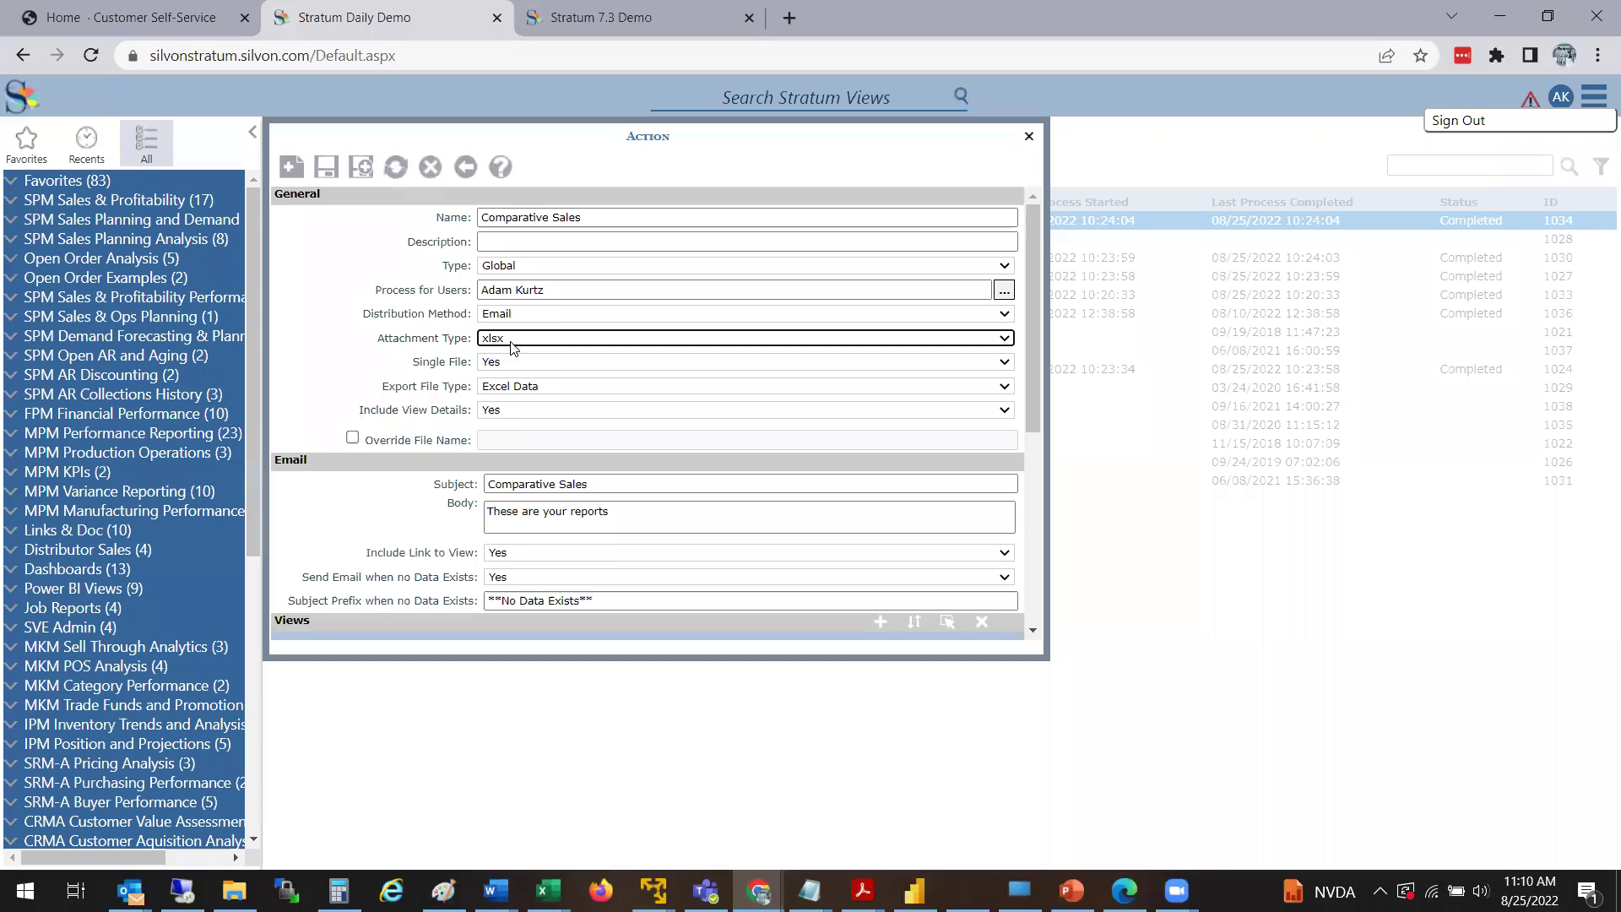
click(515, 342)
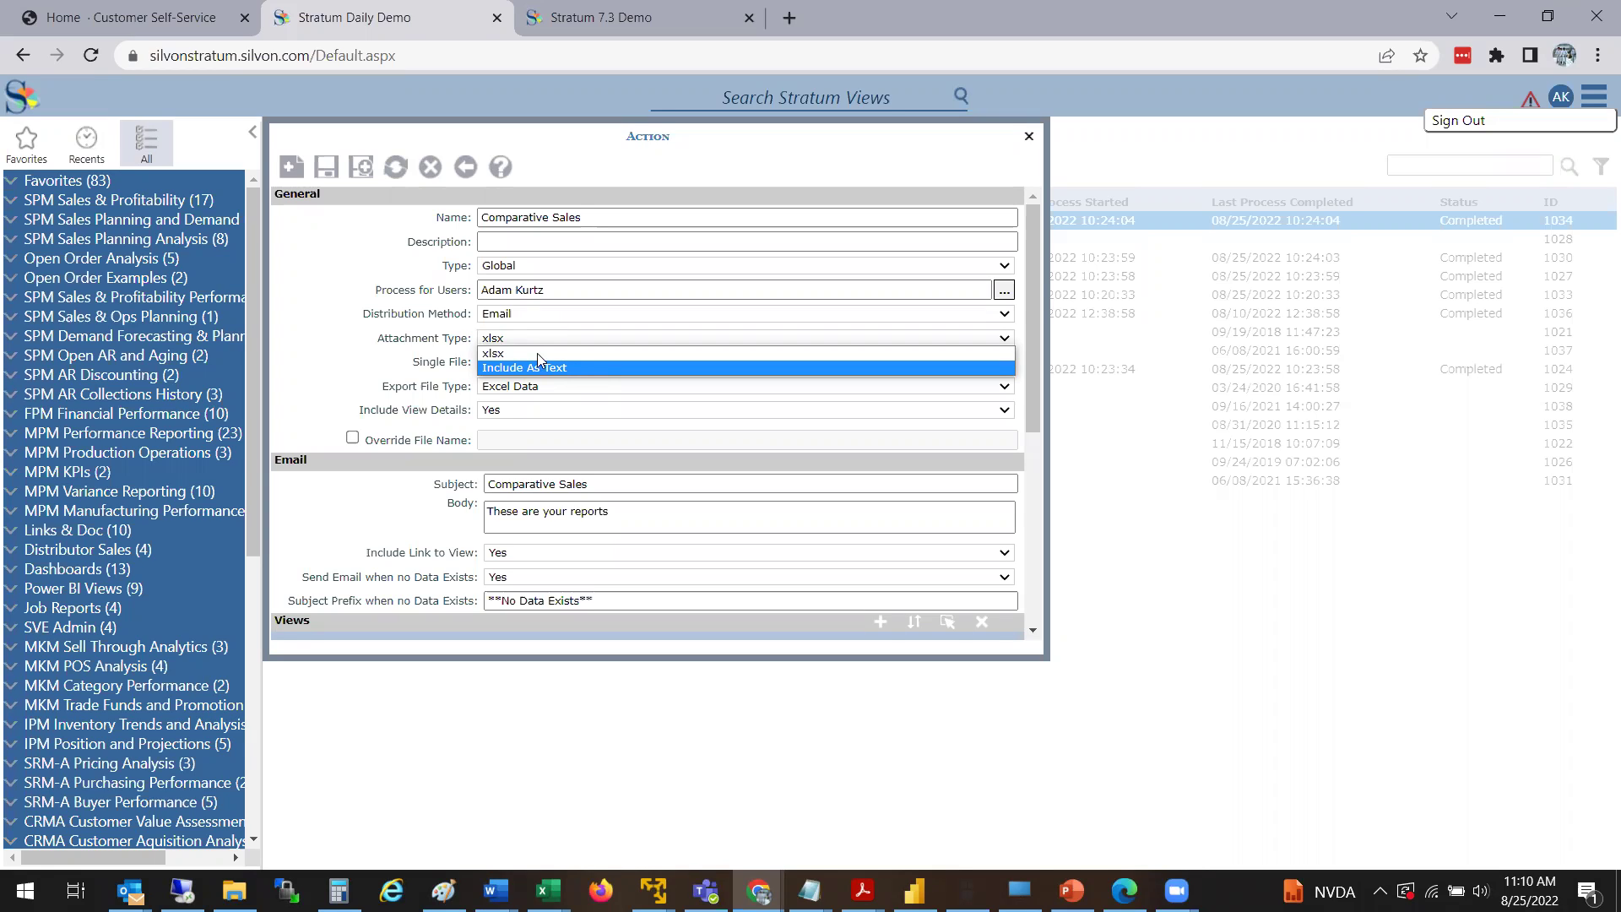
click(538, 354)
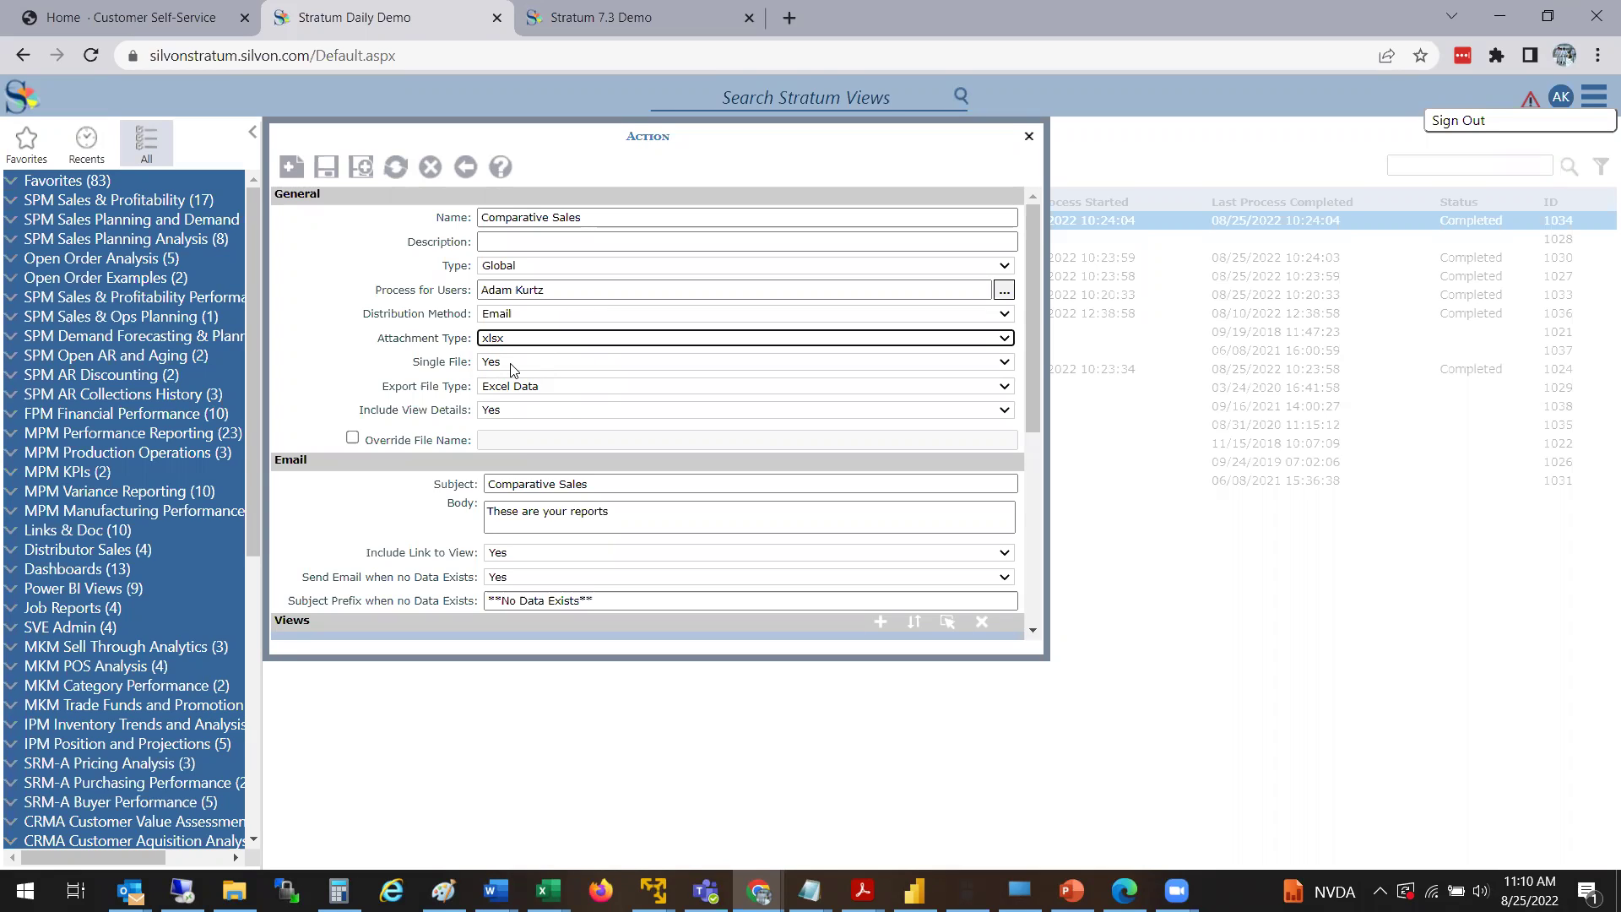
key(Tab)
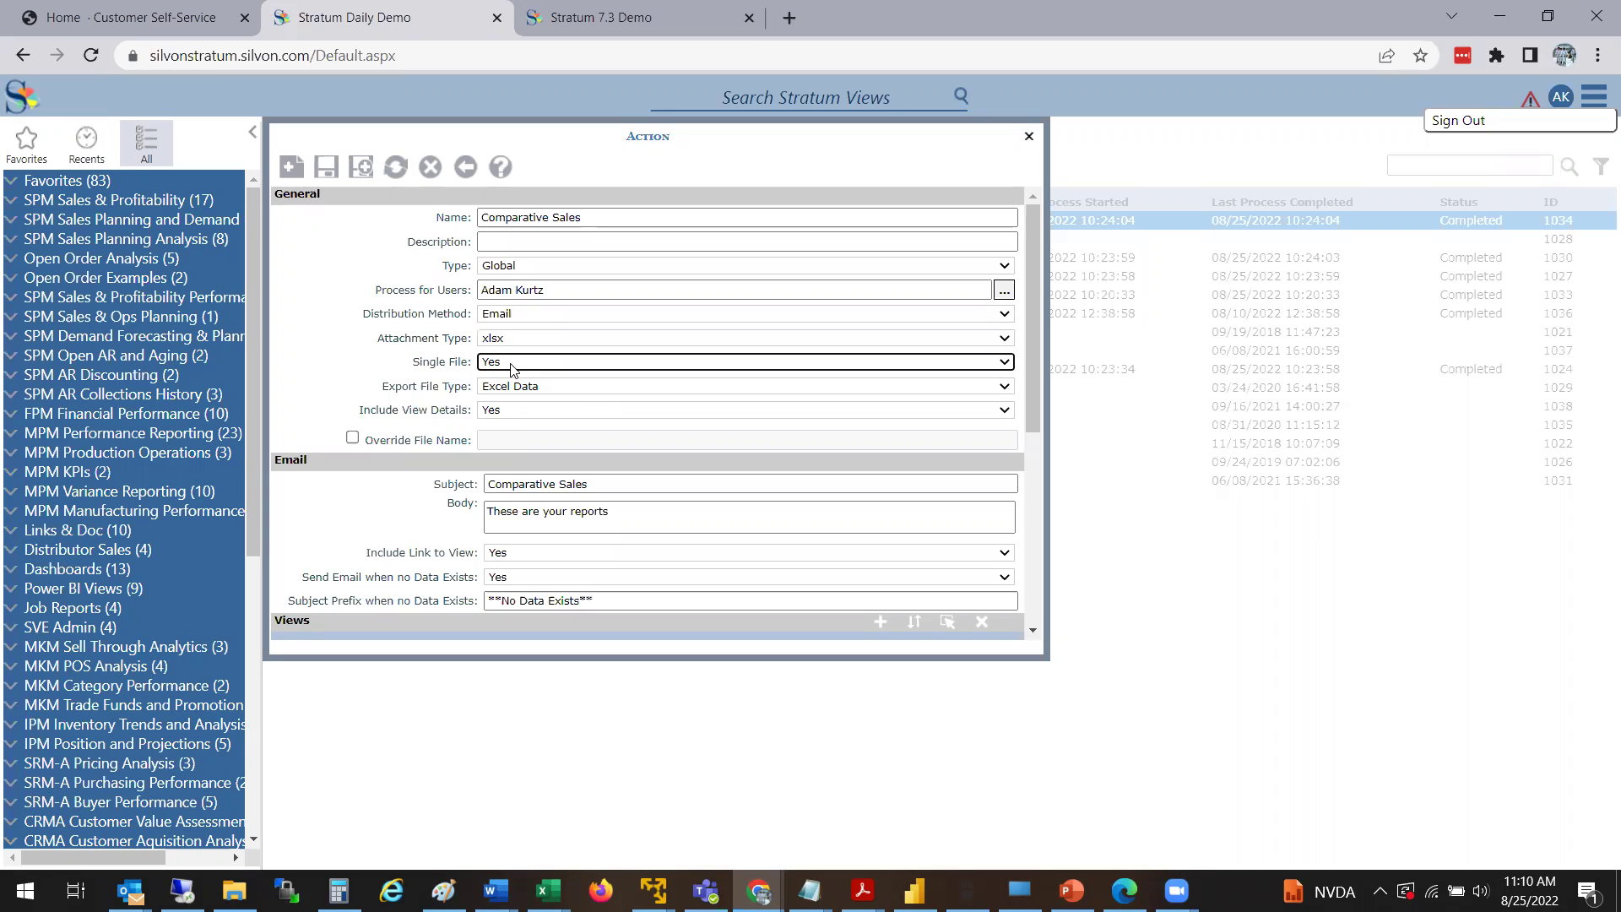
click(511, 363)
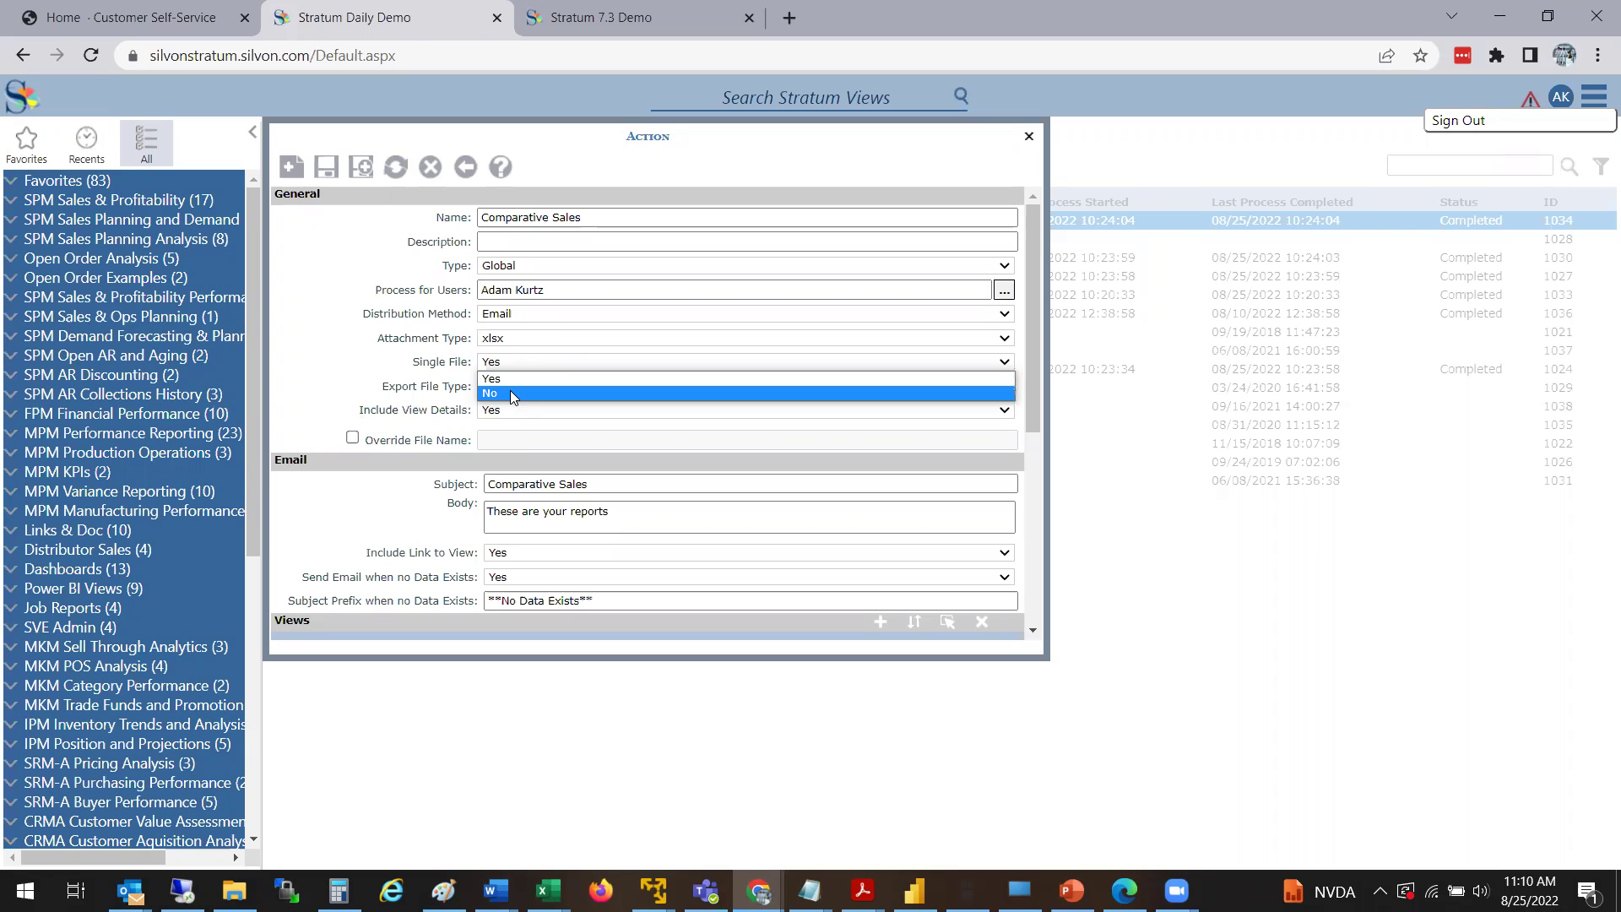
click(388, 362)
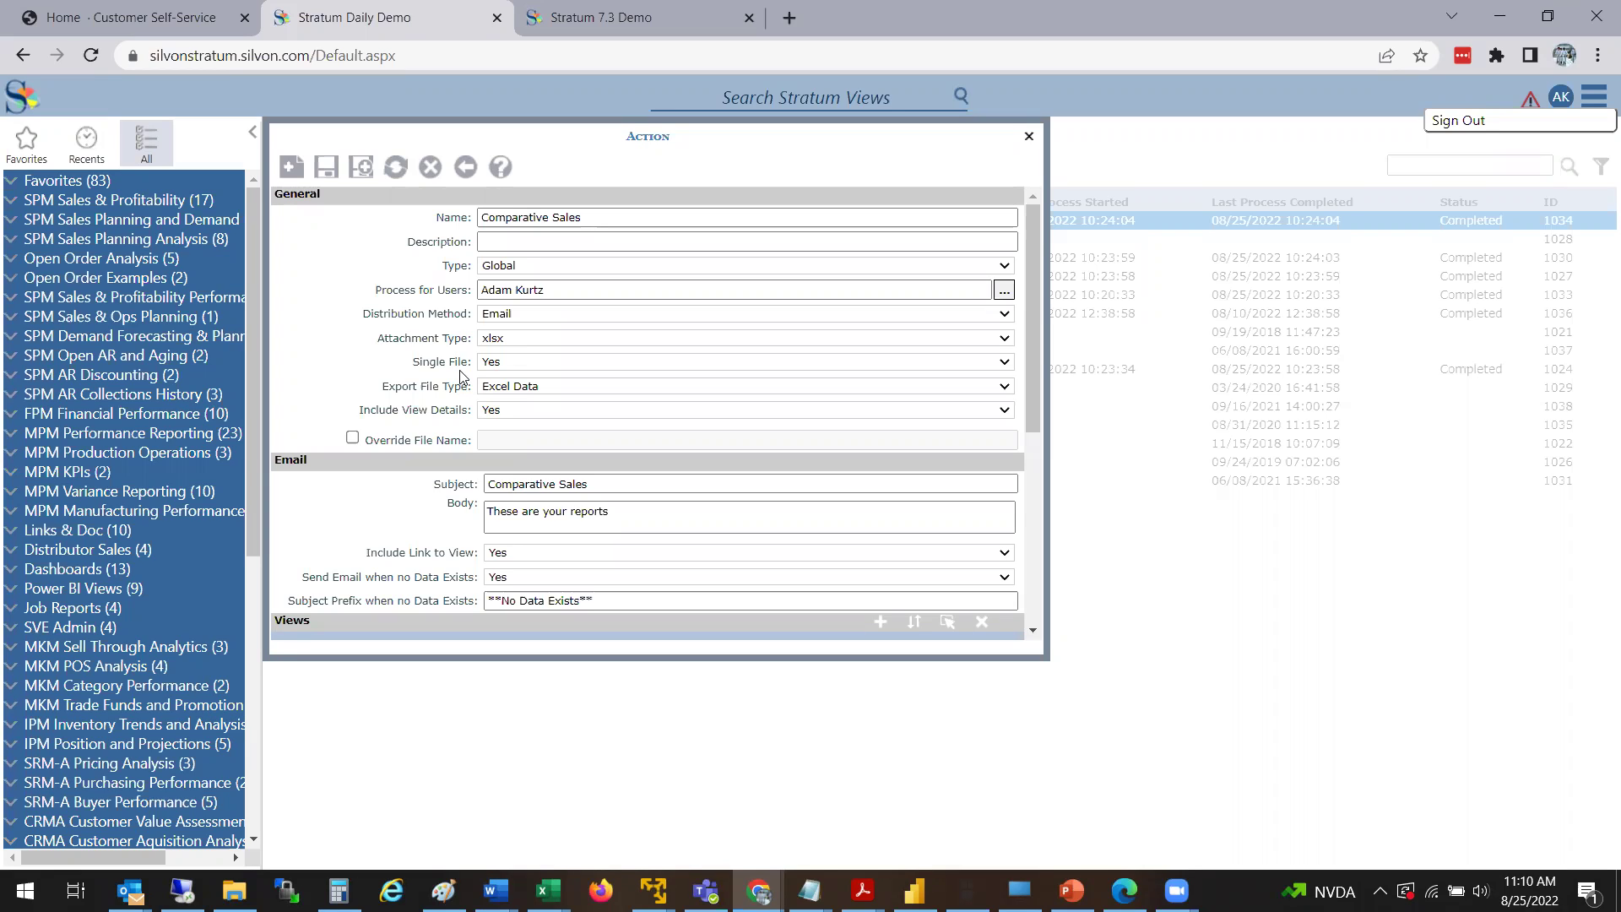
- Set the action's Export File Type to Excel Report and check the Include View Details choices
click(512, 389)
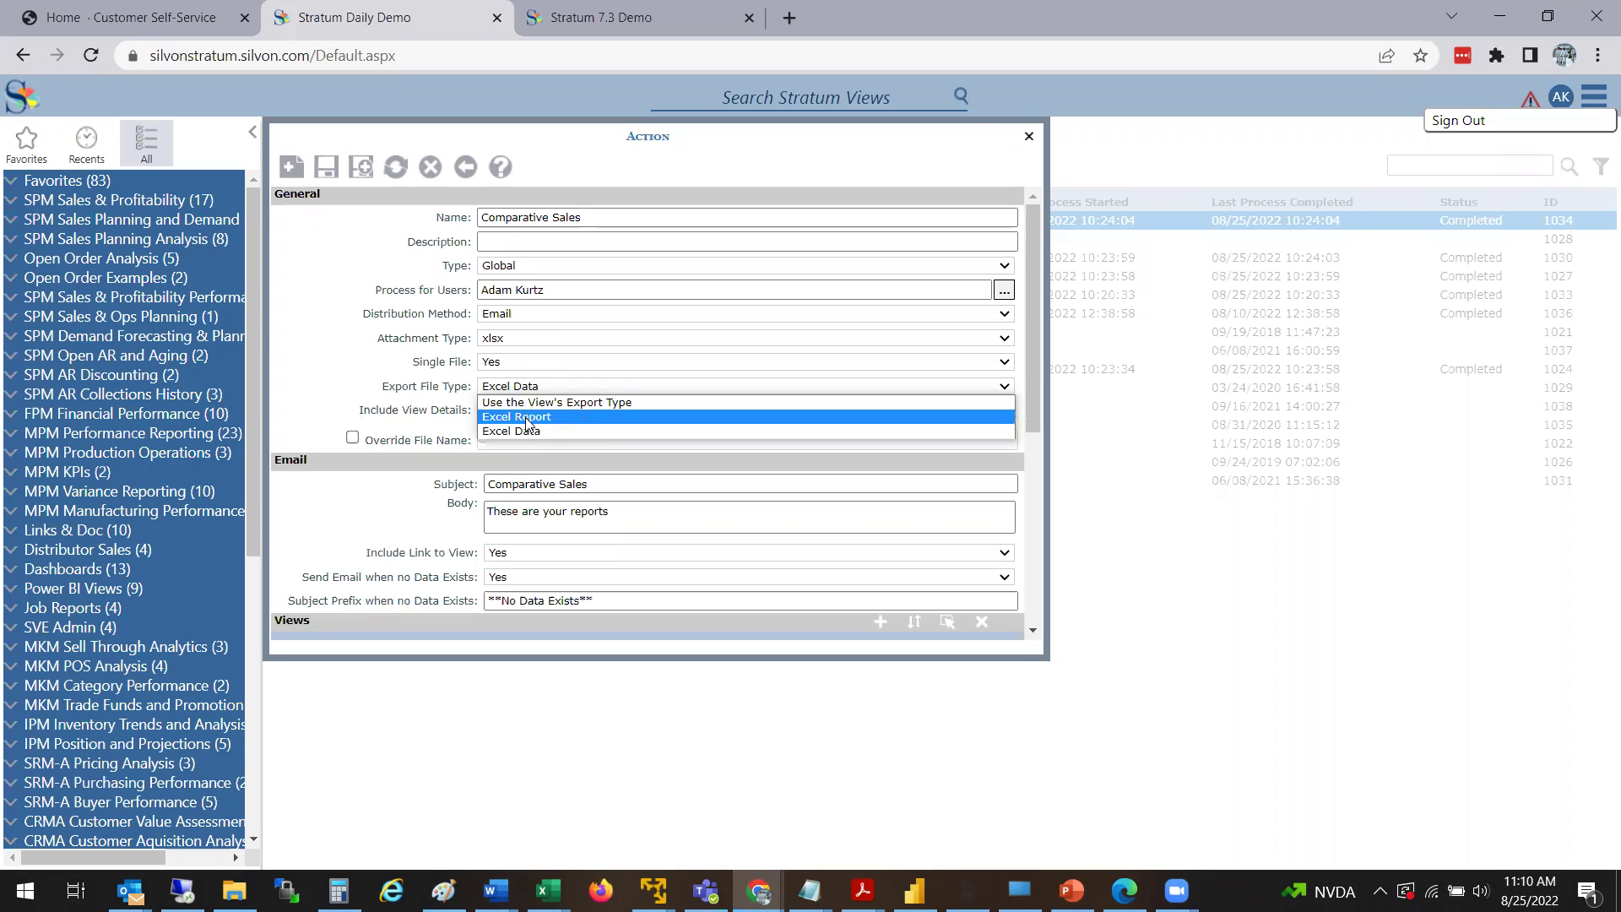
click(571, 418)
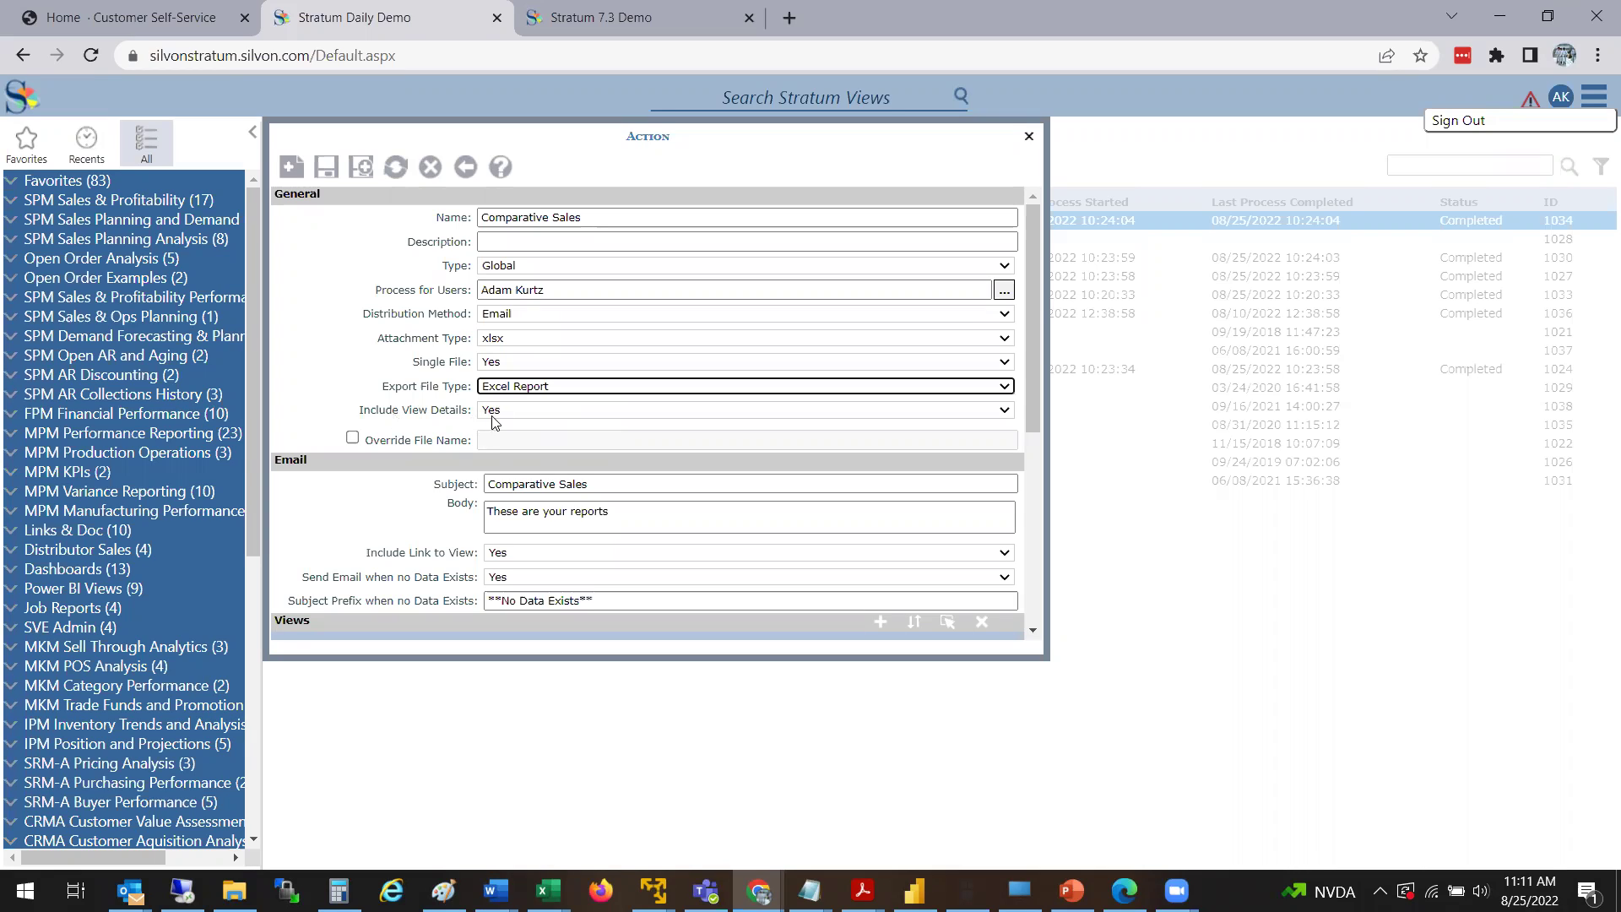
click(536, 410)
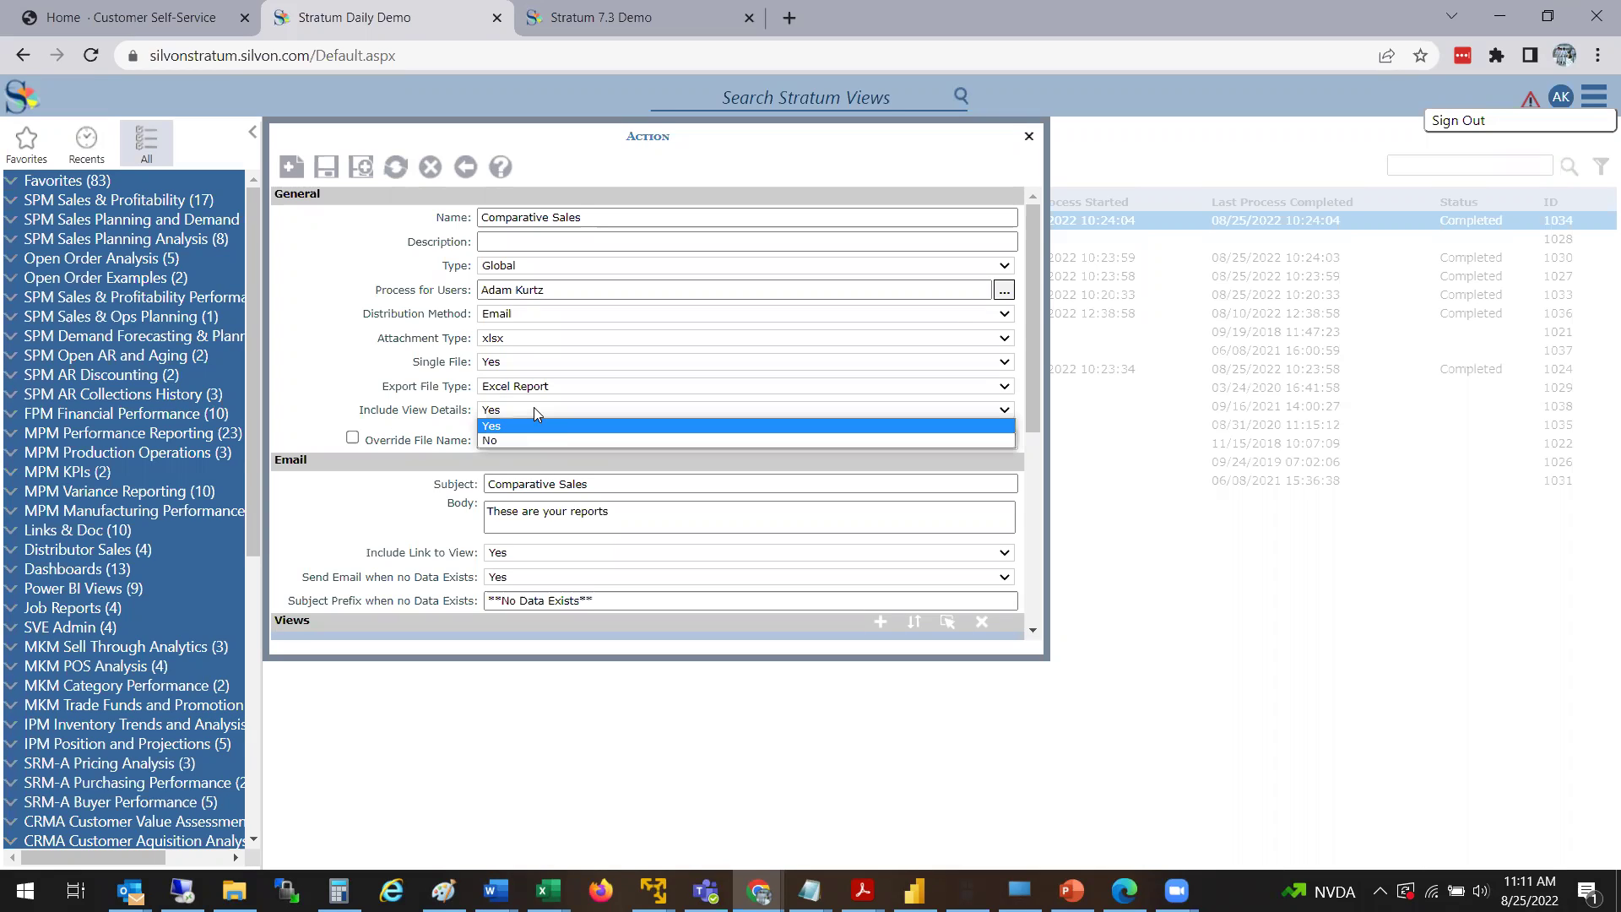
click(534, 409)
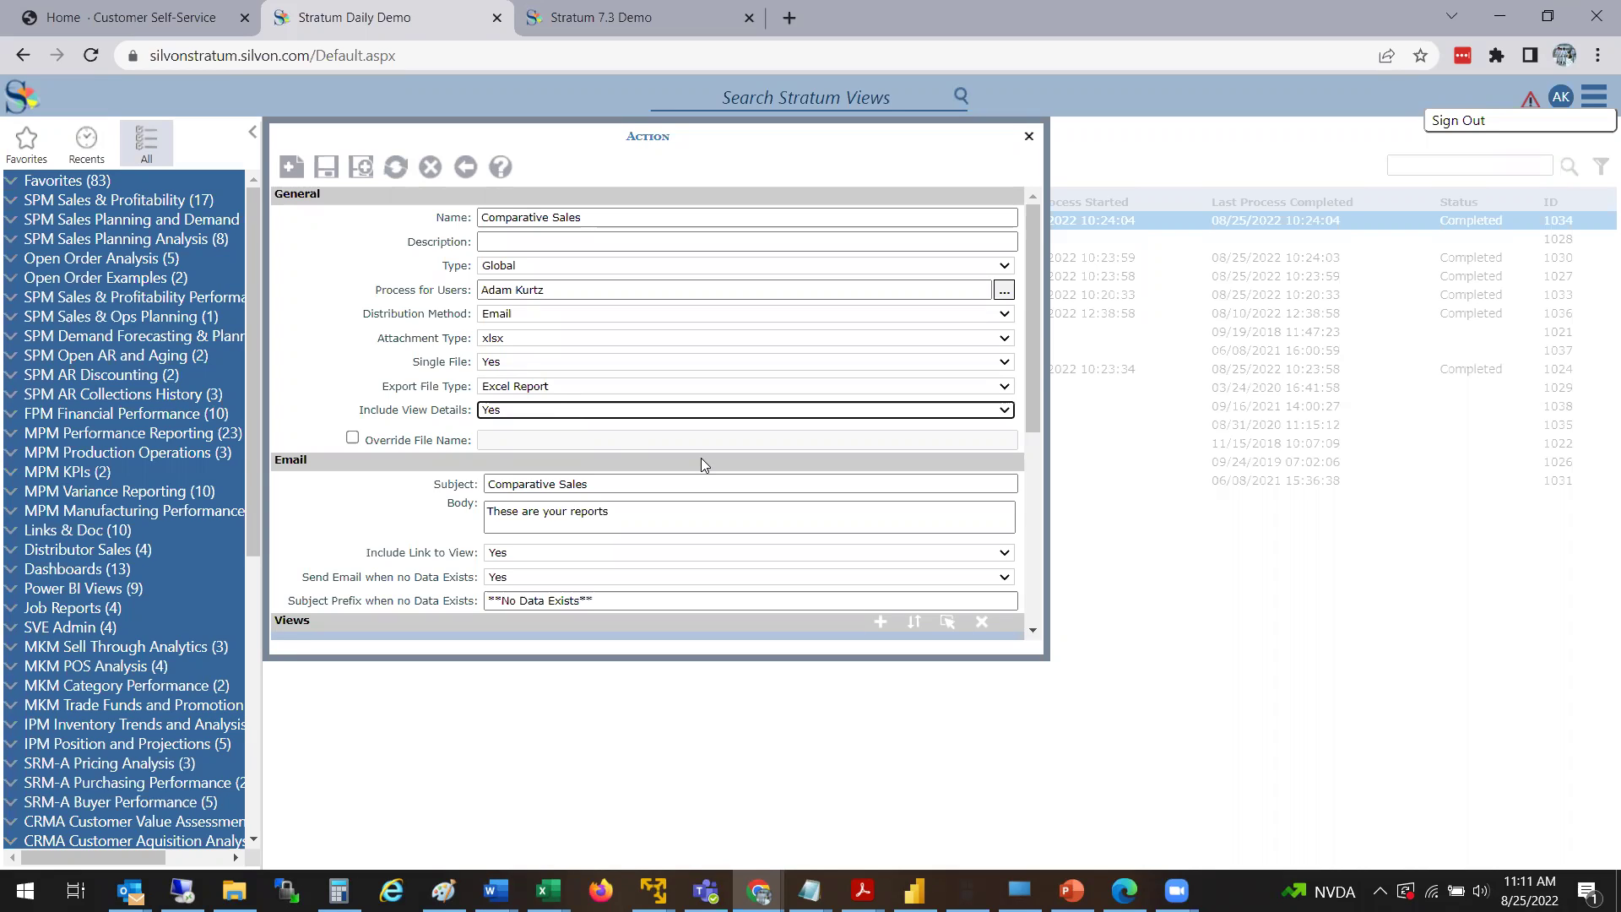
- Review the action's Email section: subject, body, Include Link to View and Send Email when no Data Exists choices
right_click(1037, 346)
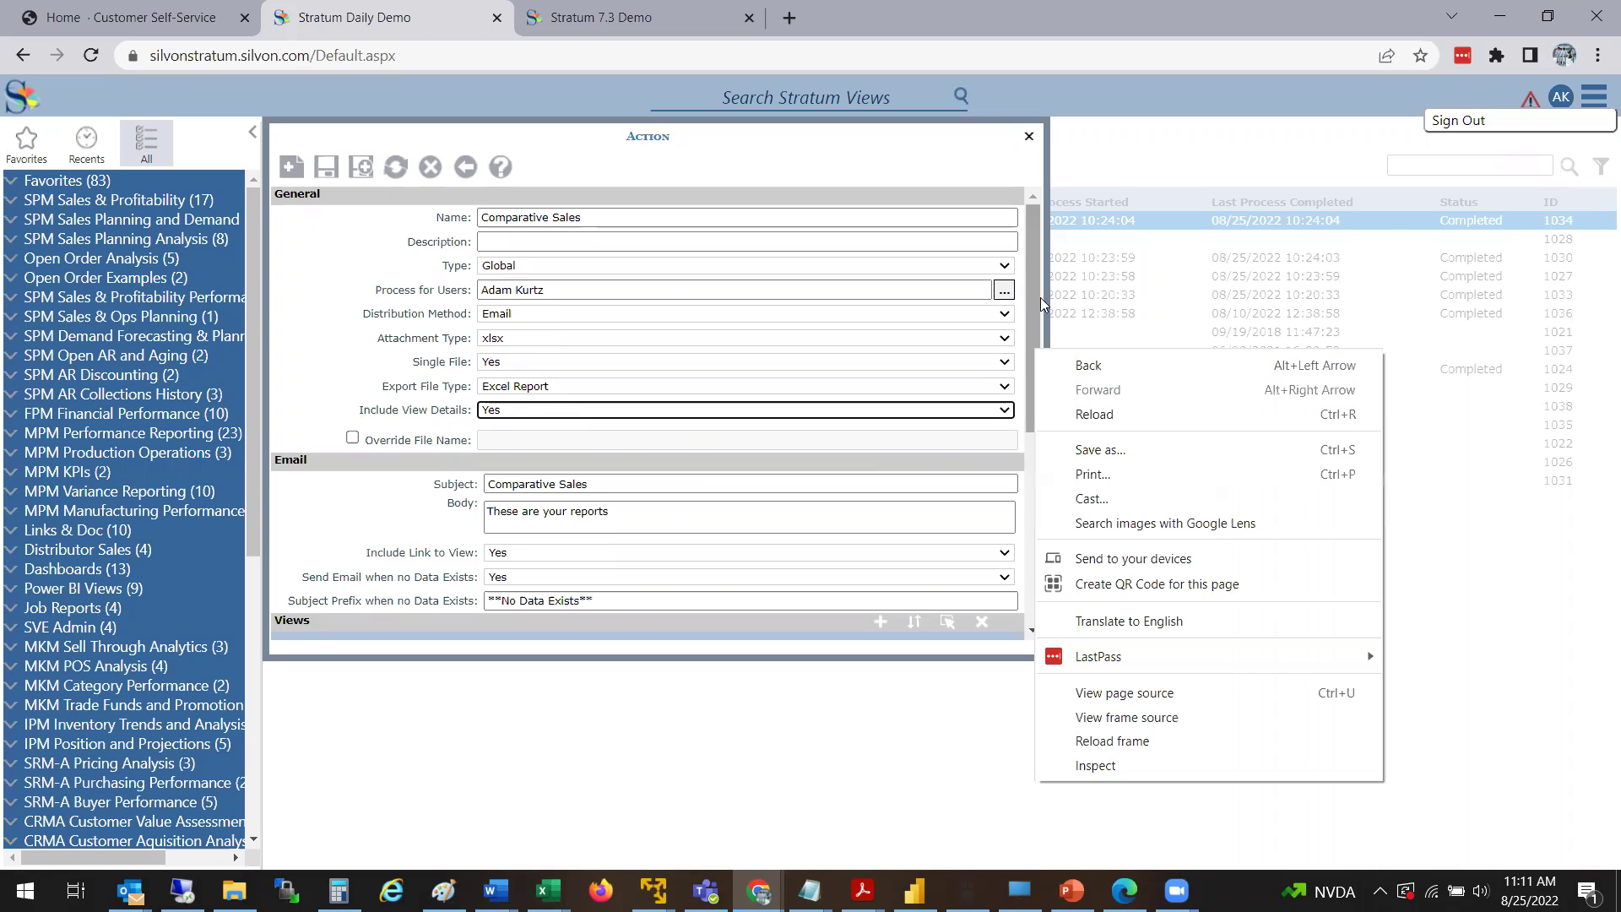
drag(1038, 298, 1091, 375)
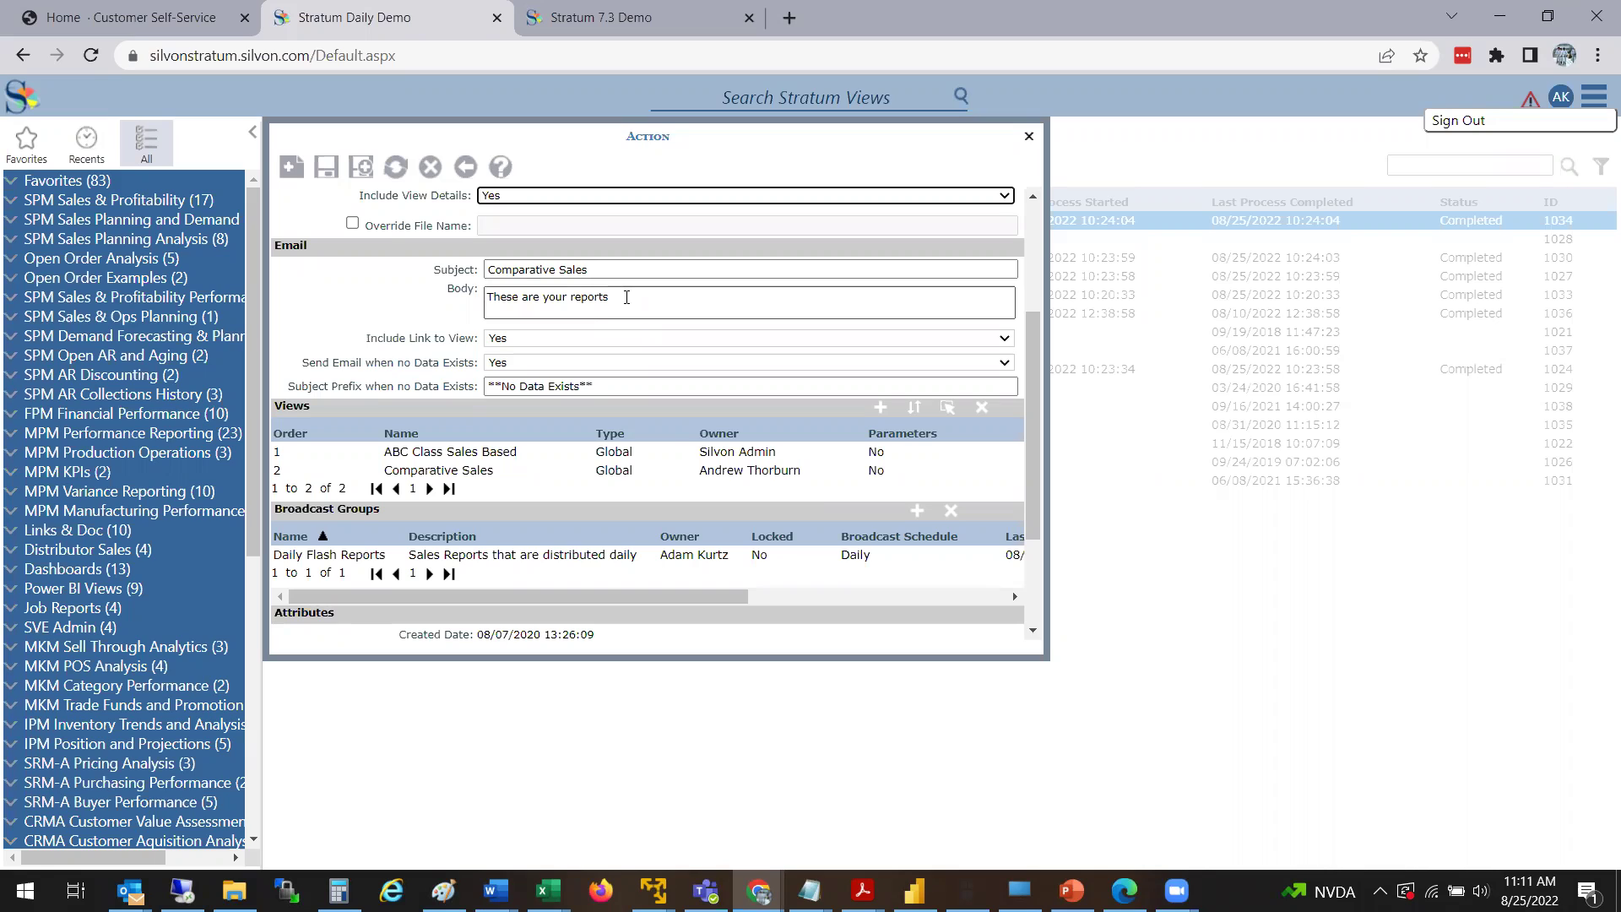
click(510, 279)
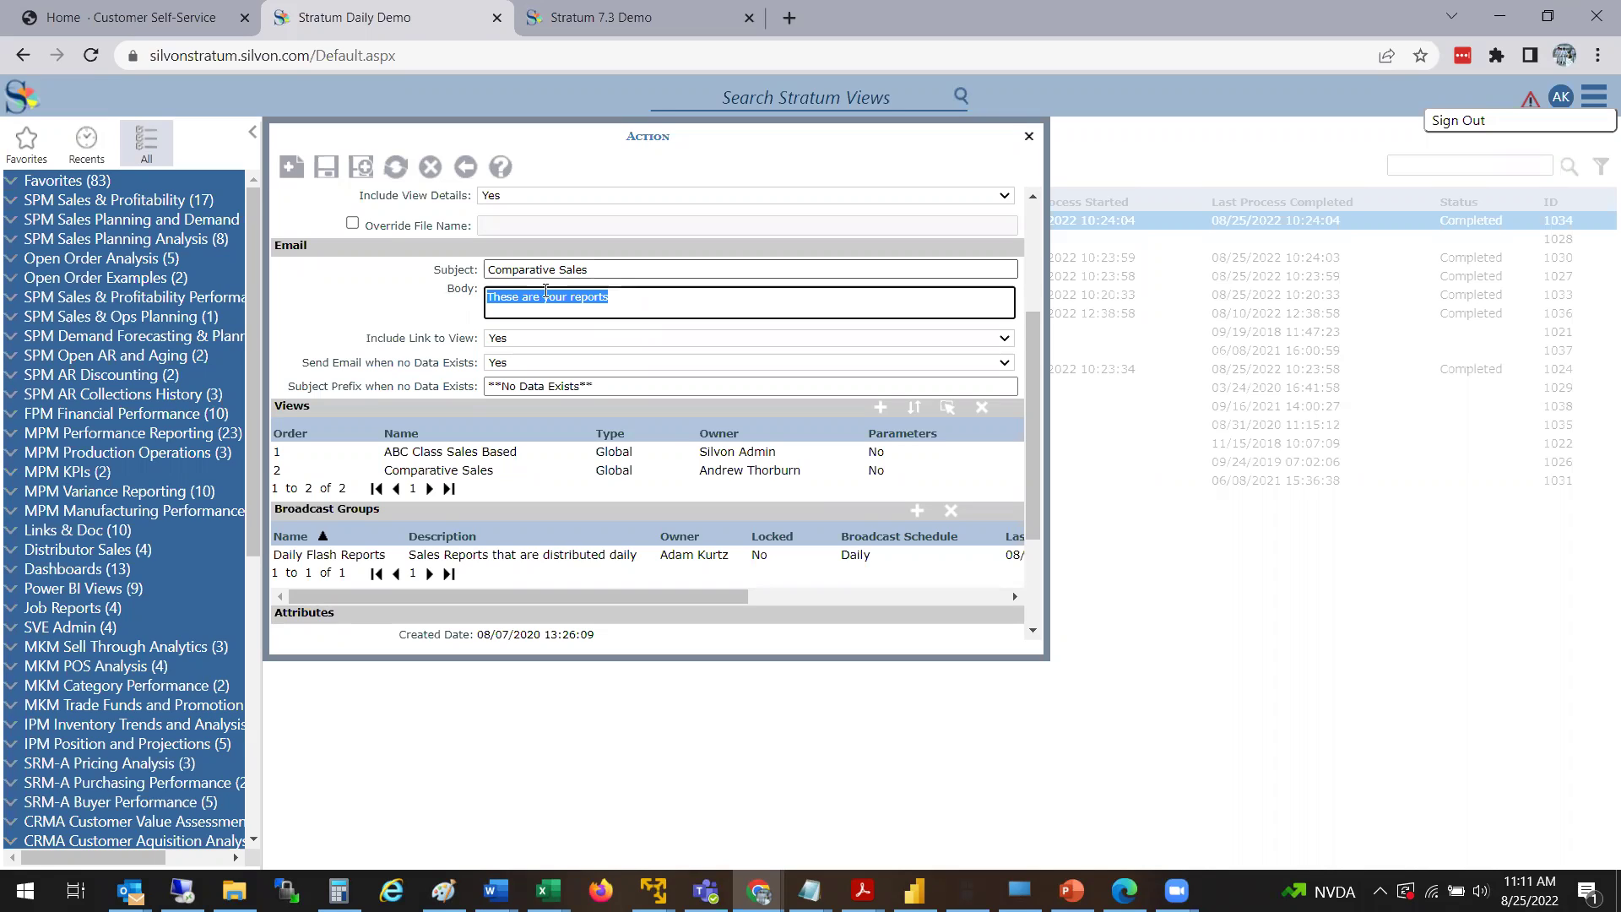
click(622, 278)
click(621, 277)
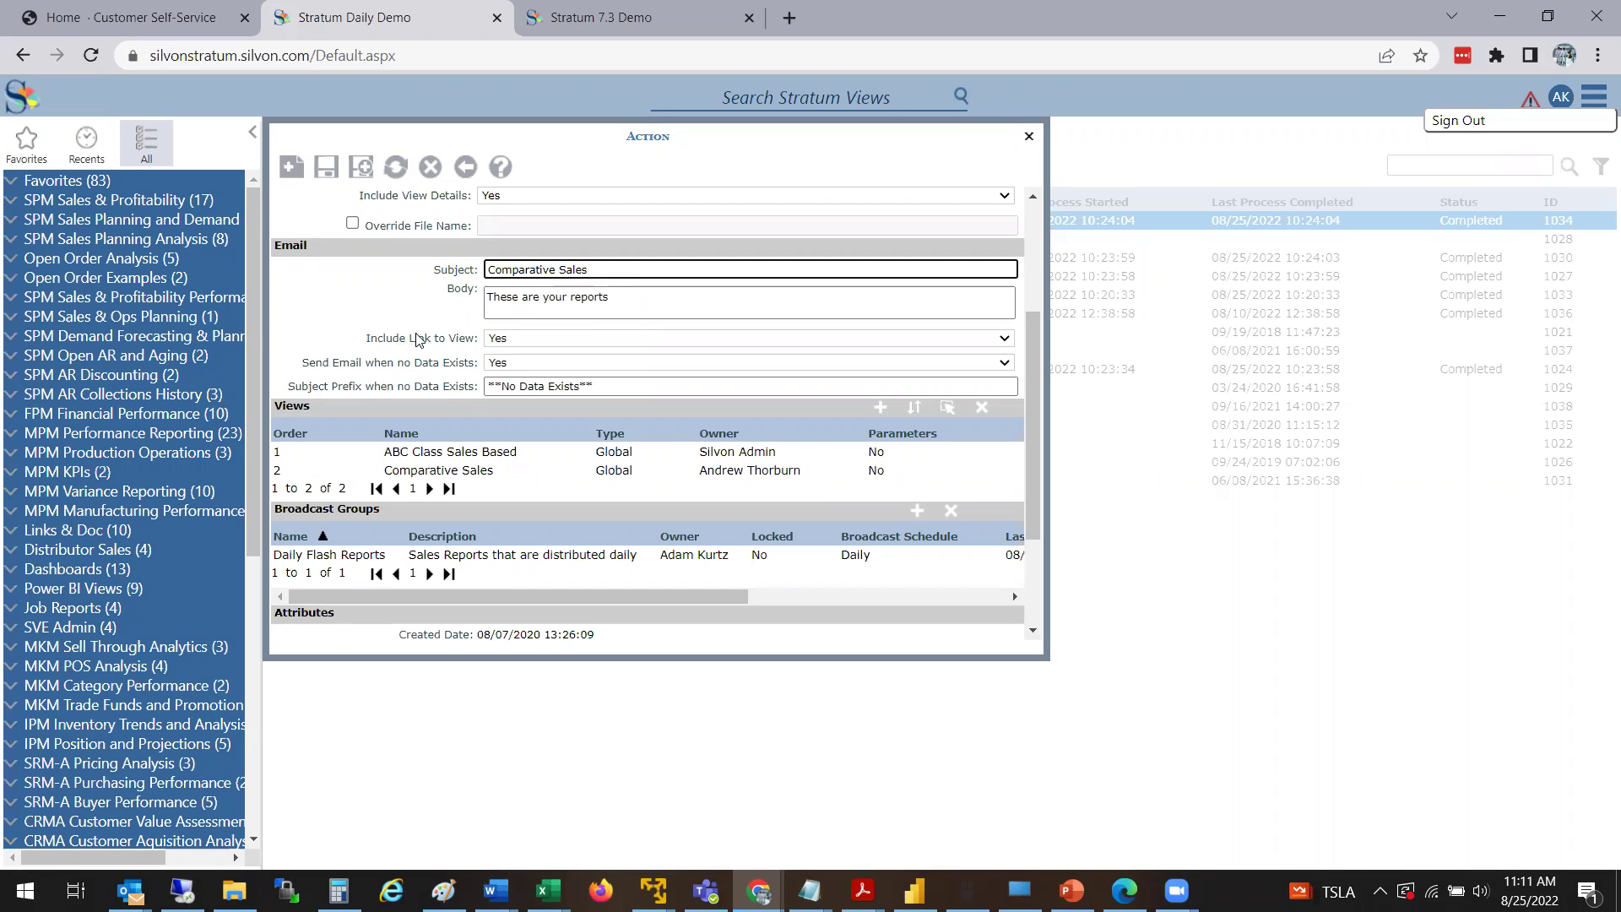
click(546, 341)
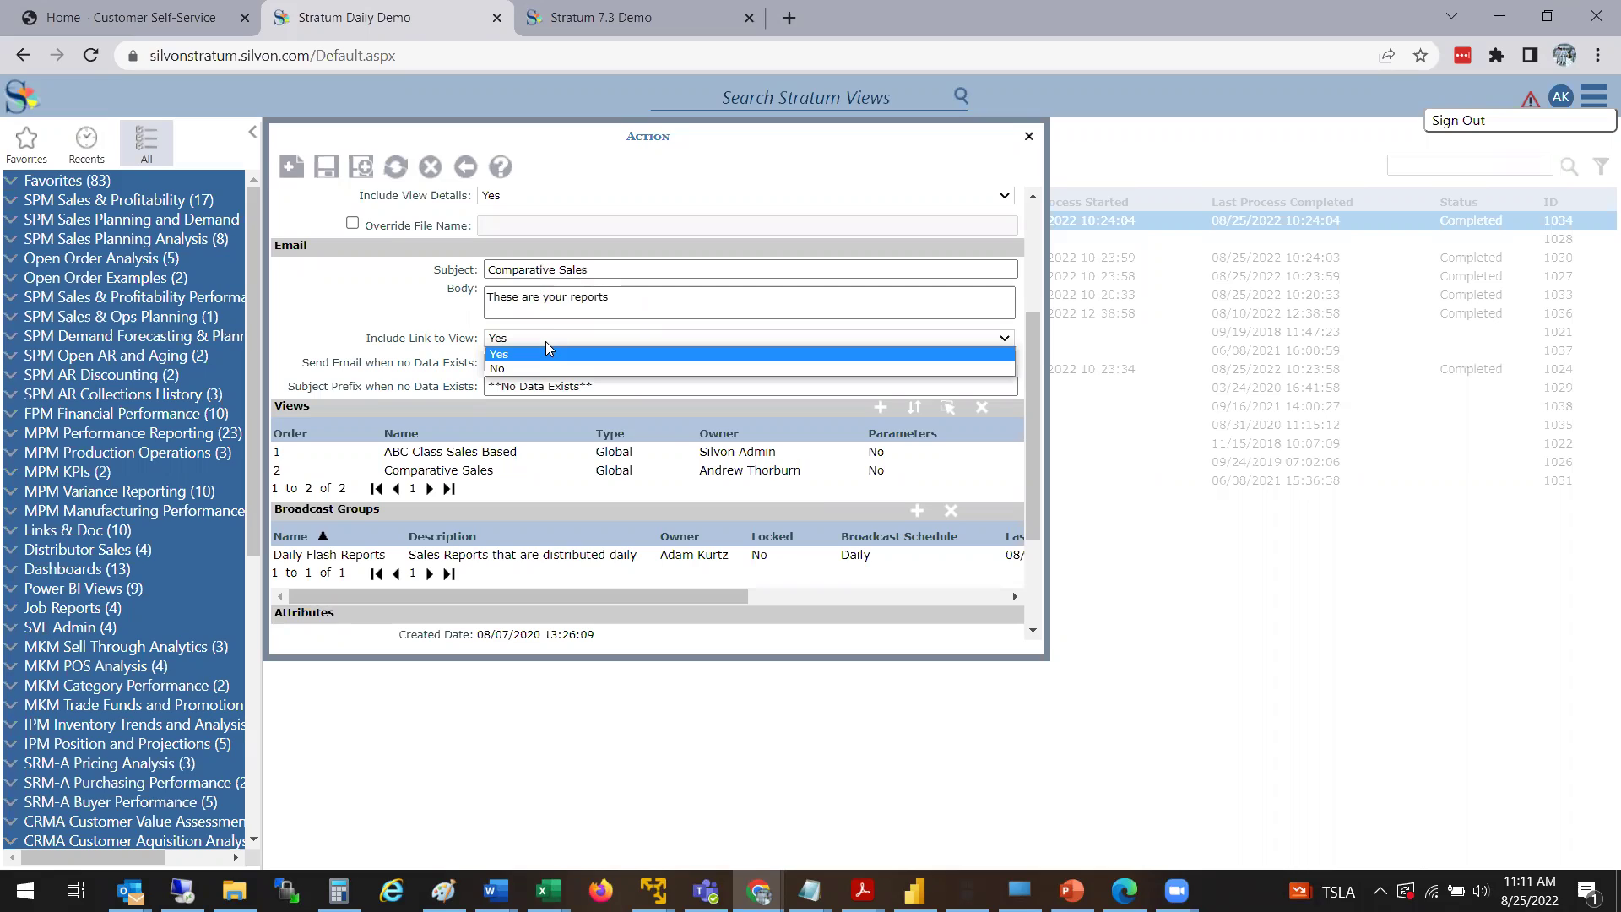
click(545, 341)
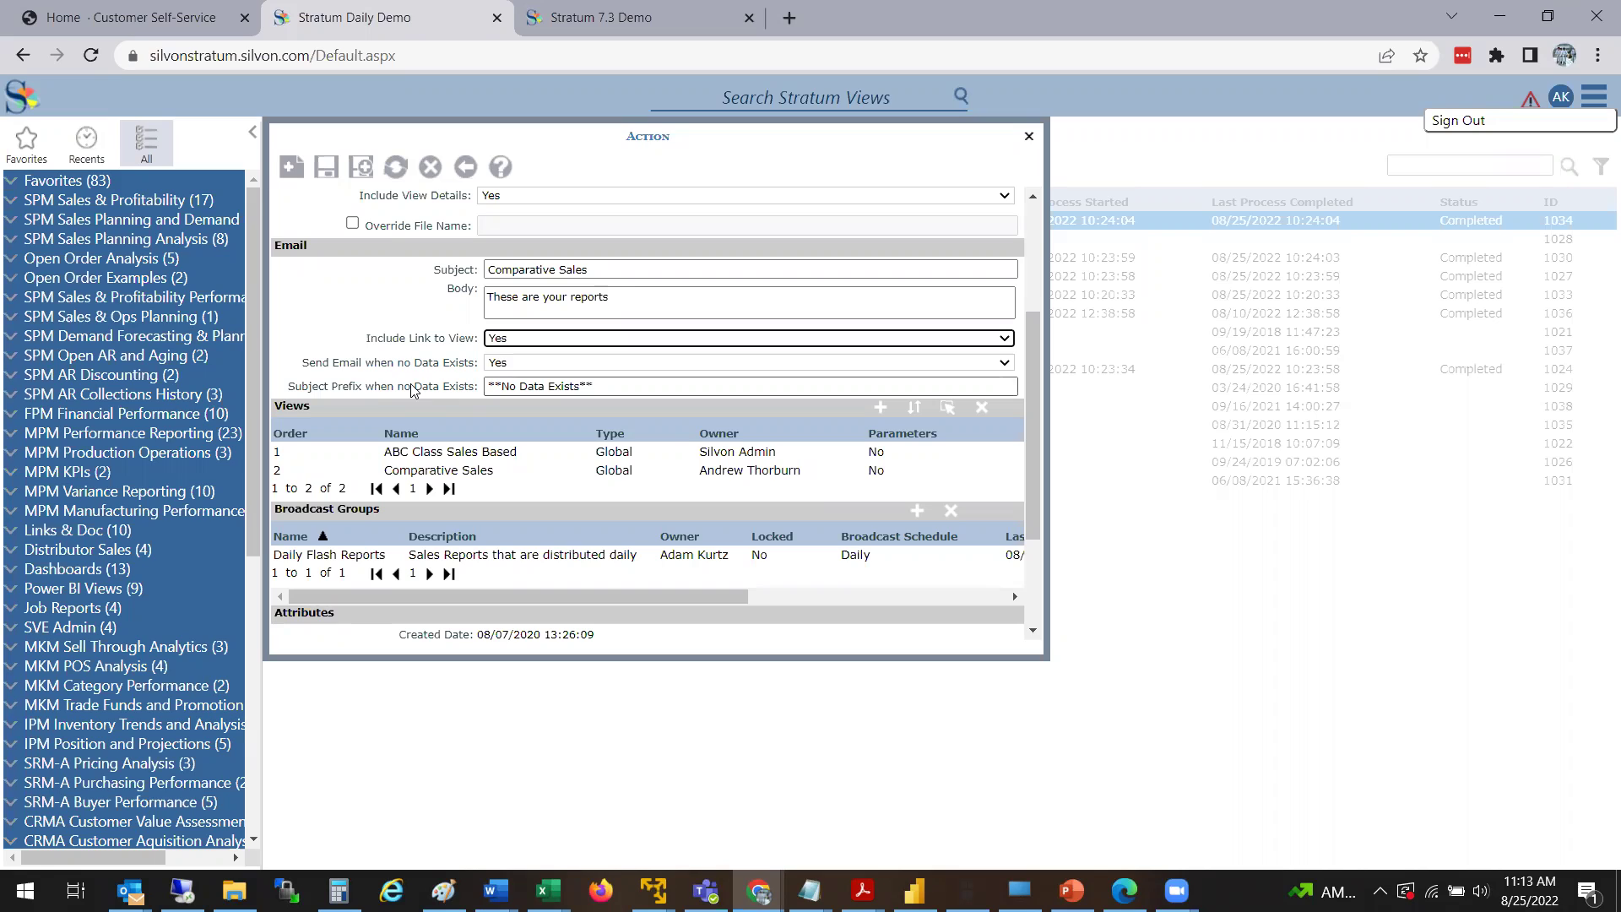
click(507, 363)
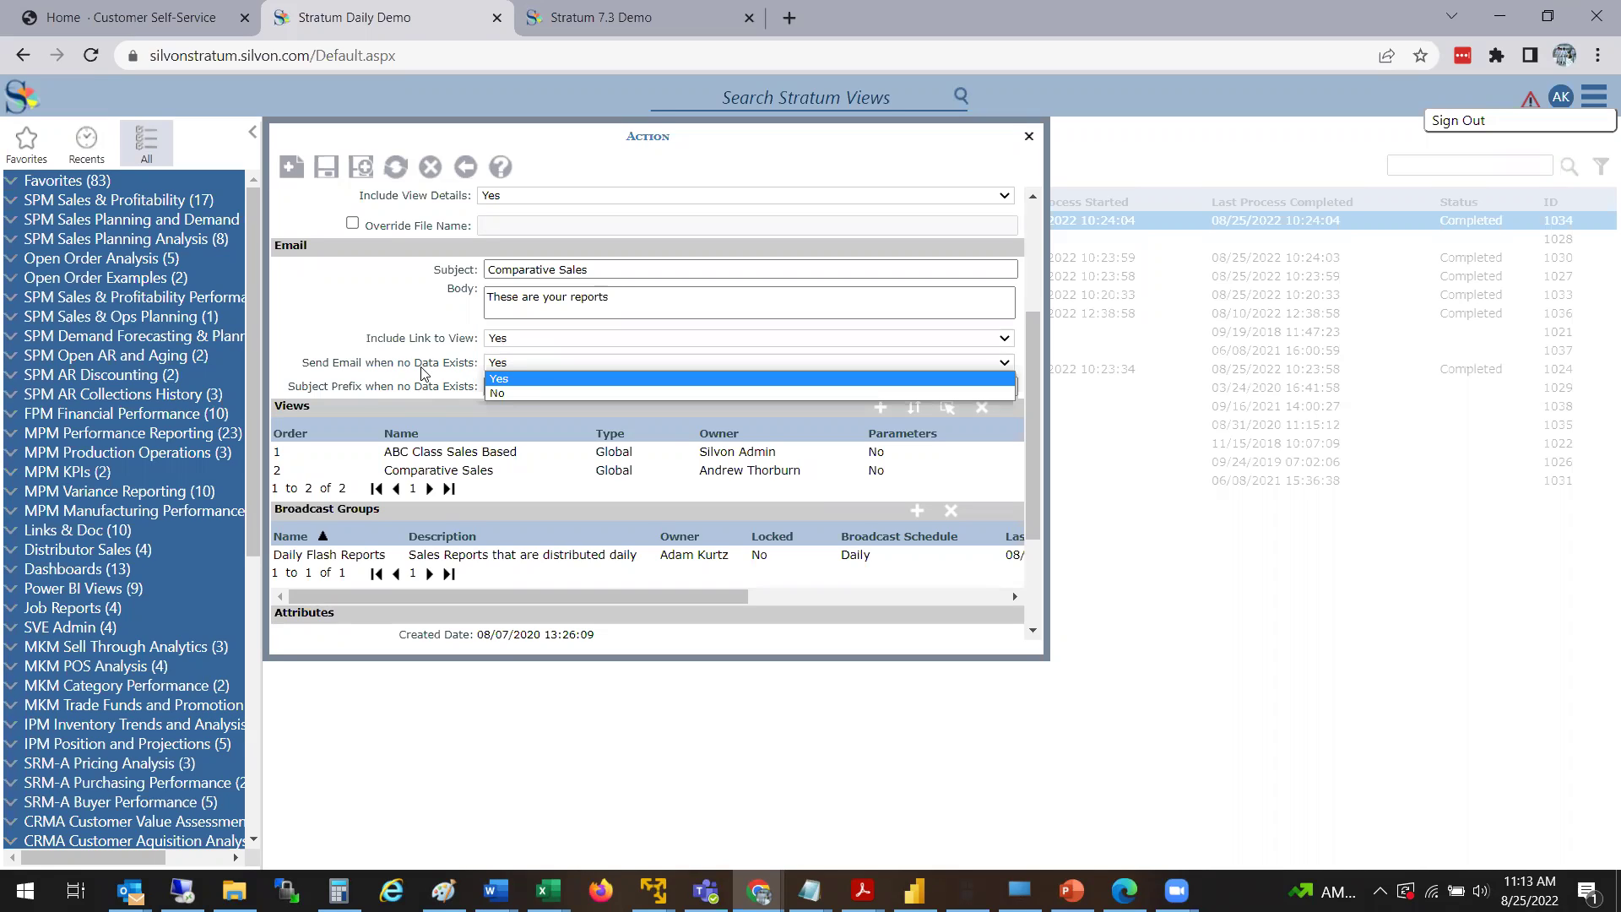
click(507, 363)
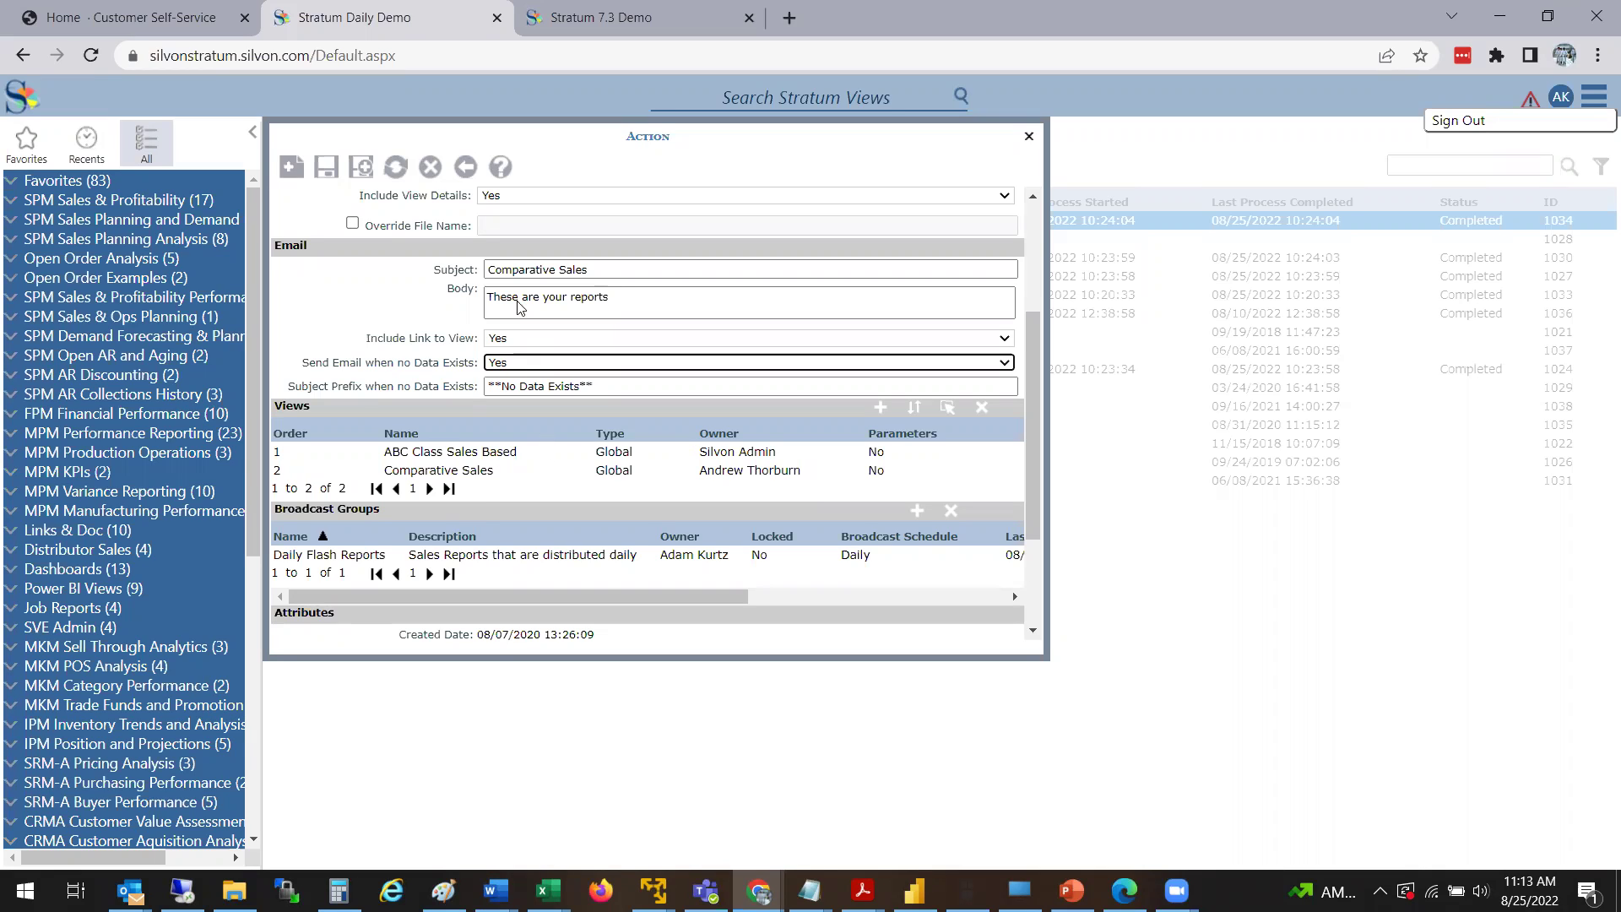
- Examine the views attached to the action and the broadcast group it belongs to
click(516, 456)
click(481, 472)
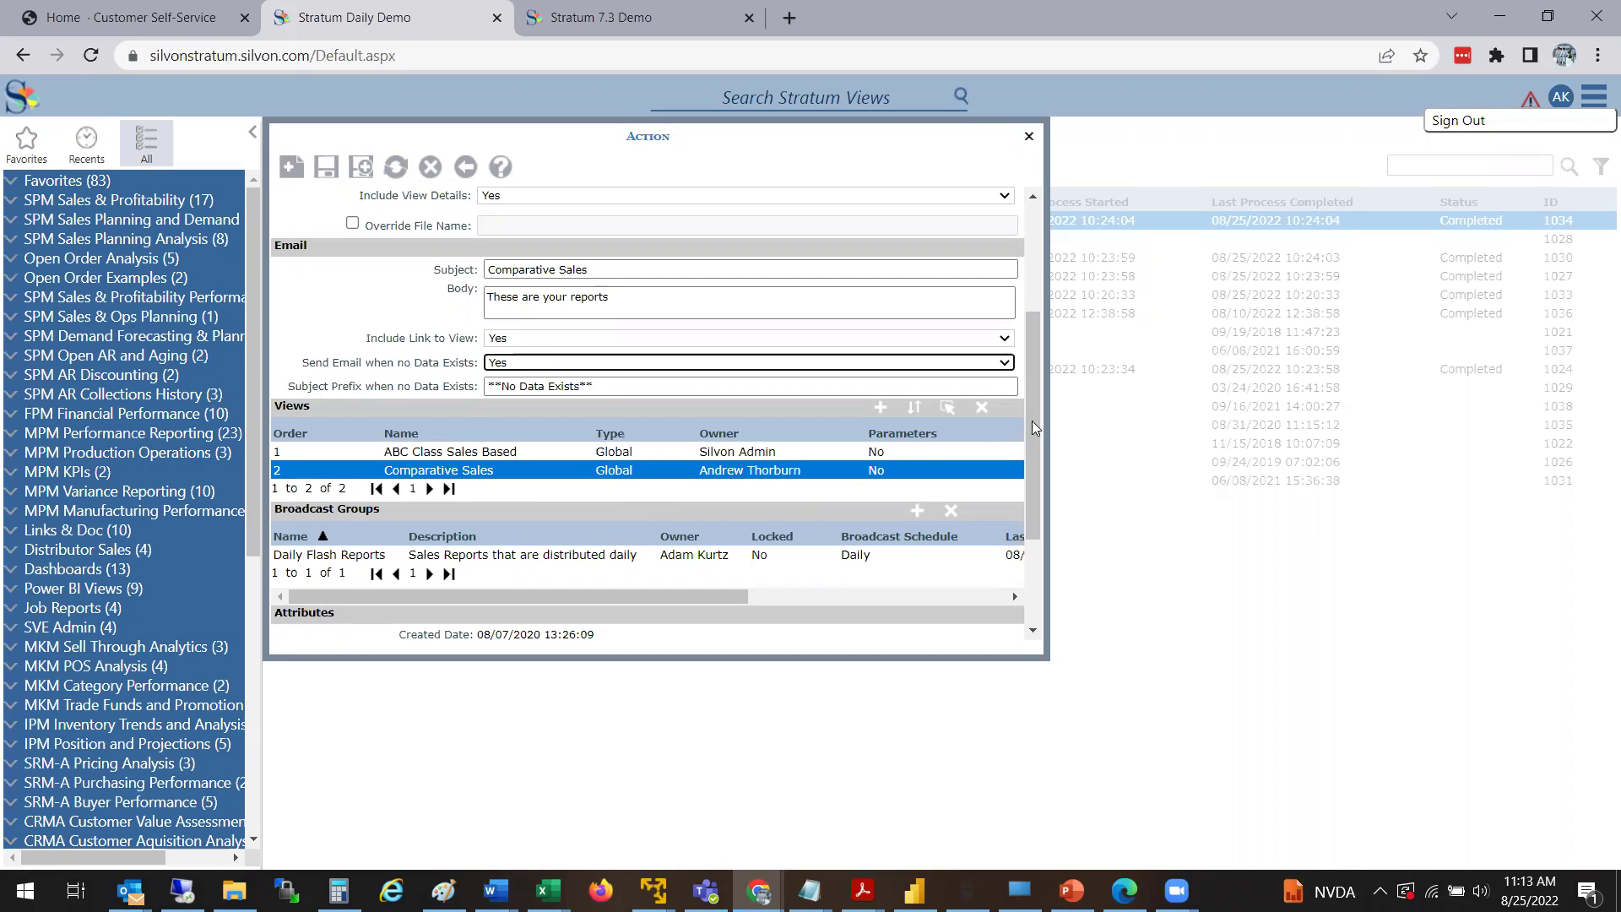
scroll(439, 505, down, 1)
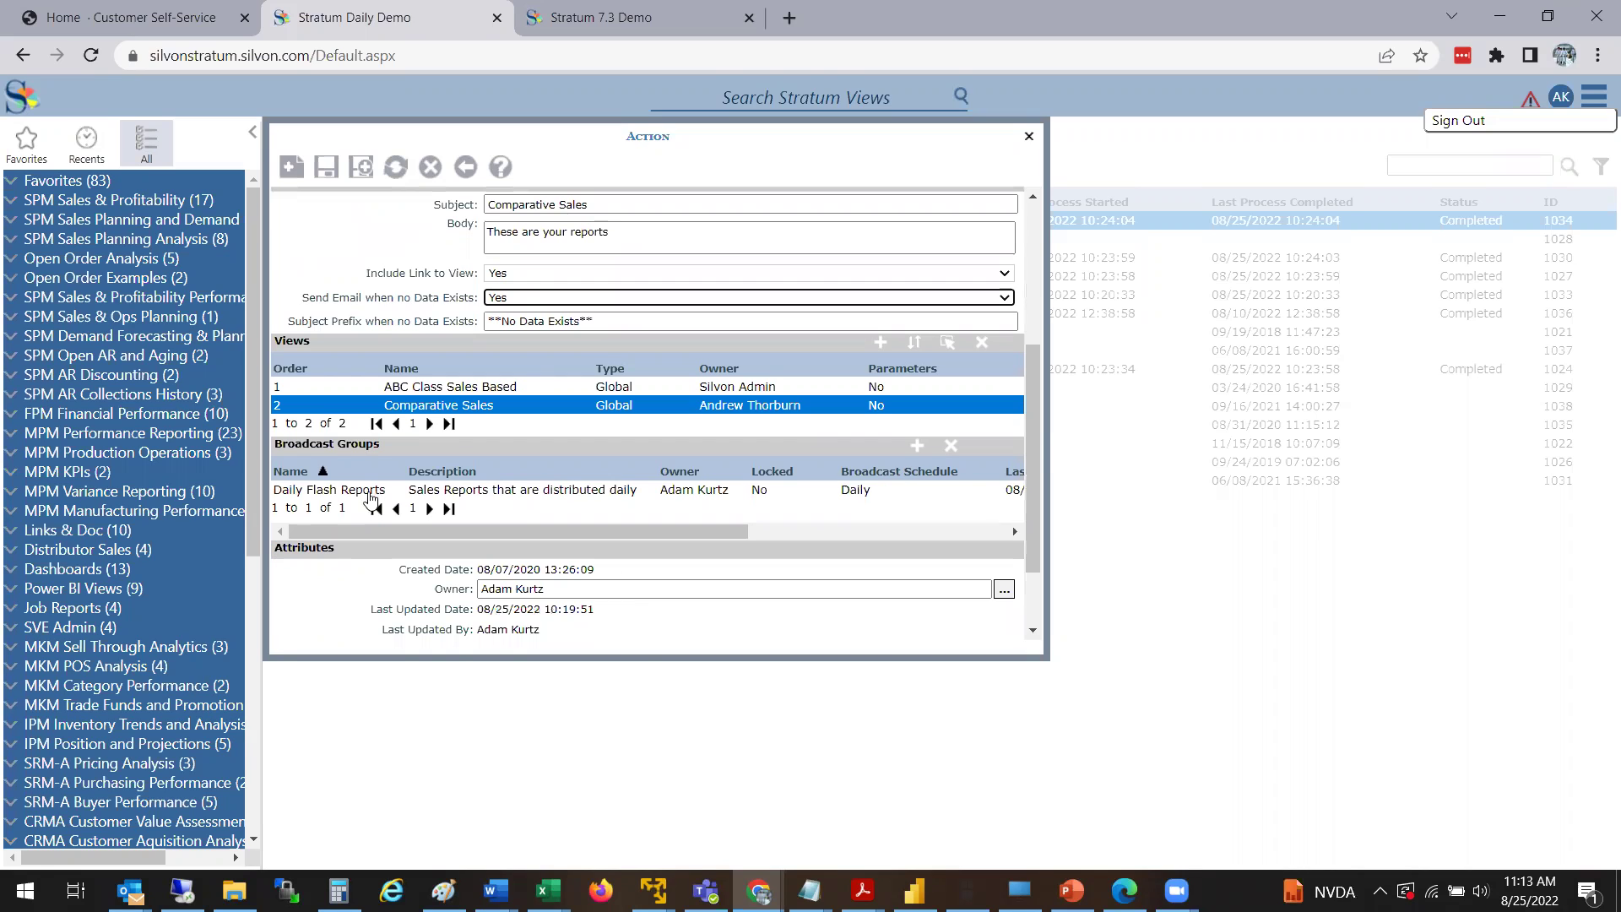
- Examine the details of the Daily Flash Reports broadcast group and the Attributes section of the Comparative Sales action
click(369, 493)
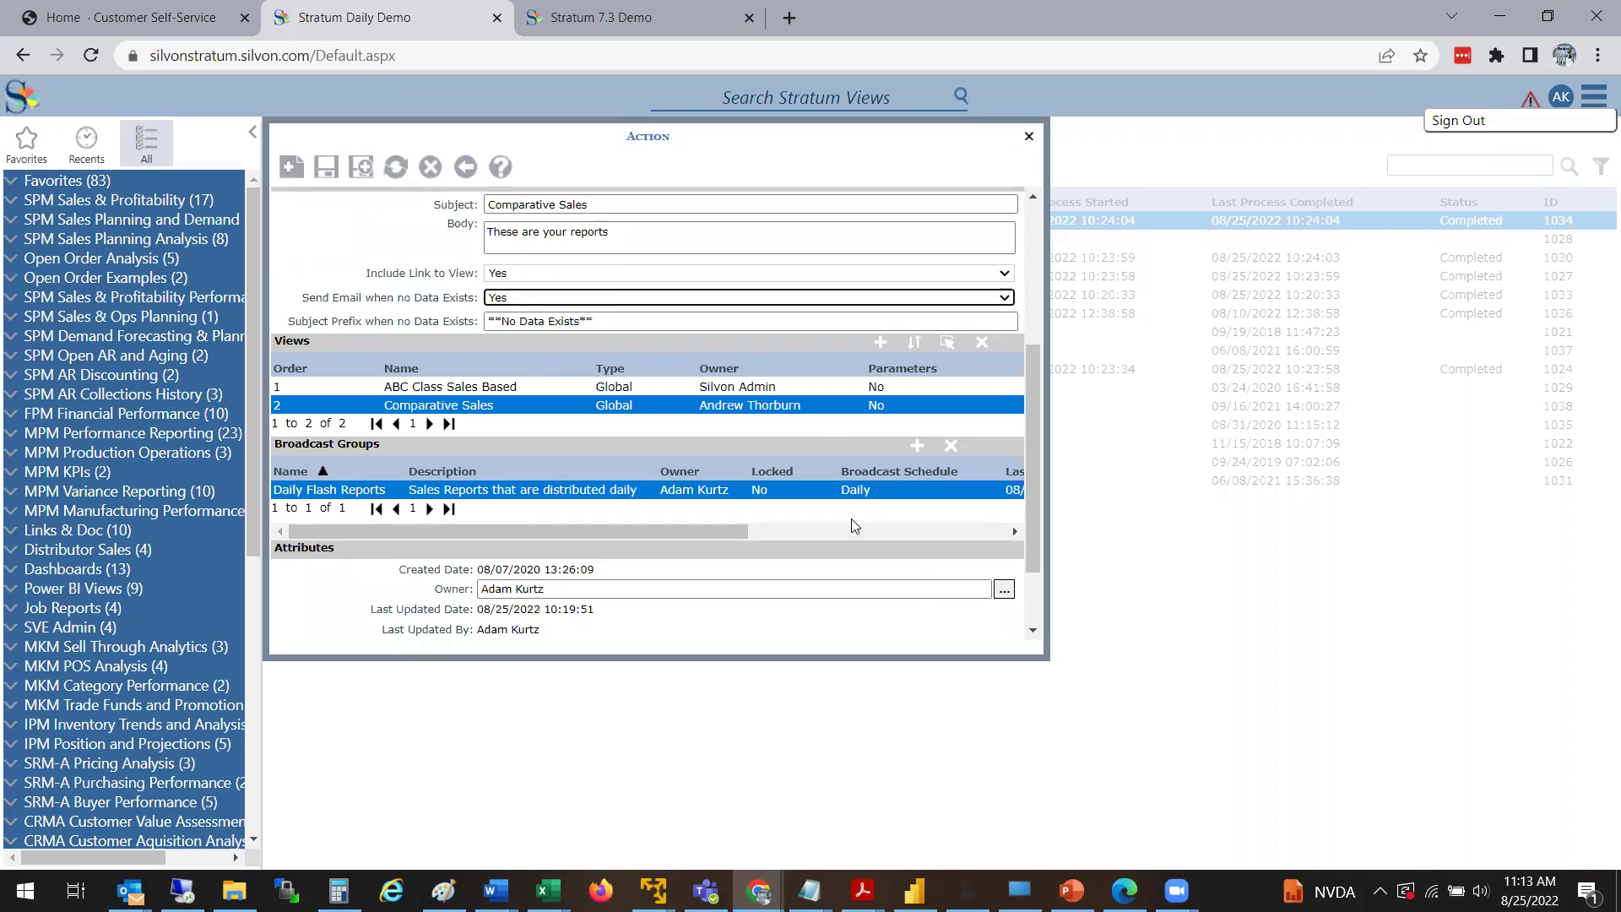
drag(737, 537, 1118, 515)
drag(943, 573, 709, 564)
click(1031, 596)
scroll(1030, 551, up, 3)
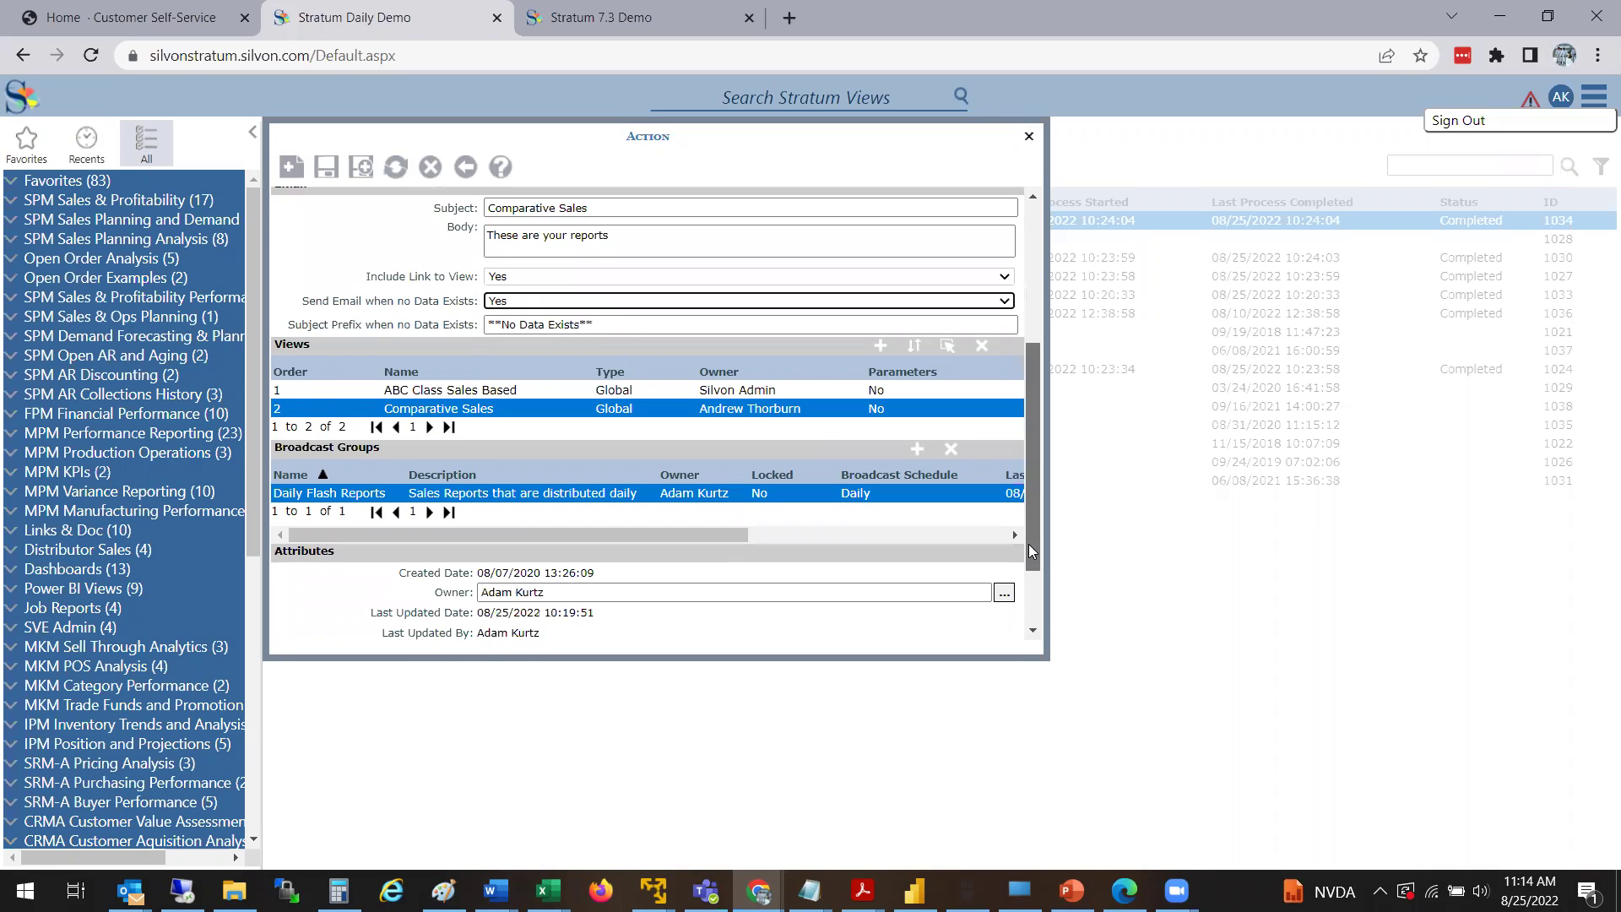
scroll(1037, 561, down, 1)
scroll(1036, 561, down, 1)
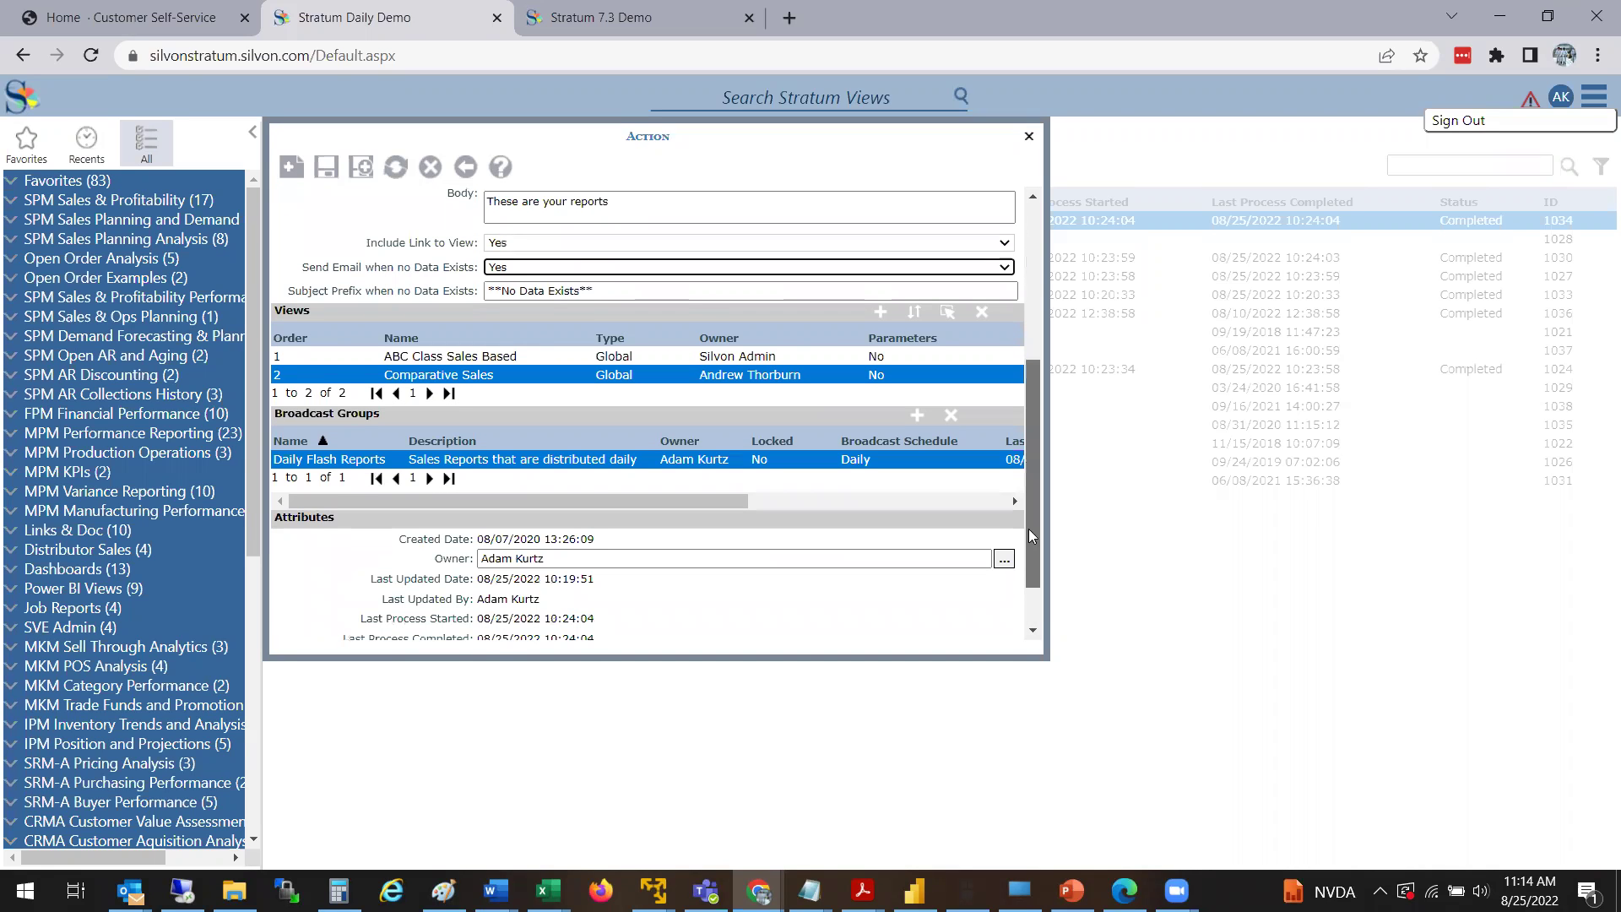
scroll(1030, 532, up, 1)
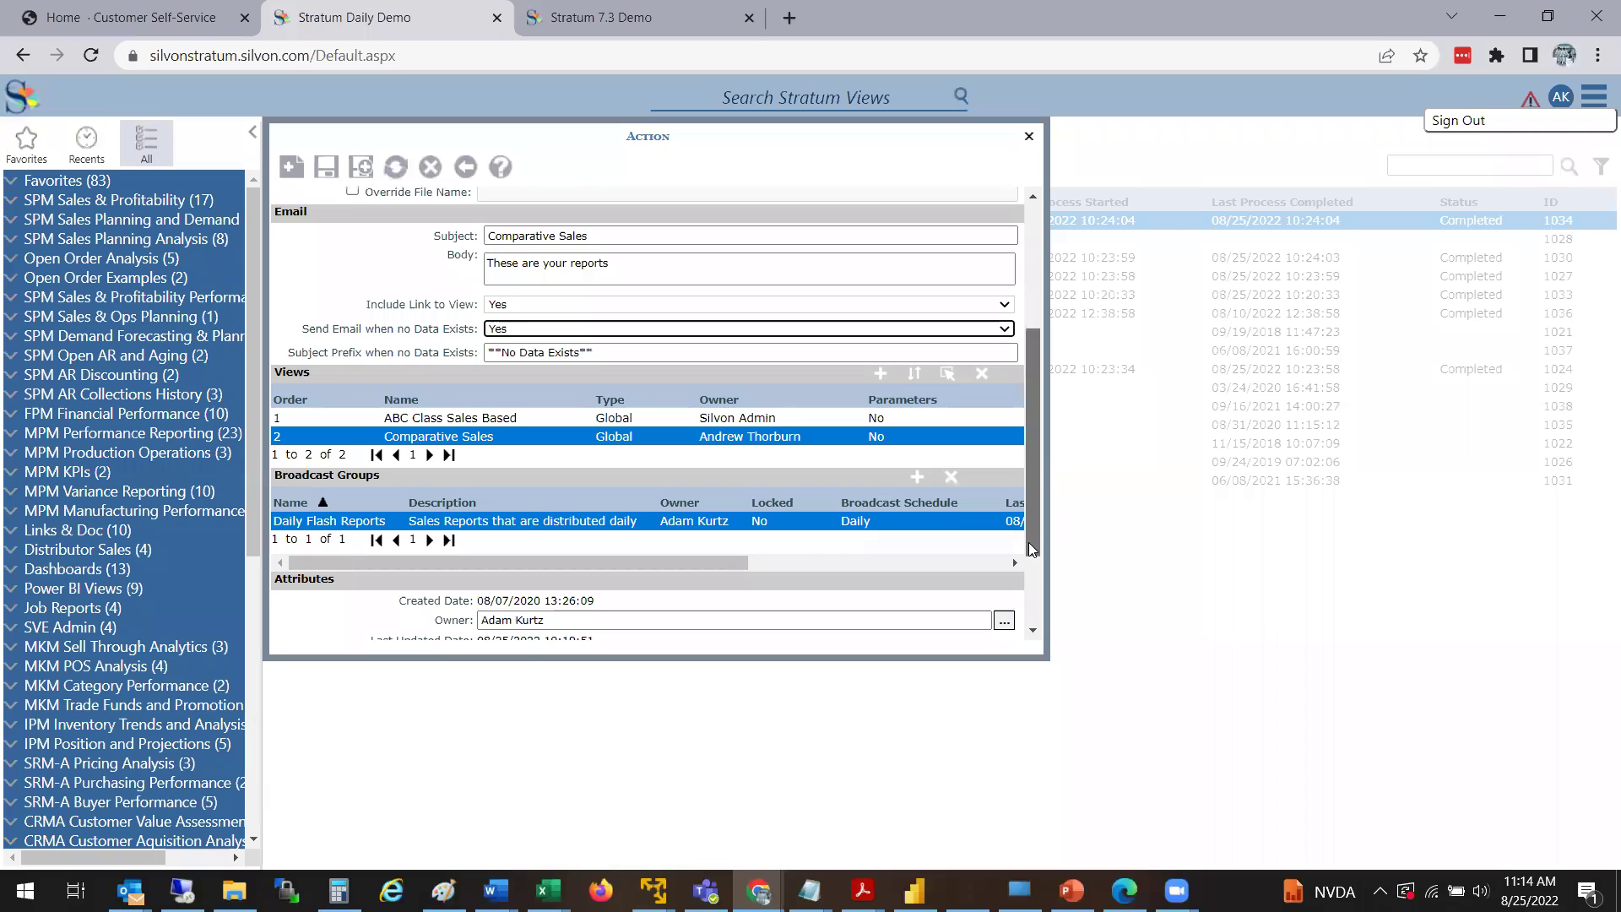
scroll(1030, 550, down, 1)
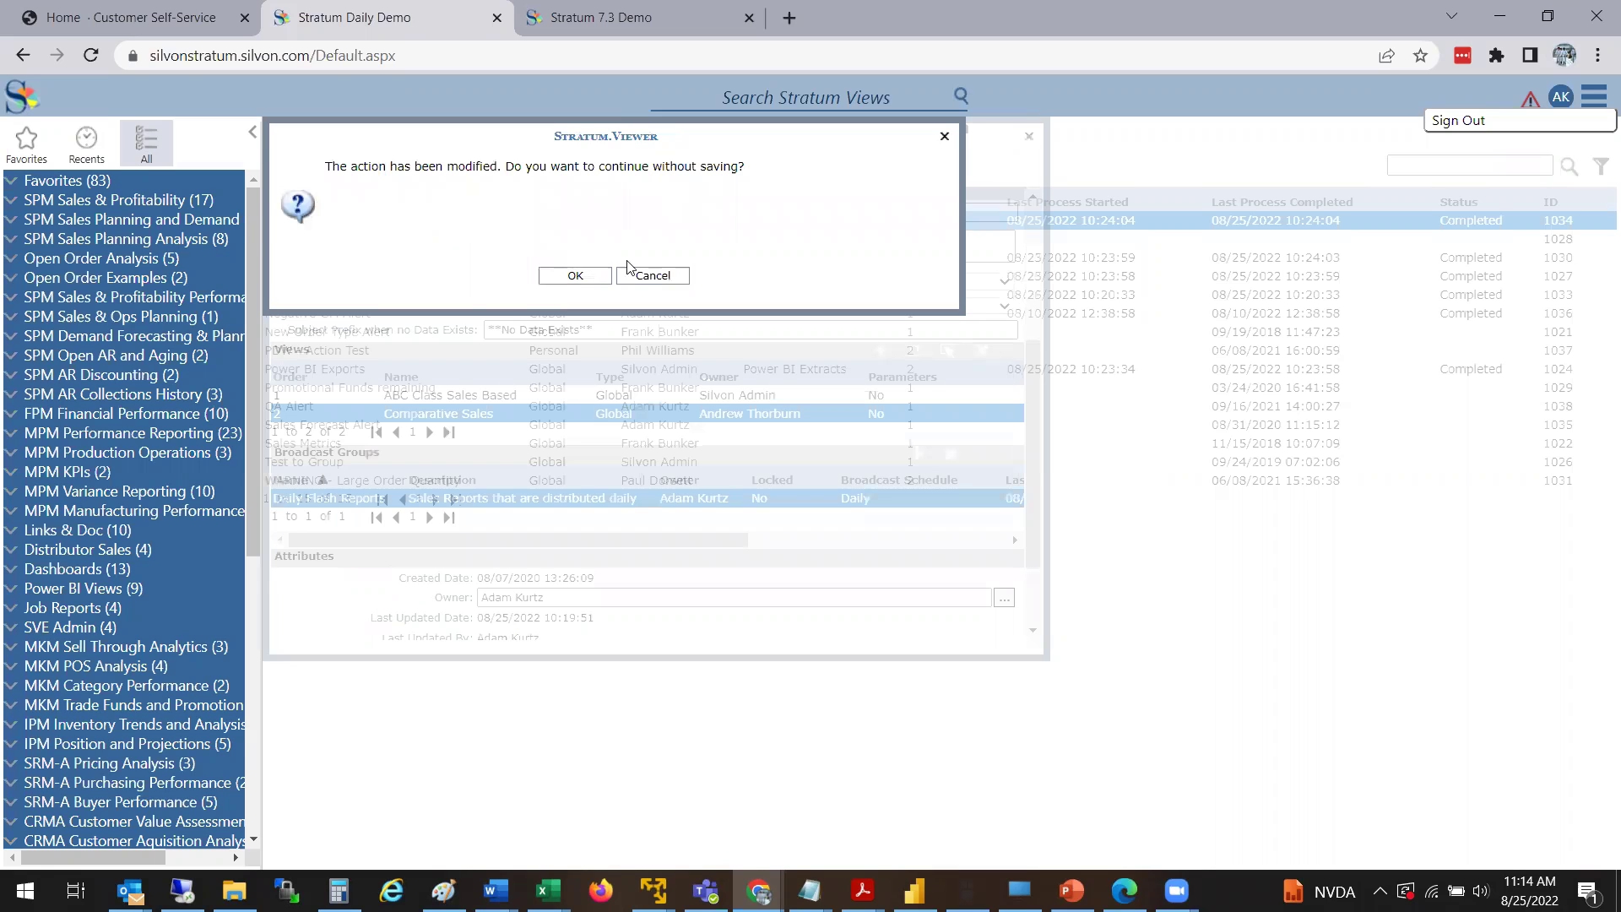
- Close the Comparative Sales action and return to the action list without saving the changes
key(Escape)
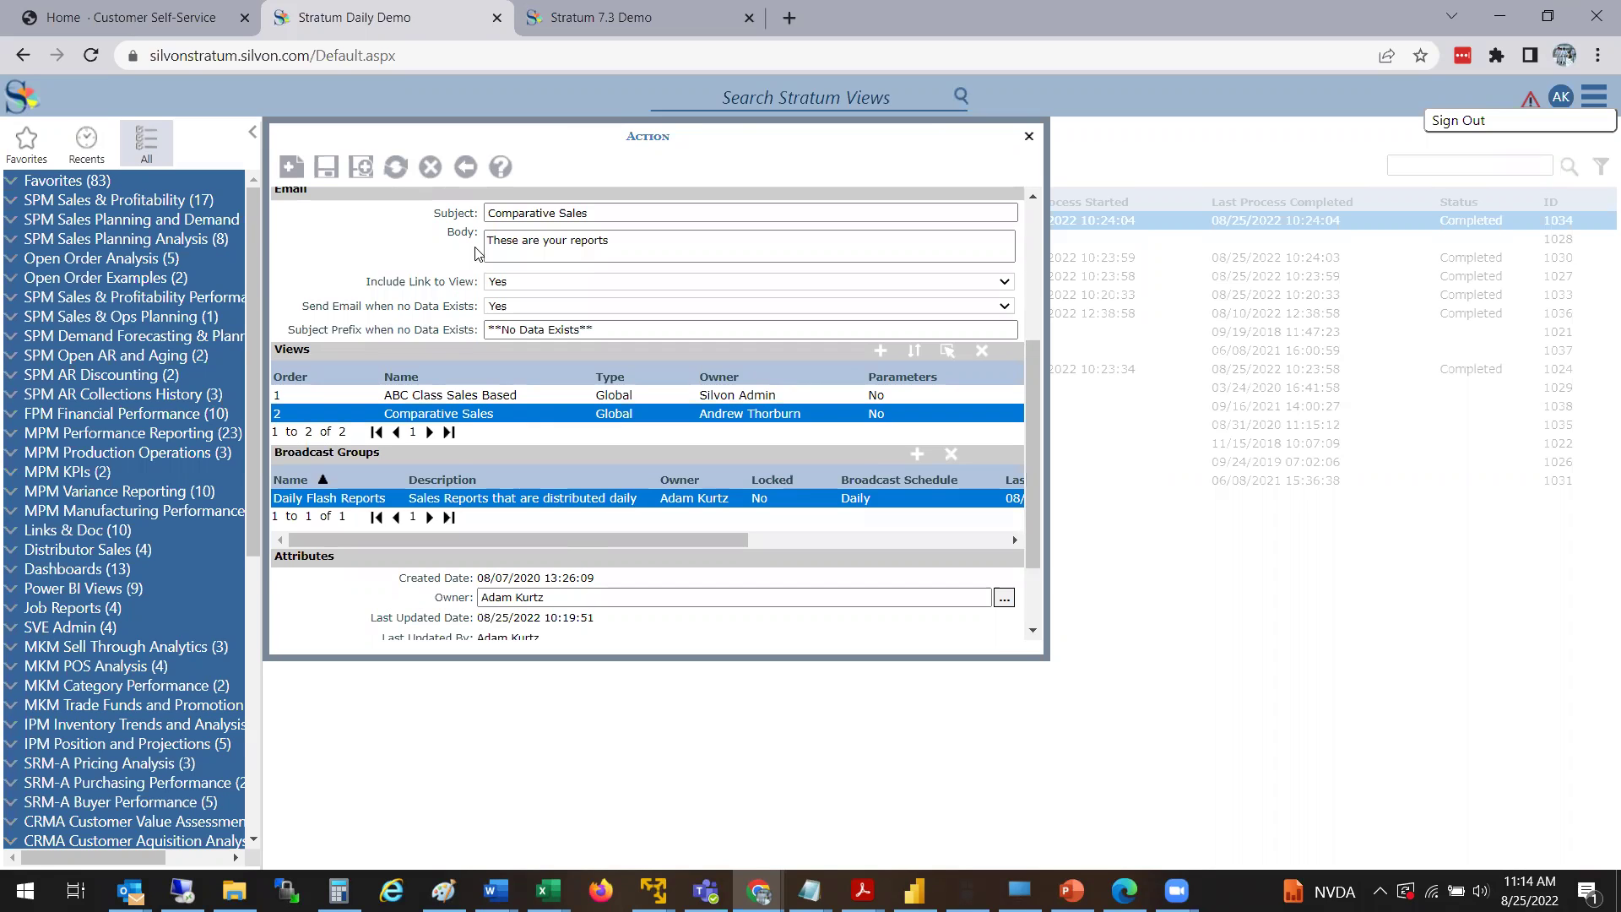
click(467, 169)
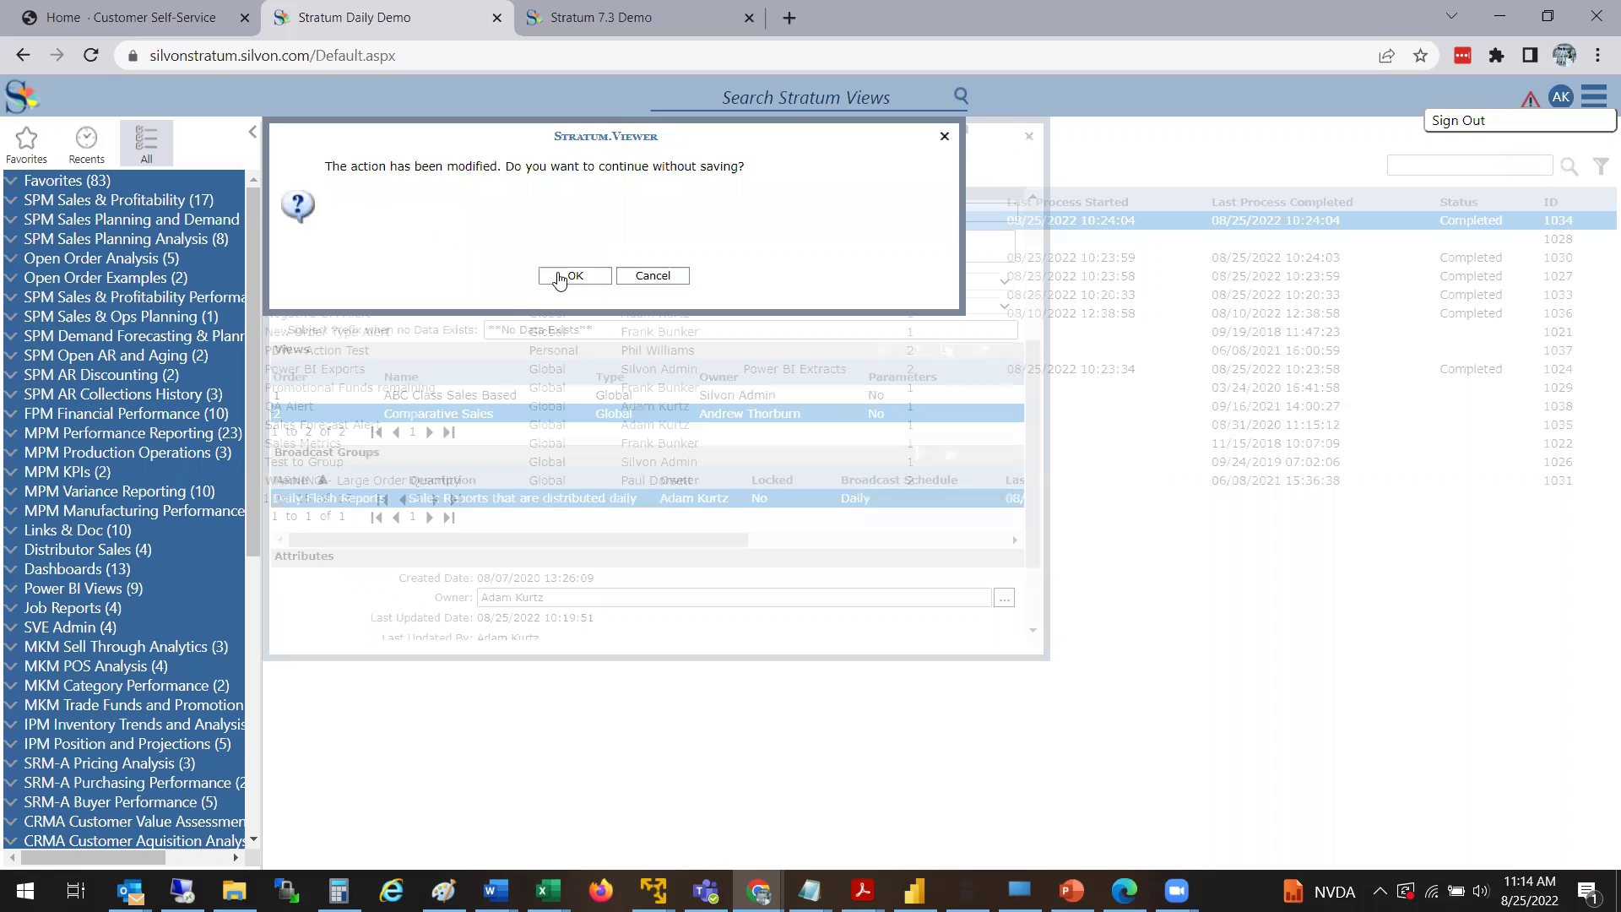
click(559, 277)
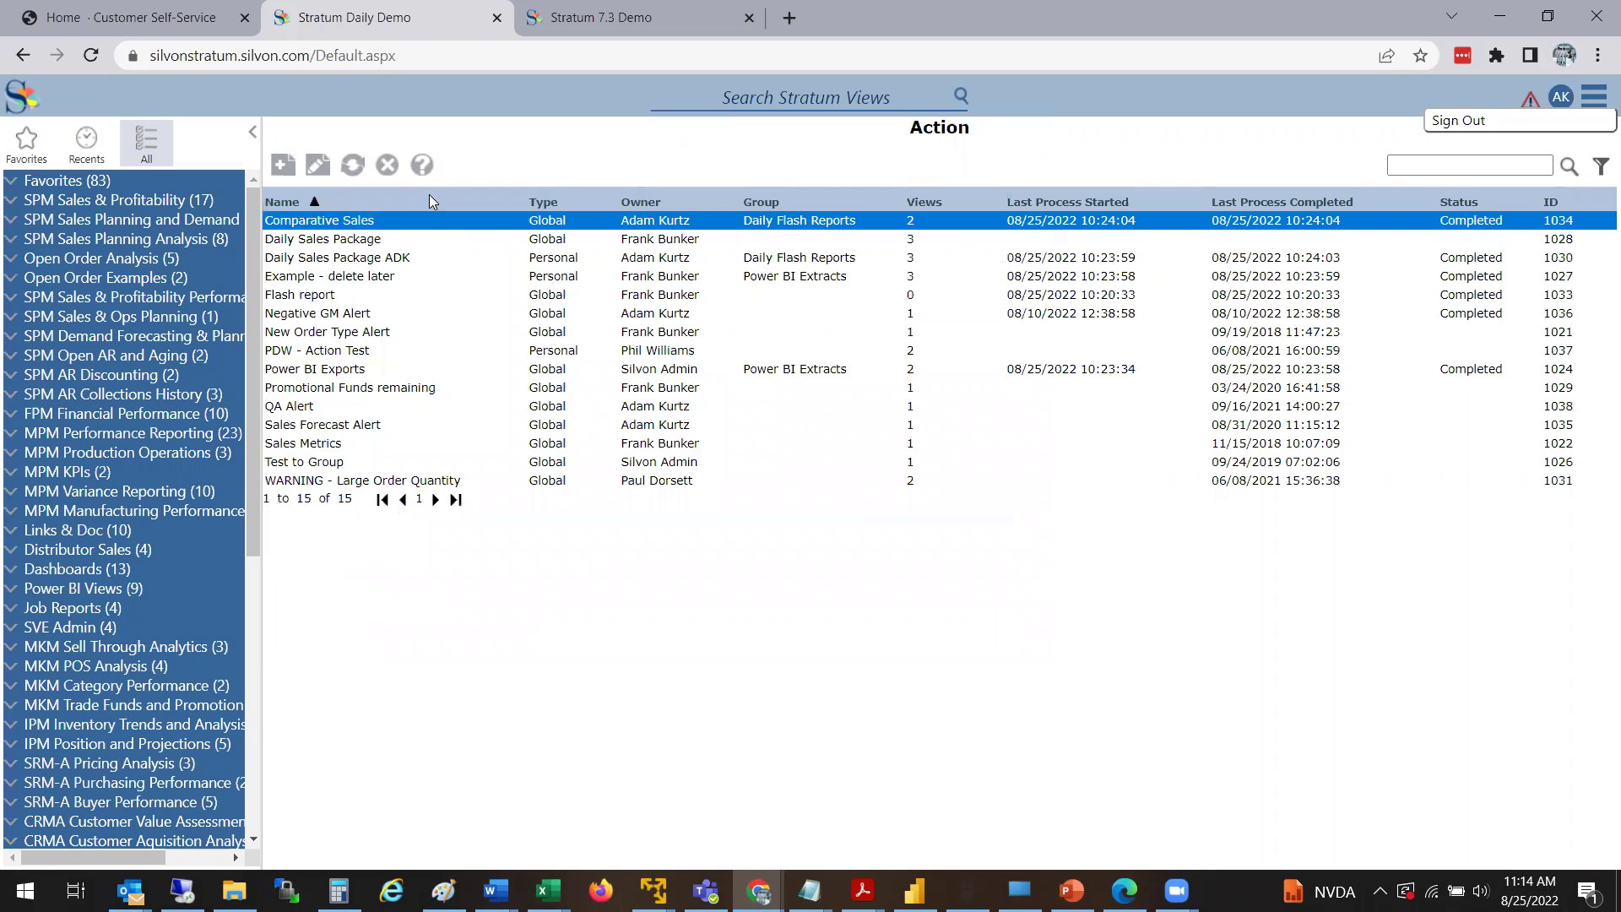
- Open the Daily Sales Package ADK action, review its email, views and broadcast group sections, and return to the action list
click(438, 243)
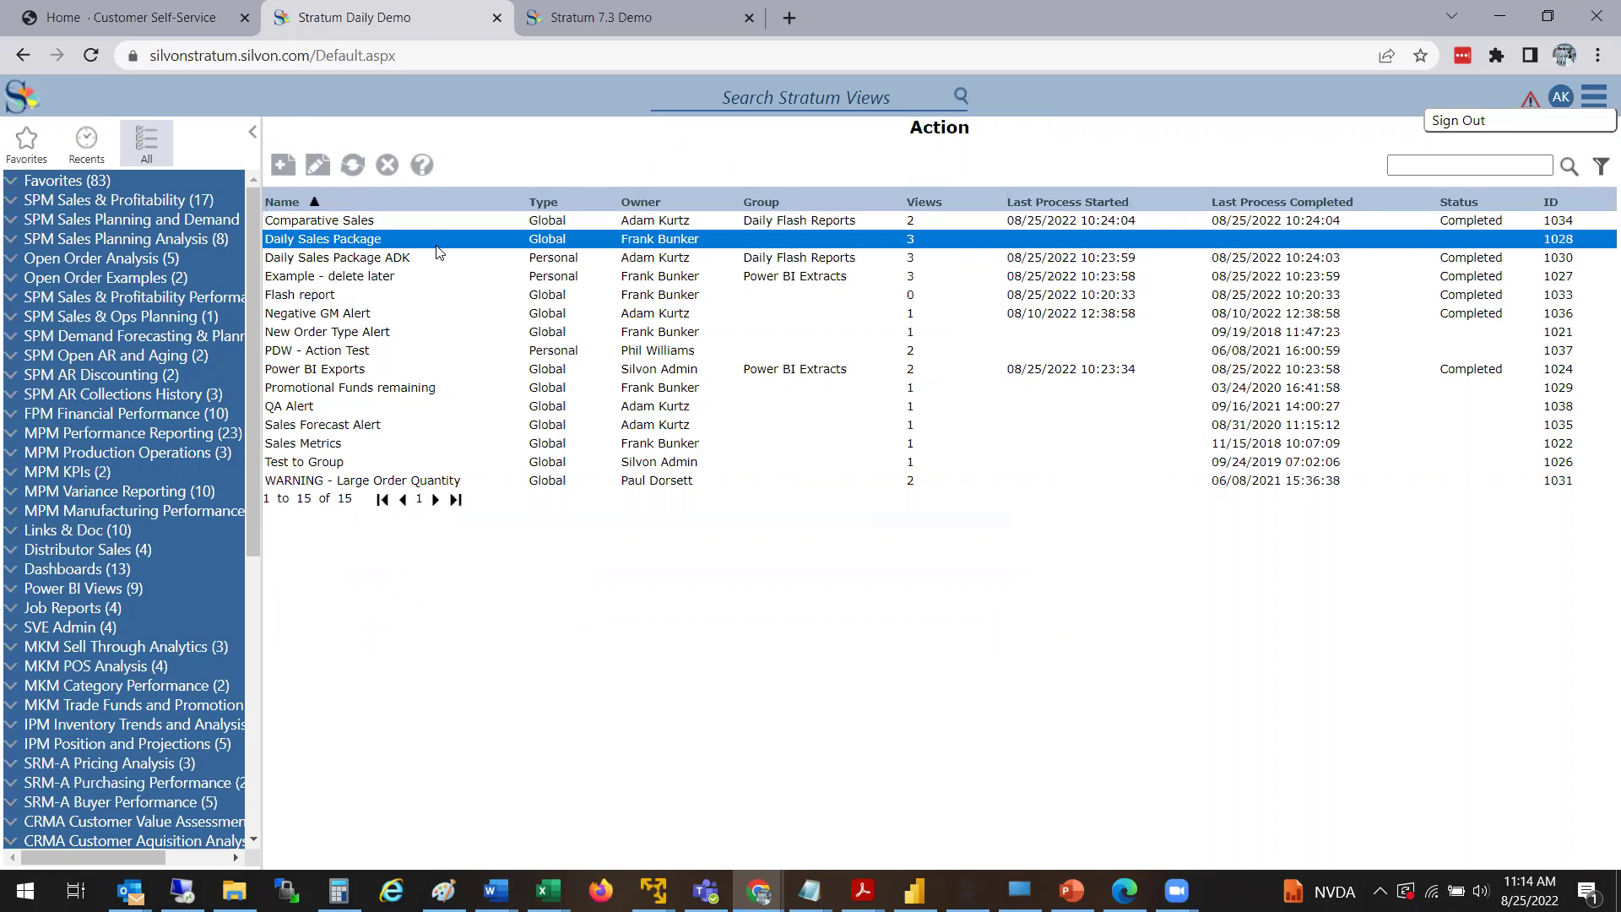
double_click(438, 252)
key(Escape)
double_click(369, 259)
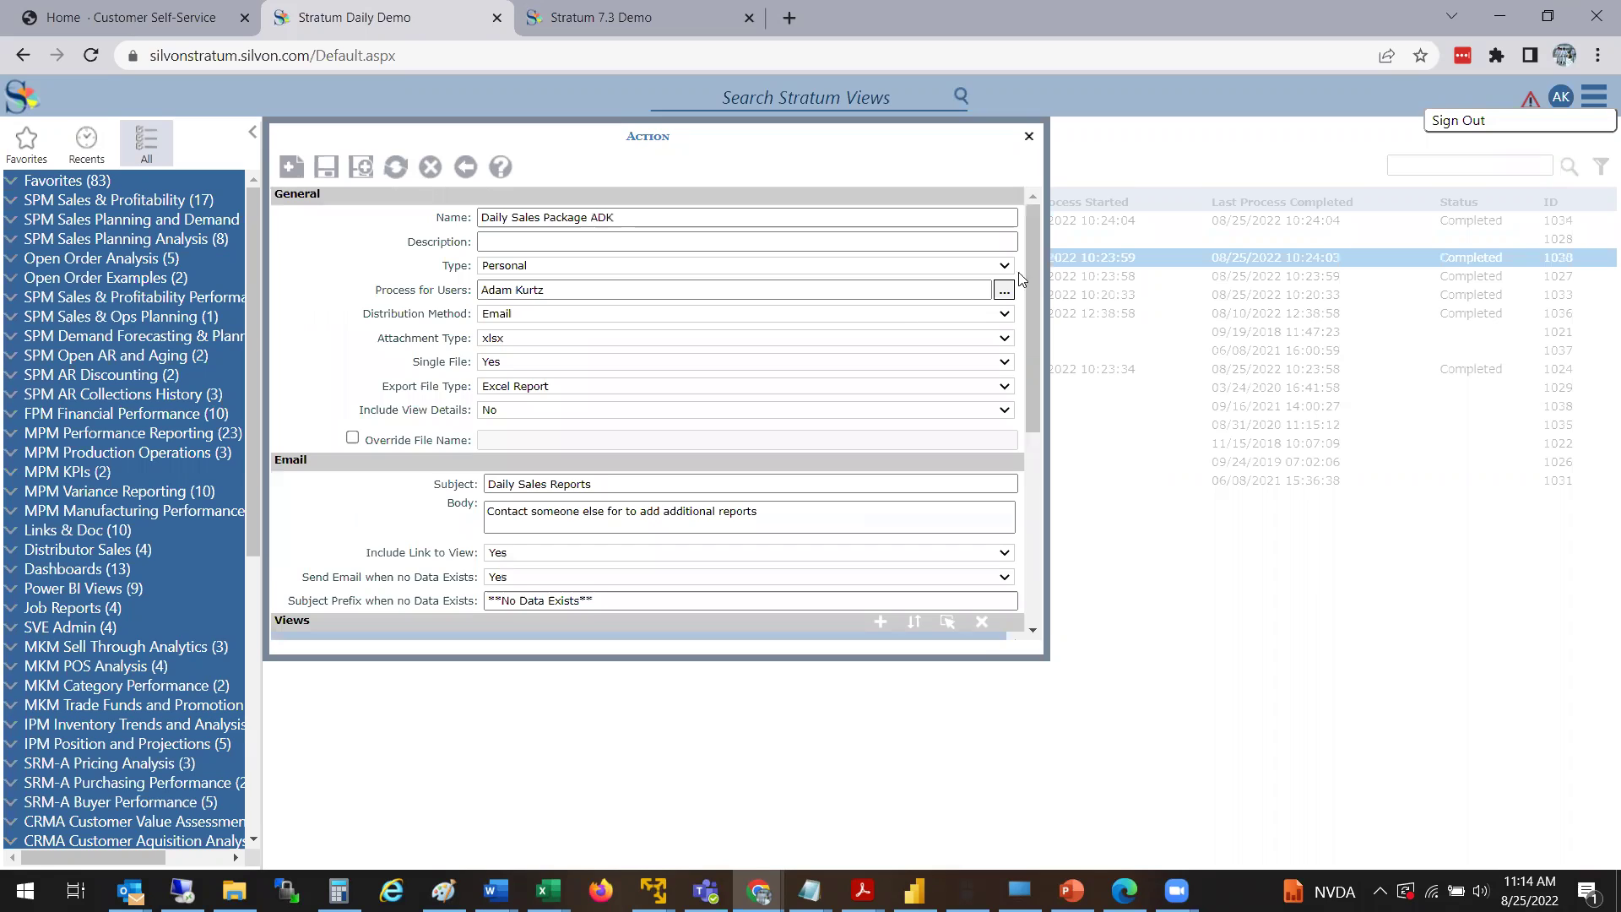
scroll(1044, 390, down, 3)
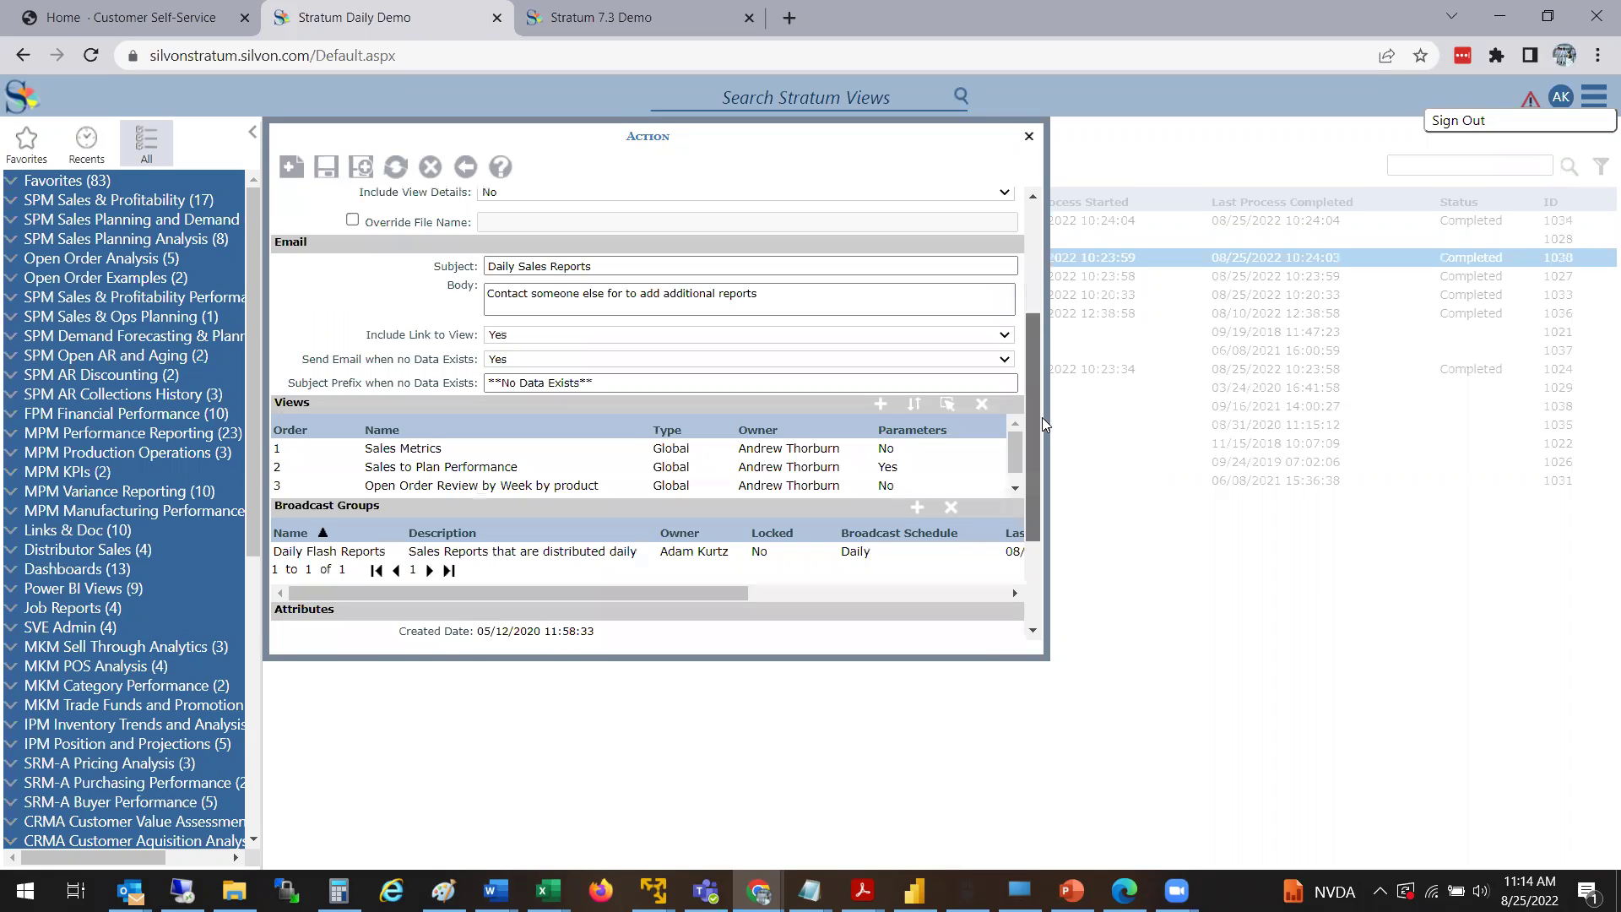
scroll(629, 437, down, 1)
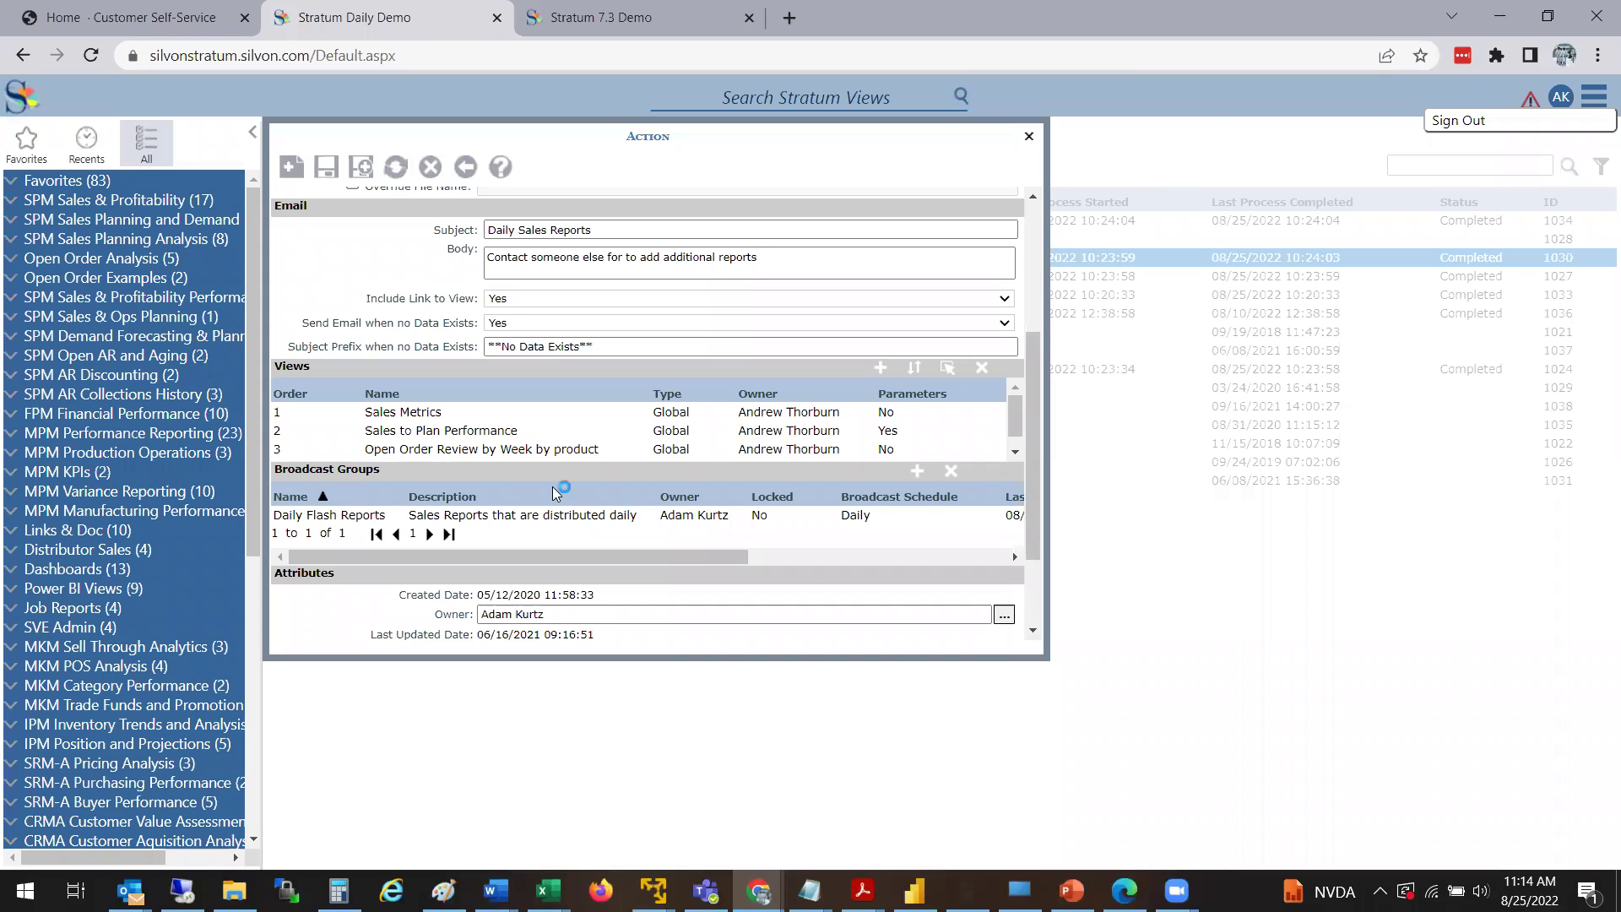
click(464, 169)
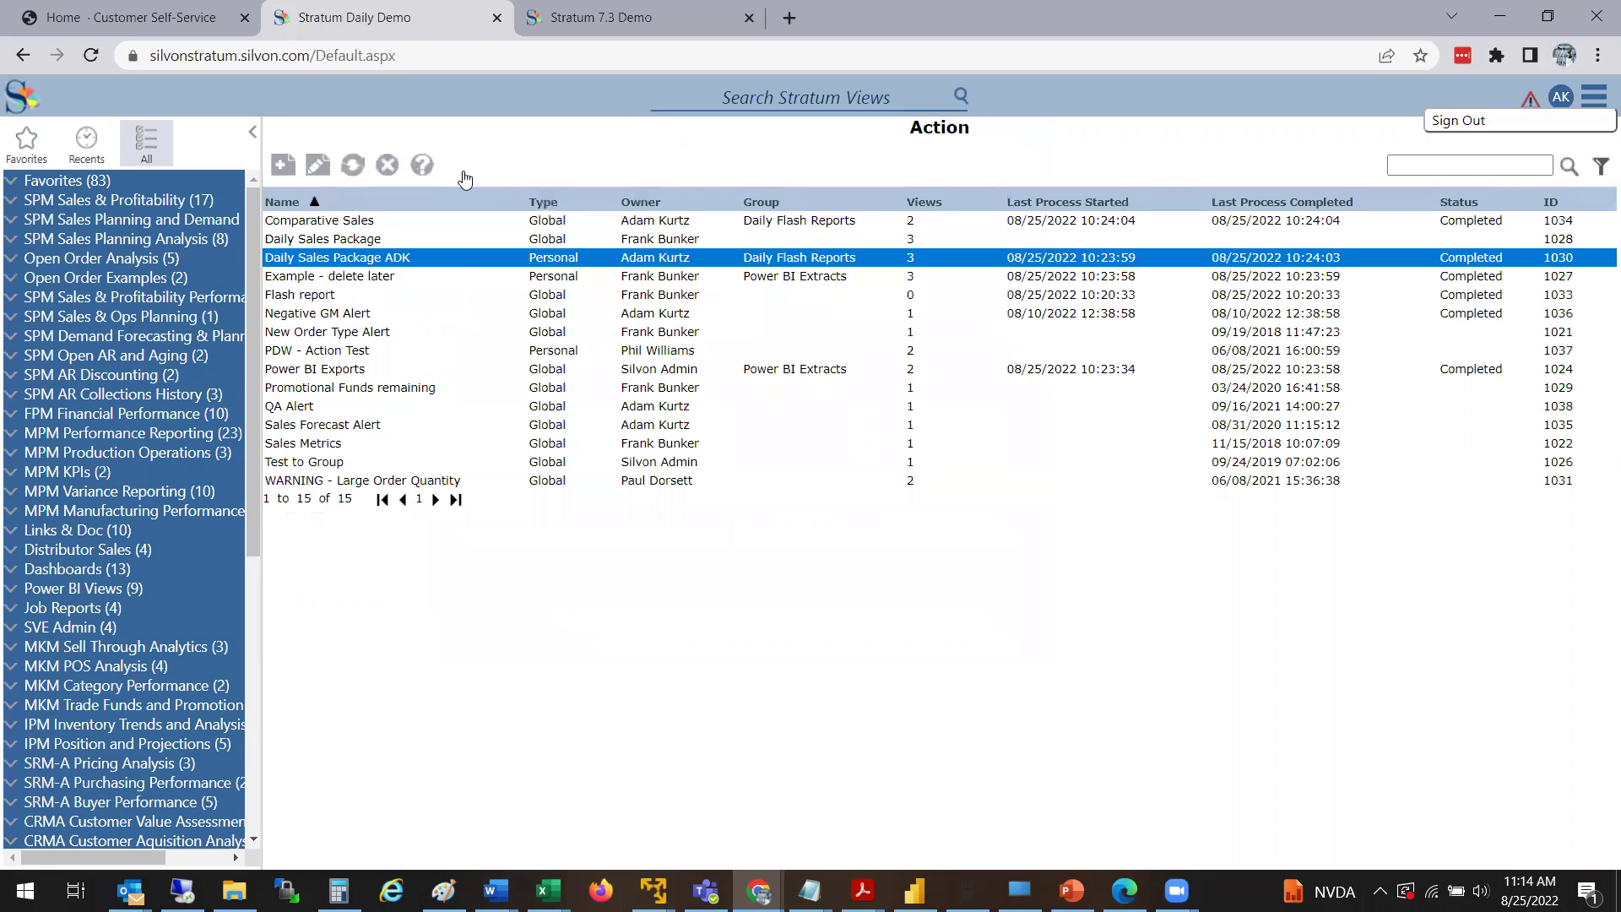
- Open the Daily Flash Reports broadcast group from the list of broadcast groups
click(1593, 98)
mouse_move(1574, 226)
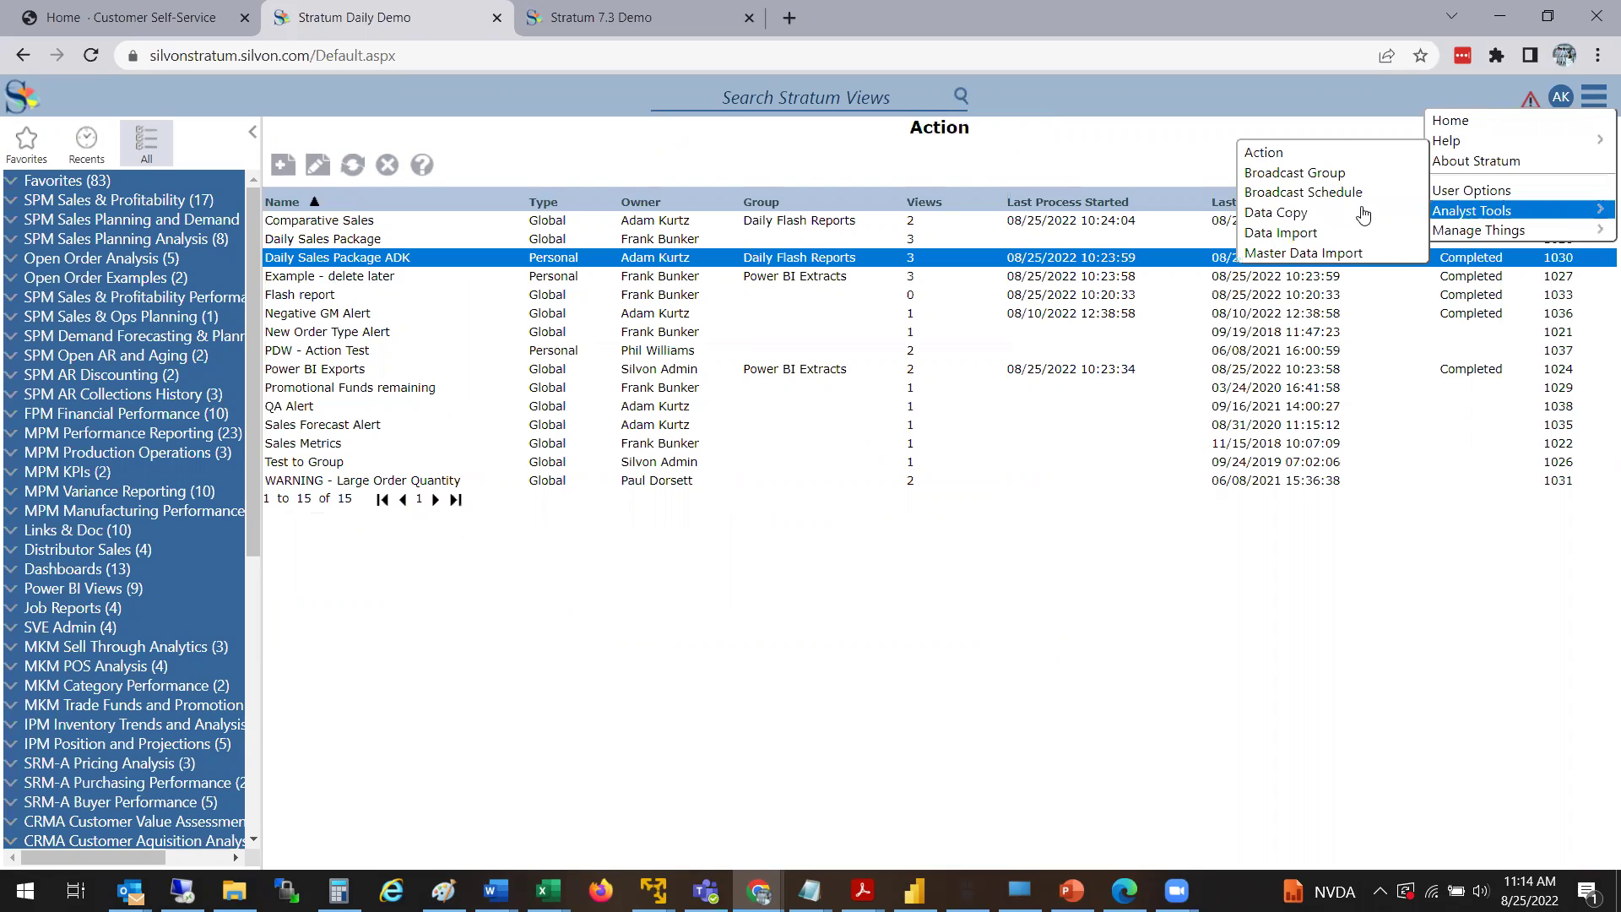
click(1284, 176)
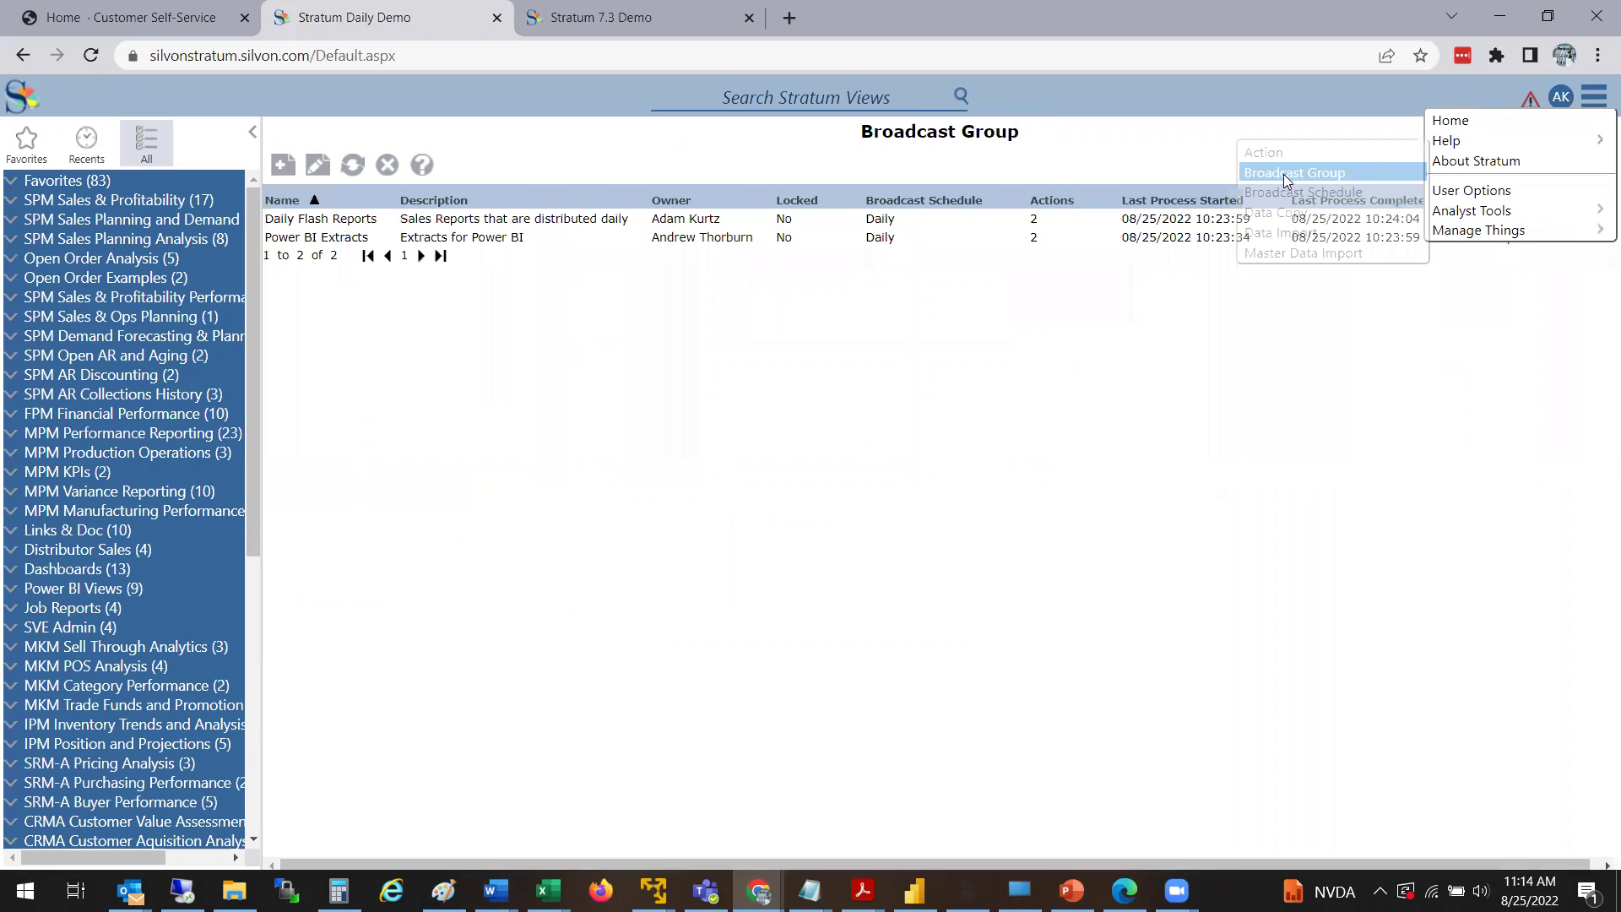
double_click(433, 218)
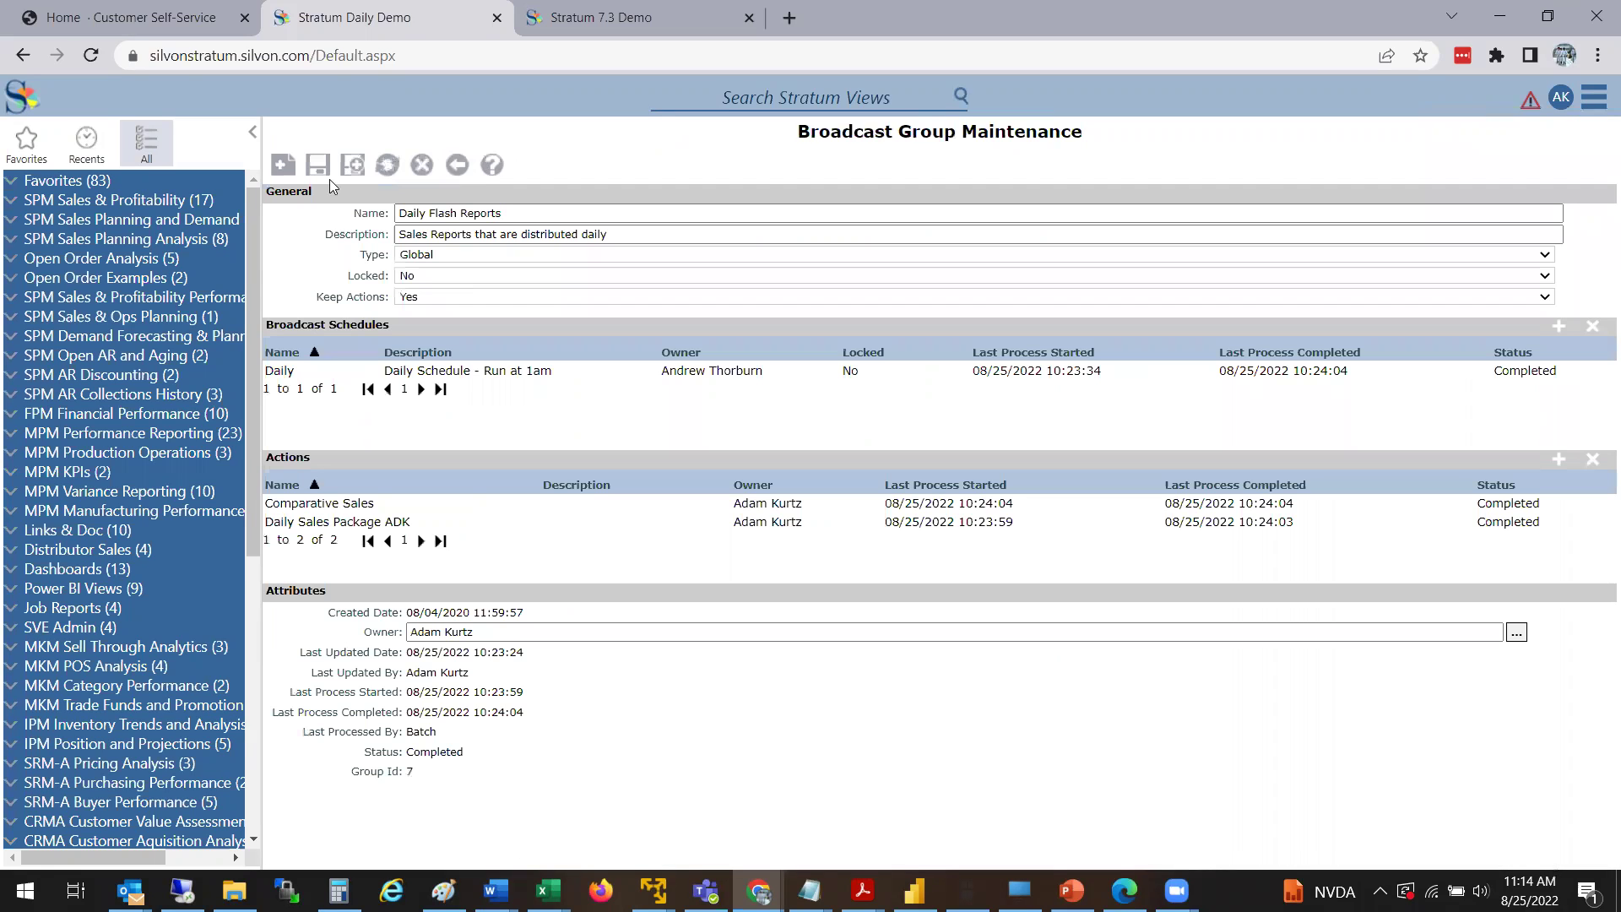
click(609, 228)
- View the schedules that can be added to the group, exit without adding one, and select the assigned Daily schedule
click(1559, 329)
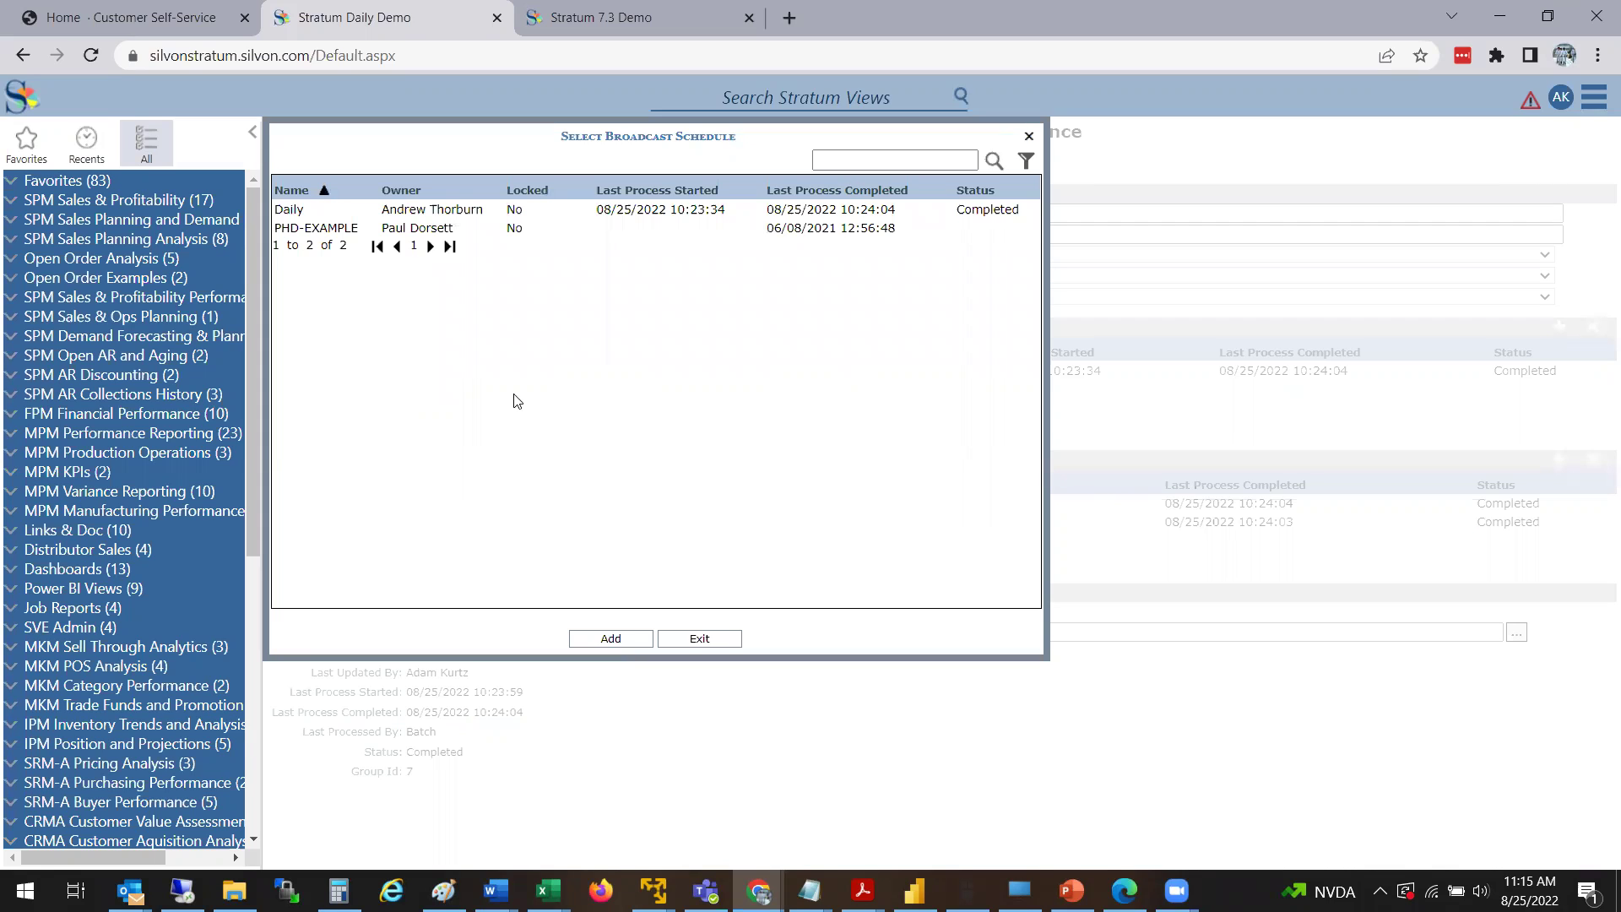
click(701, 639)
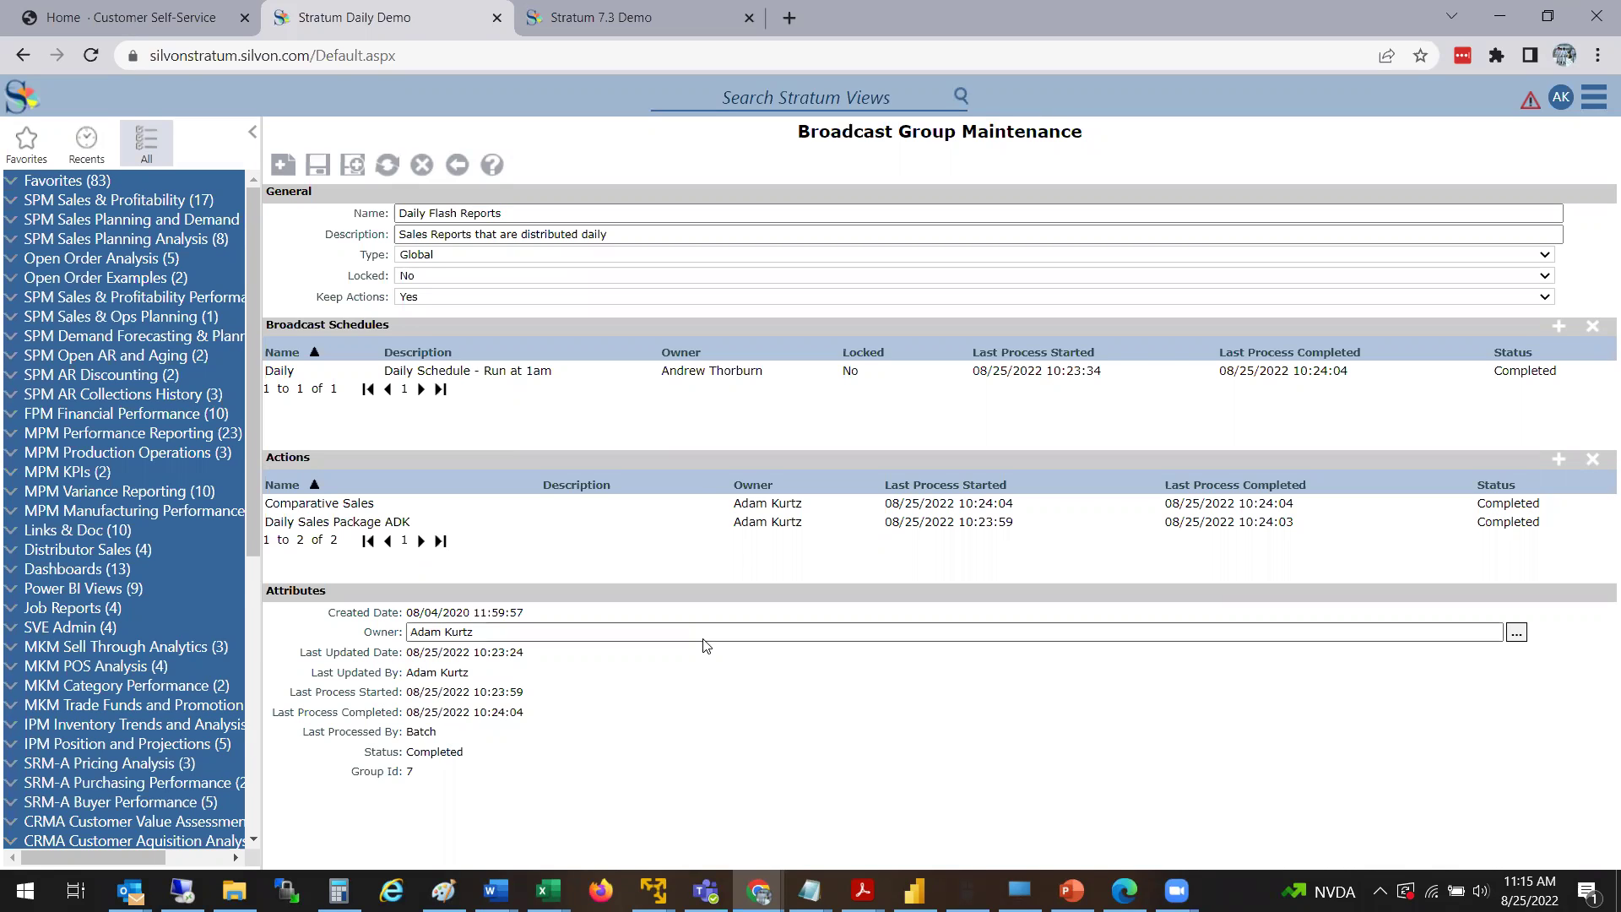
click(1052, 372)
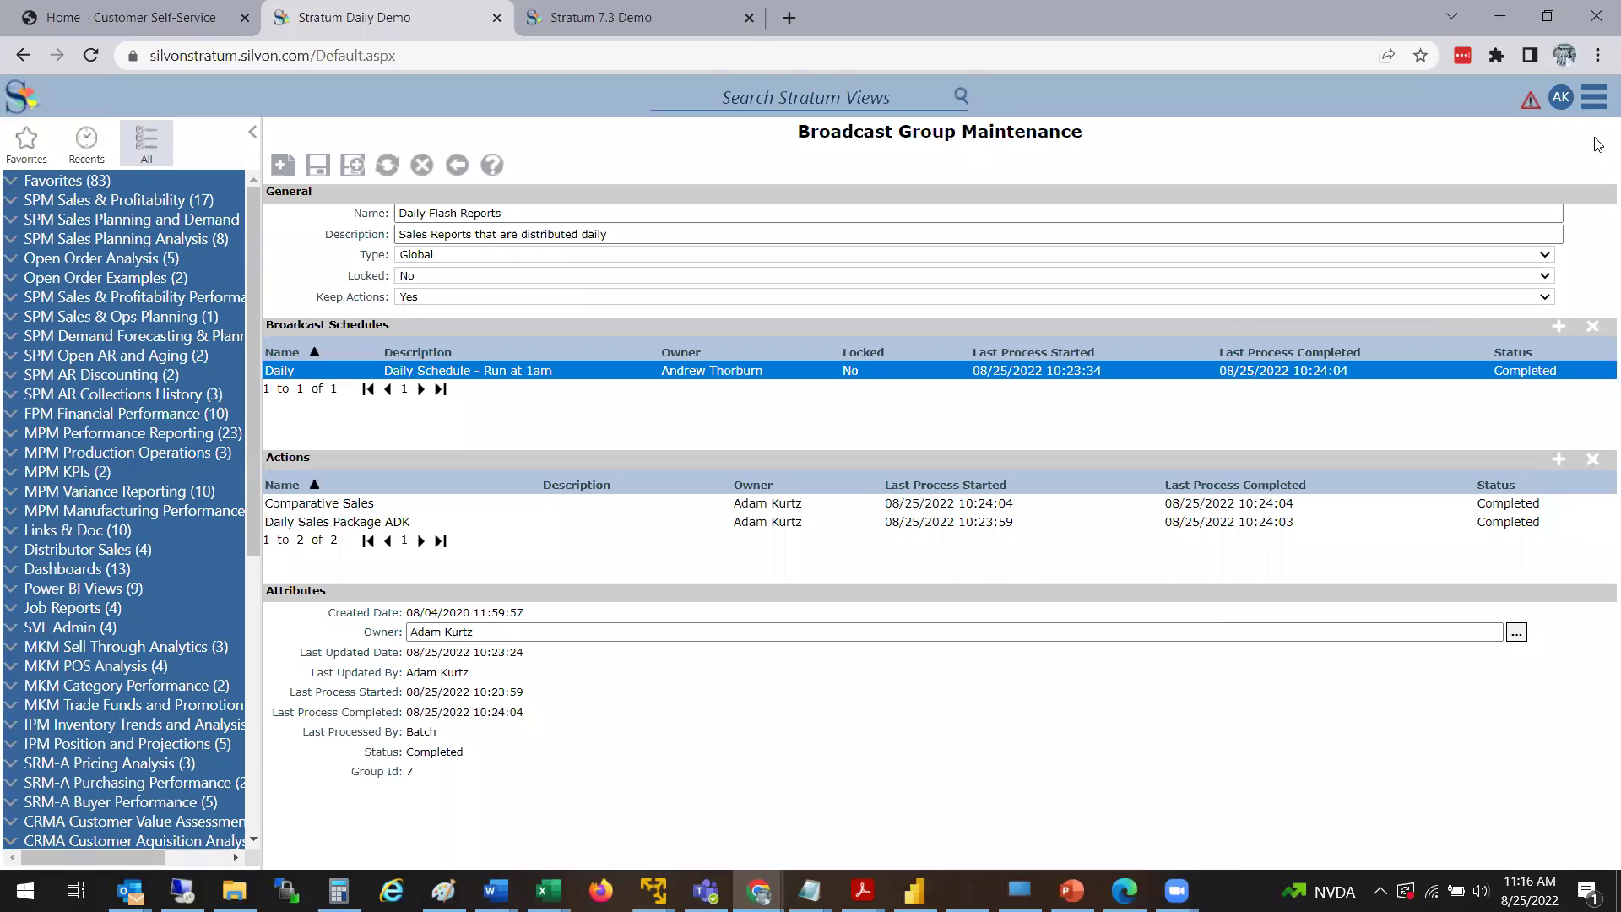
- Return to the action list and open the Power BI Exports action
click(1592, 100)
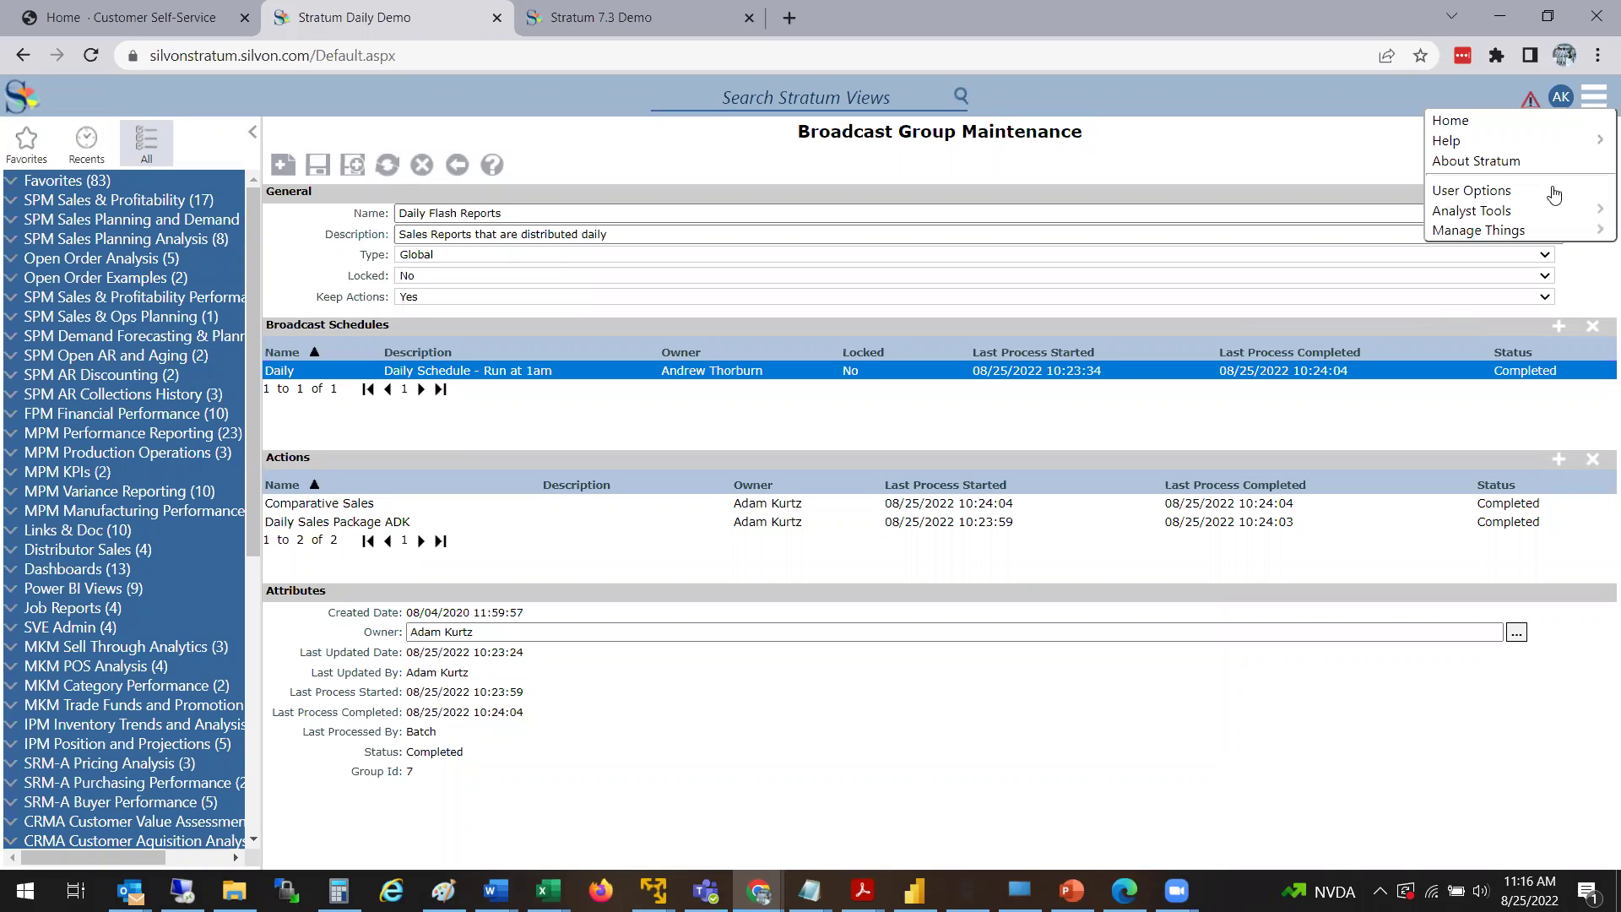
mouse_move(1545, 213)
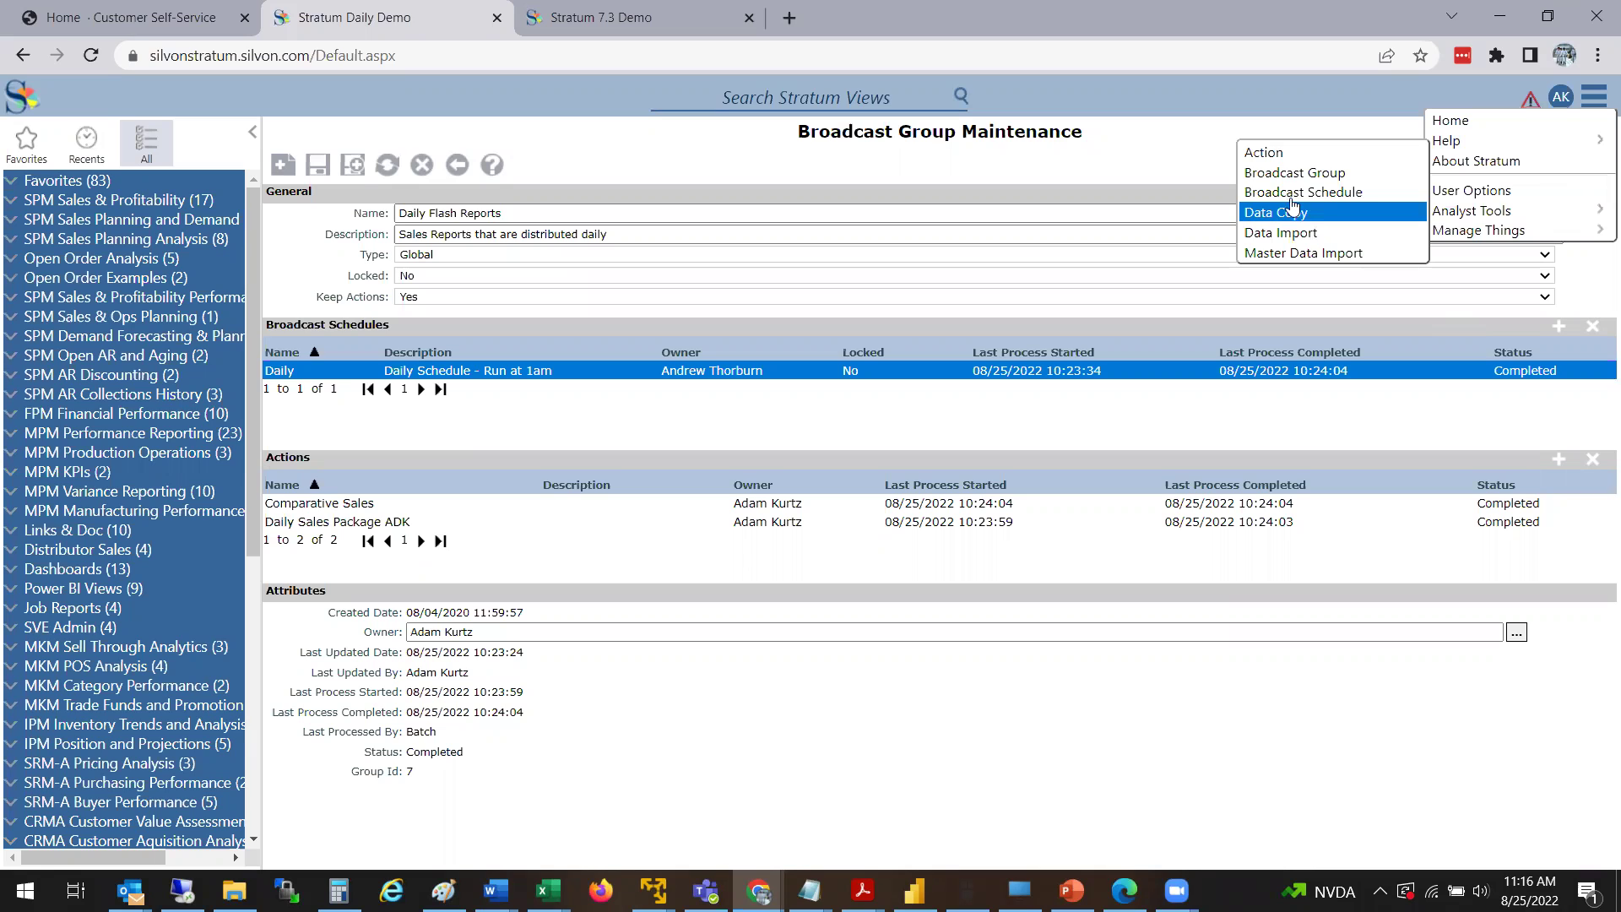
click(1270, 154)
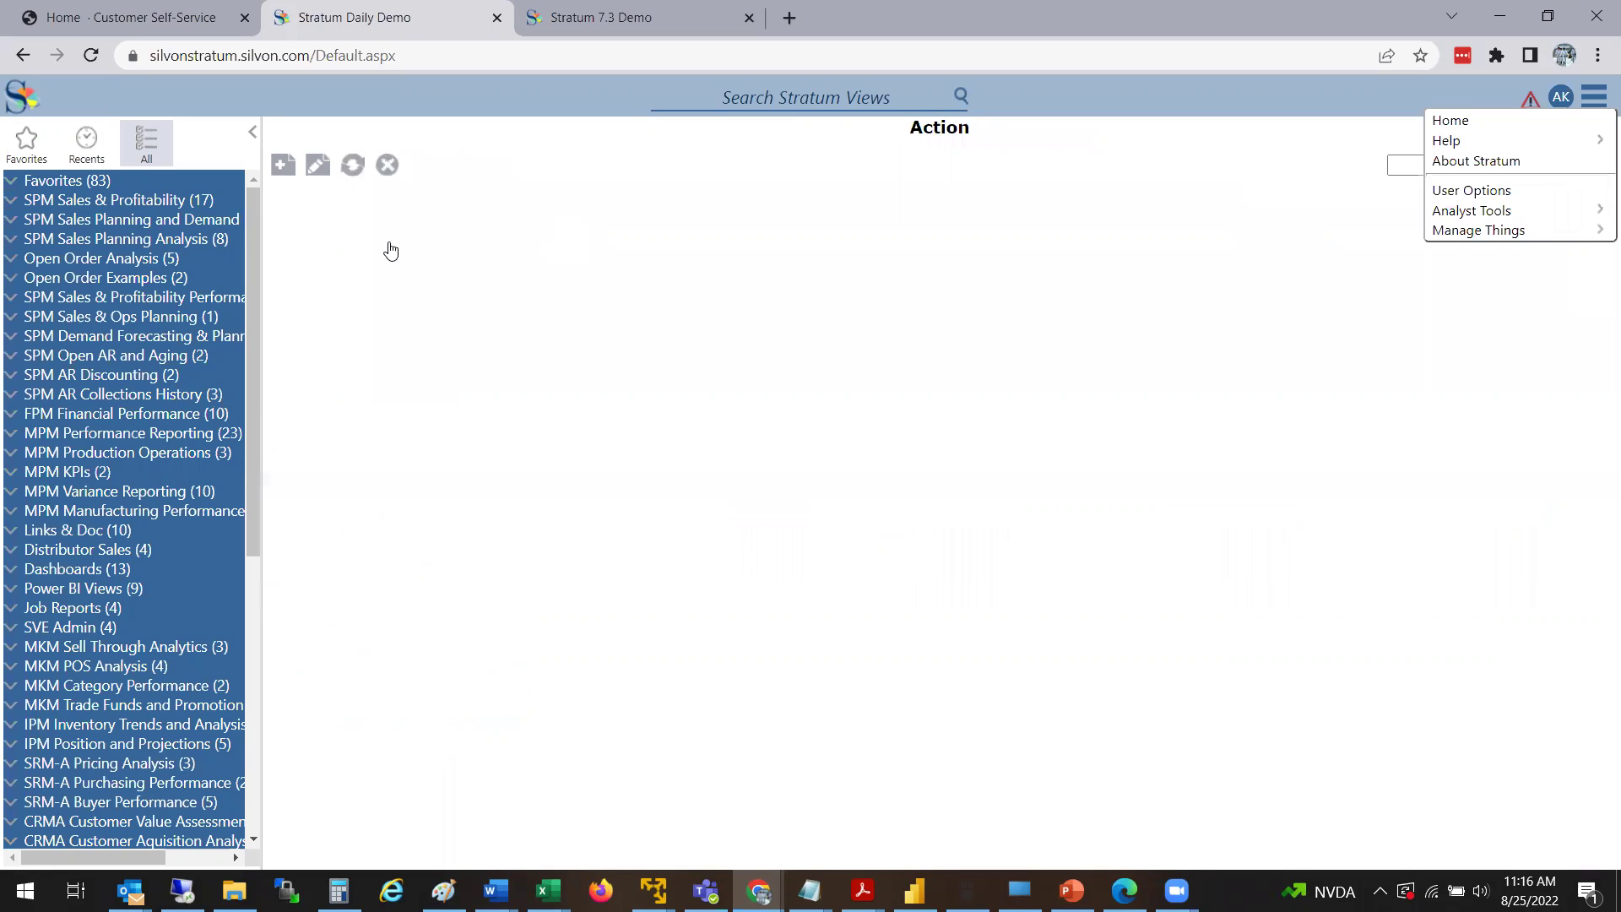
double_click(317, 367)
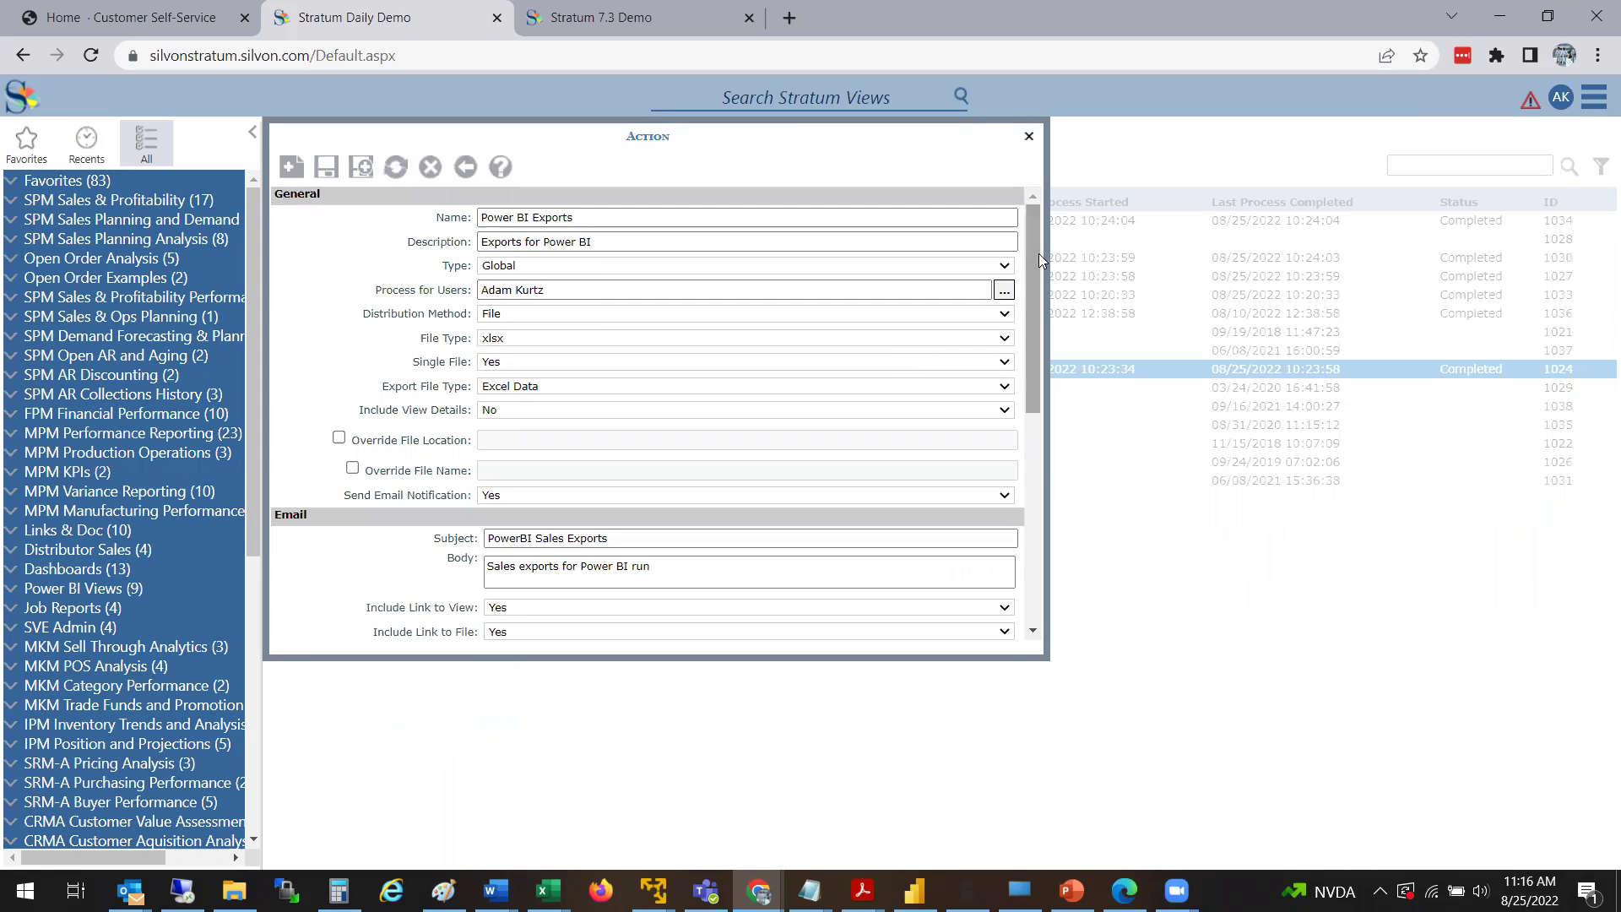
- Examine the Power BI Exports action's file and email settings, attached views and broadcast group
drag(1039, 260, 1050, 319)
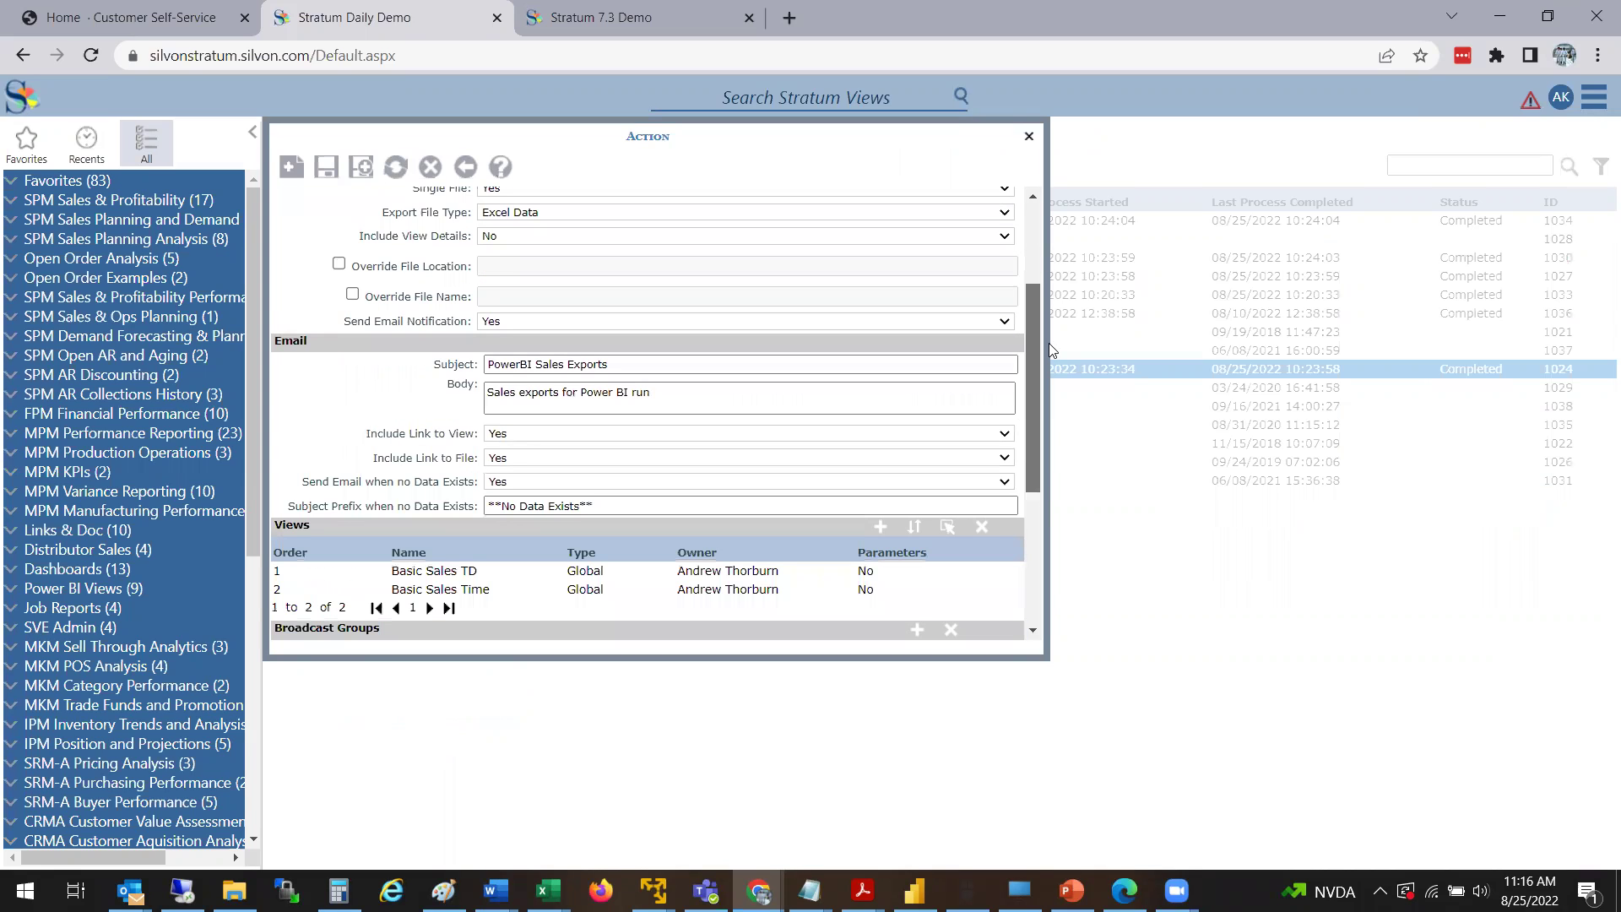
scroll(1039, 350, down, 1)
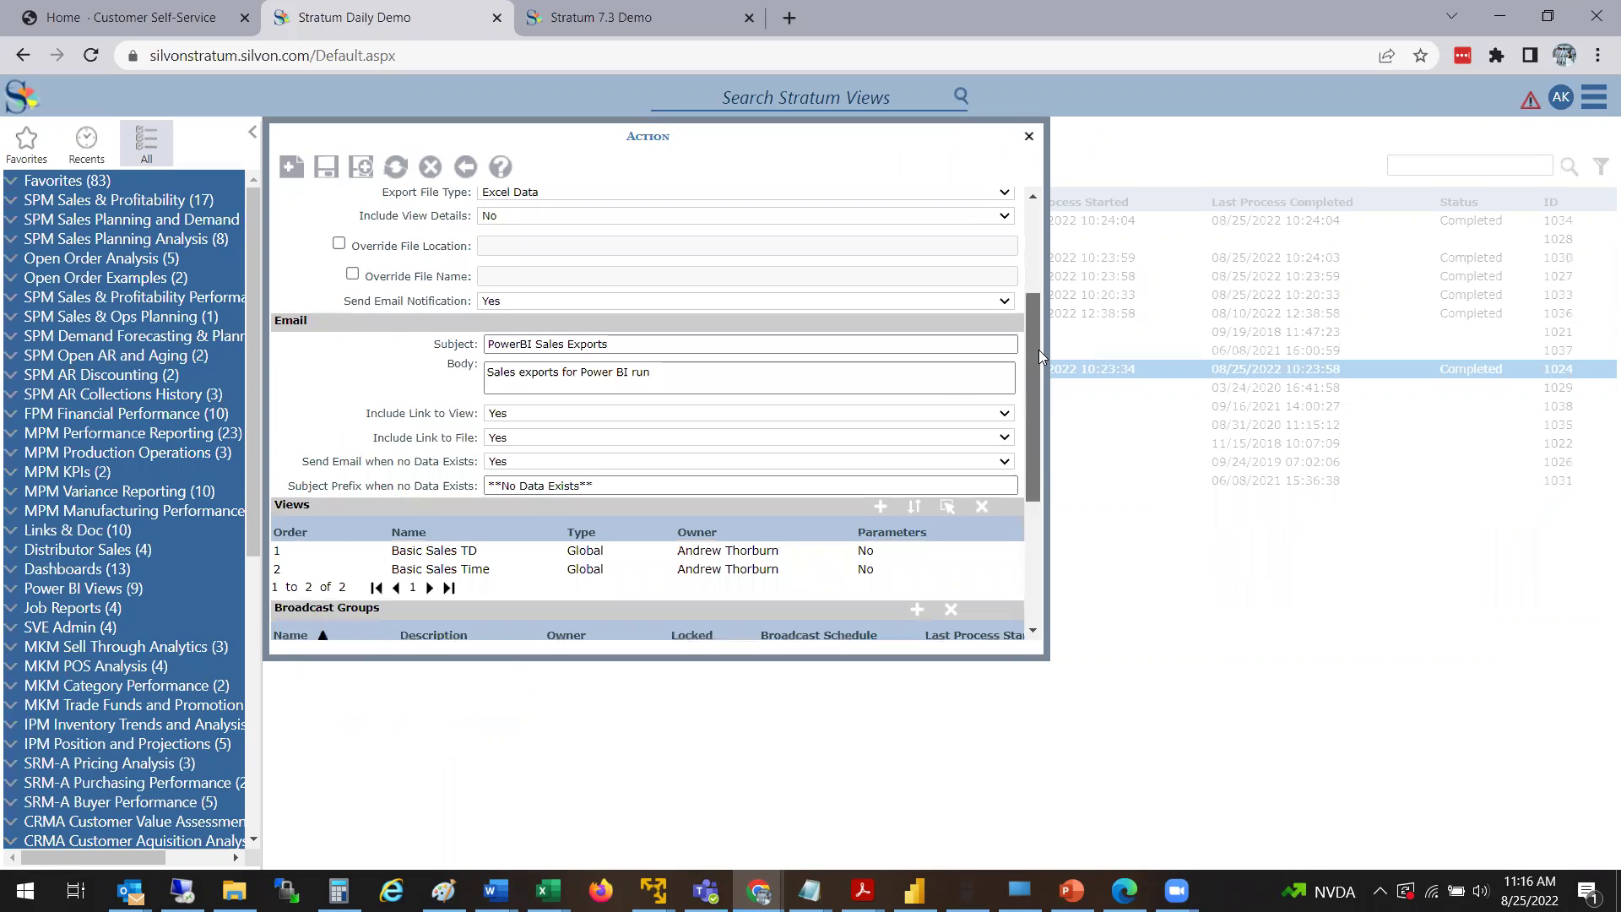
scroll(1040, 387, down, 1)
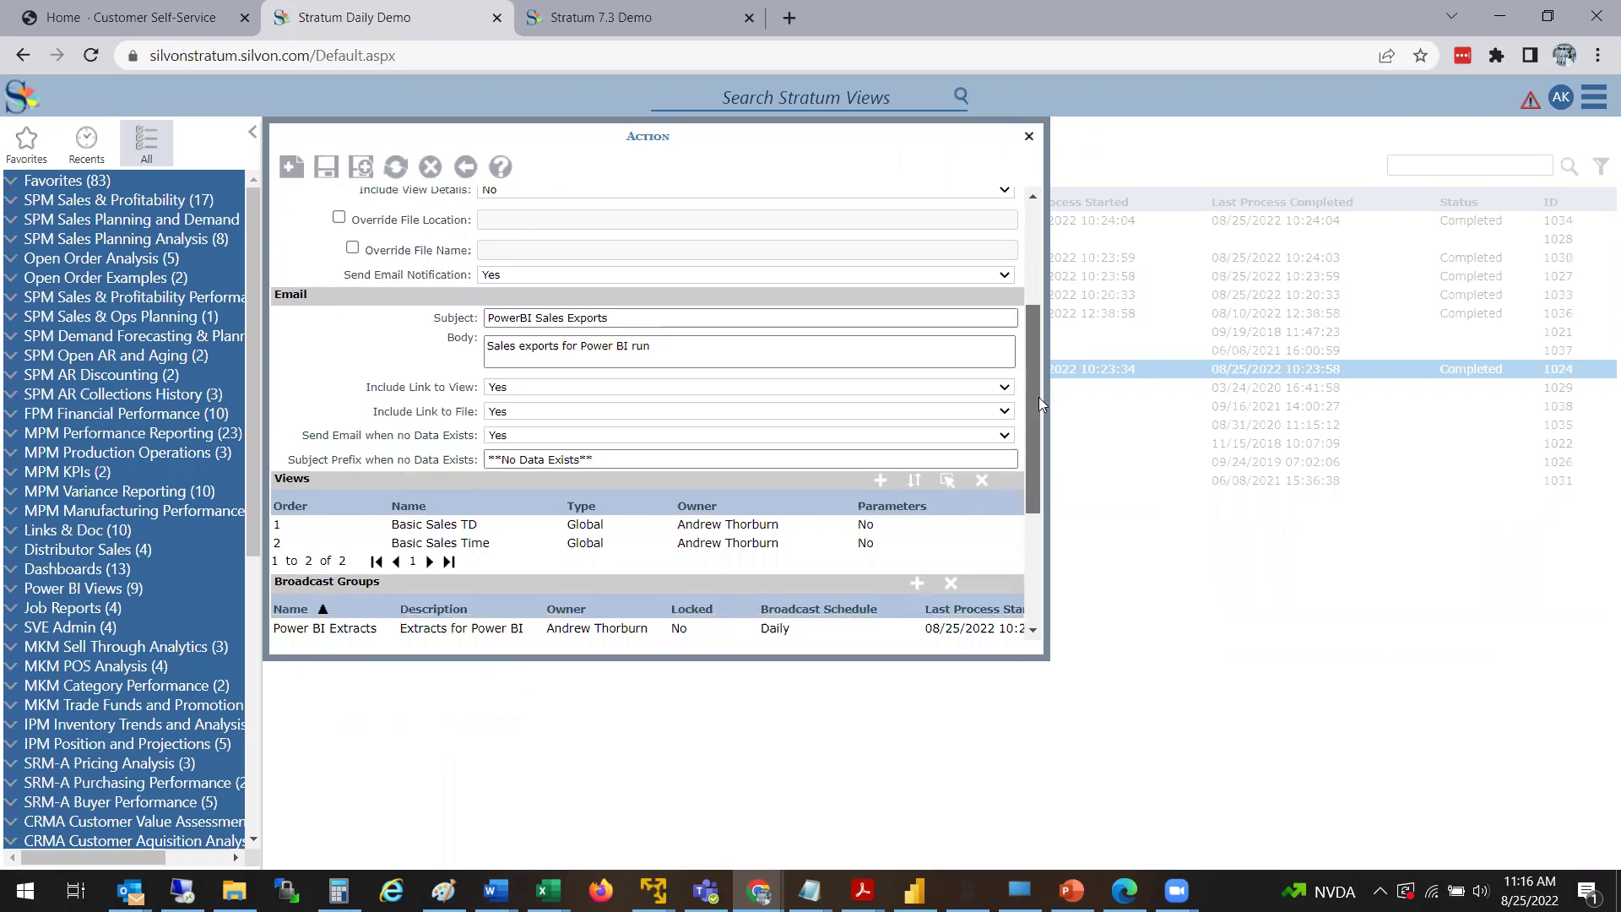
scroll(1038, 412, down, 1)
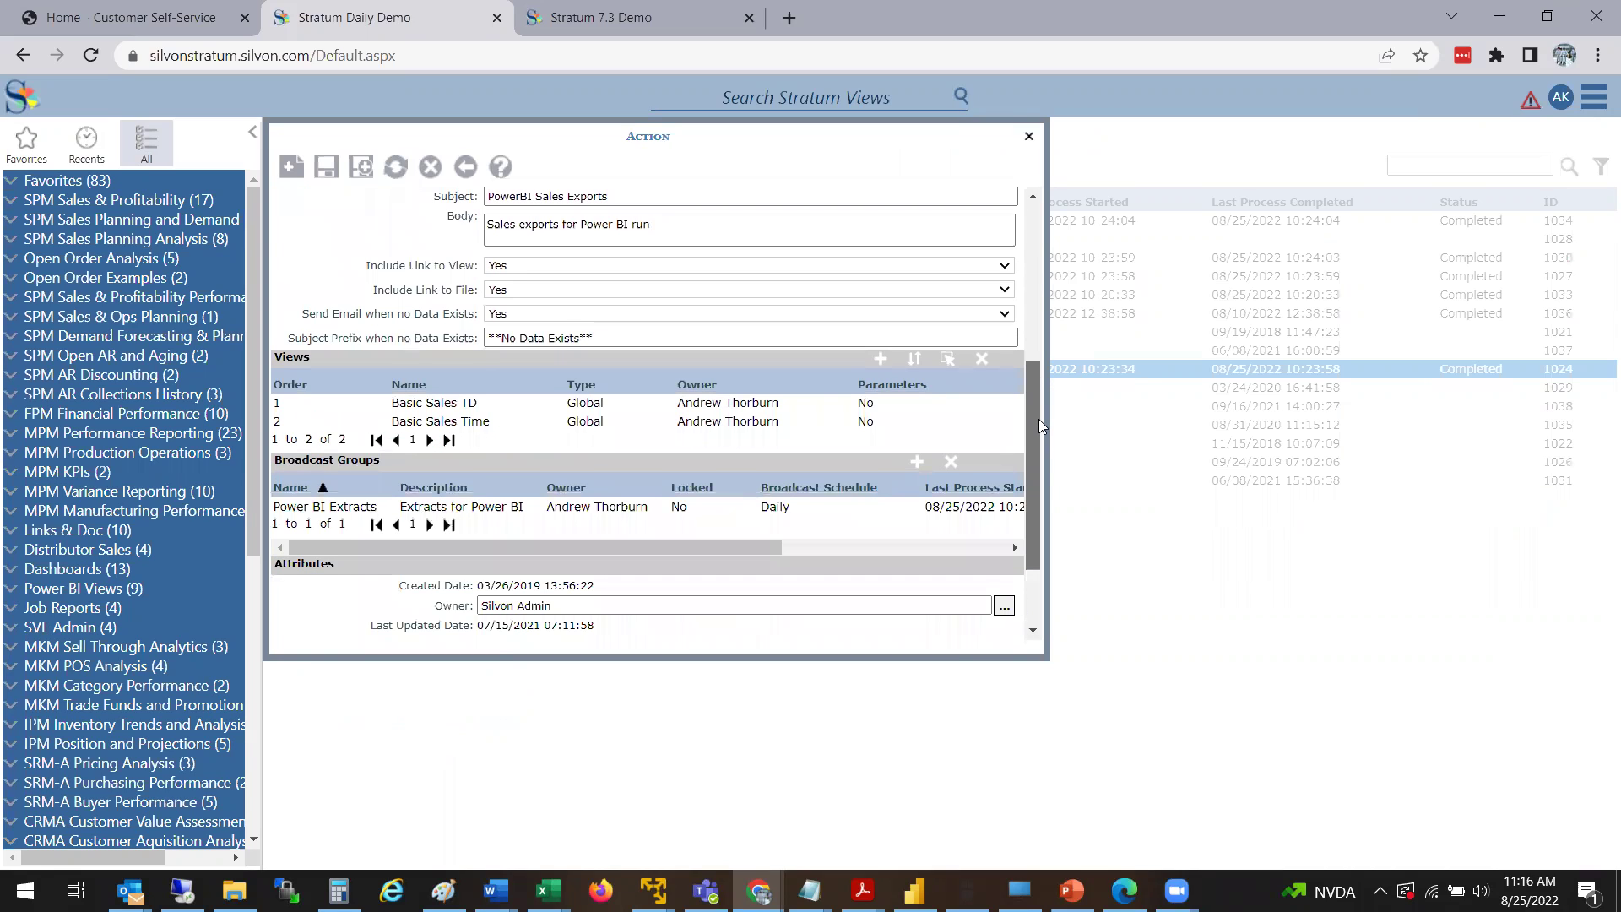
scroll(1026, 414, up, 1)
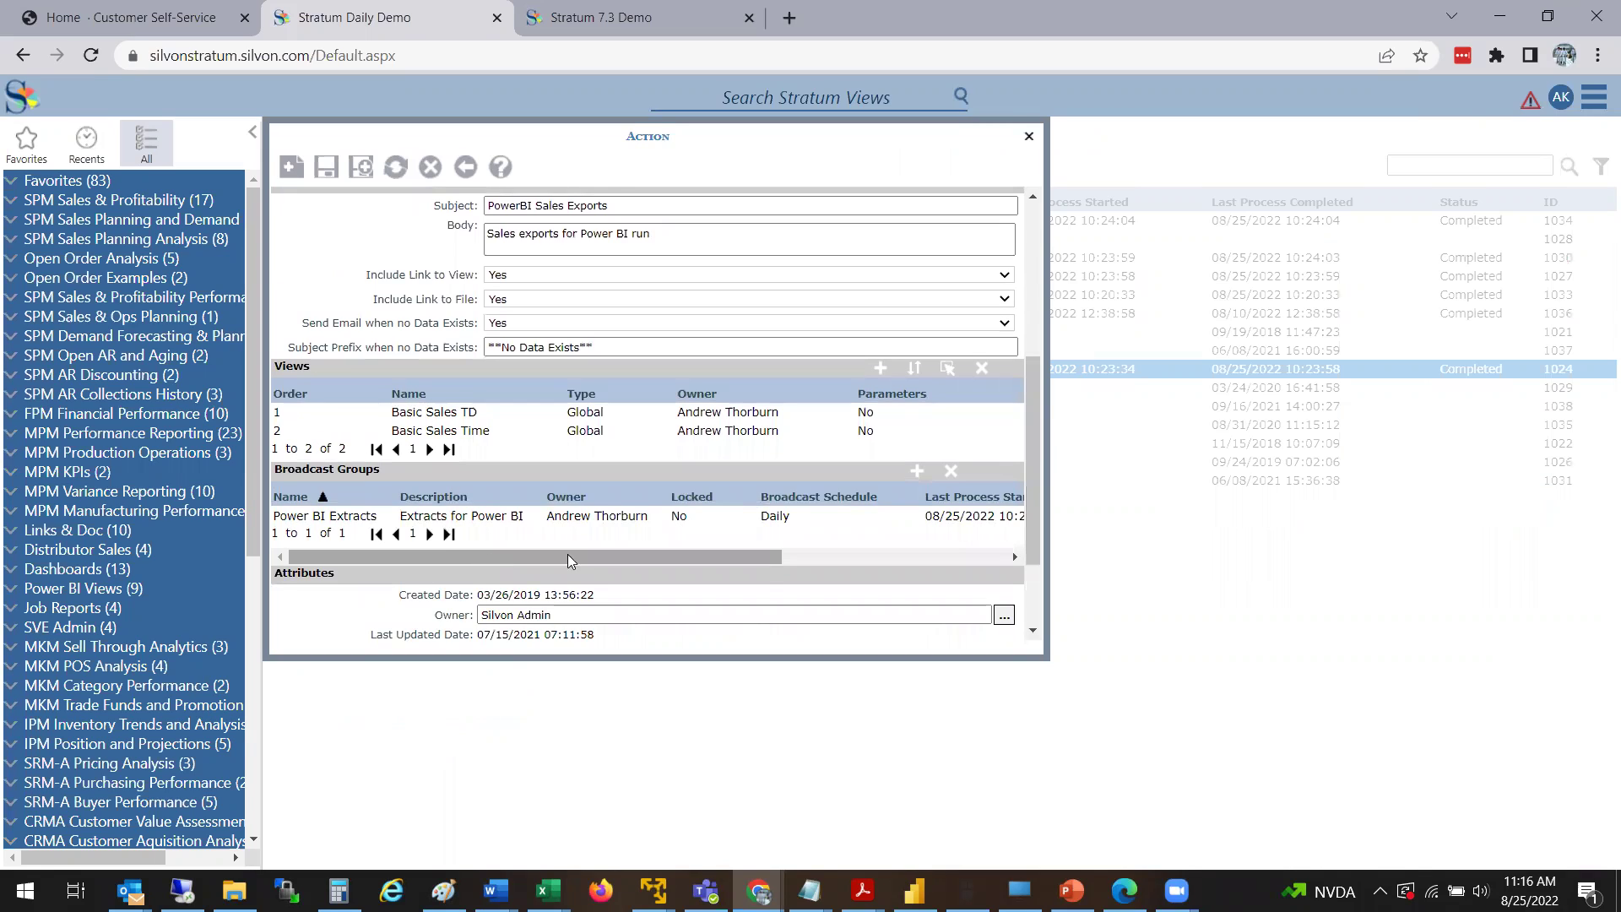
scroll(730, 534, right, 5)
scroll(369, 547, left, 5)
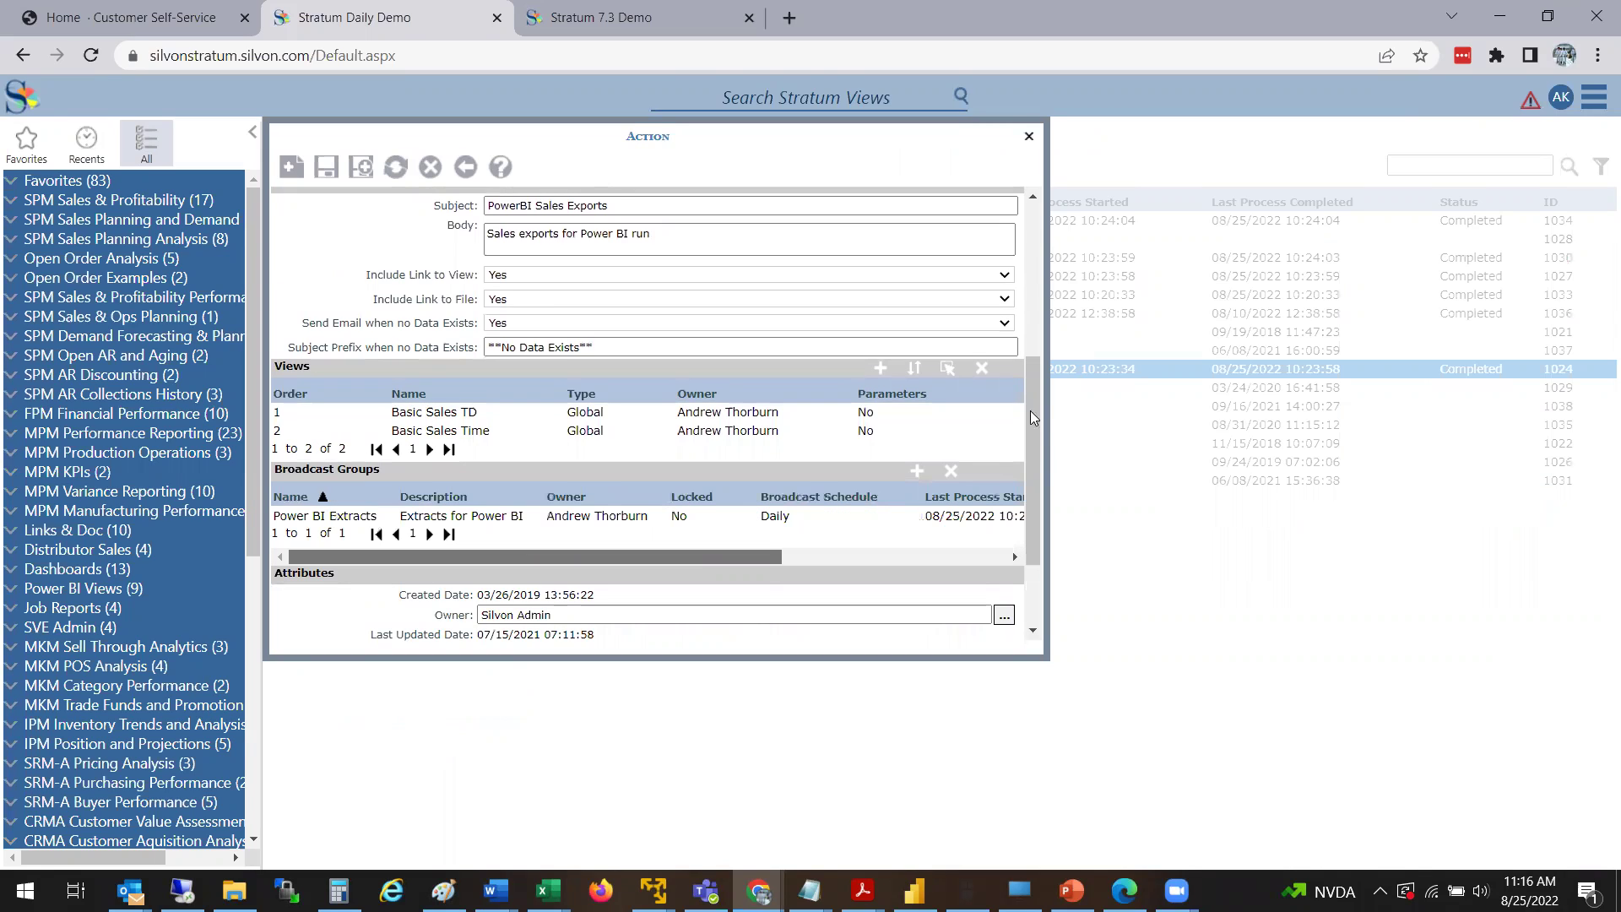
scroll(759, 326, up, 4)
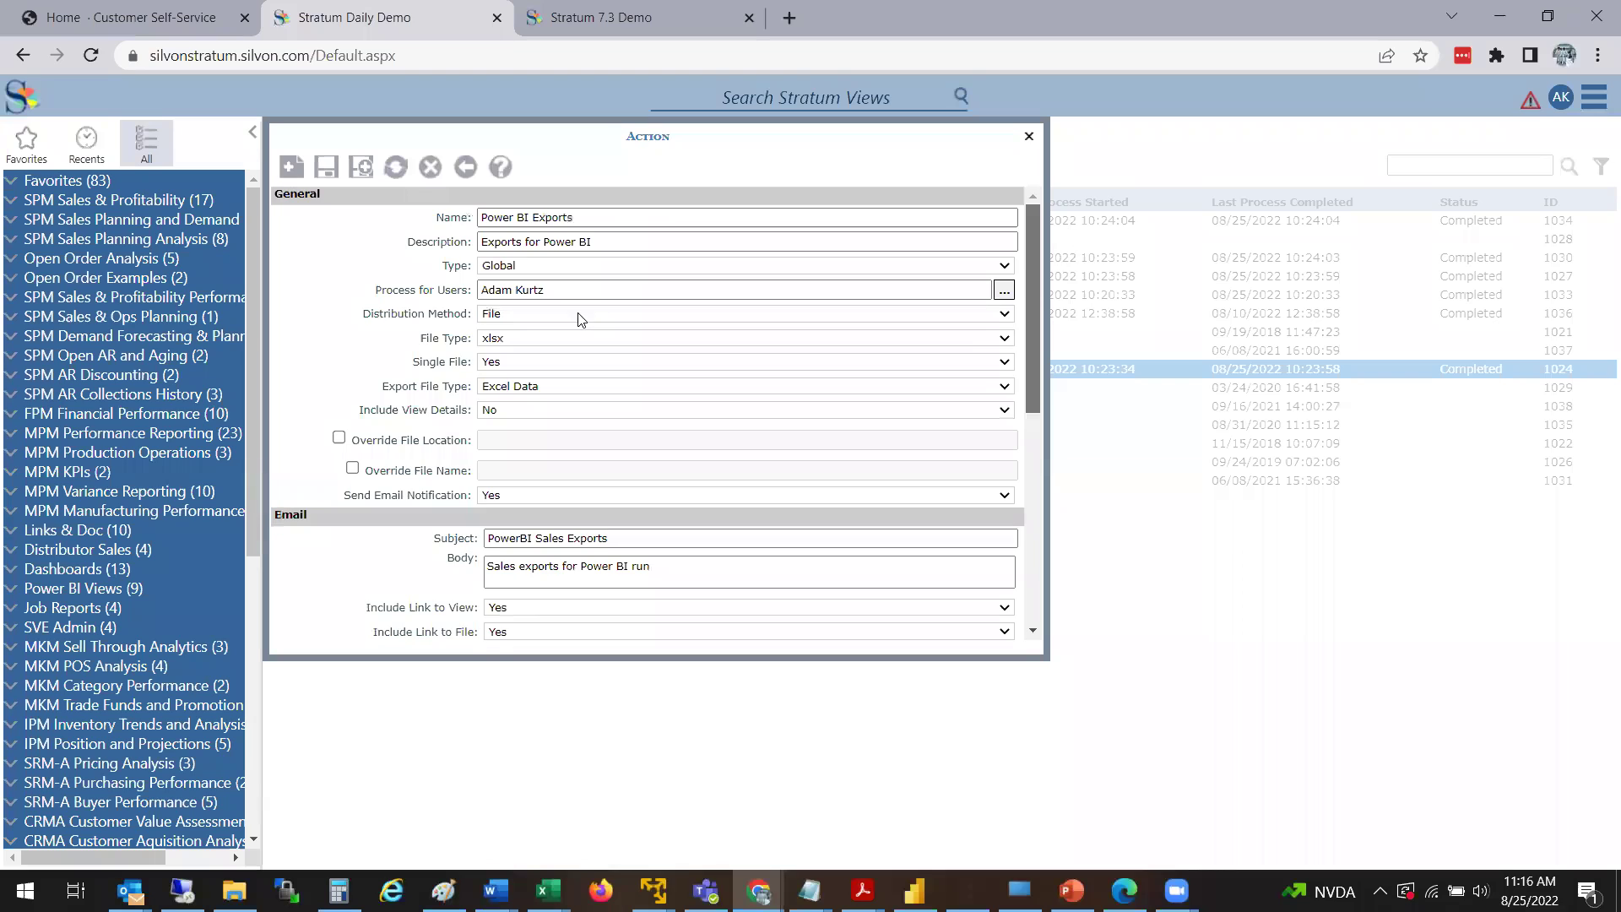
- Check the Distribution Method choices of the Power BI Exports action, keep File, and return to the action list
click(530, 316)
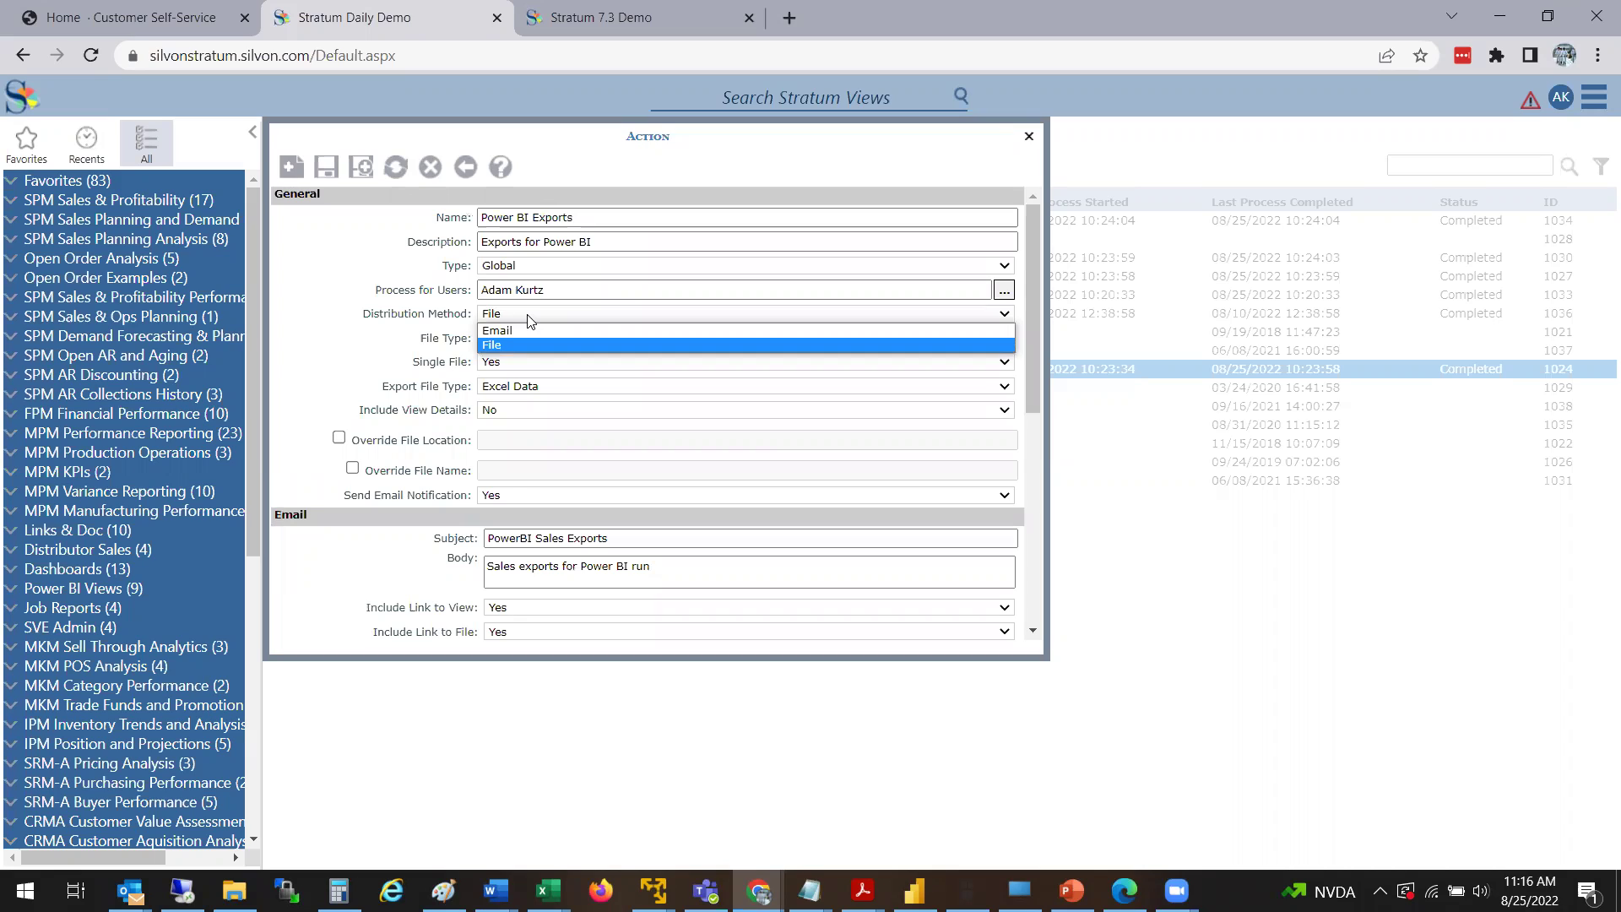
click(530, 317)
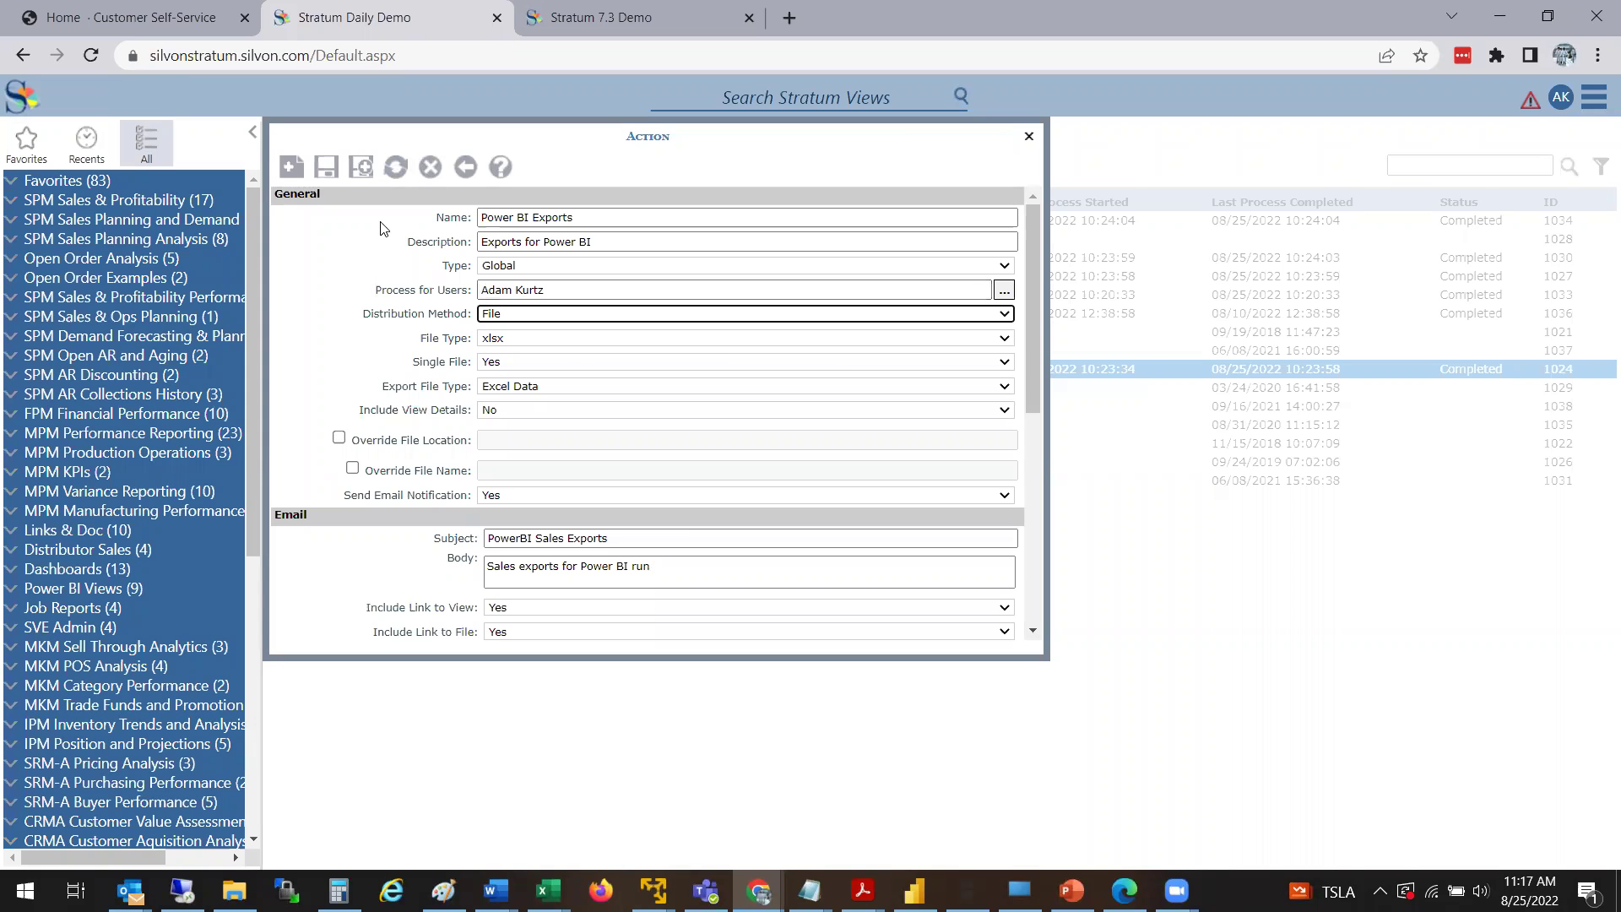
click(459, 170)
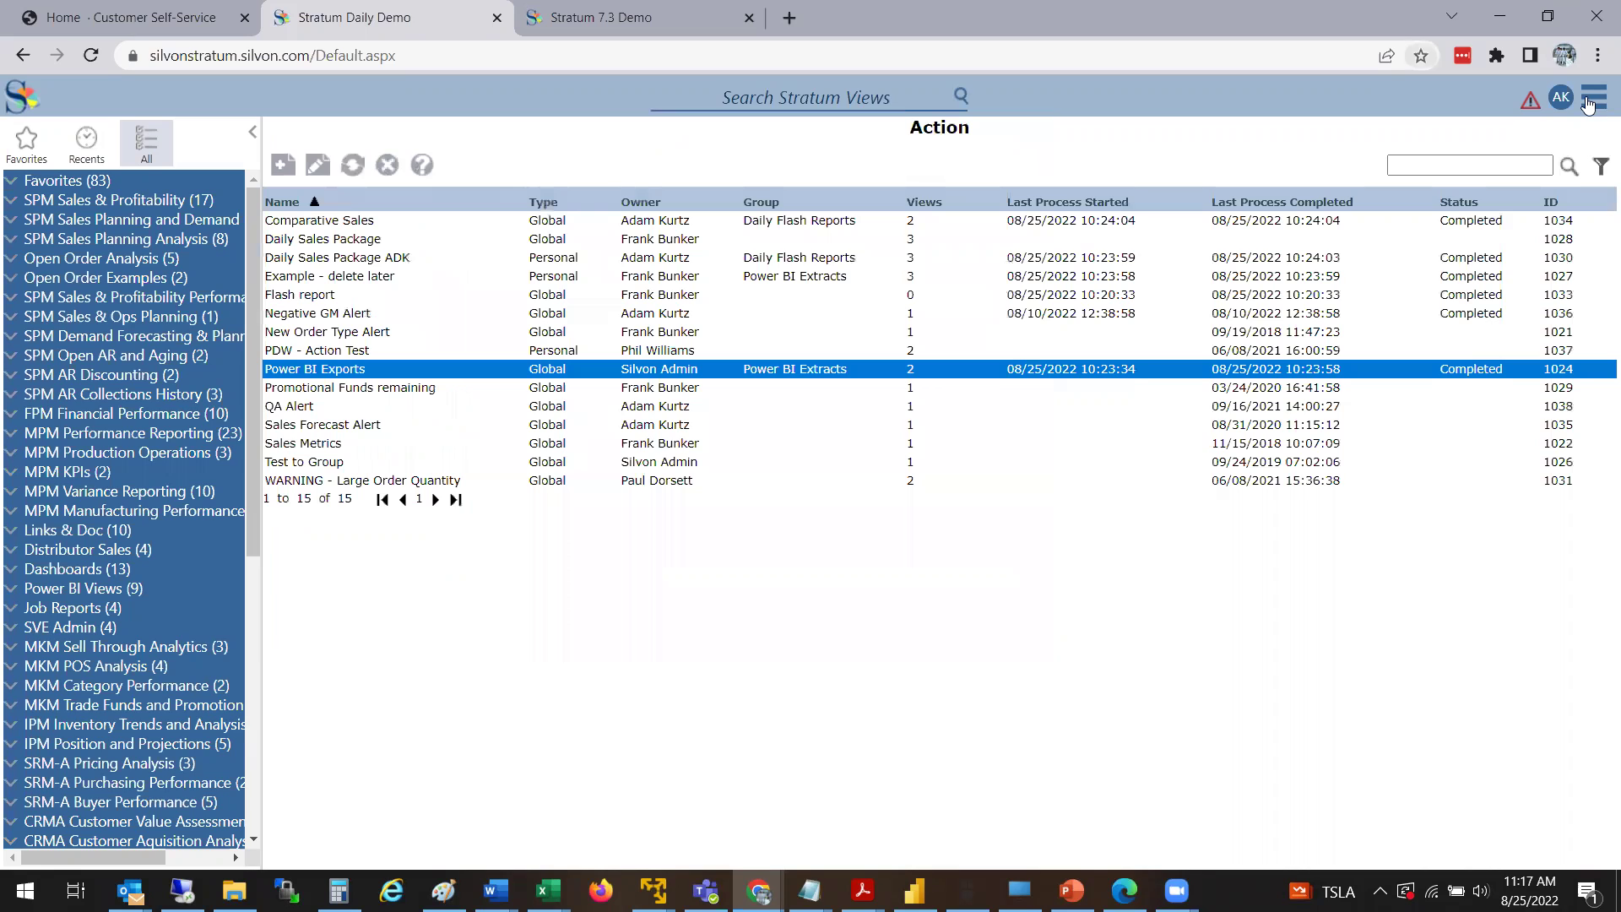
- Open the first user's profile in the User Profile list to view its email address and file location settings
mouse_move(1595, 233)
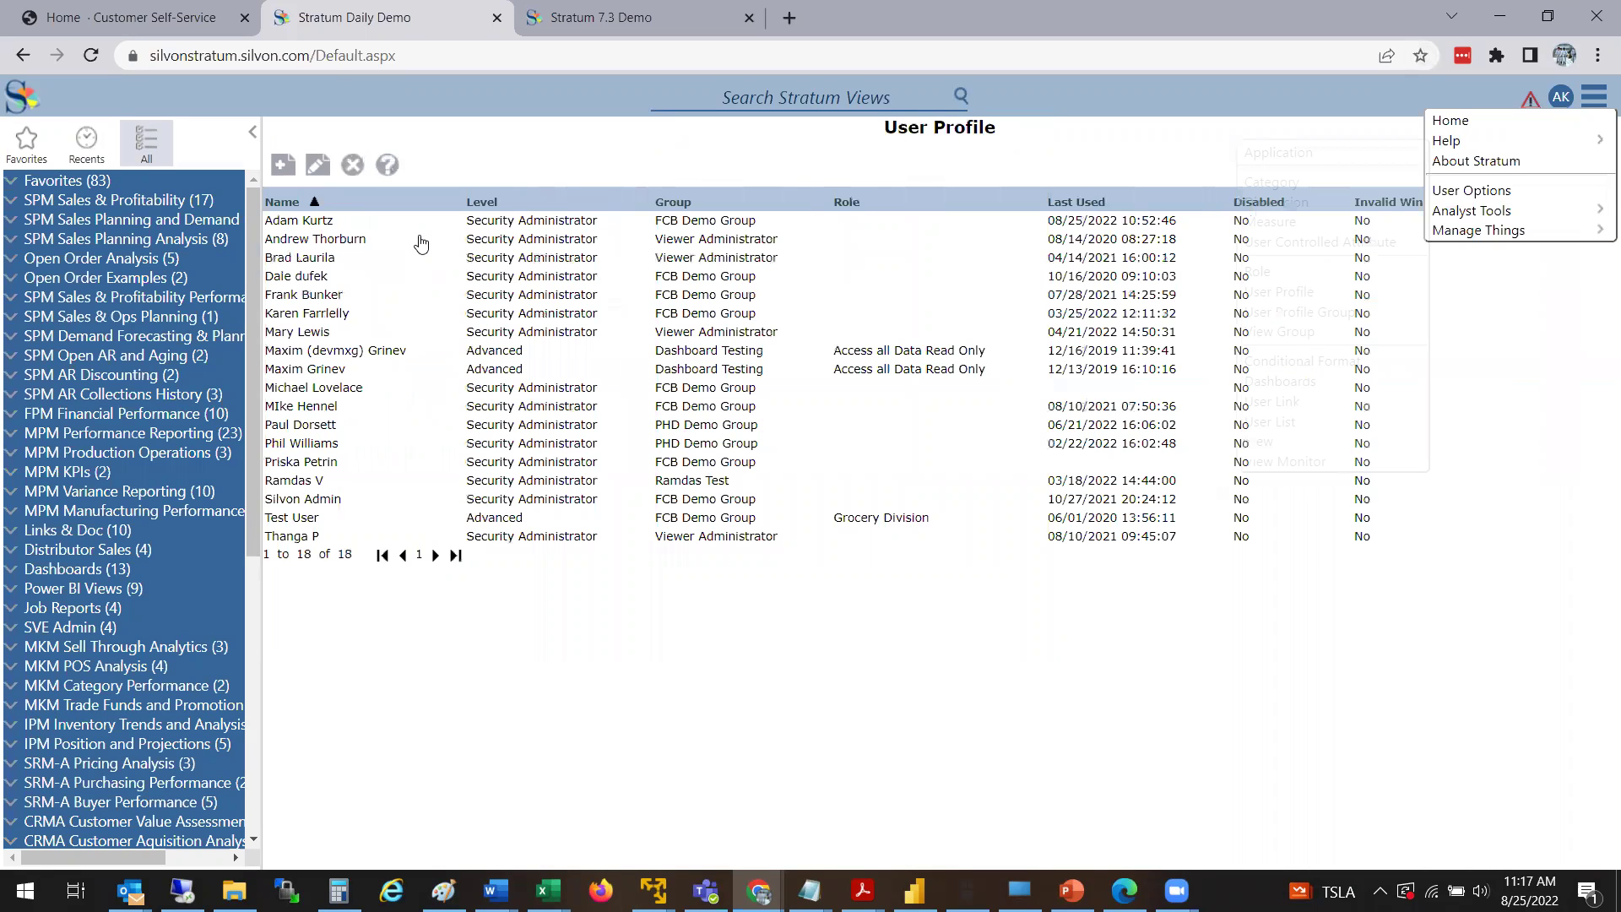
click(511, 218)
double_click(511, 218)
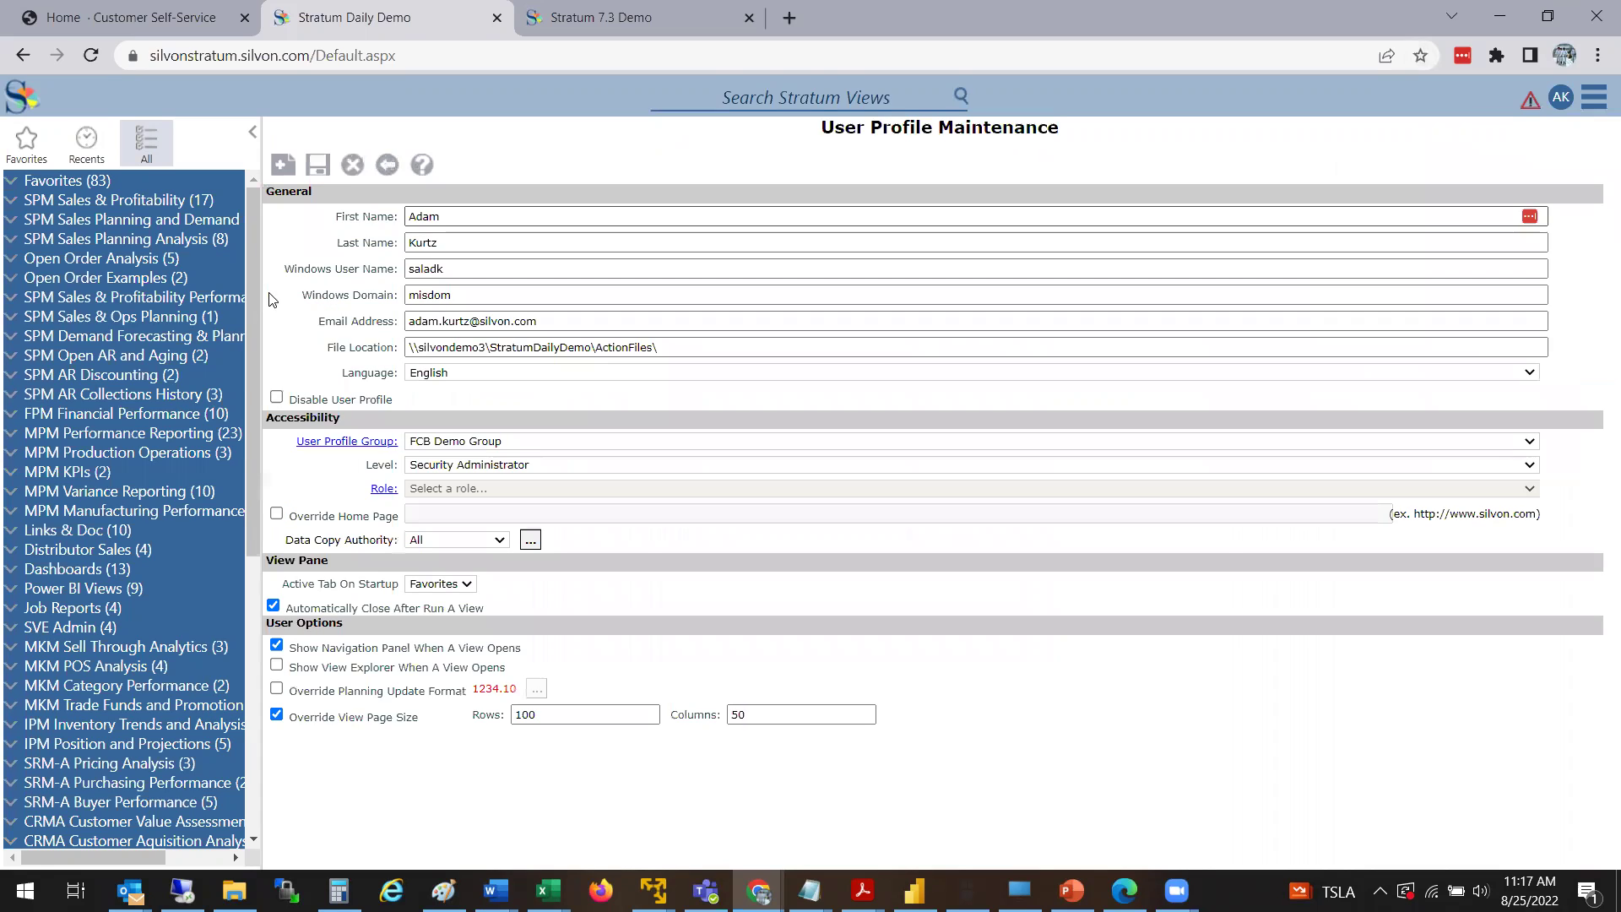
- Check the File Location path in the open user profile and return to the User Profile list
click(650, 349)
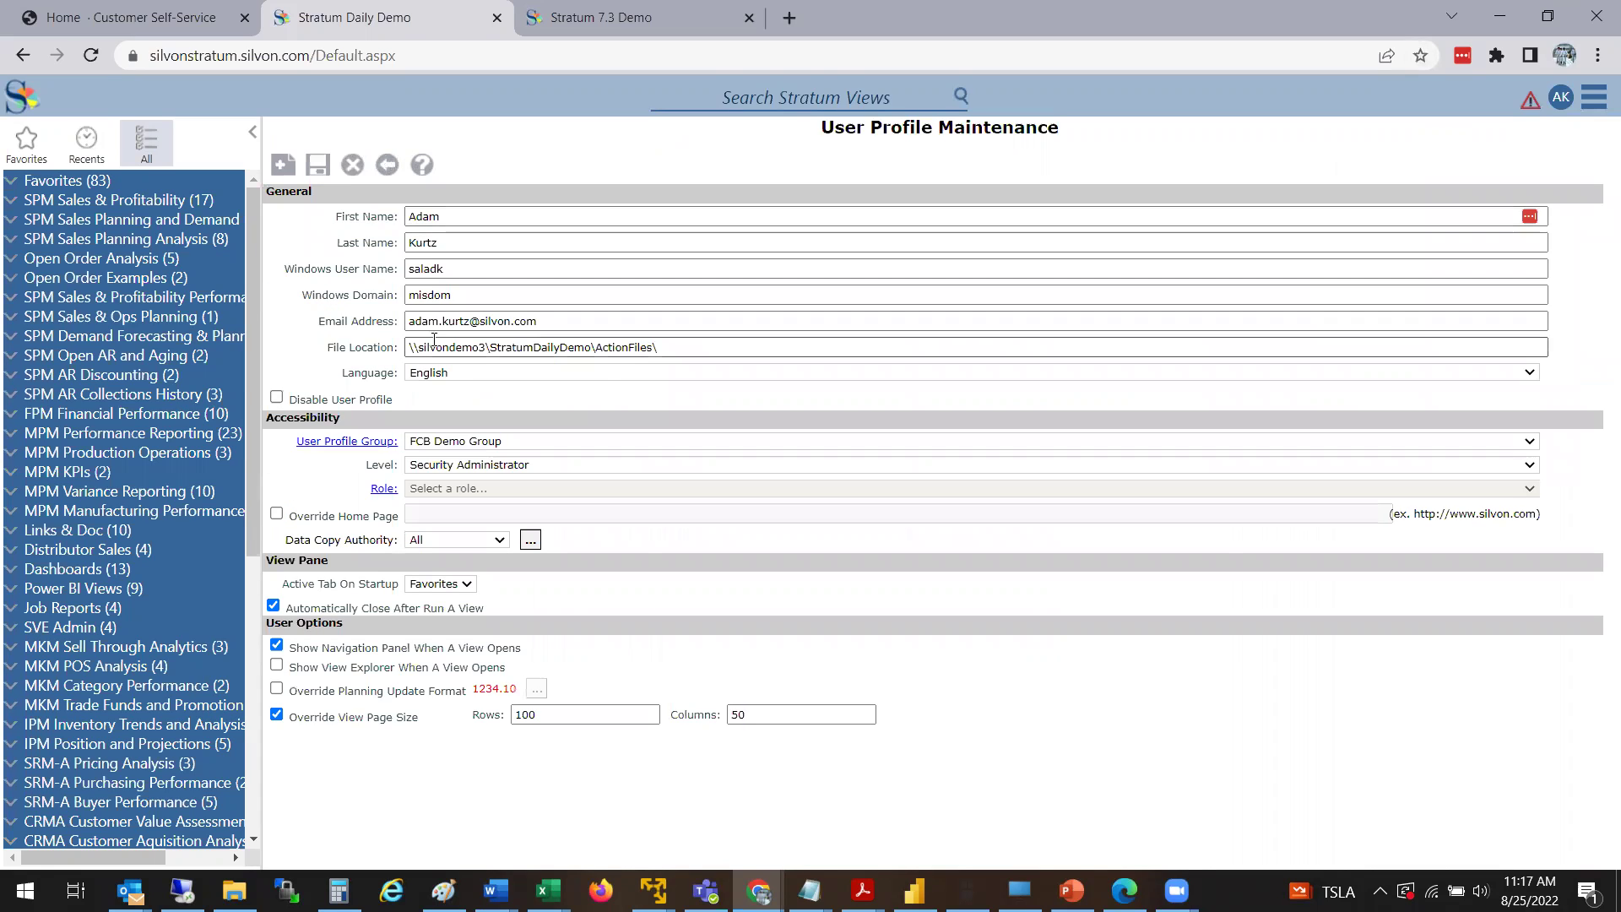
click(355, 347)
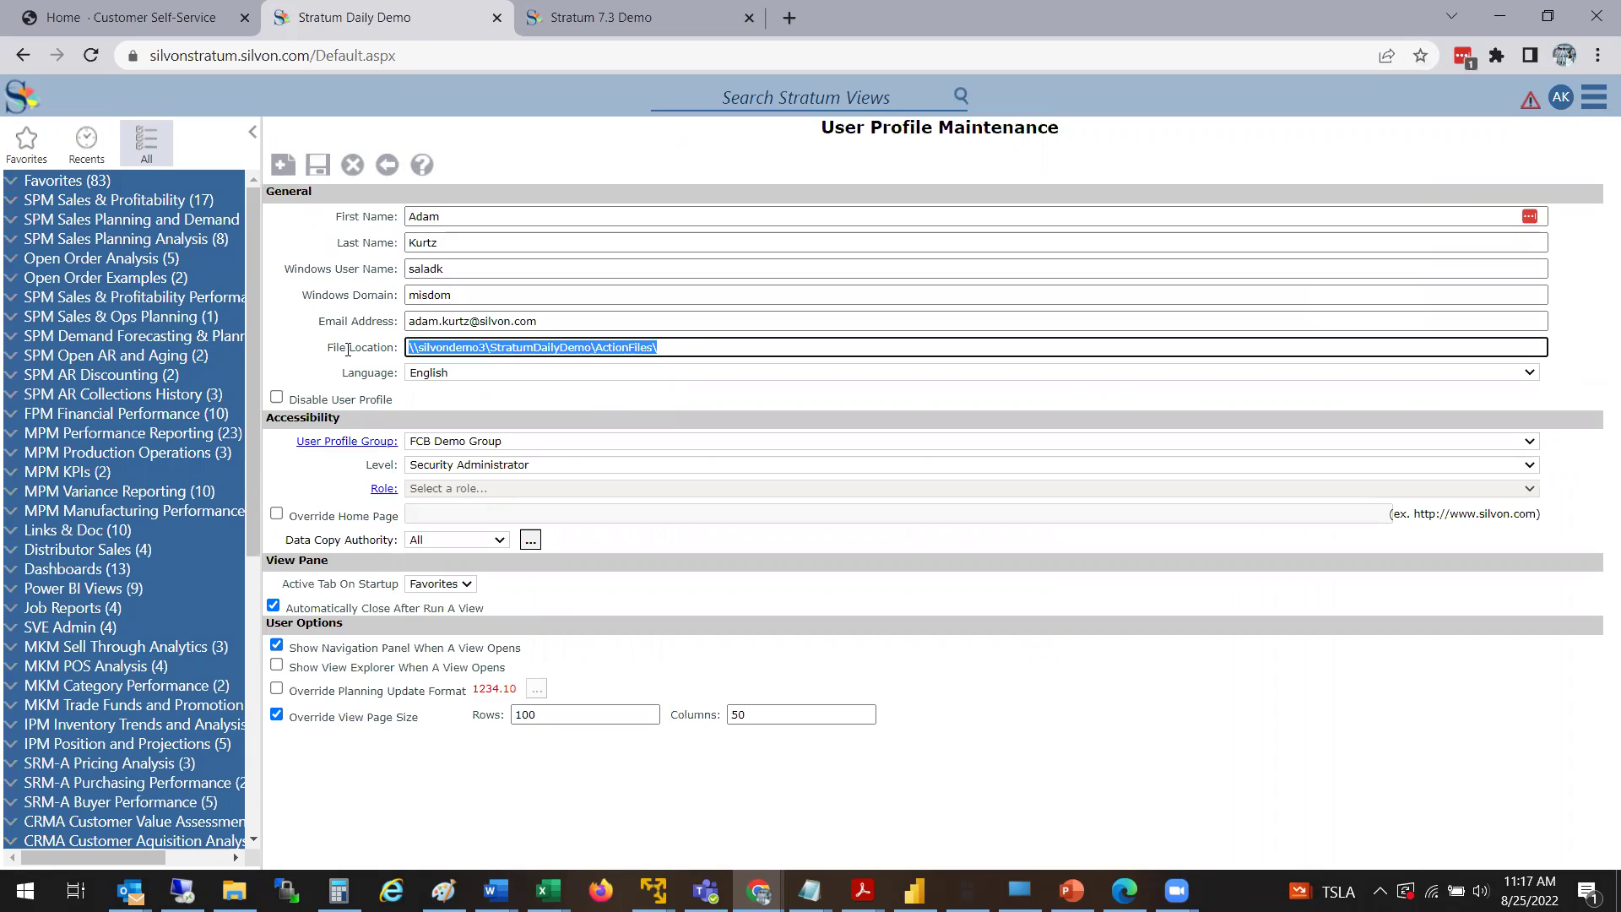
click(706, 350)
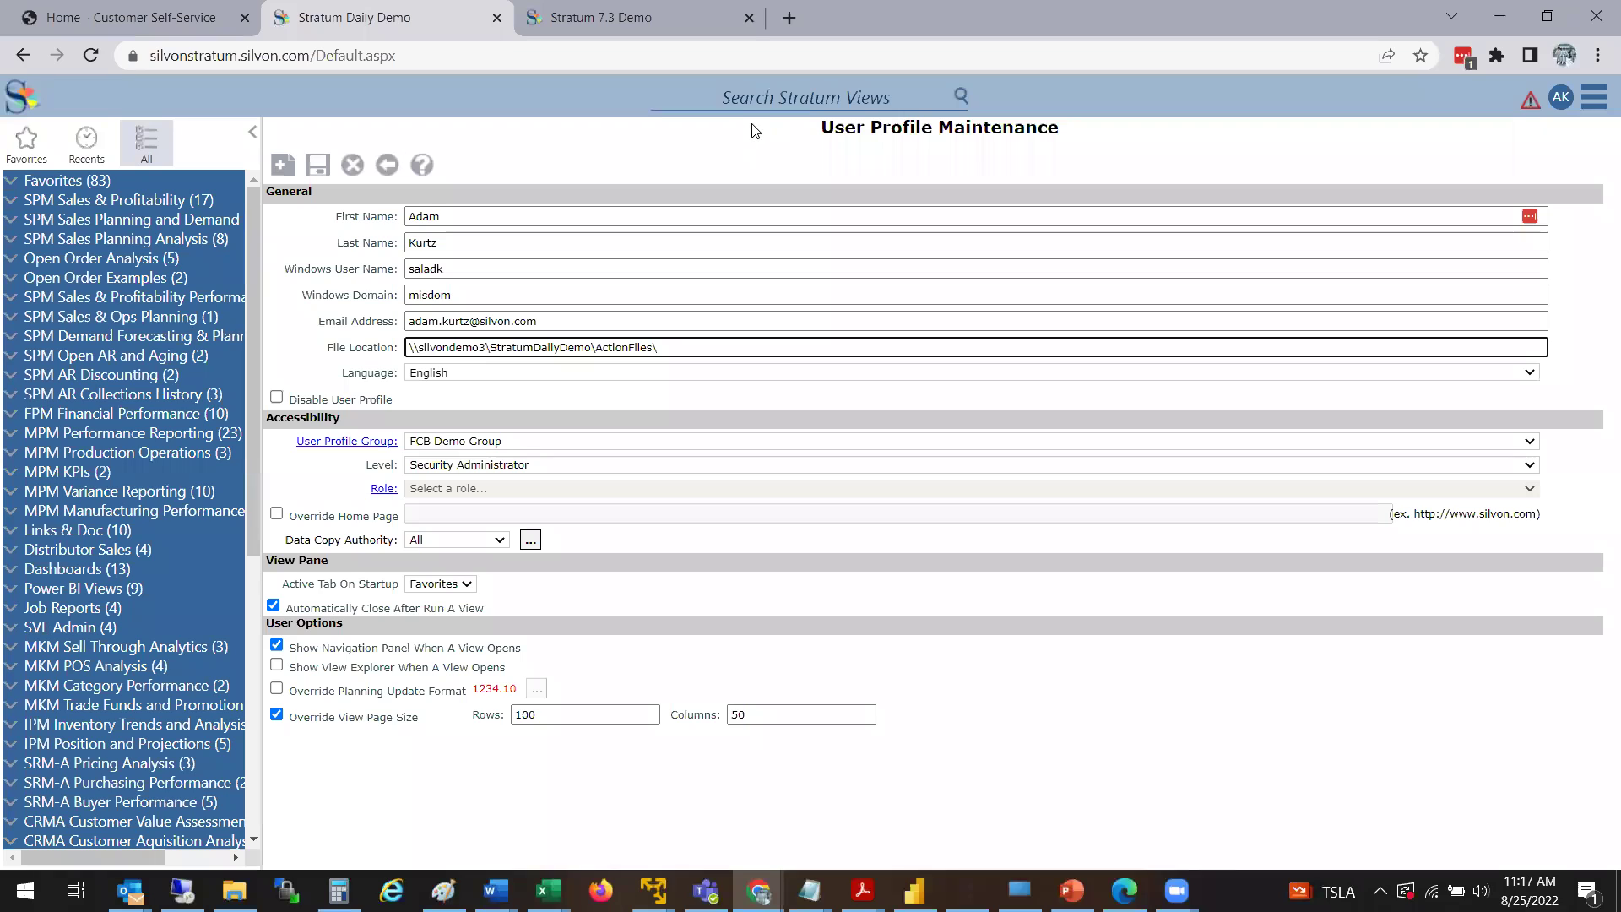
click(388, 176)
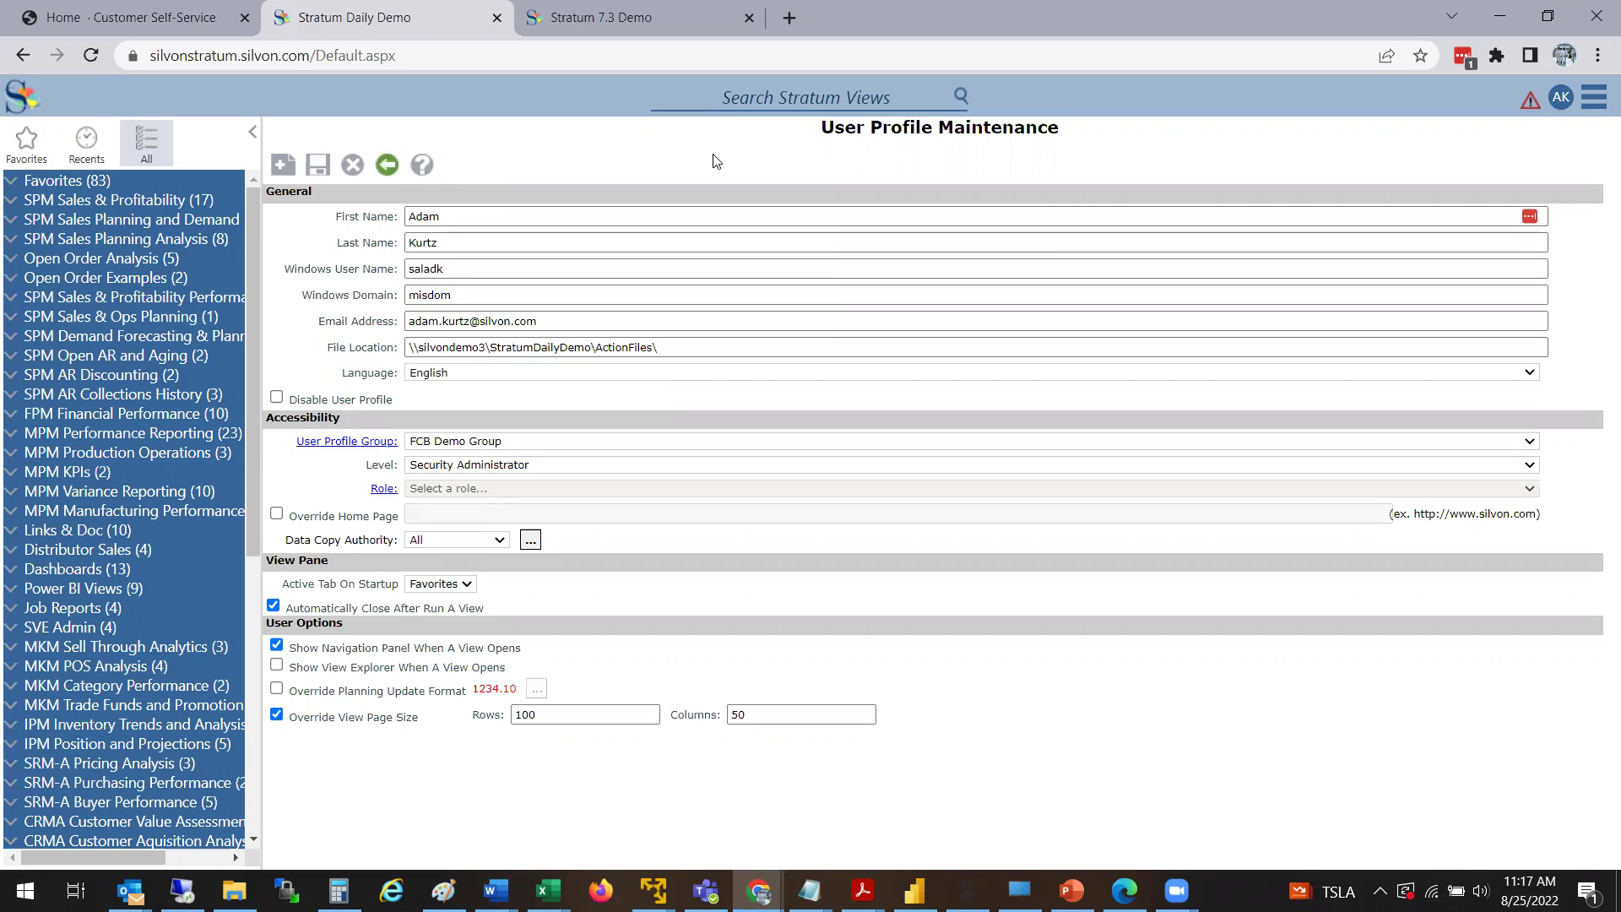
- Open the Daily broadcast schedule and review its Daily Flash Reports and Power BI Extracts broadcast groups
click(1594, 95)
mouse_move(1537, 215)
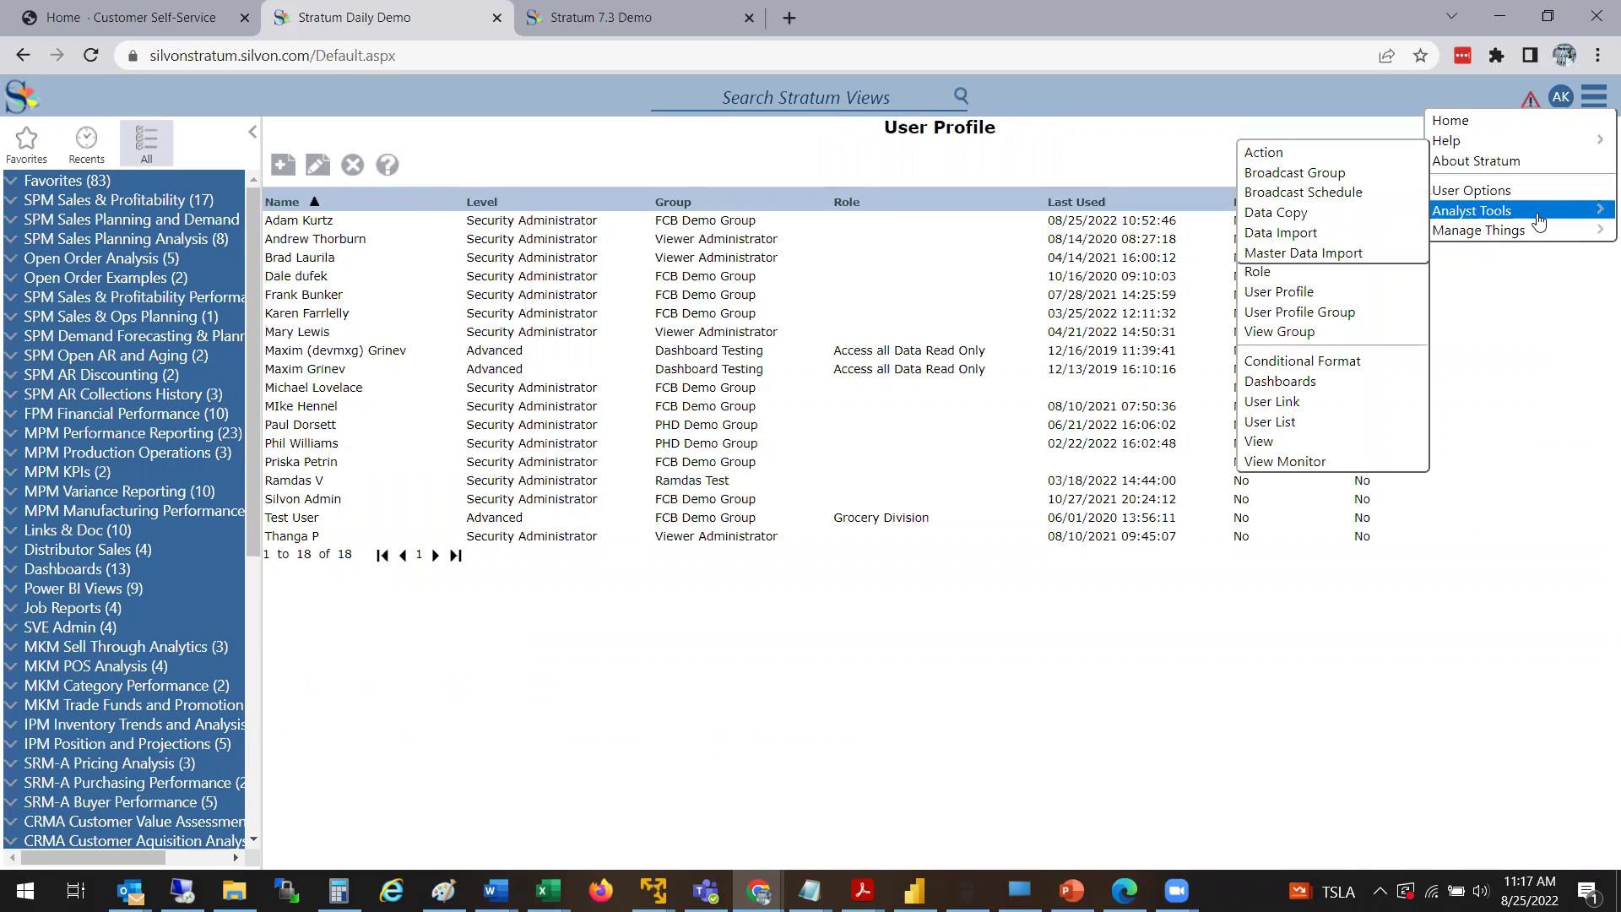
click(1307, 194)
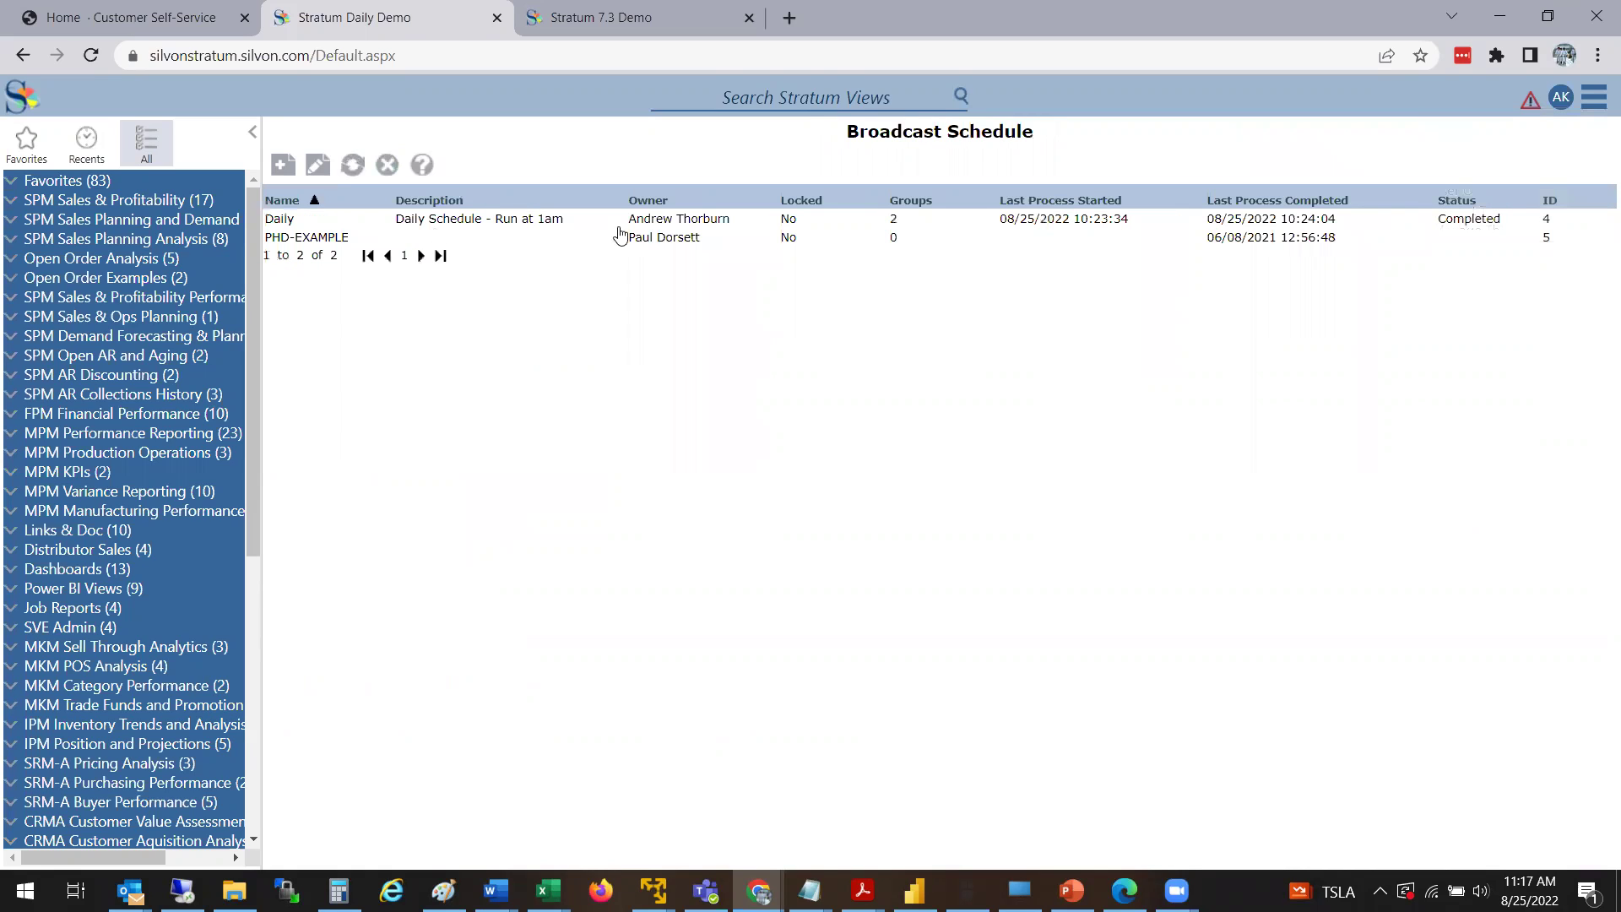
double_click(532, 220)
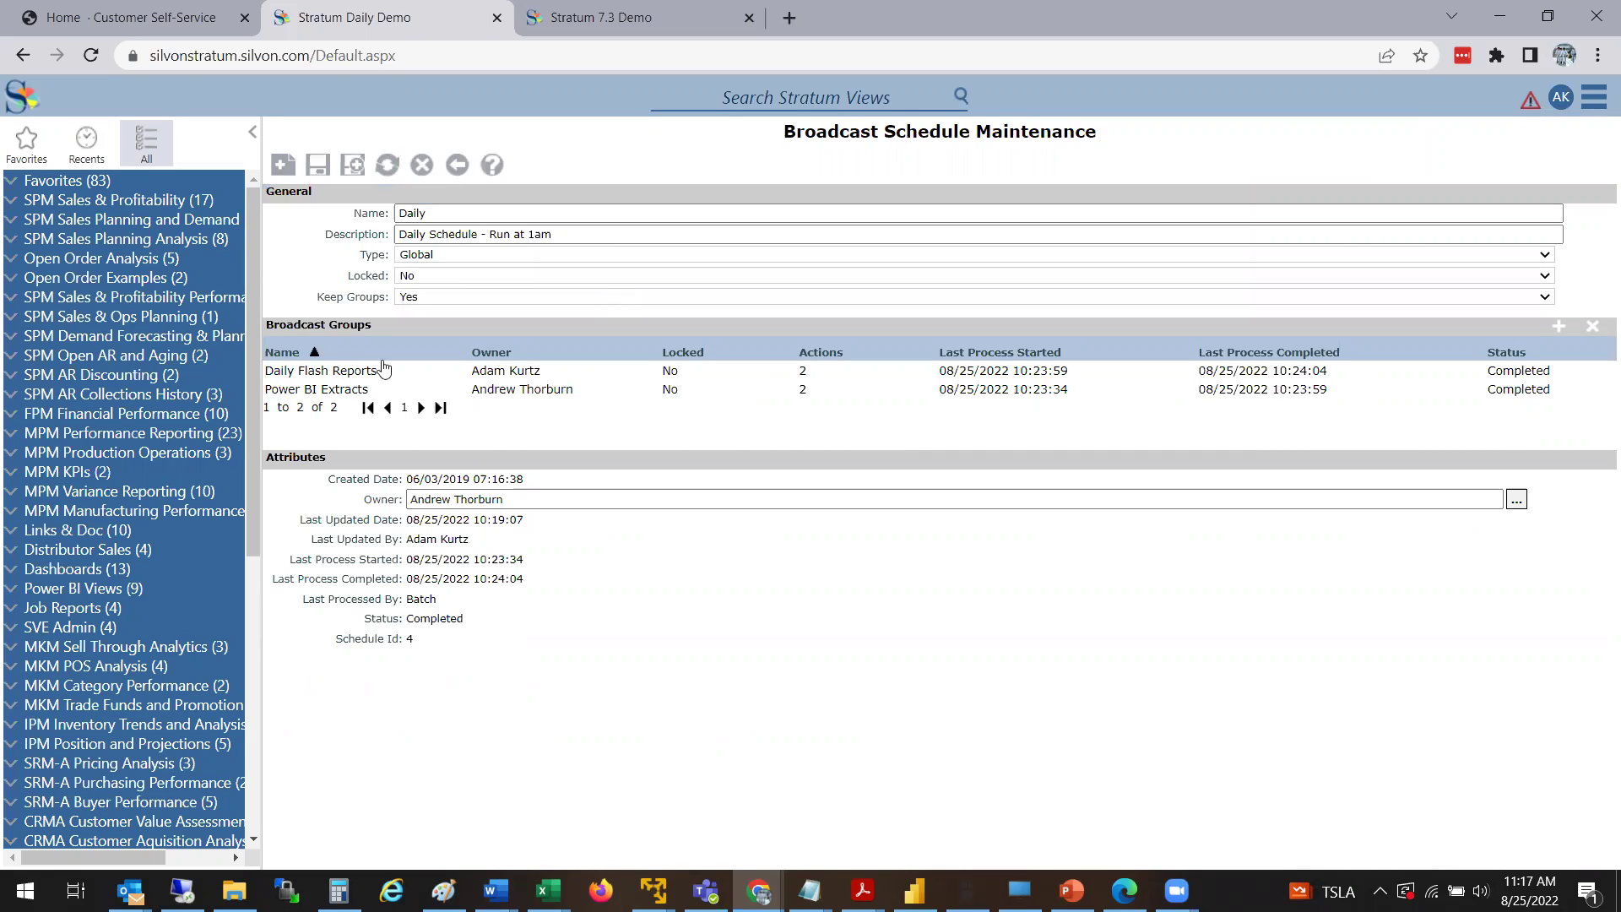
click(538, 377)
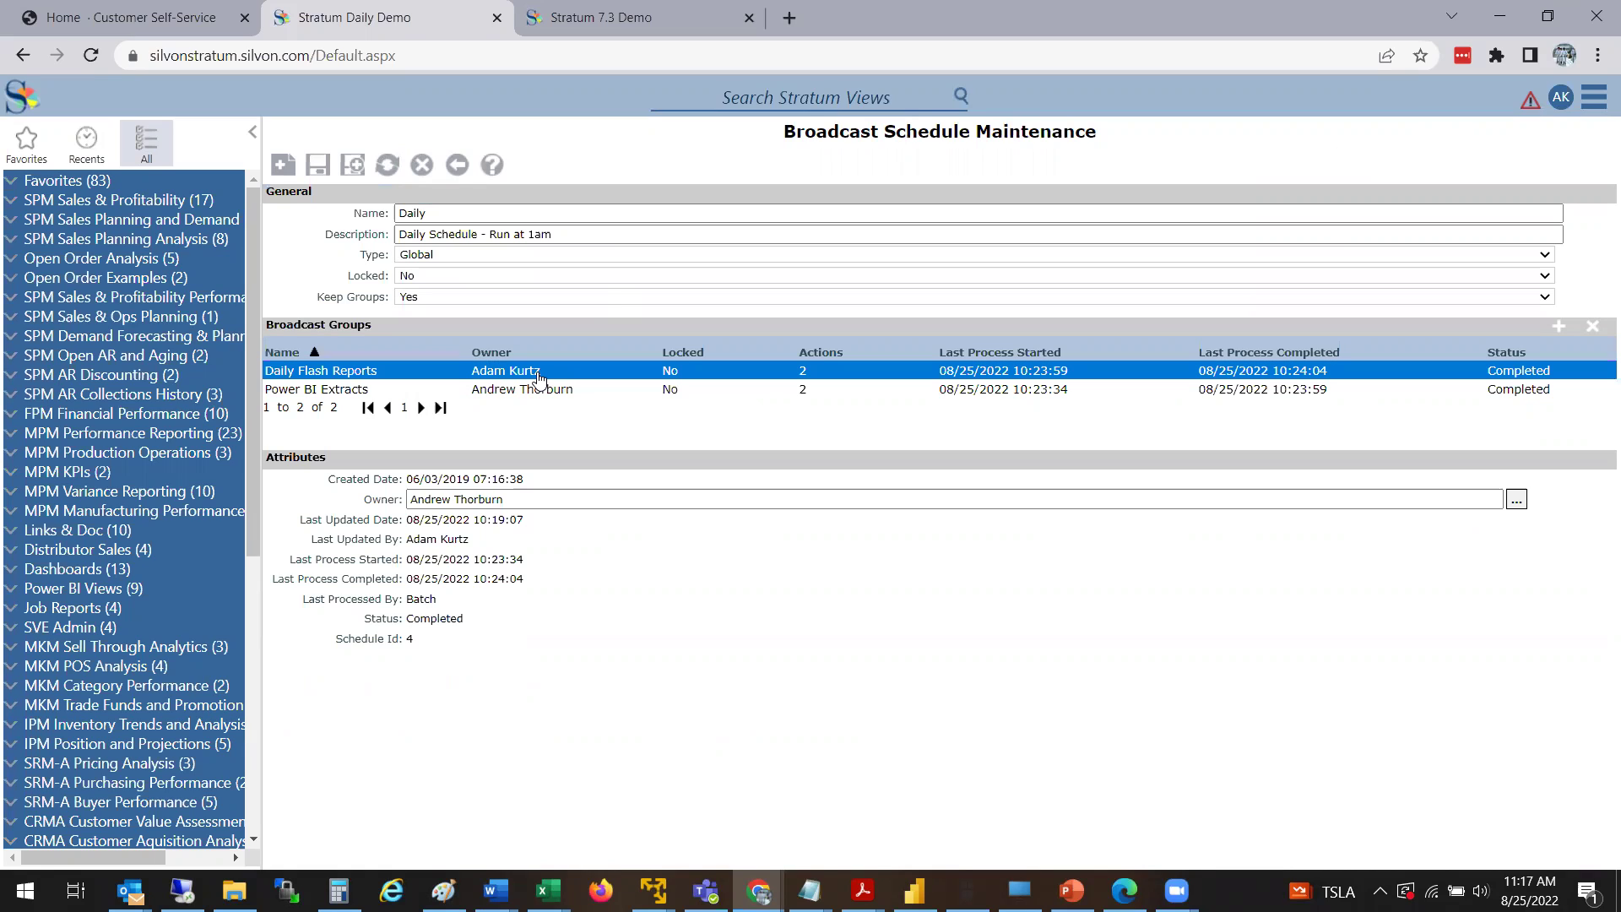
click(488, 391)
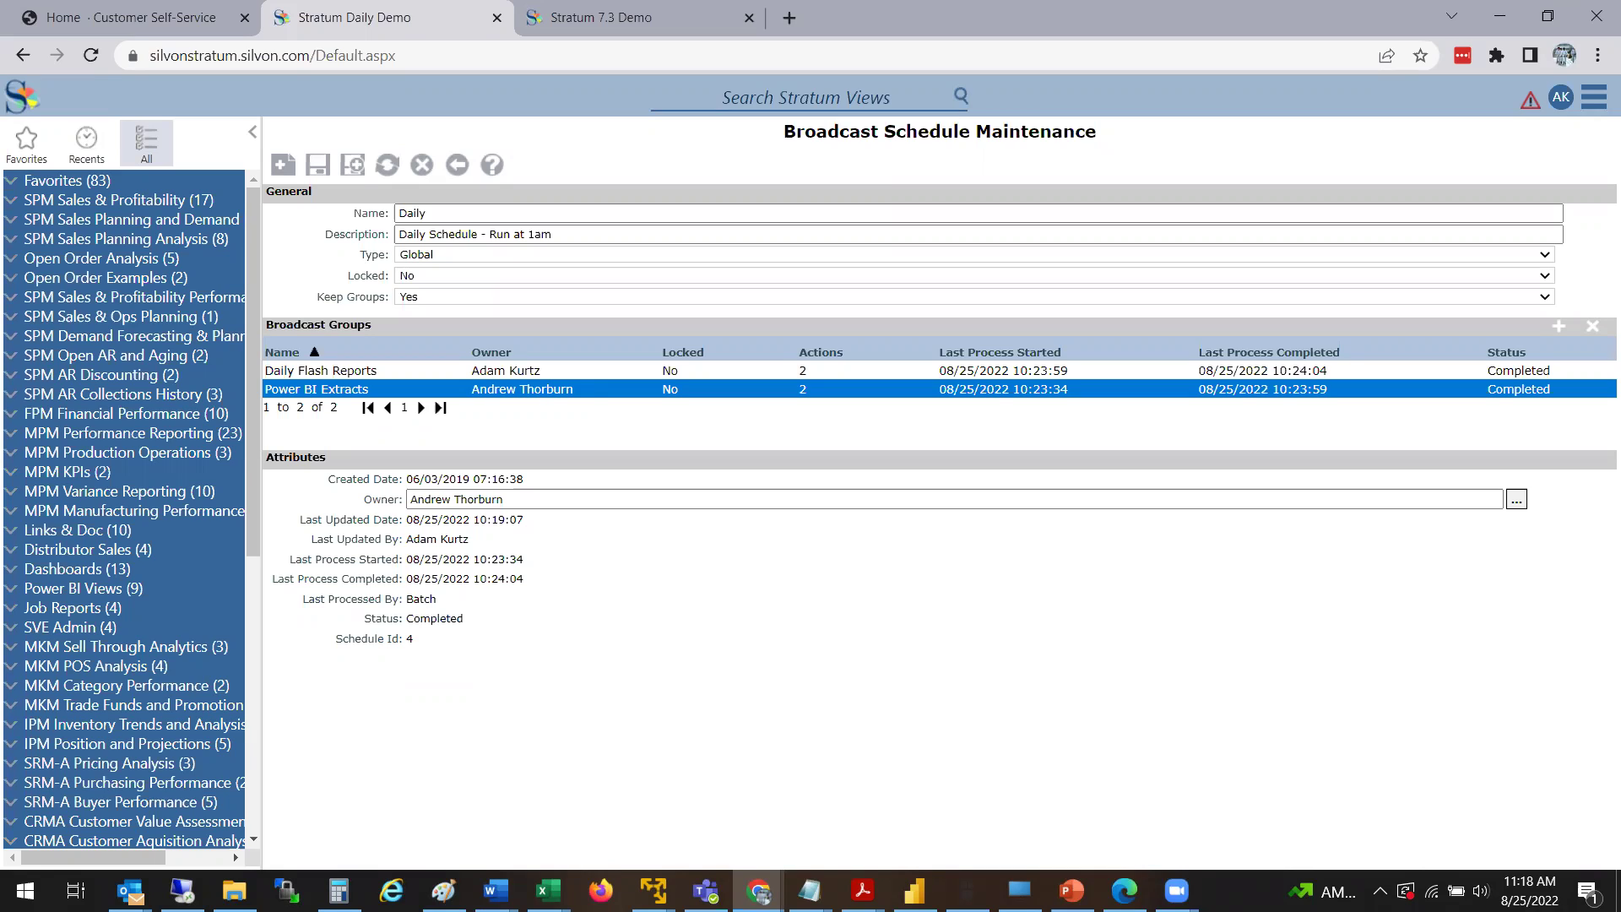
- Switch to SQL Server Management Studio on the silvondemo3 remote desktop and open the Broadcast Server Daily 1 job's properties
click(182, 891)
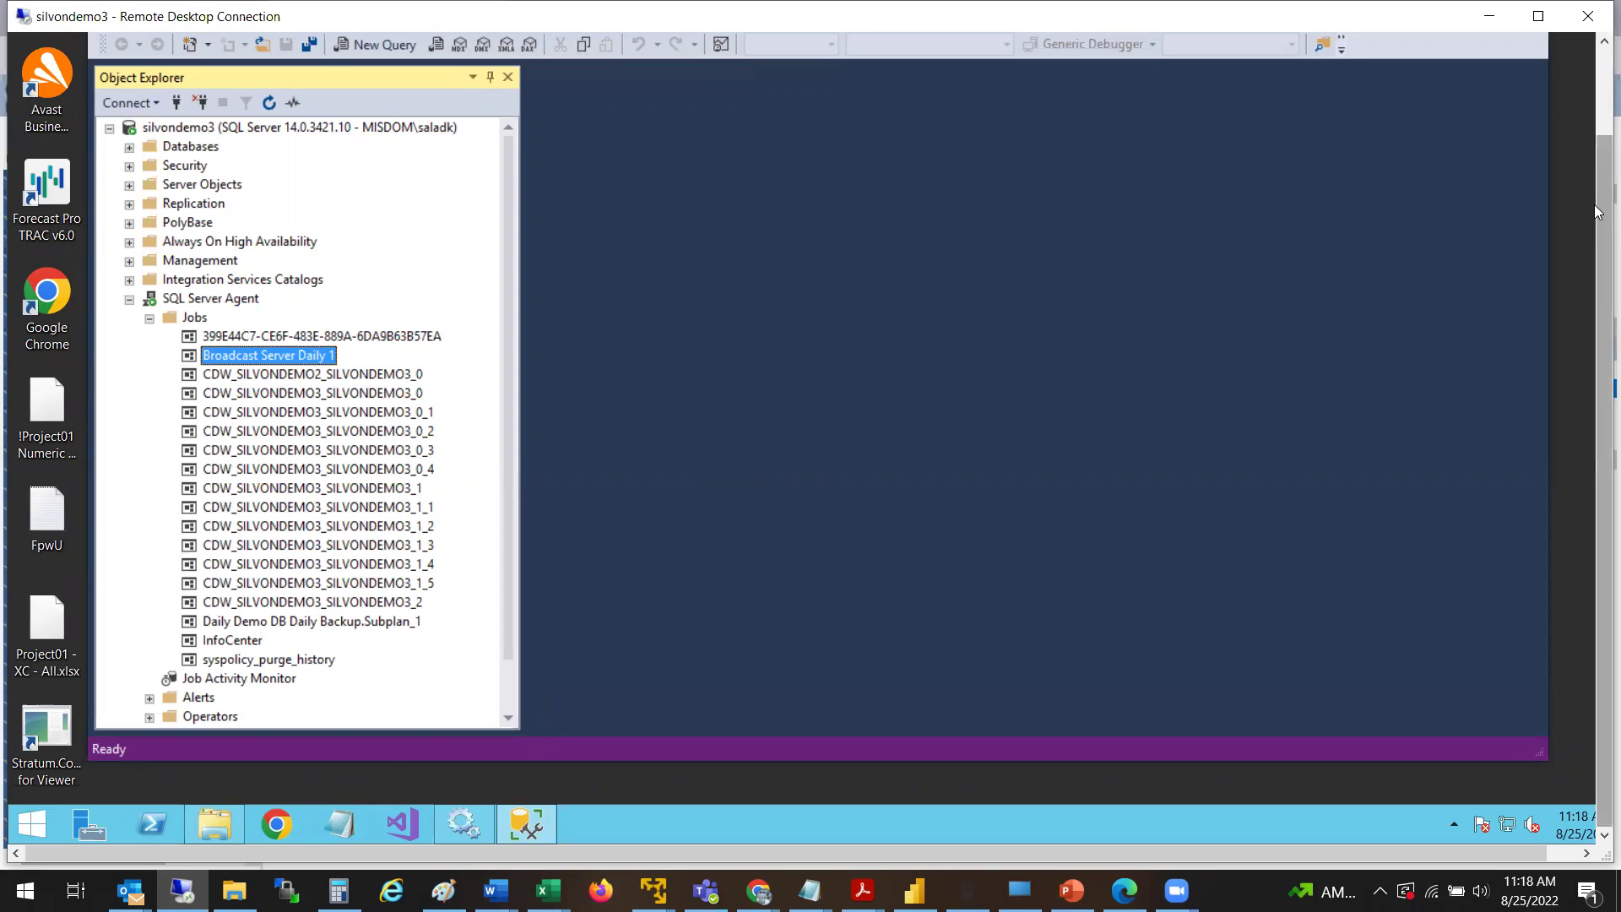
scroll(1596, 215, up, 1)
scroll(1596, 233, down, 1)
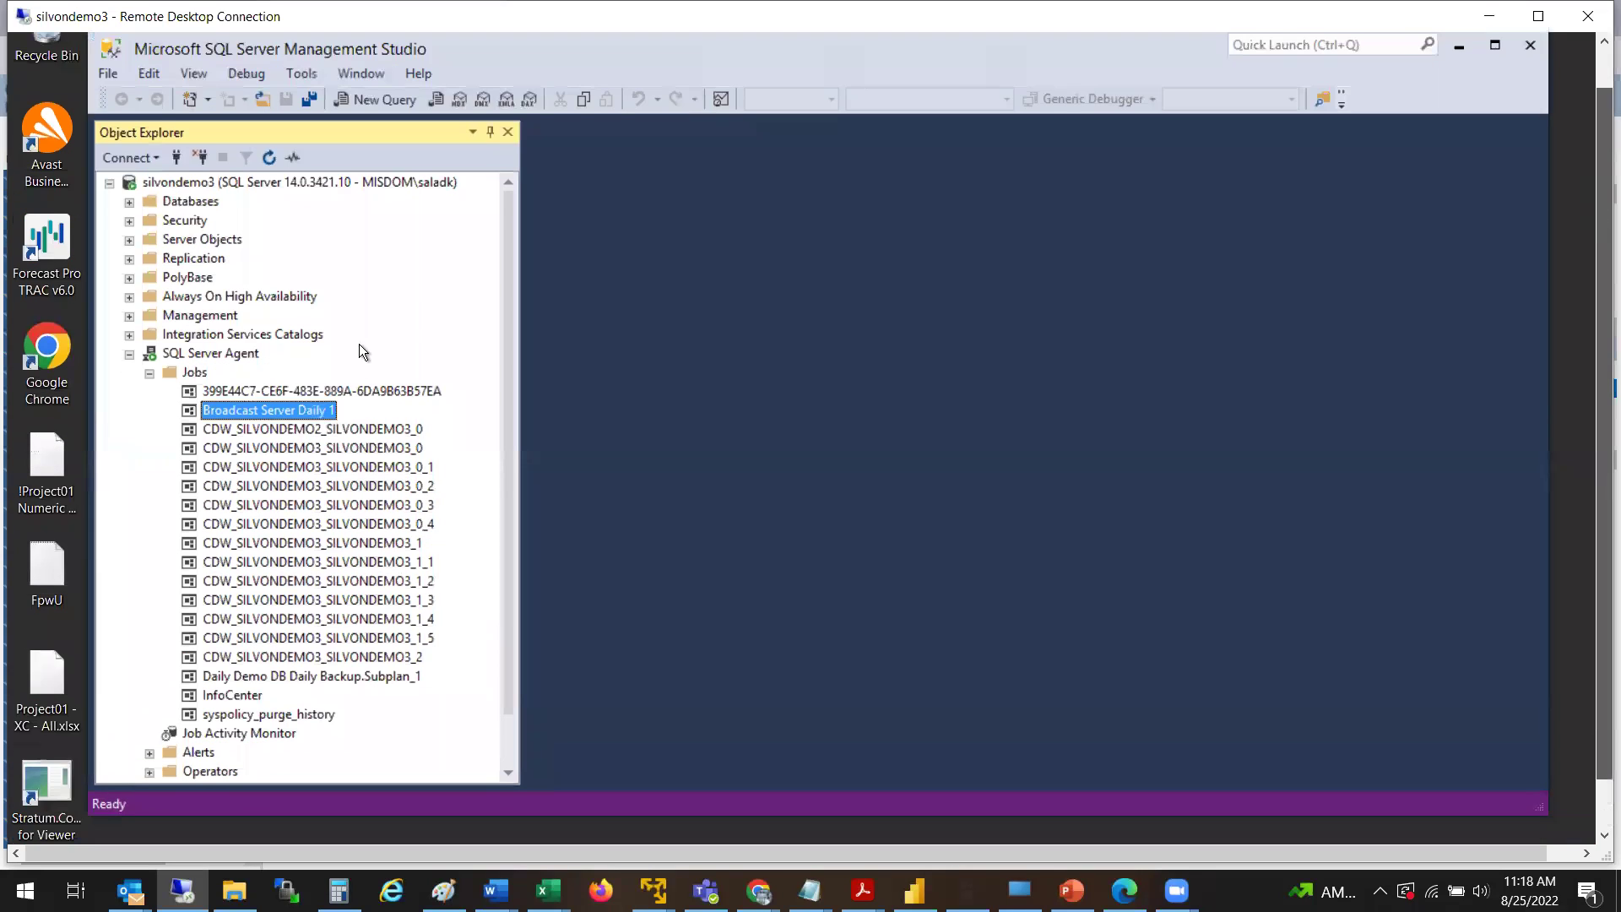
click(253, 355)
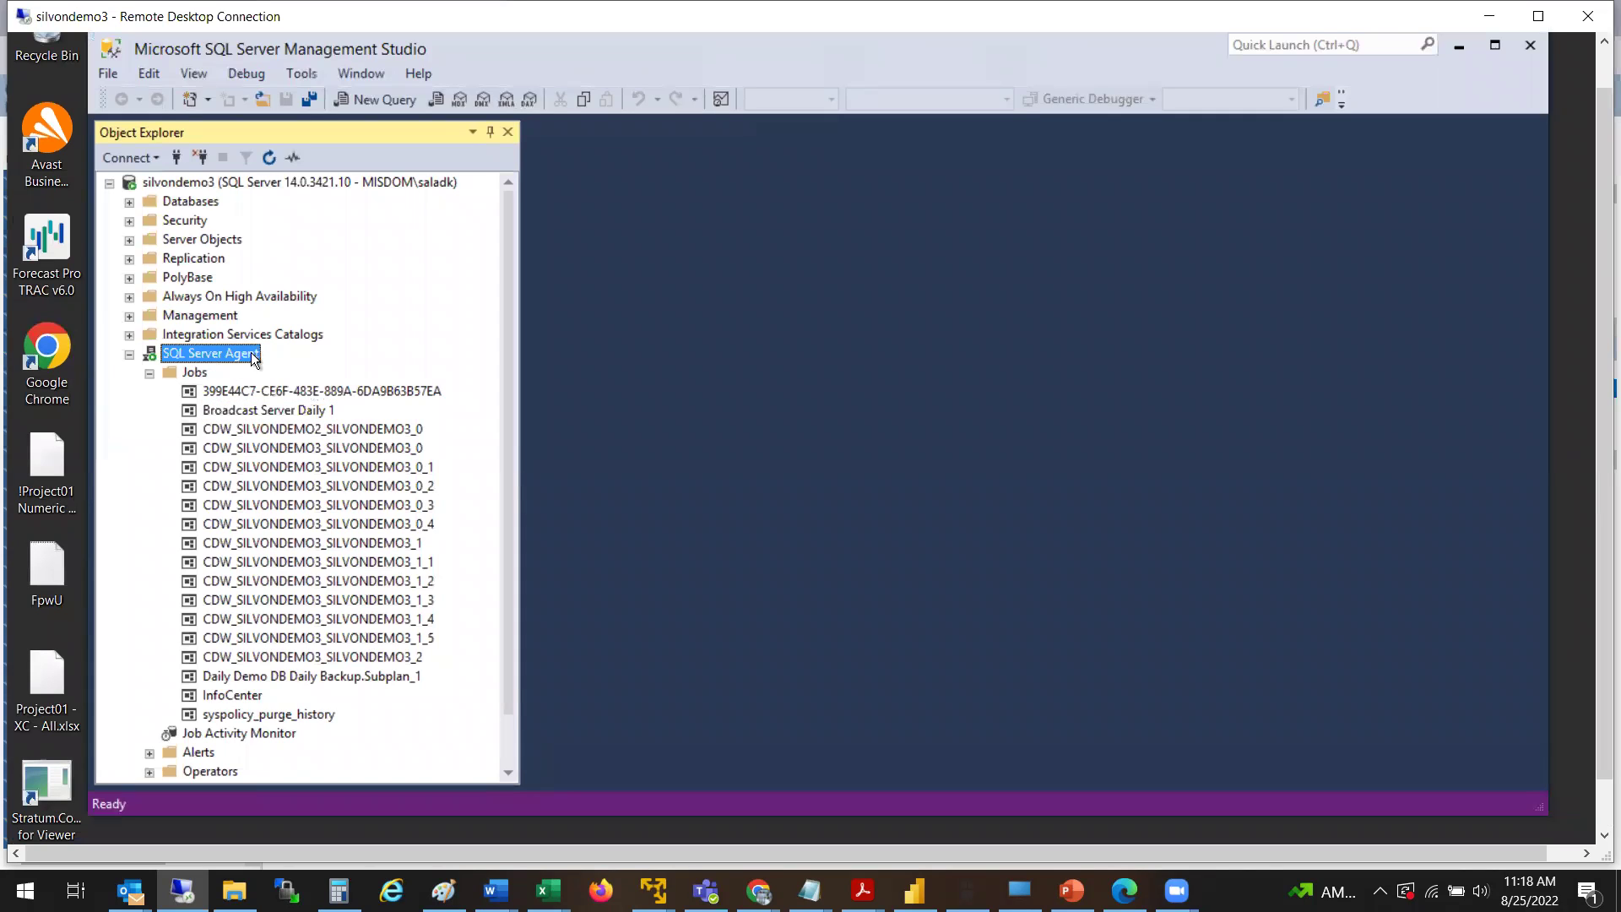
click(288, 413)
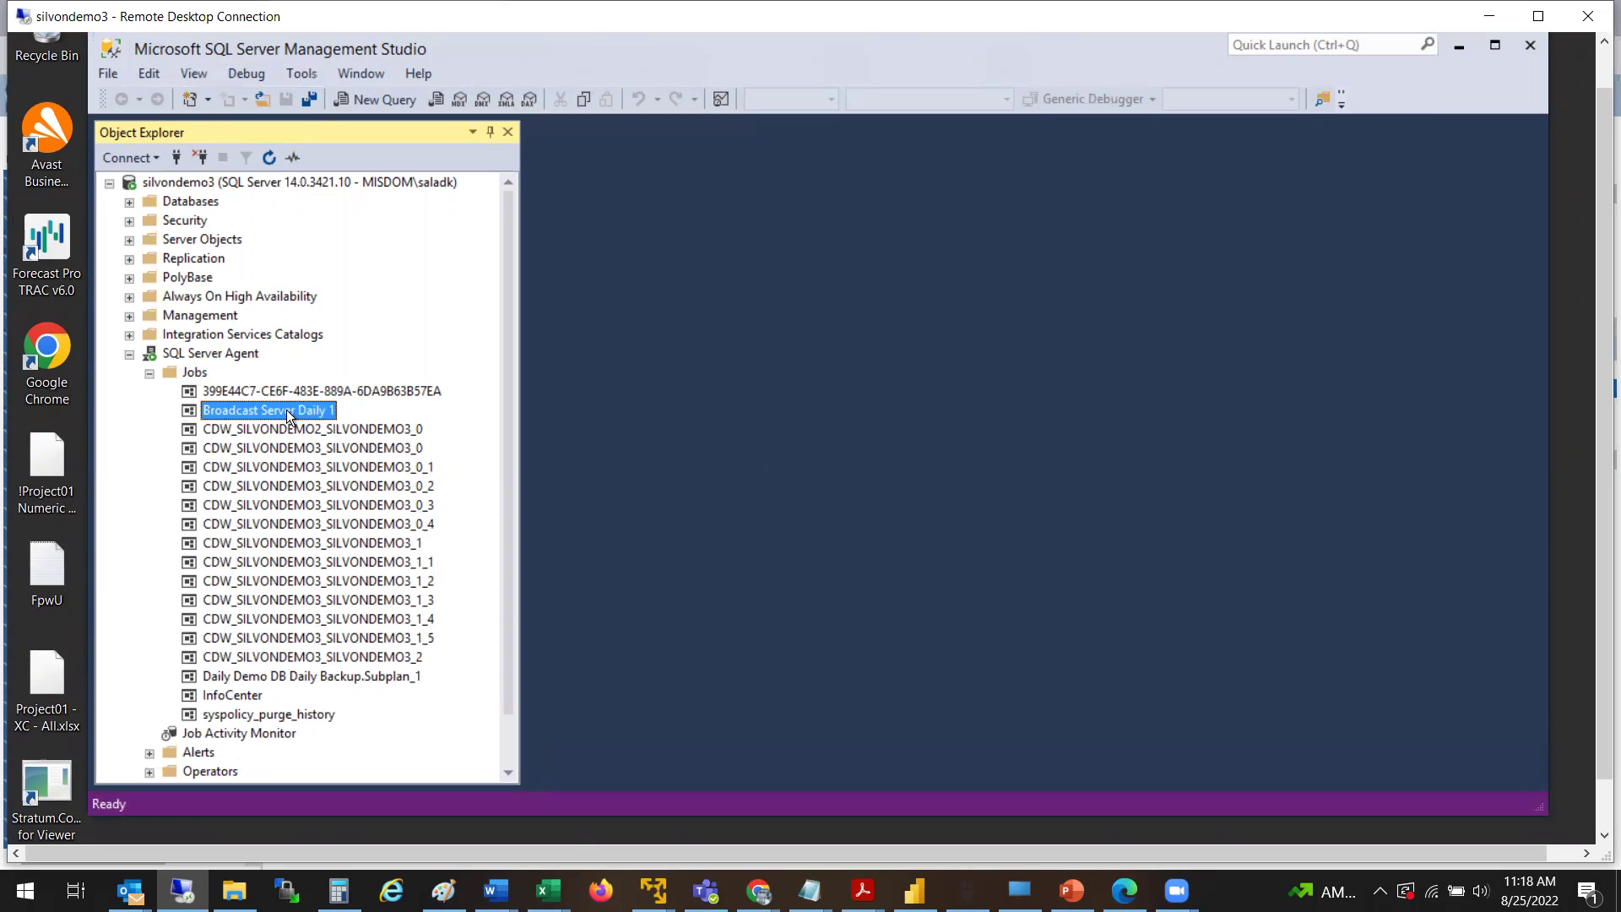
double_click(288, 414)
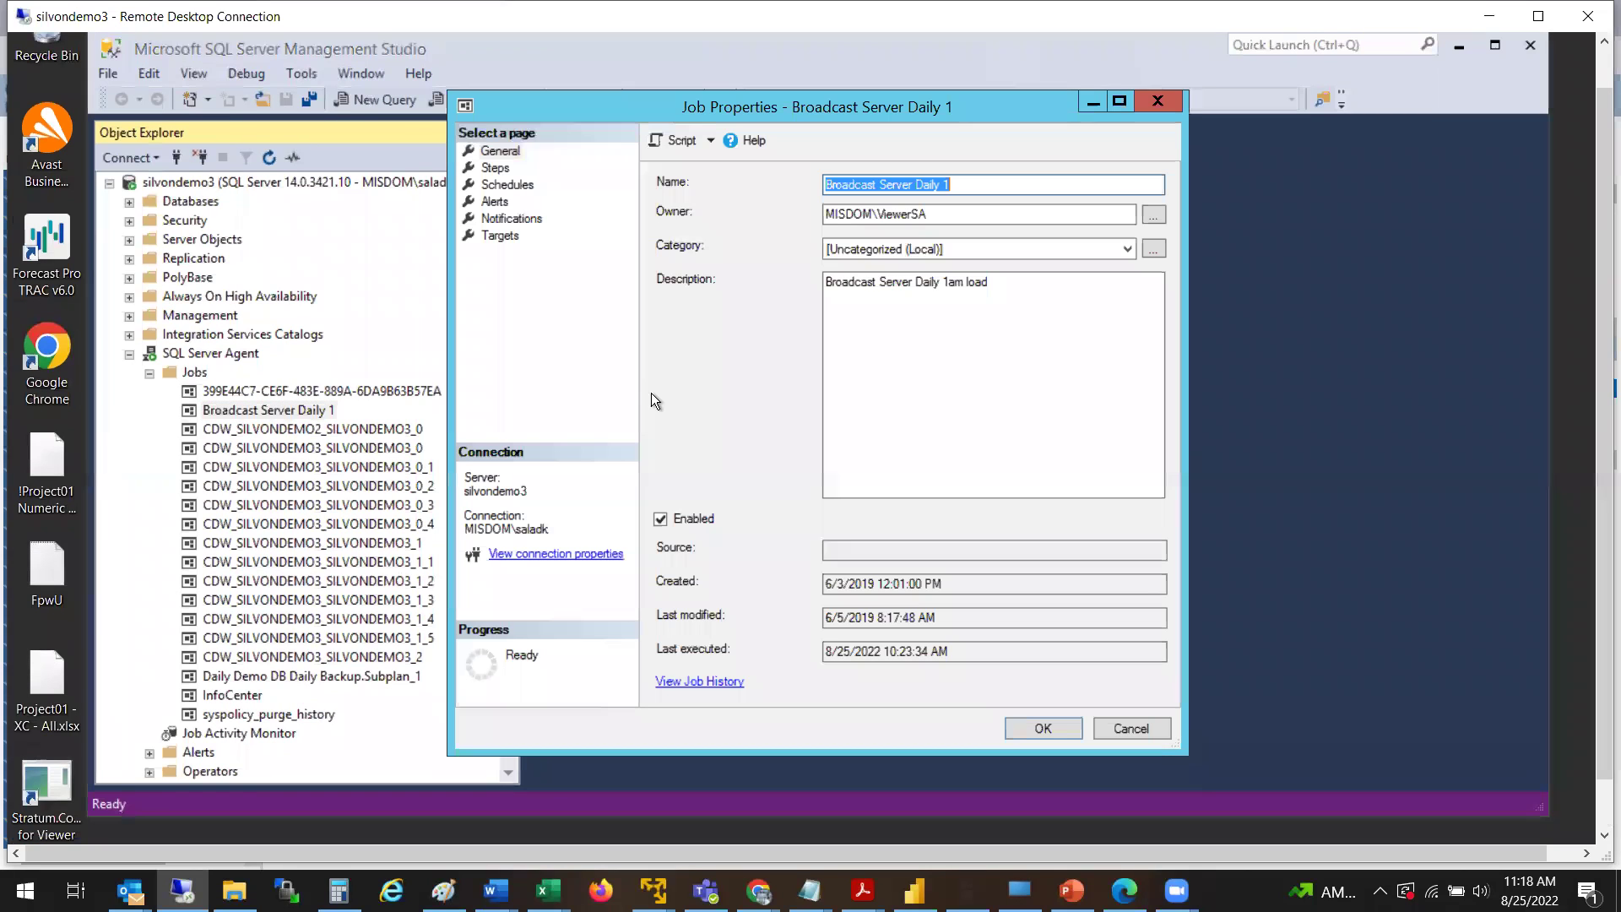
- Open the job's Run Broadcast Server step, read its full command line, and close the step without changes
click(496, 168)
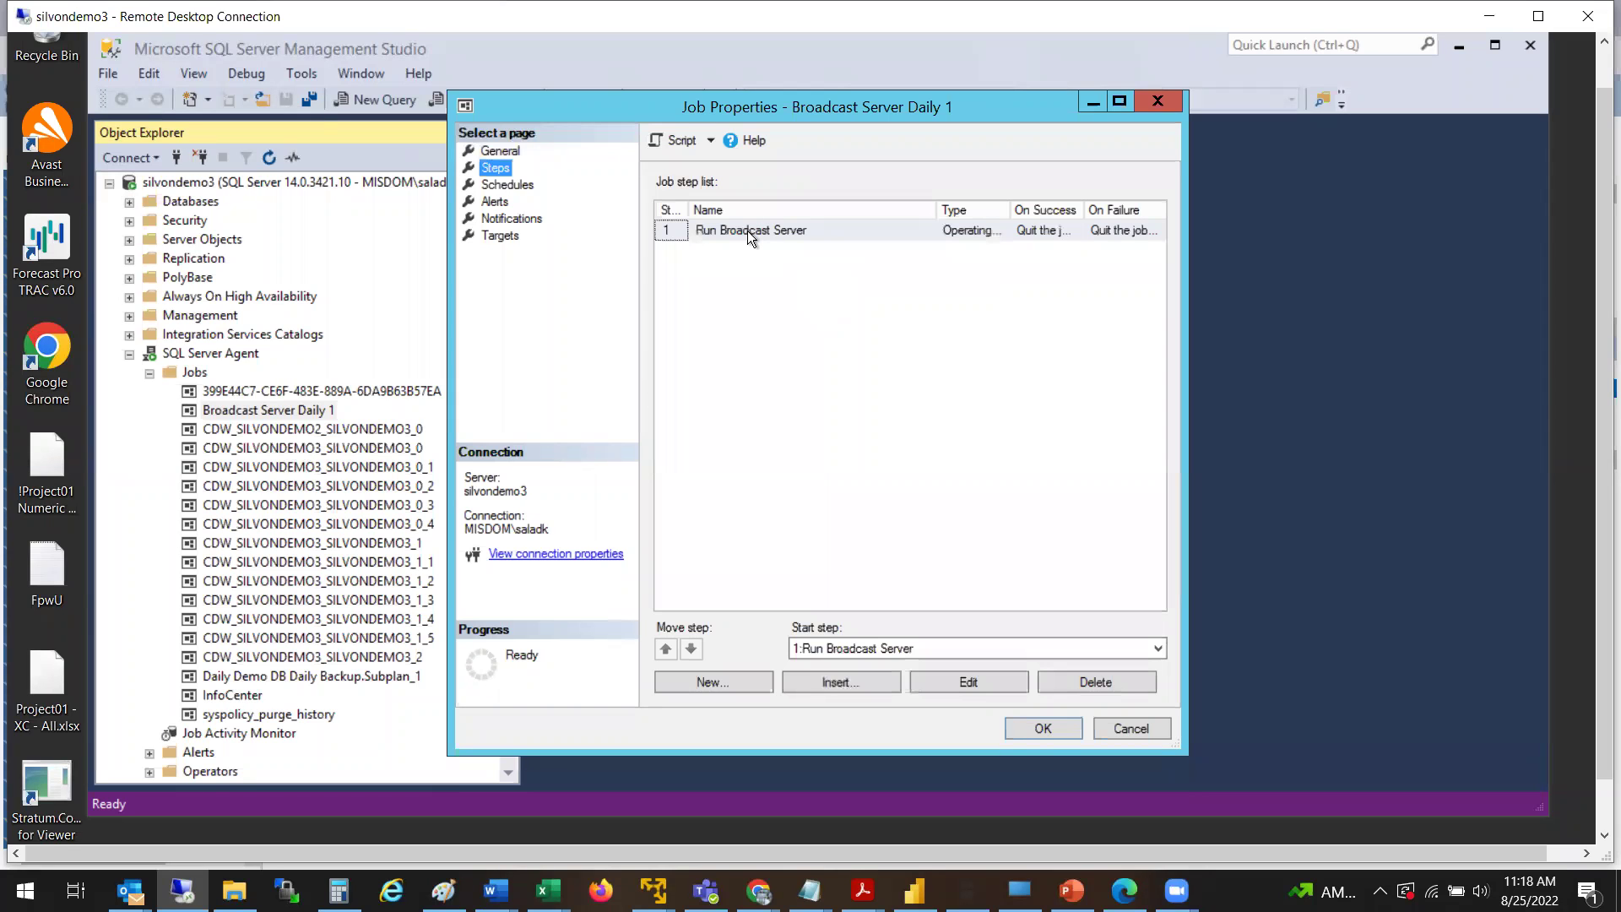
double_click(747, 231)
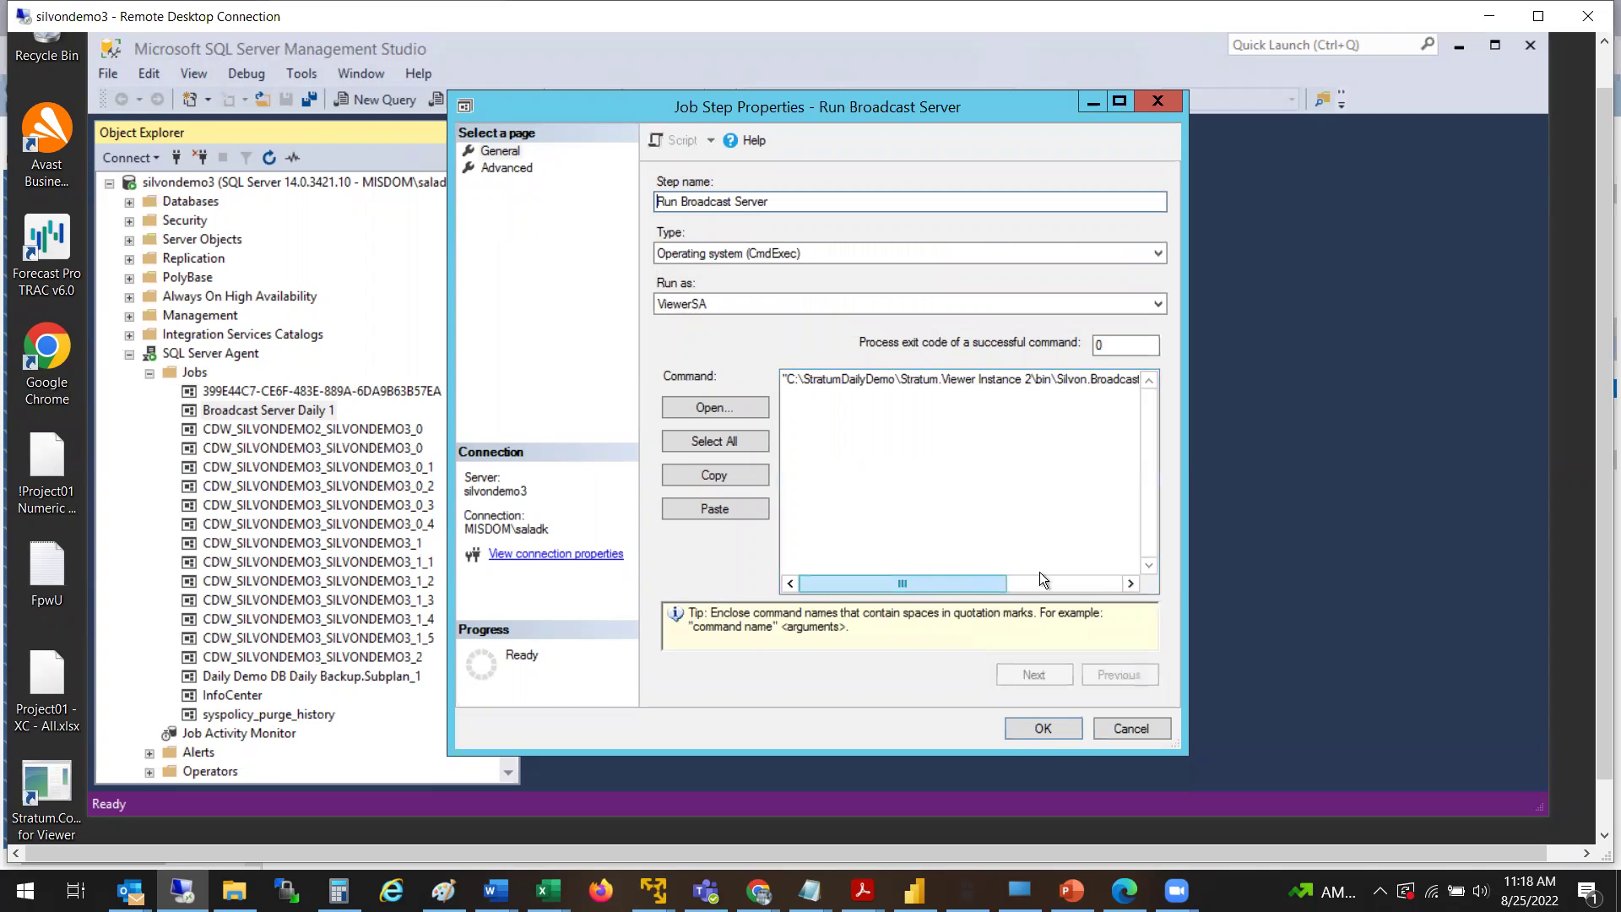
click(1107, 575)
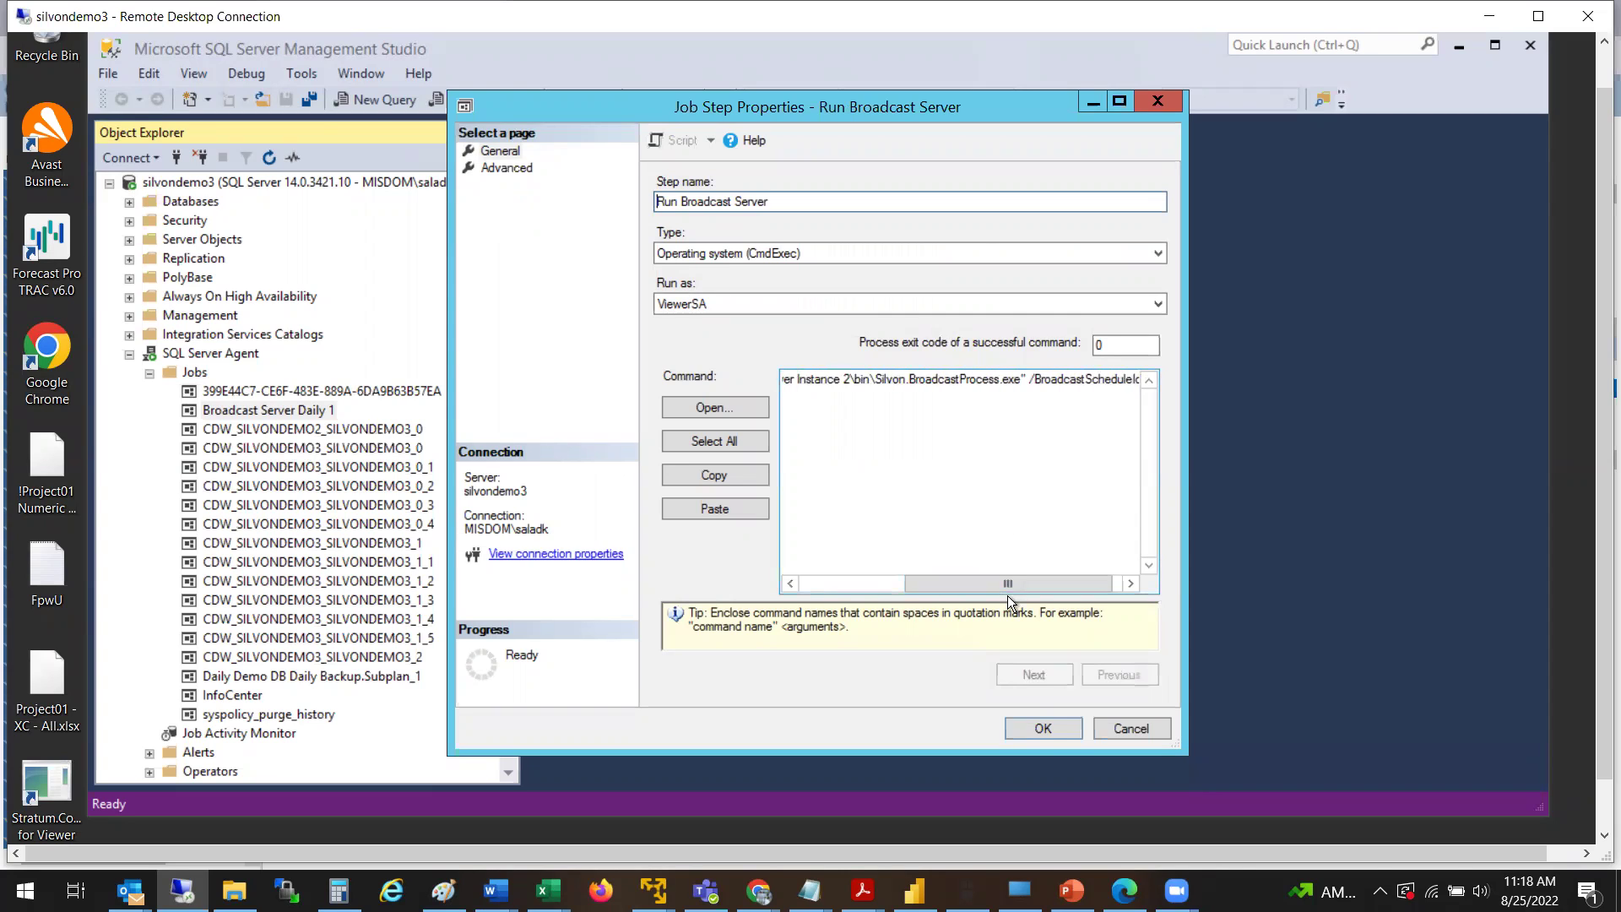
click(1118, 584)
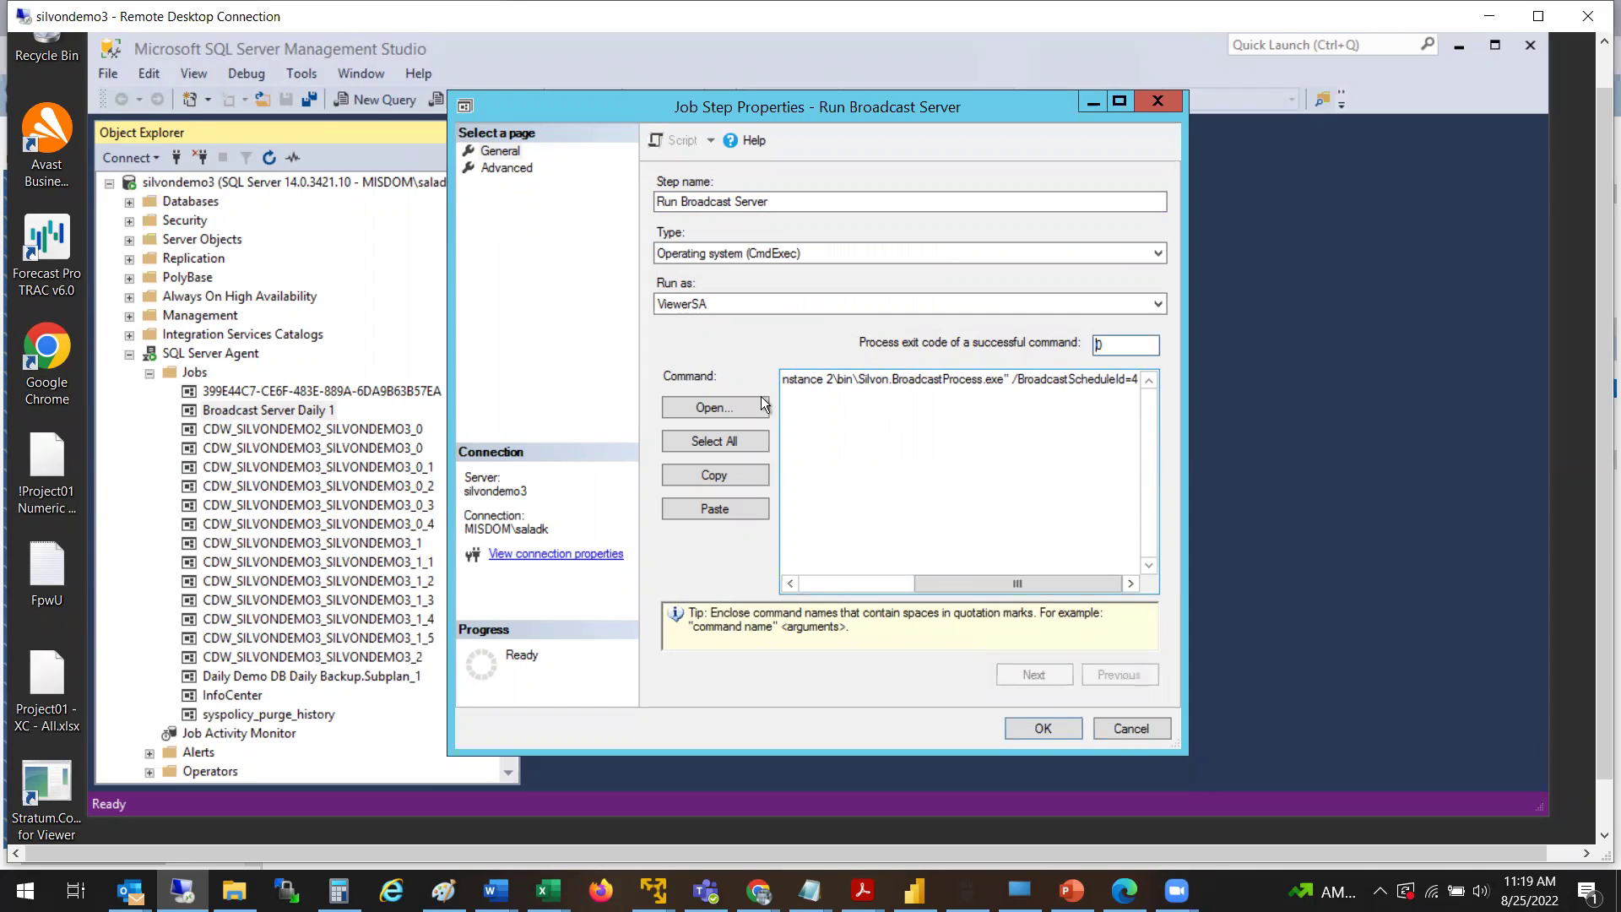
click(1116, 728)
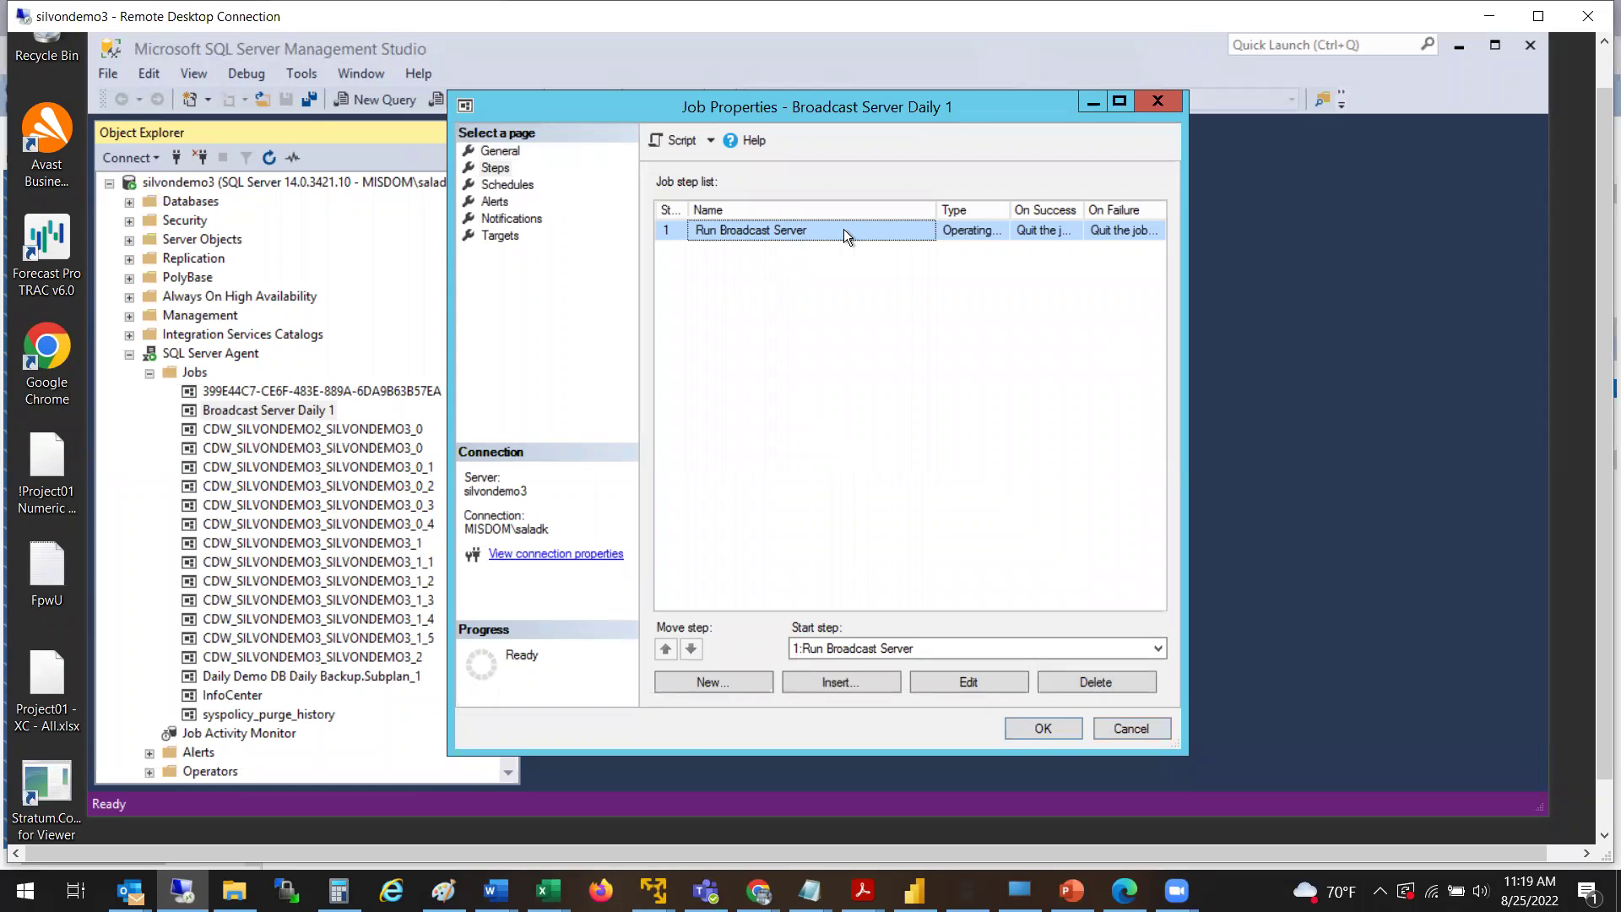
- Reopen the Run Broadcast Server step to check the BroadcastScheduleId argument ending its command, and leave it unchanged
double_click(843, 229)
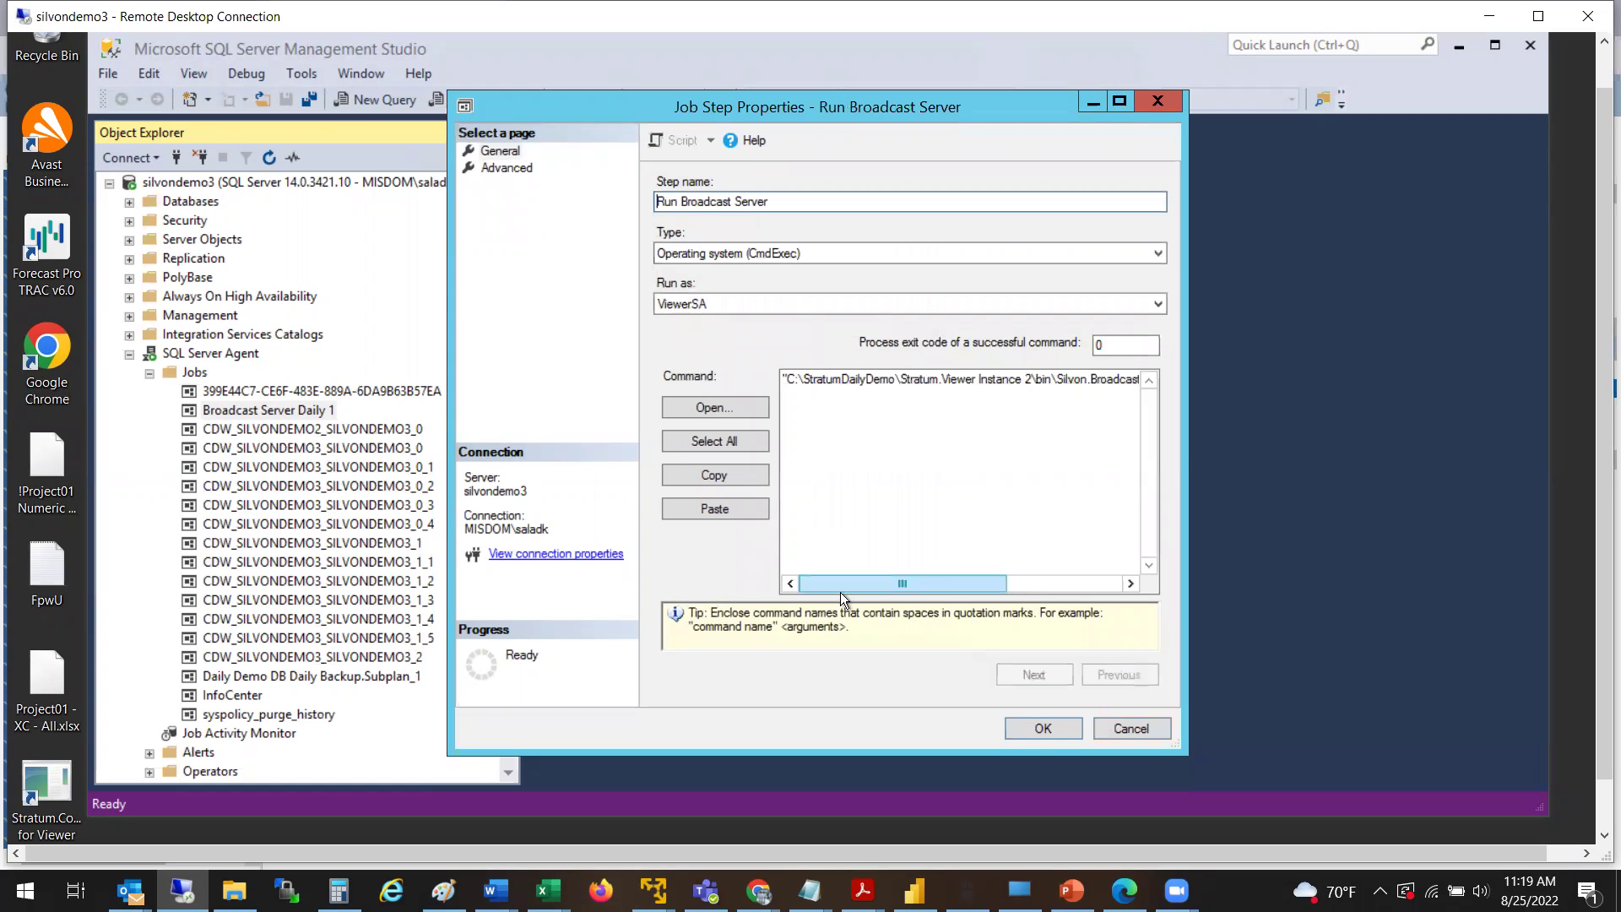
click(1056, 585)
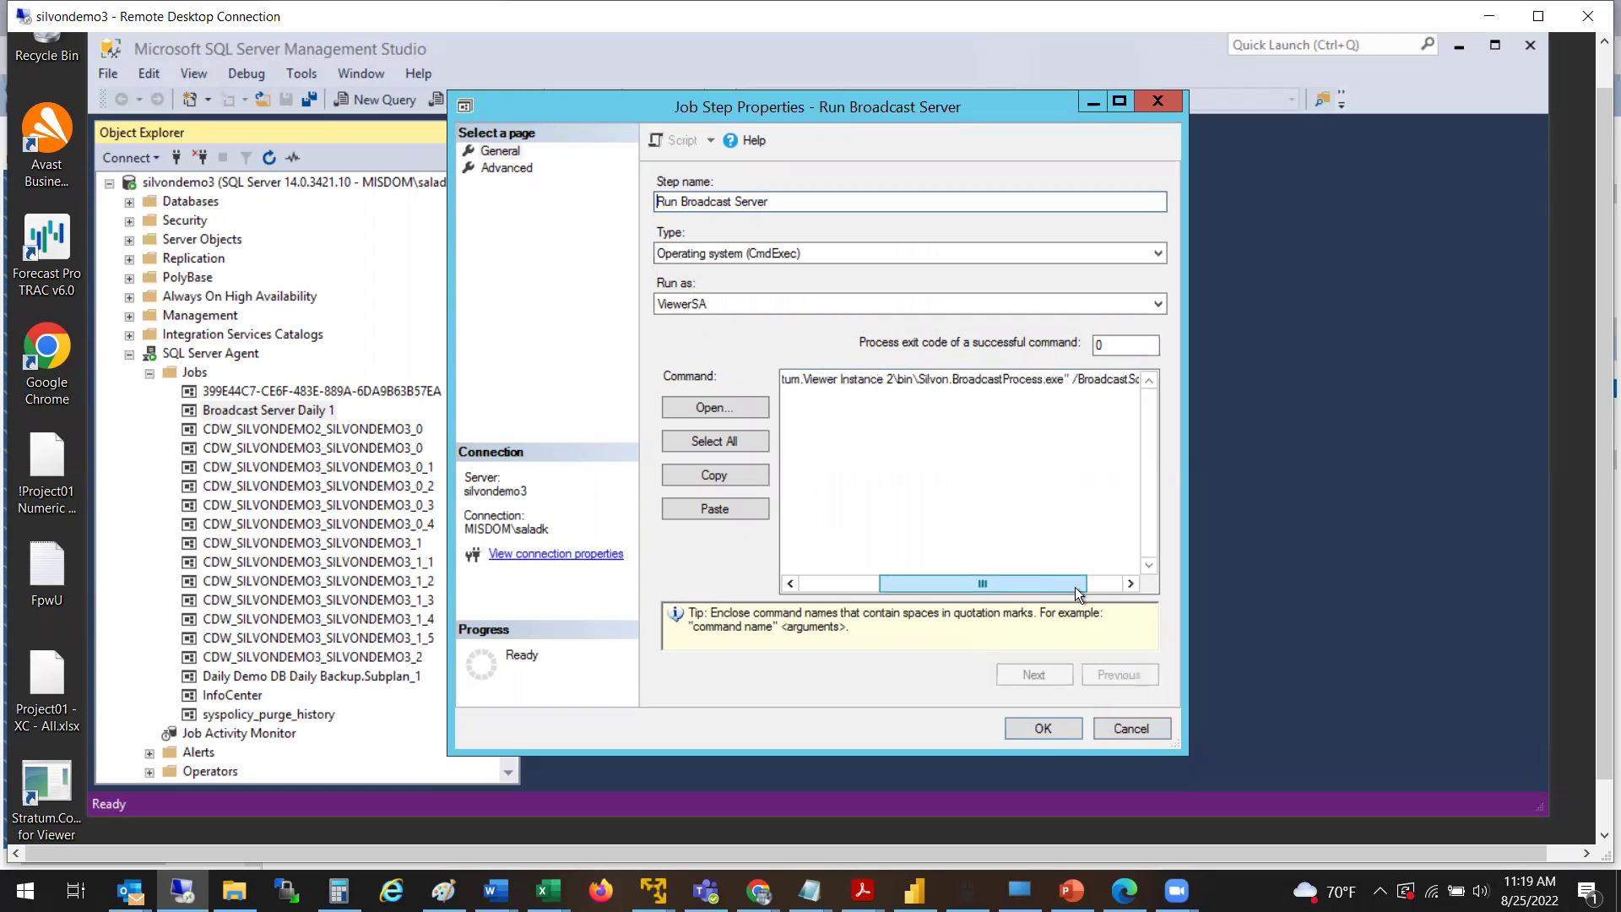
click(1088, 585)
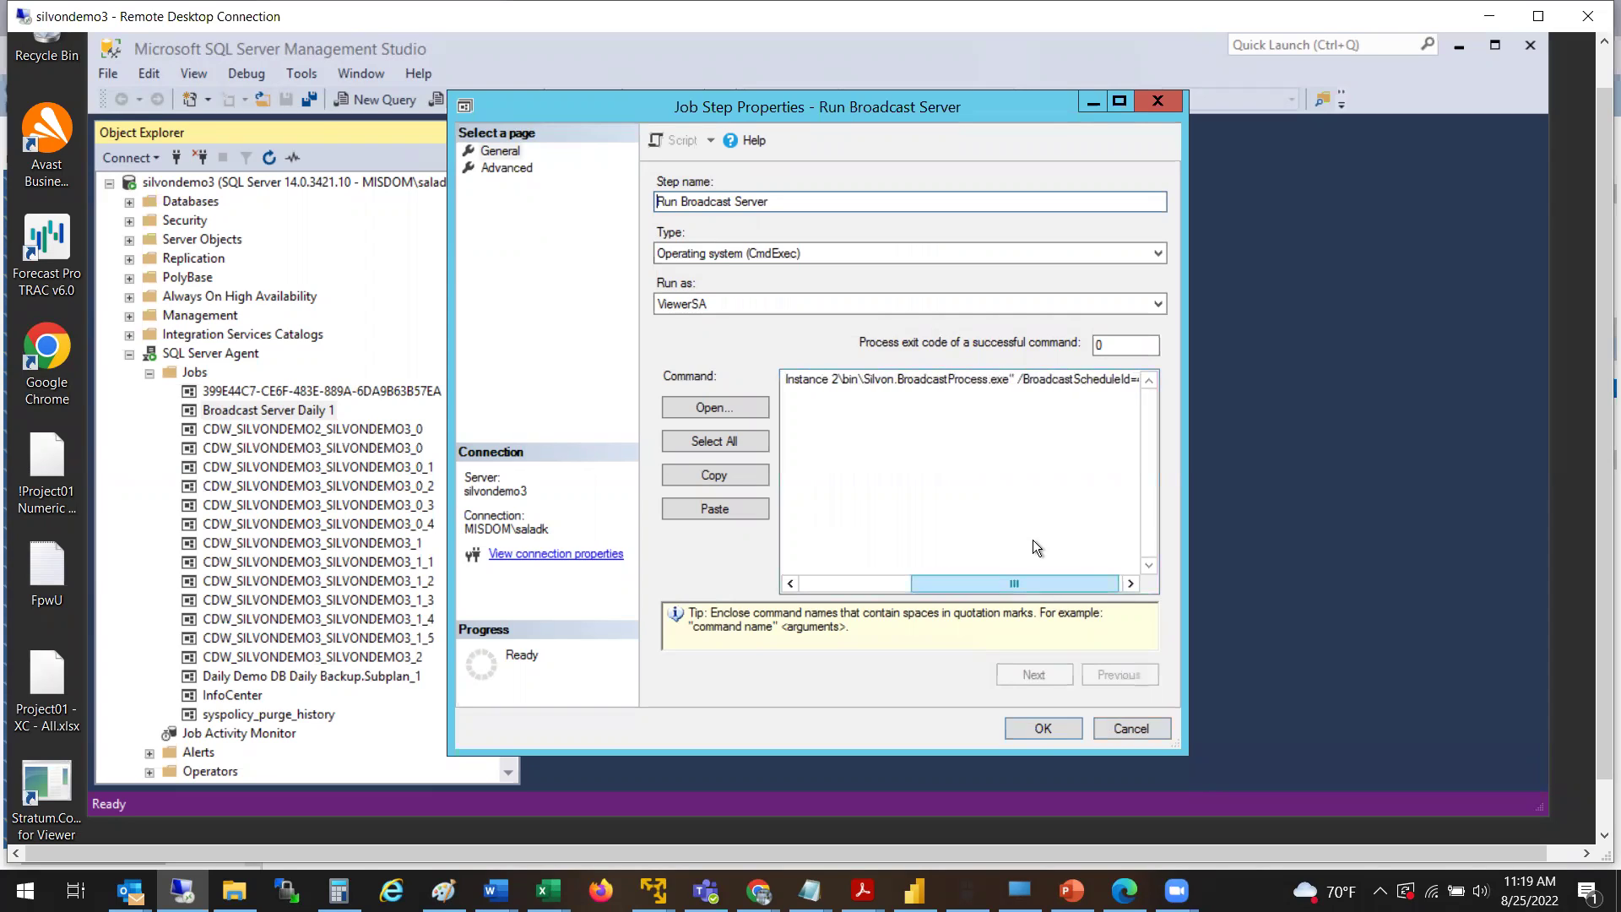
drag(1045, 585, 1049, 585)
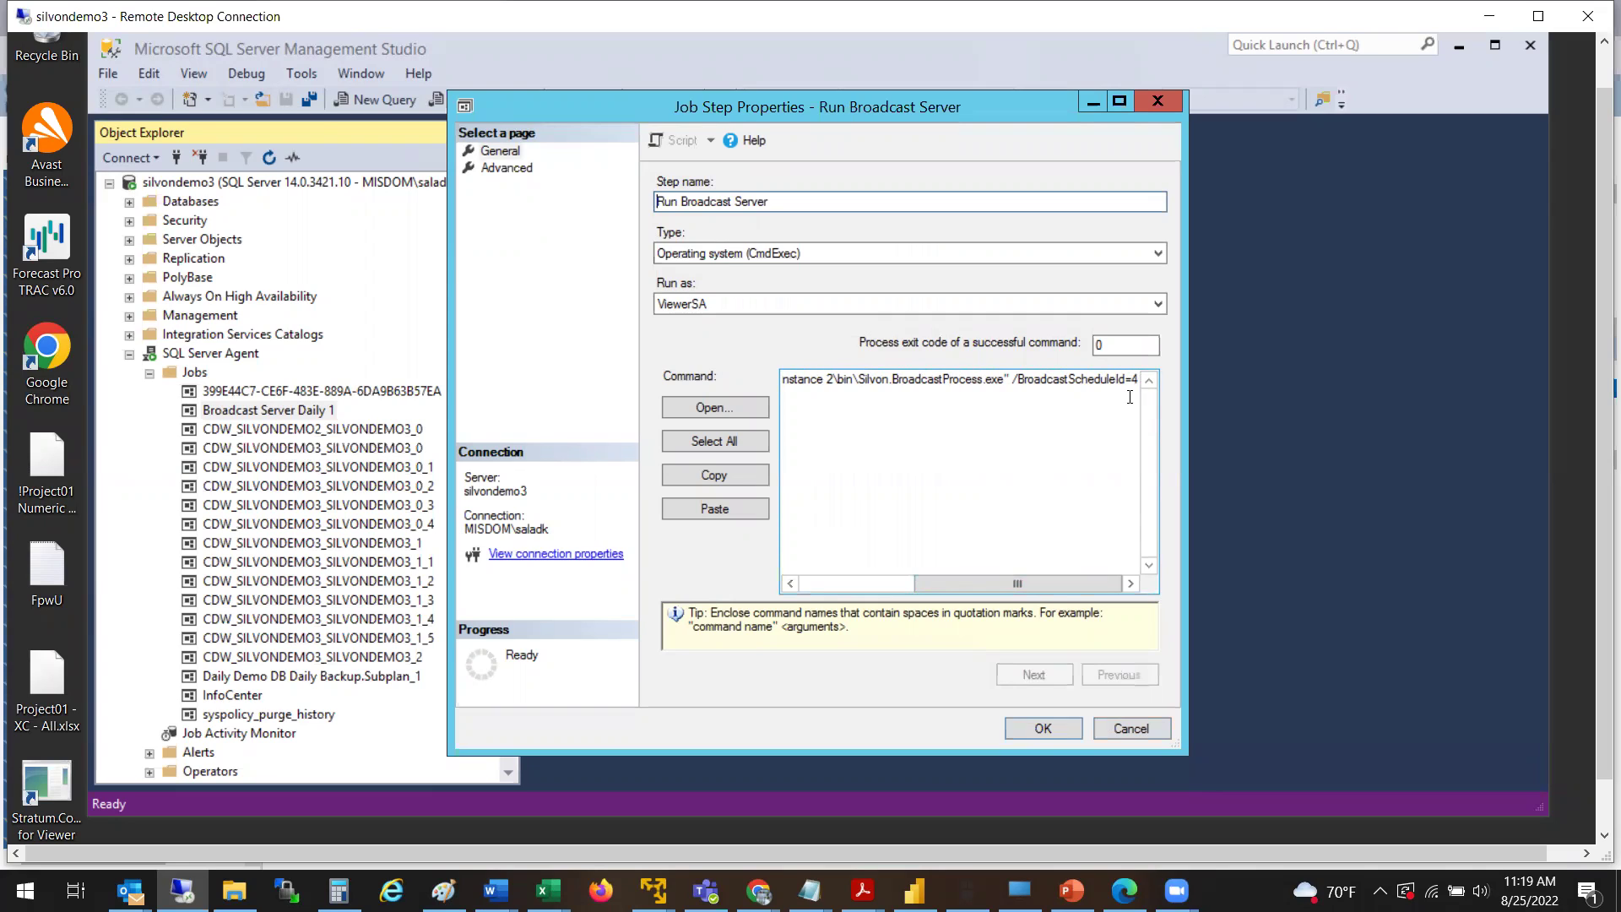
click(1111, 731)
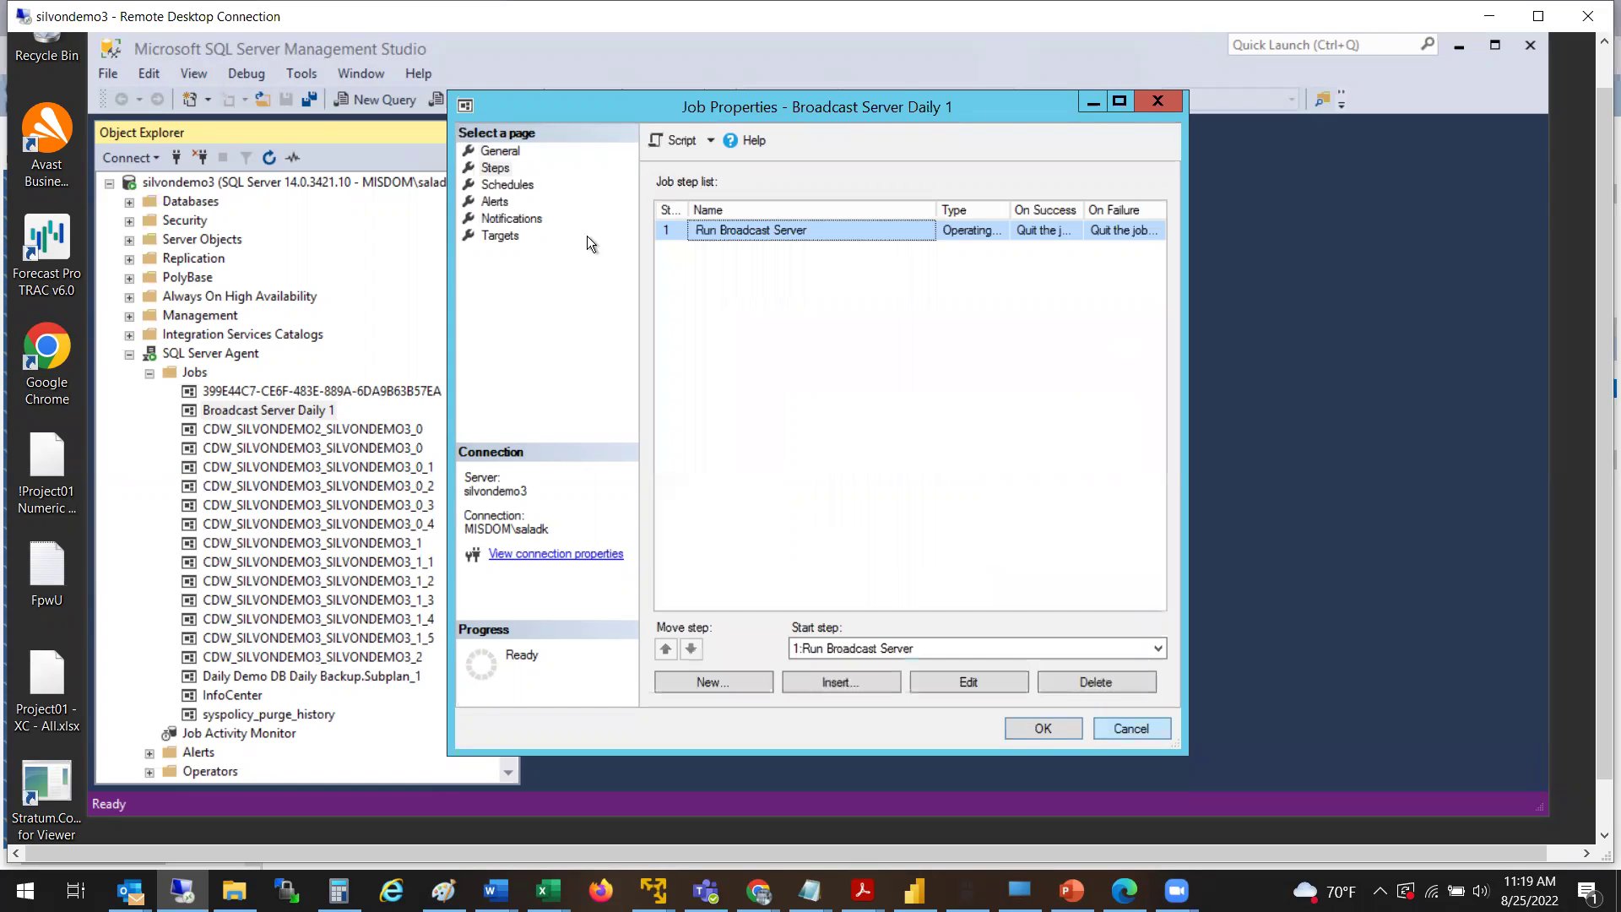
- Open the Daily 1am schedule from the Broadcast Server Daily 1 job's schedule list
click(509, 203)
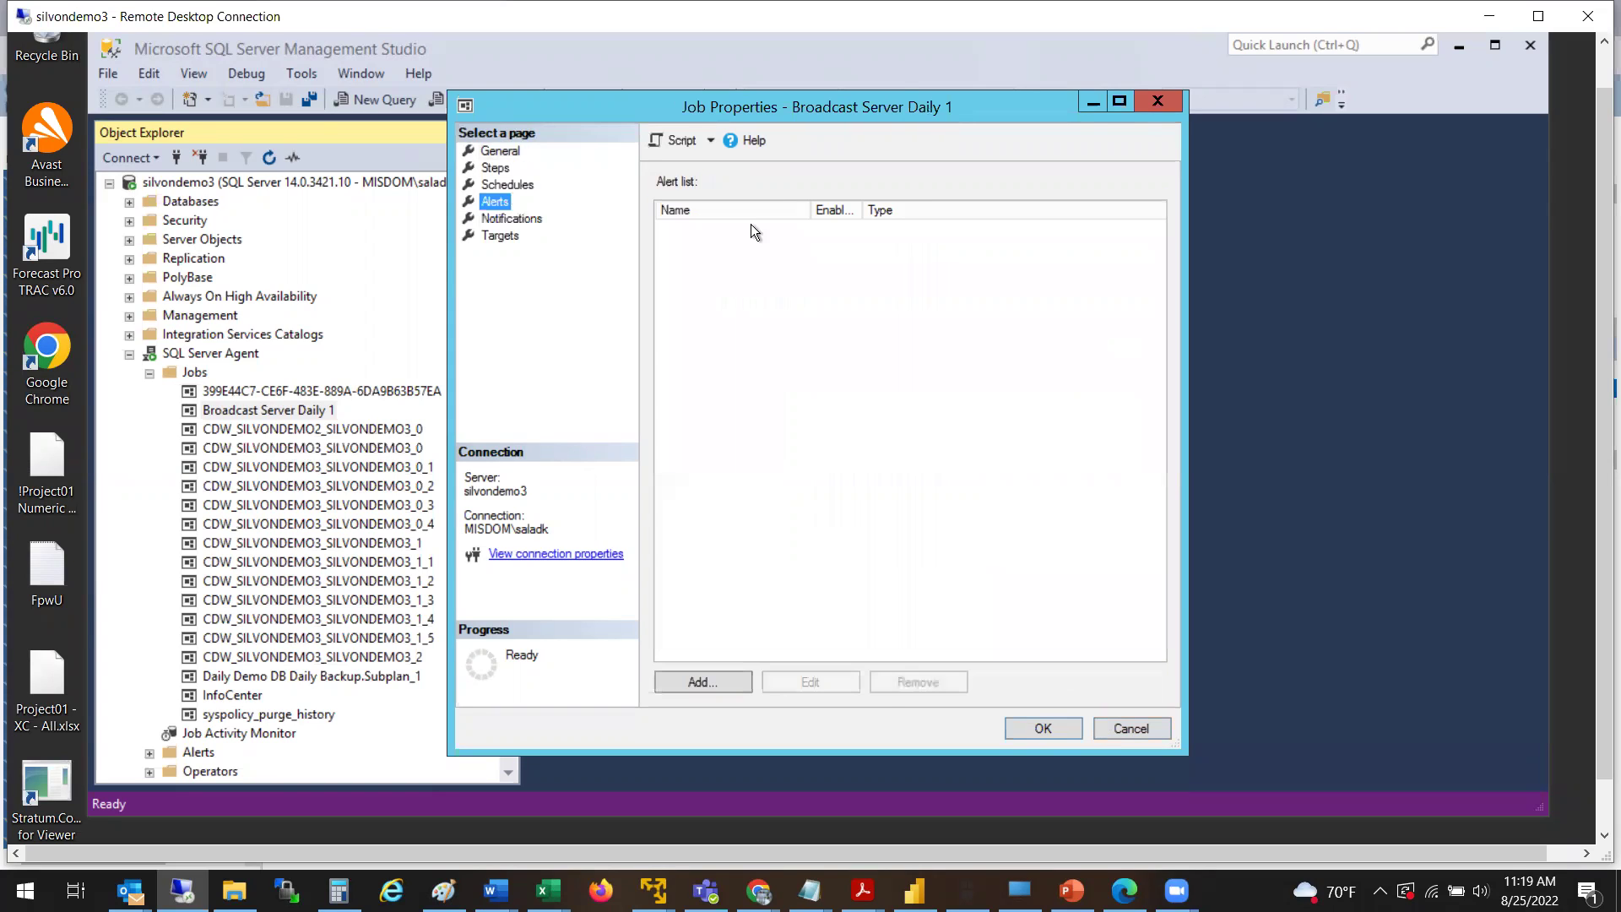
key(Up)
click(842, 232)
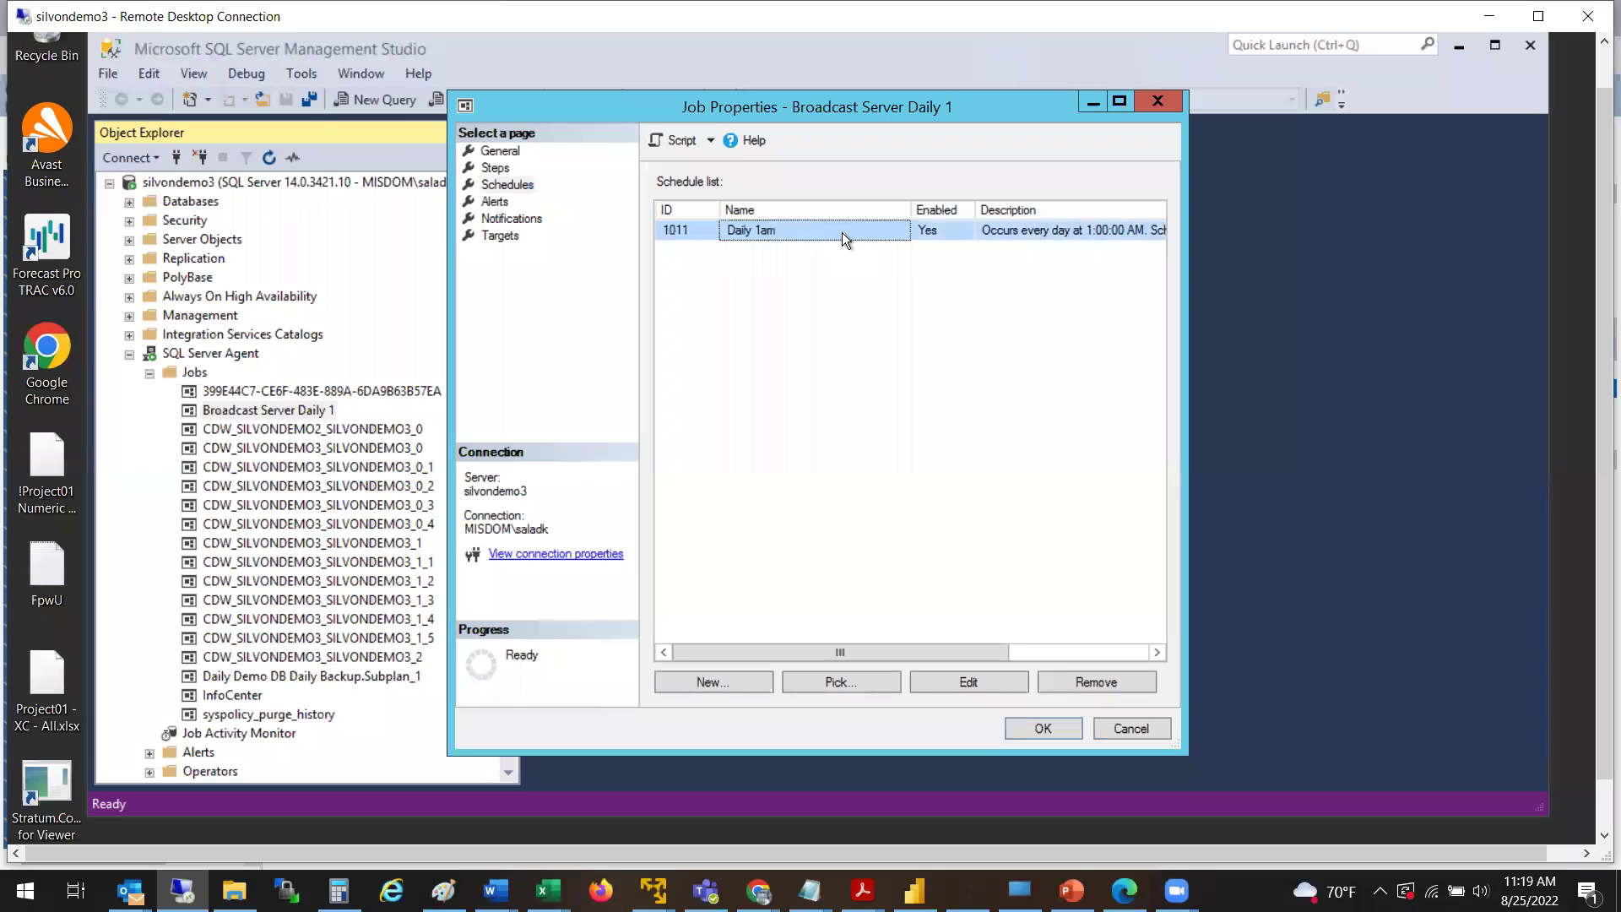
click(1025, 231)
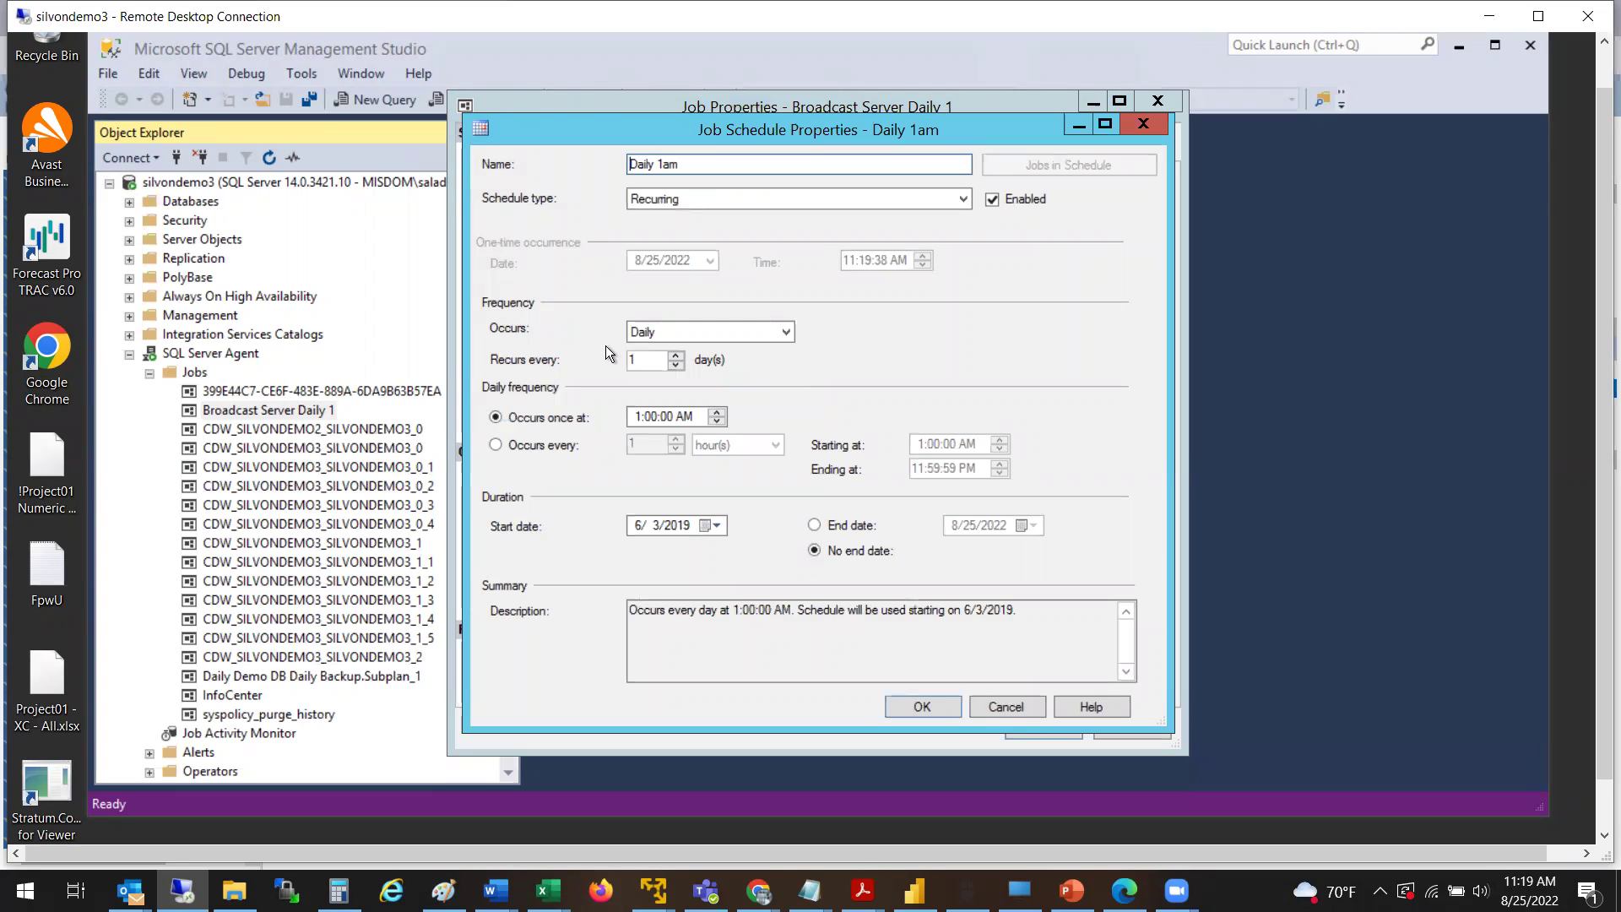
- Check the schedule type and frequency choices of the Daily 1am schedule, and close the schedule and job properties without changes
click(783, 332)
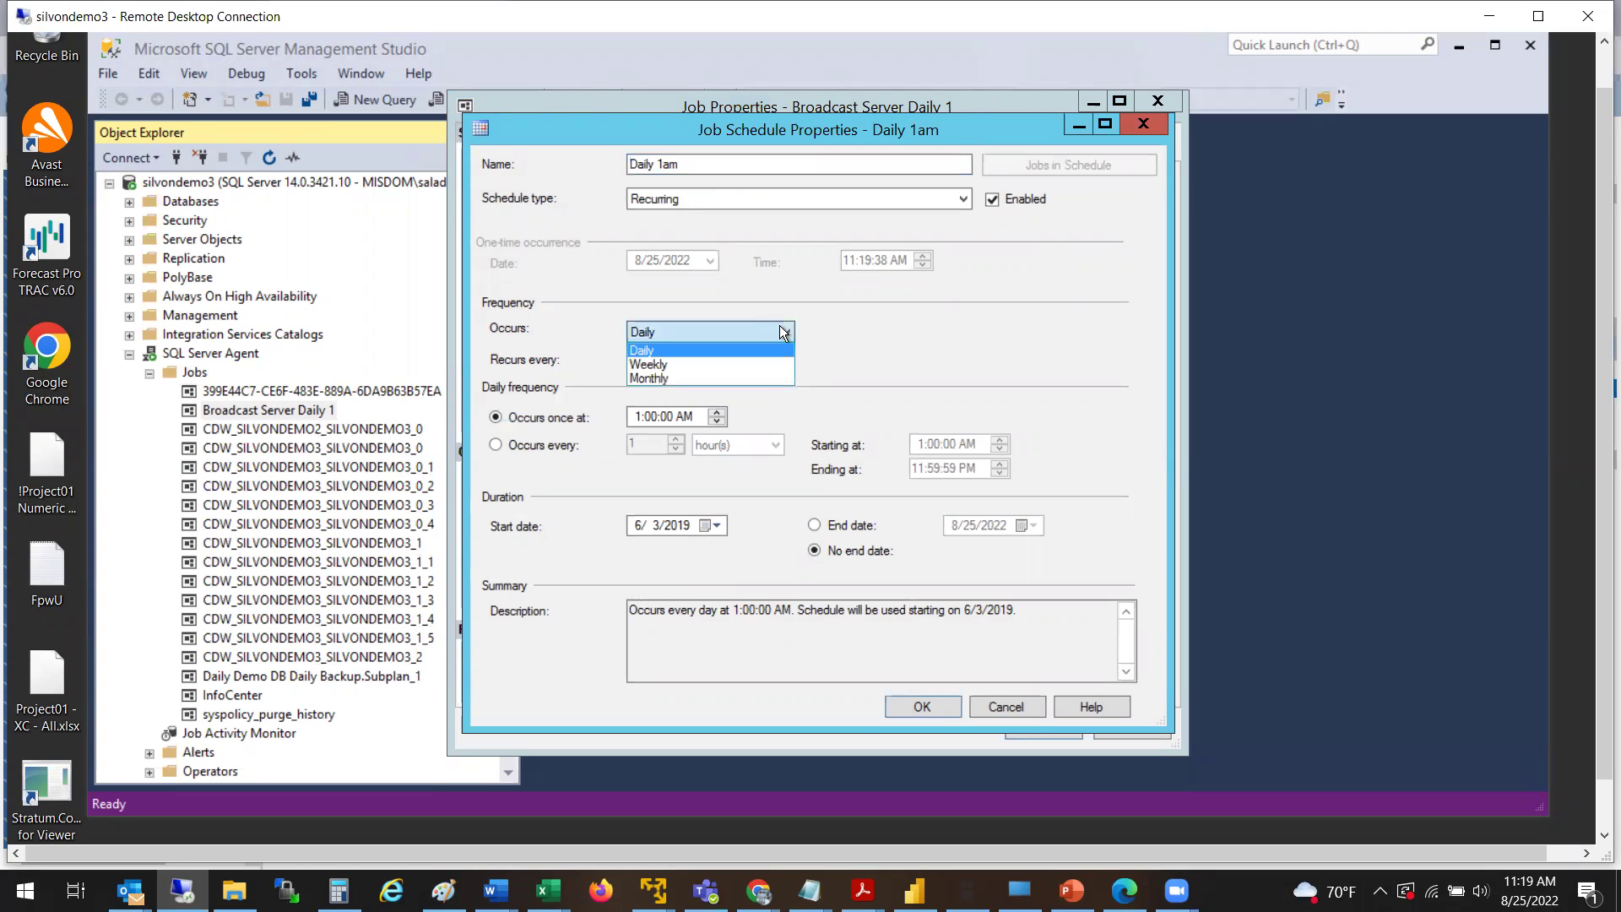
click(784, 332)
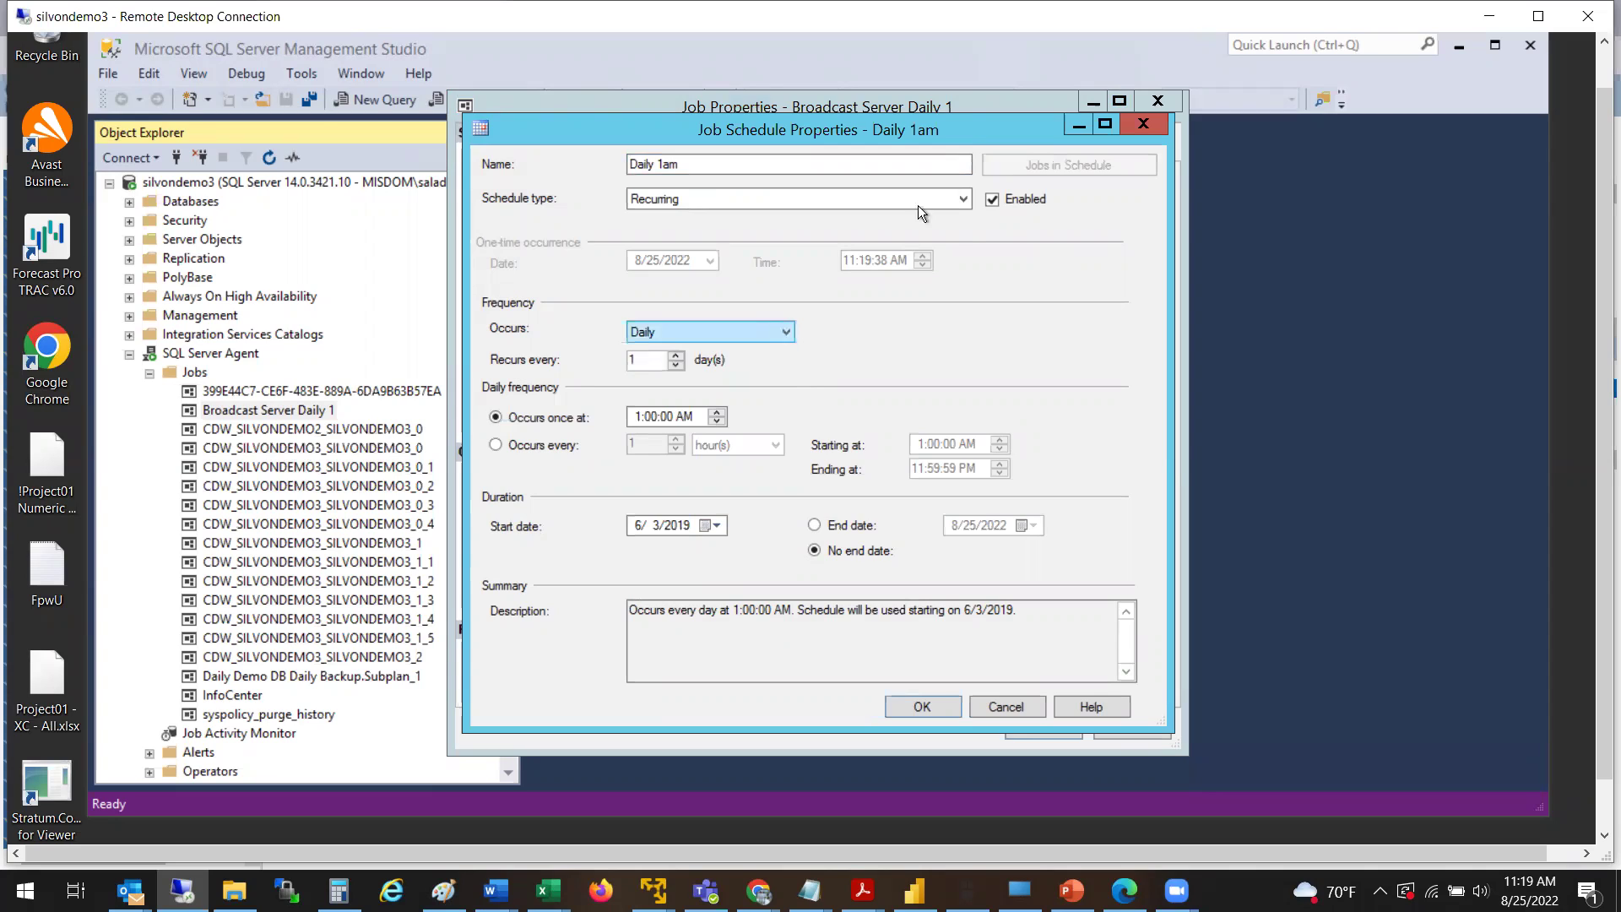
click(970, 201)
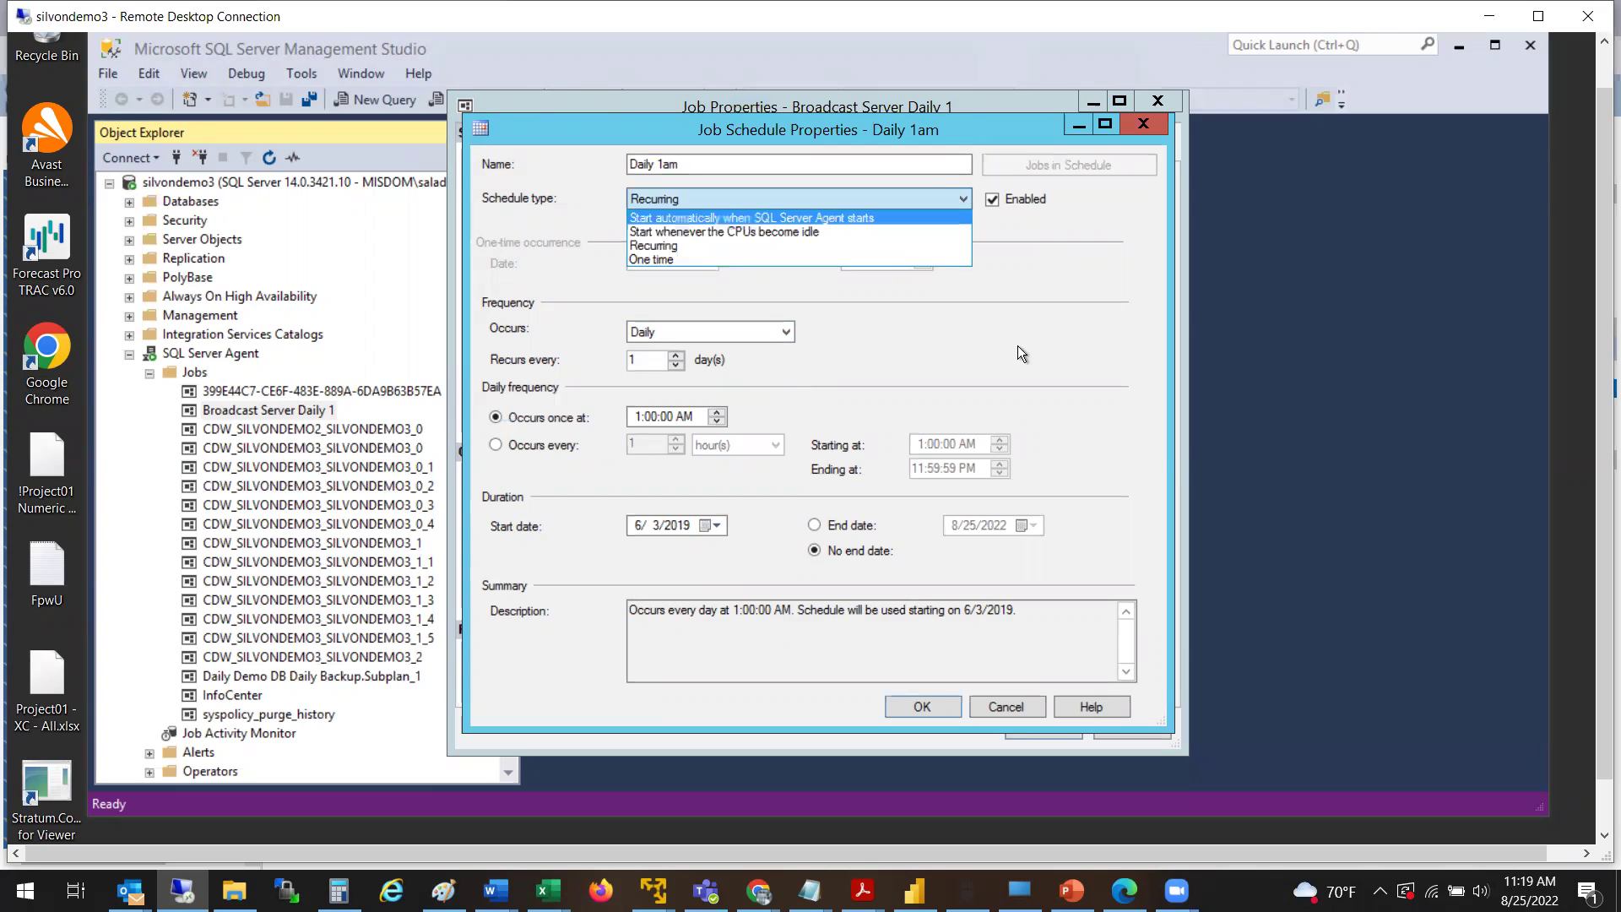
click(859, 331)
click(785, 331)
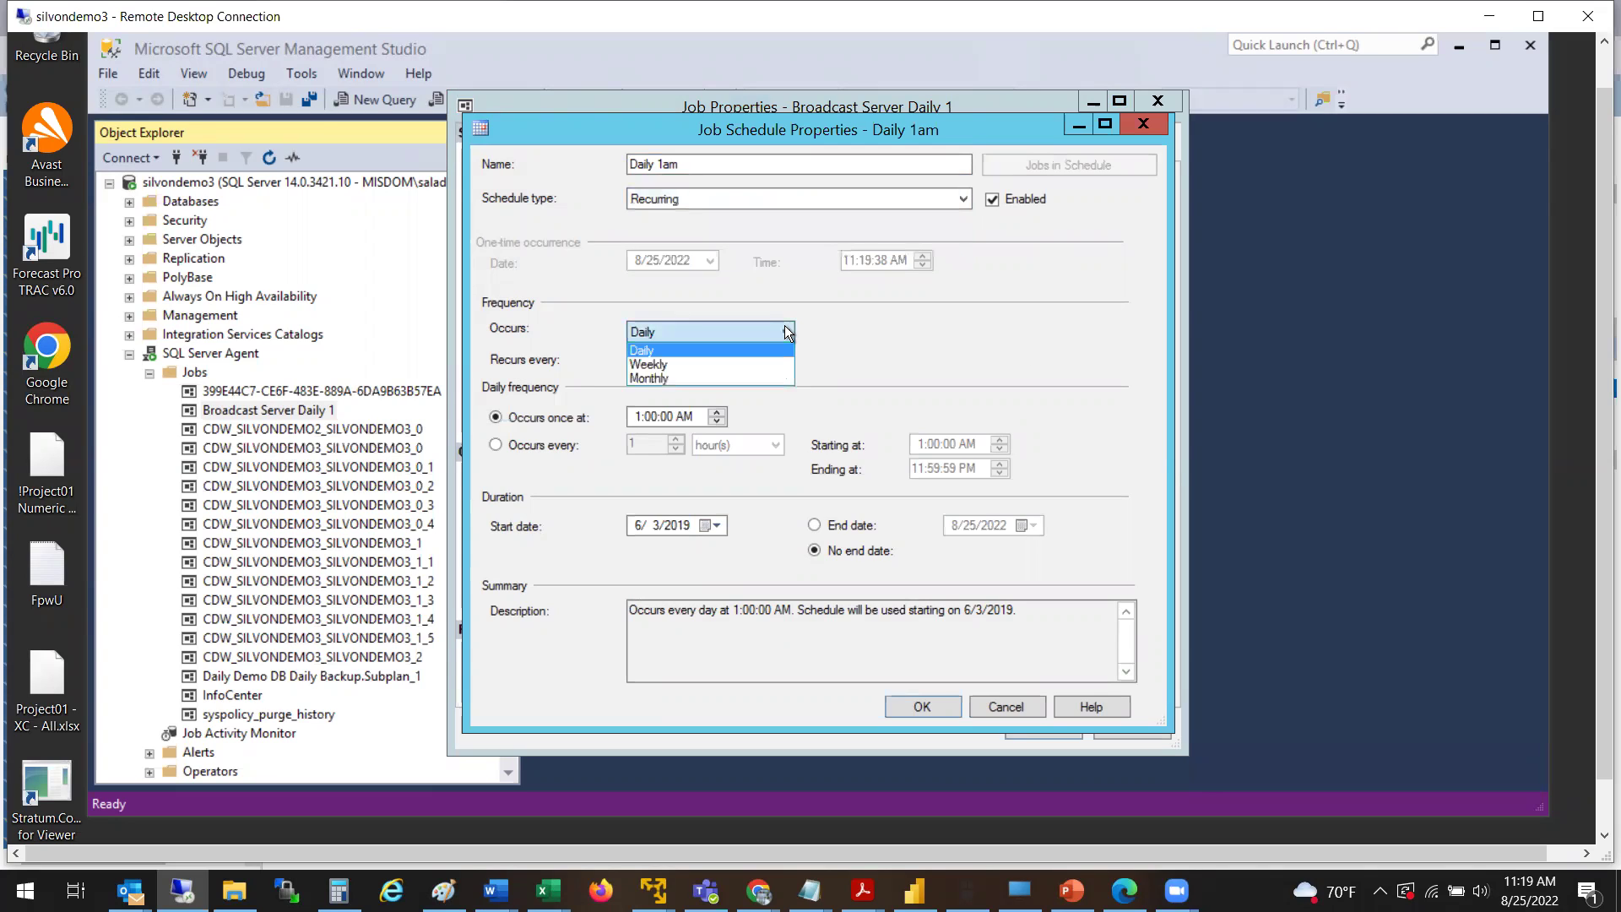
click(863, 307)
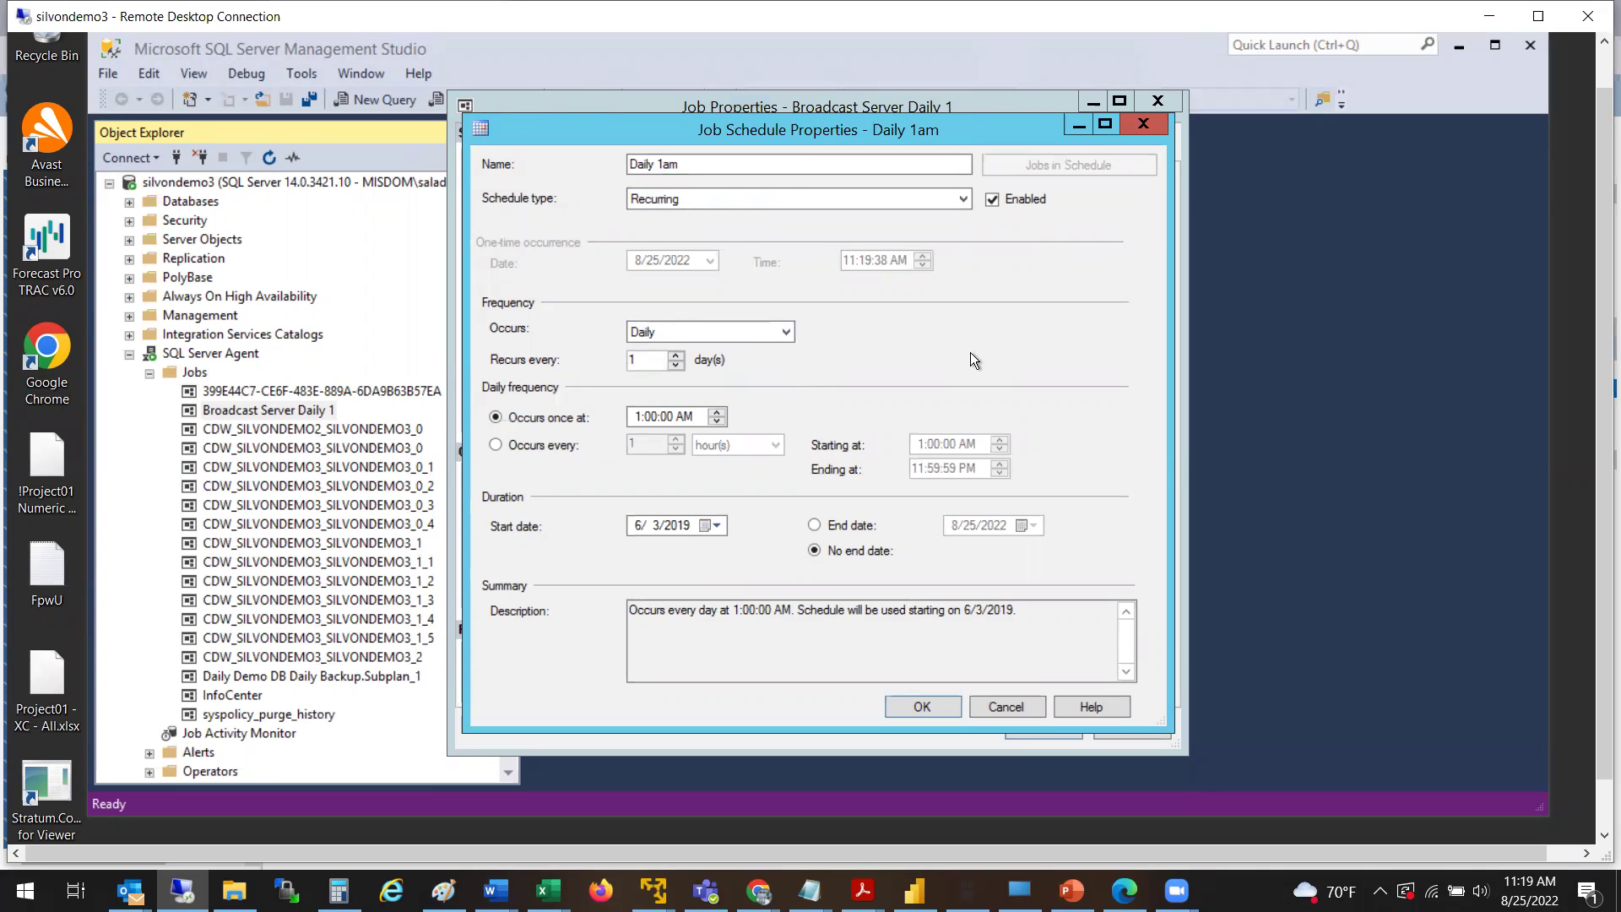
click(1013, 707)
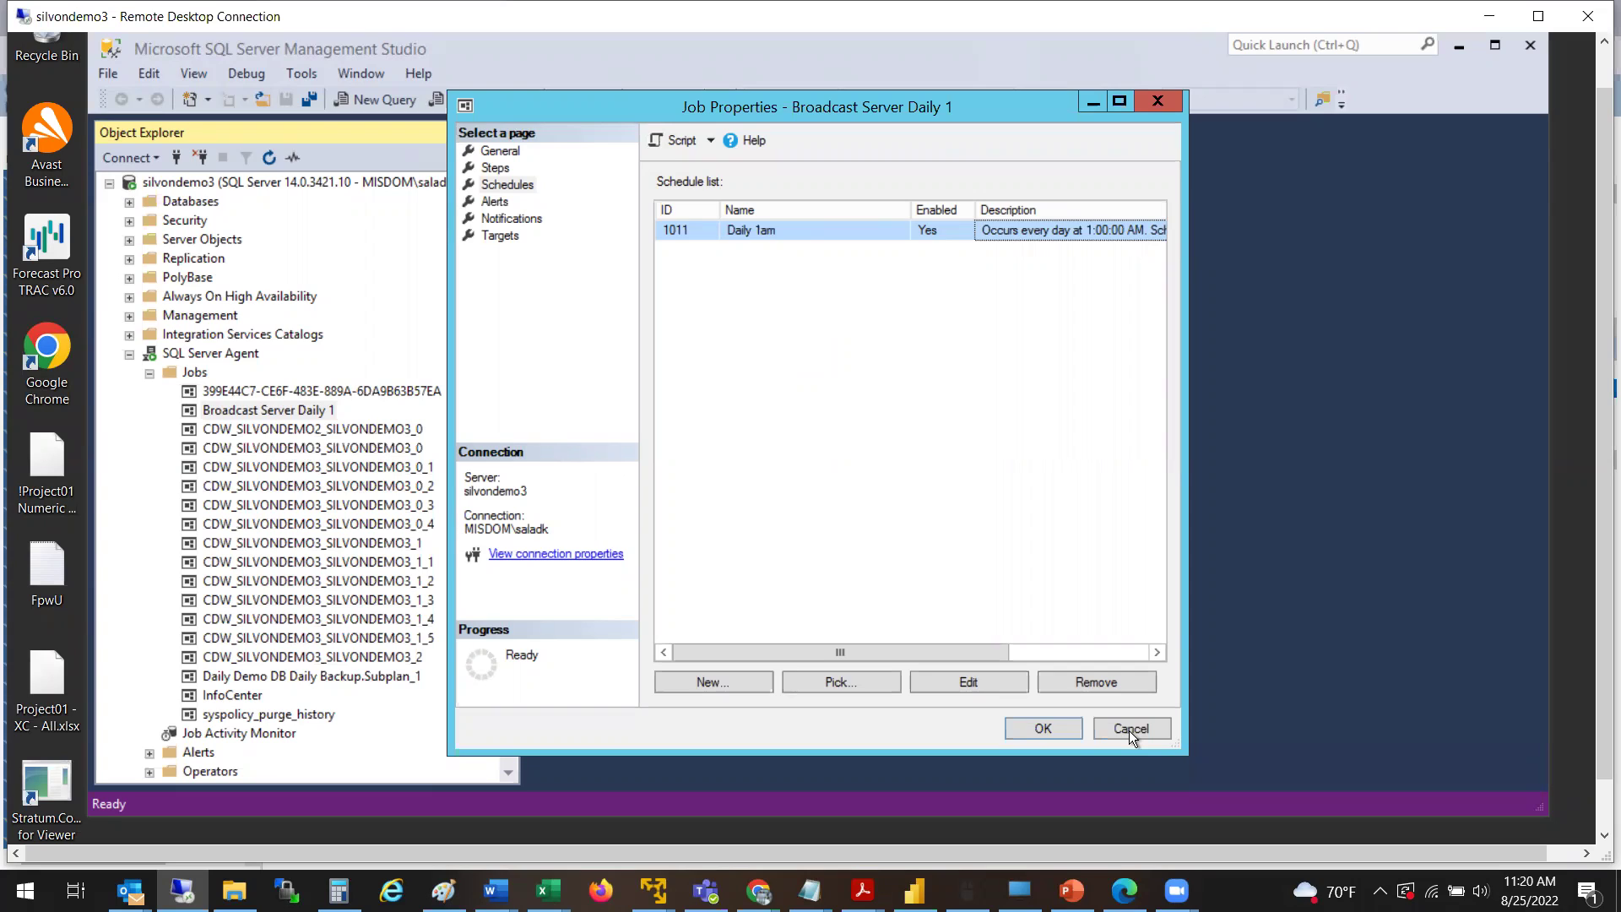
click(493, 167)
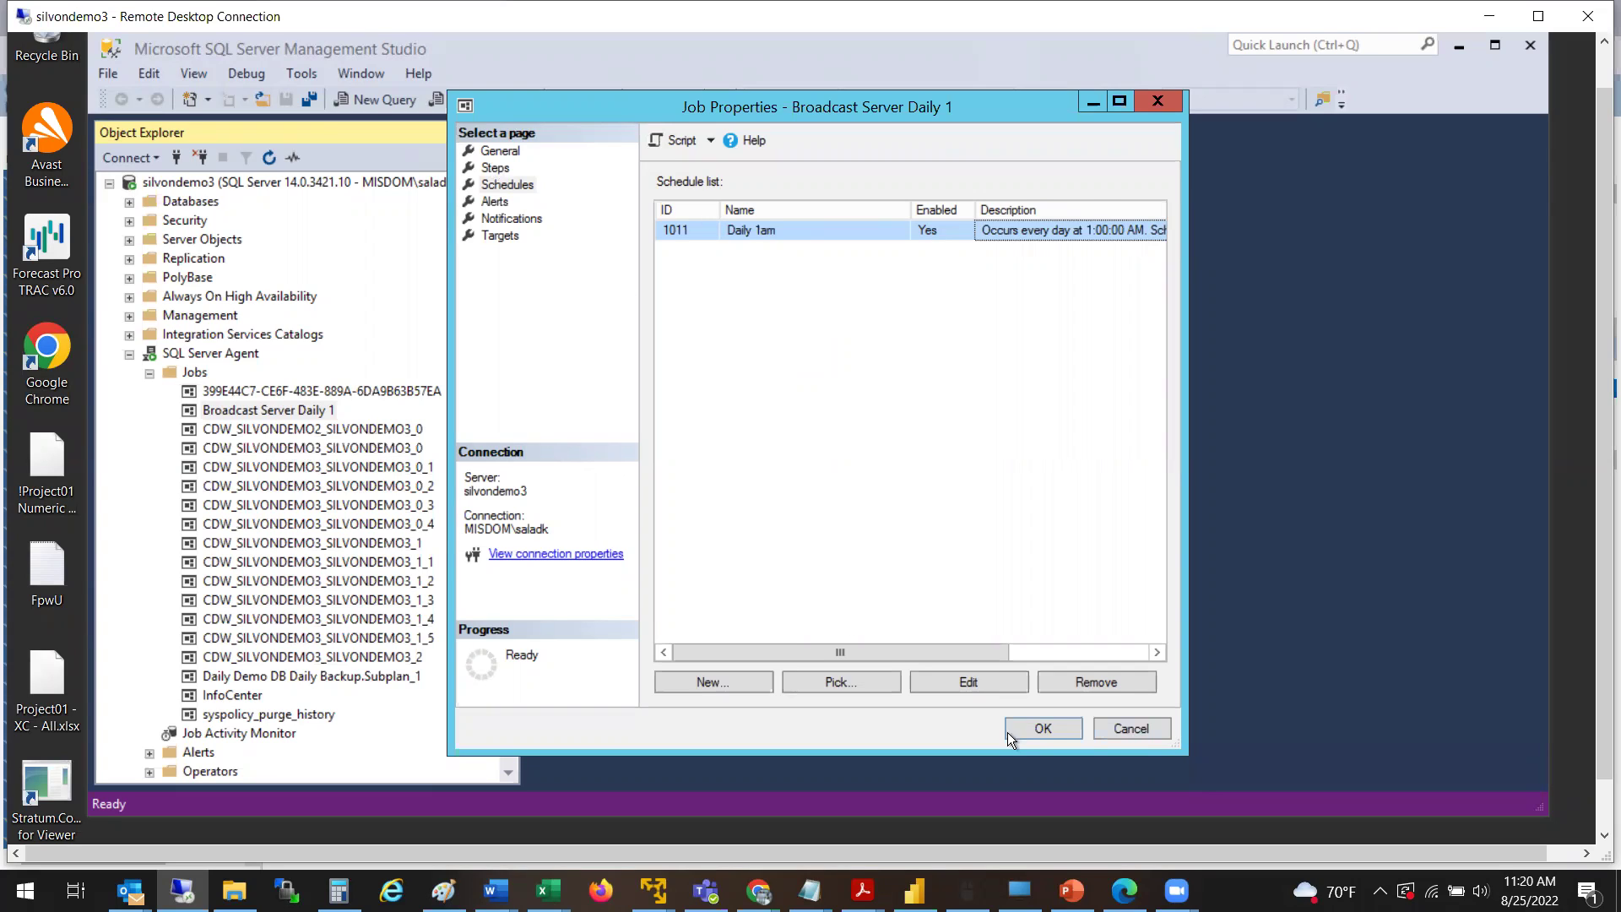
click(1114, 726)
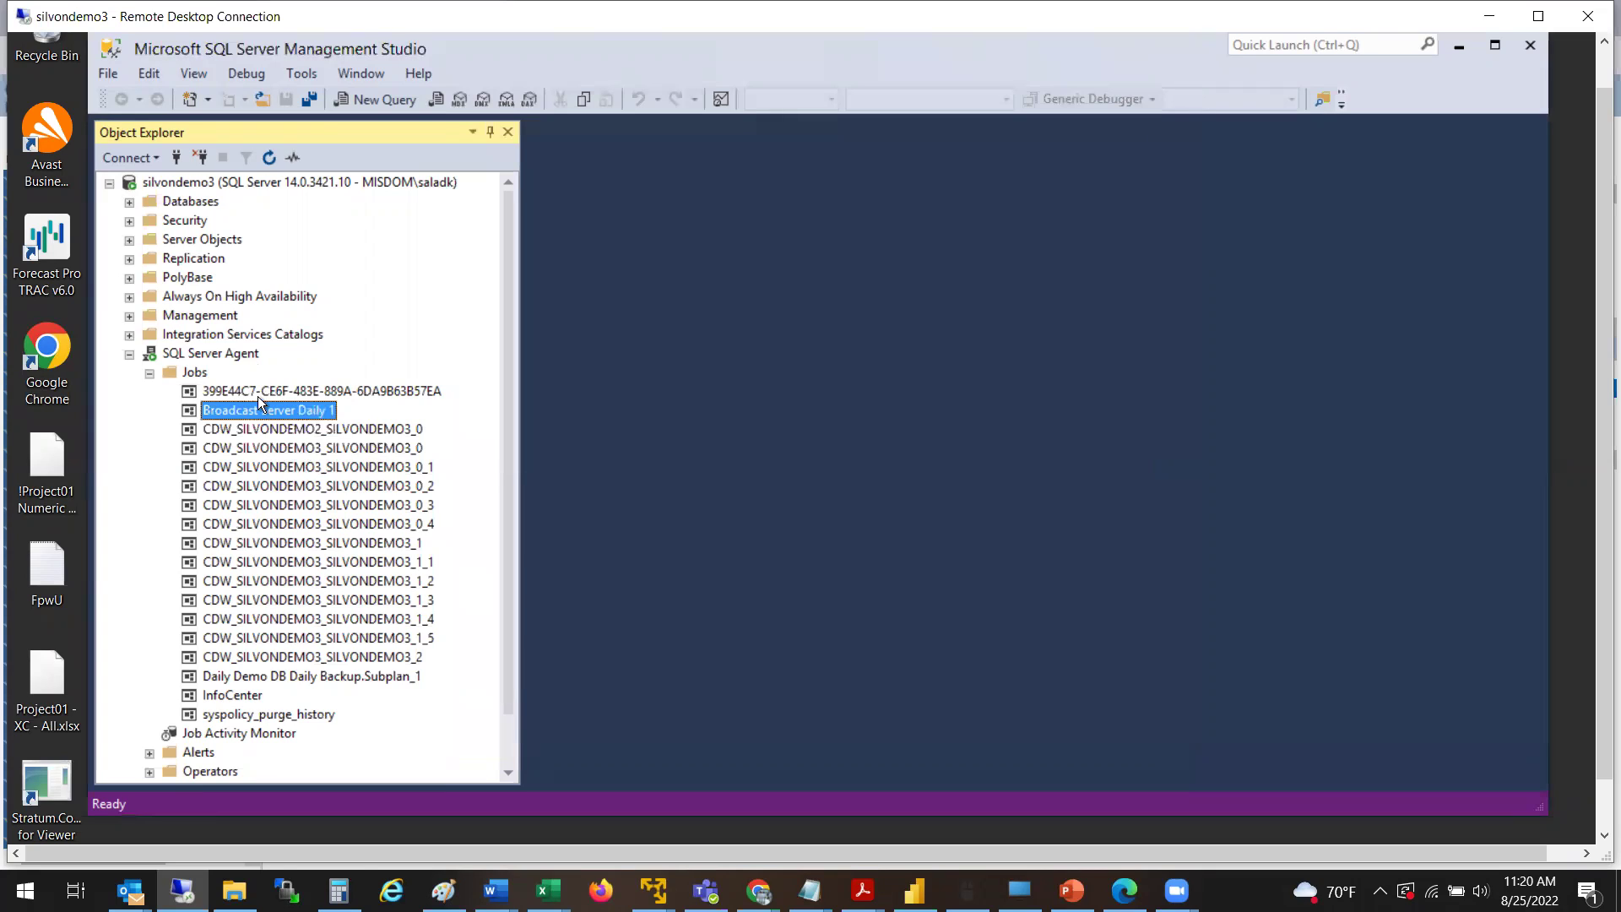
- Start the Broadcast Server Daily 1 job manually from its first step, and close the Start Jobs report once it completes
click(307, 413)
click(330, 431)
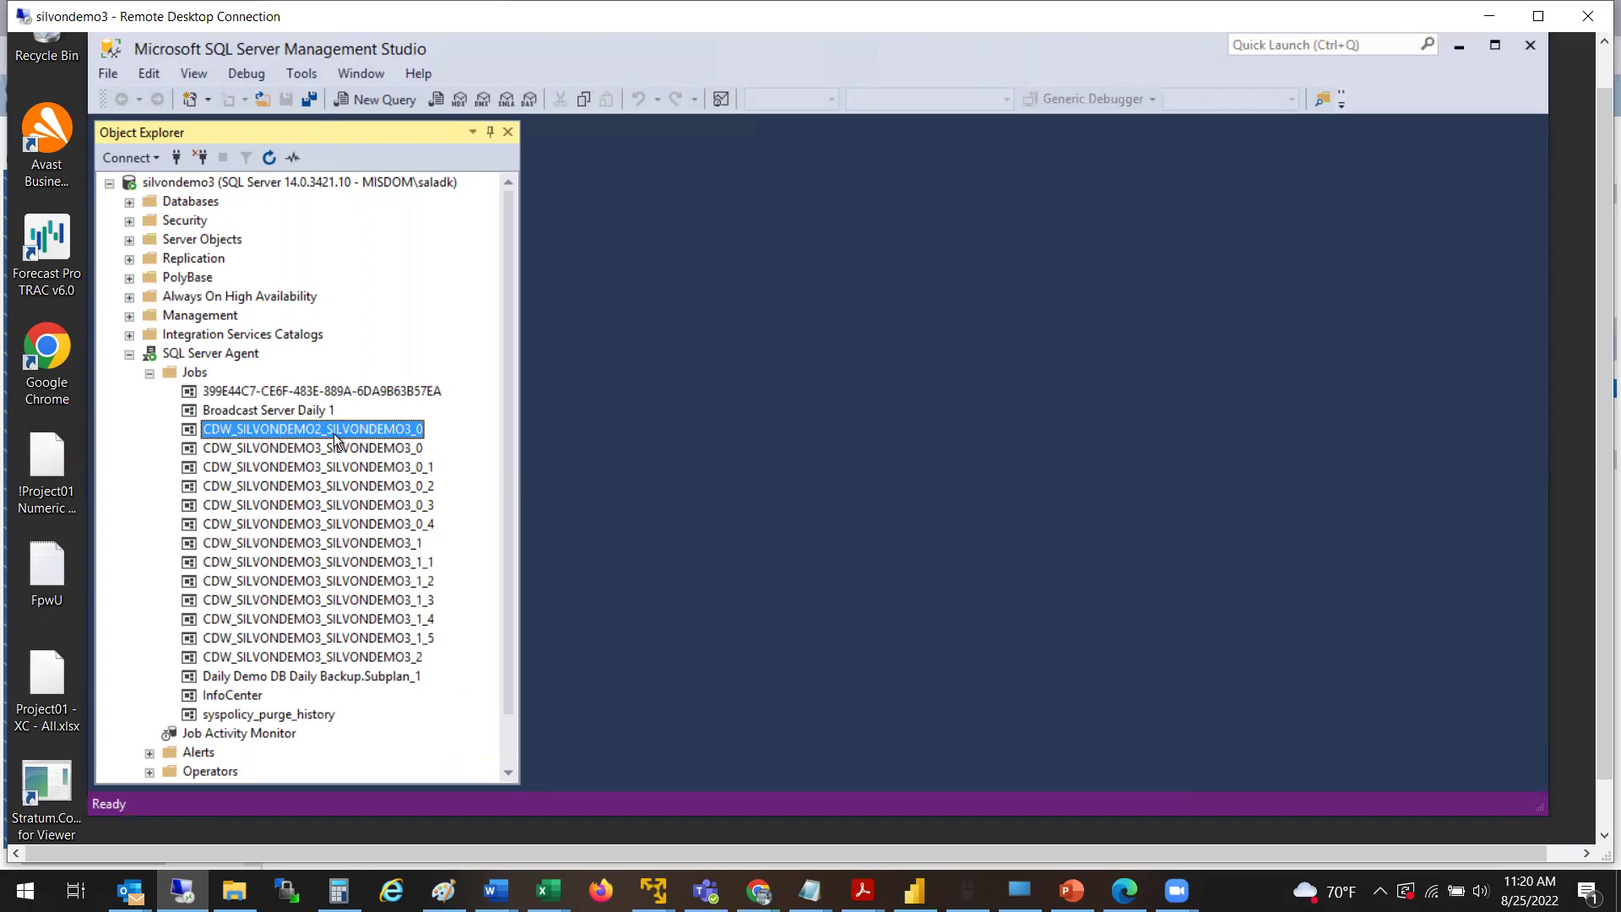
click(291, 414)
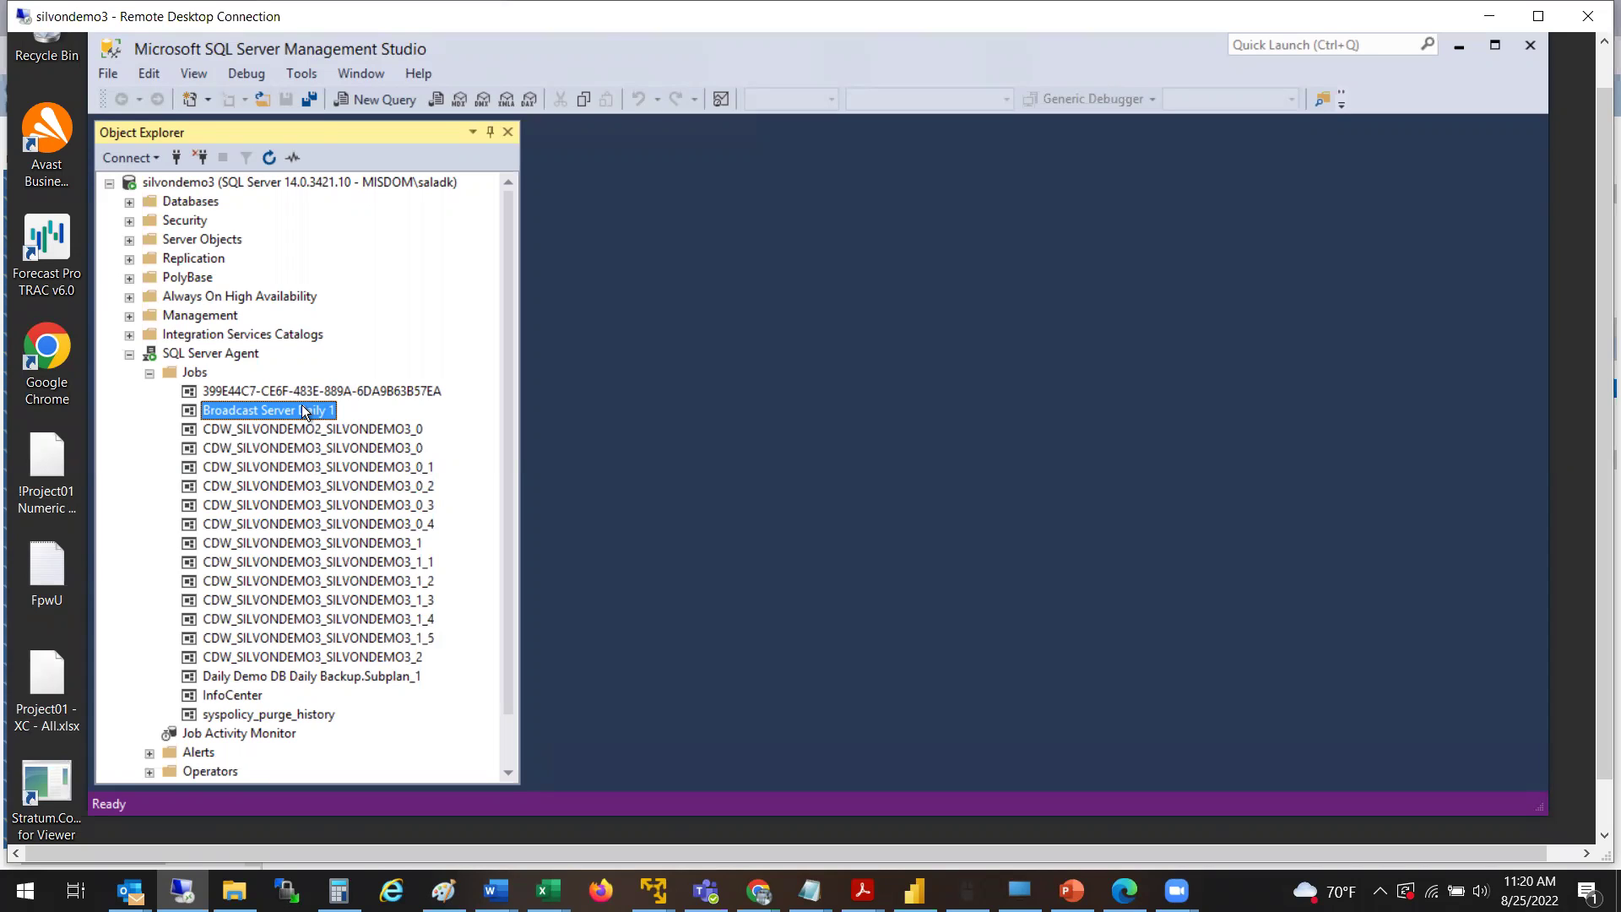
right_click(302, 407)
click(418, 450)
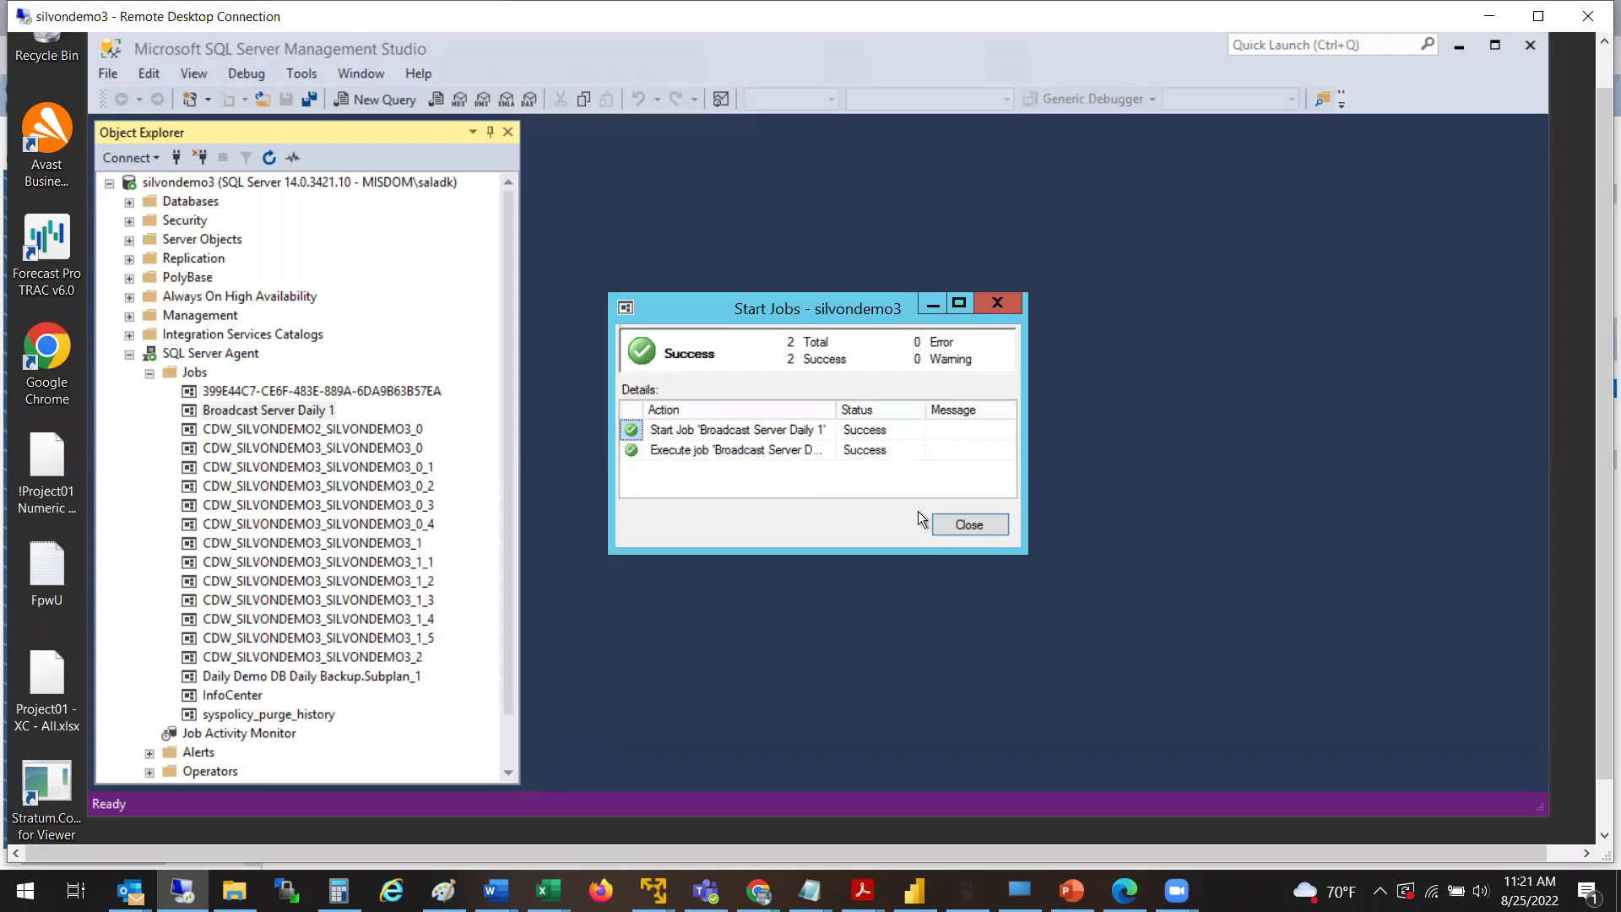
click(944, 519)
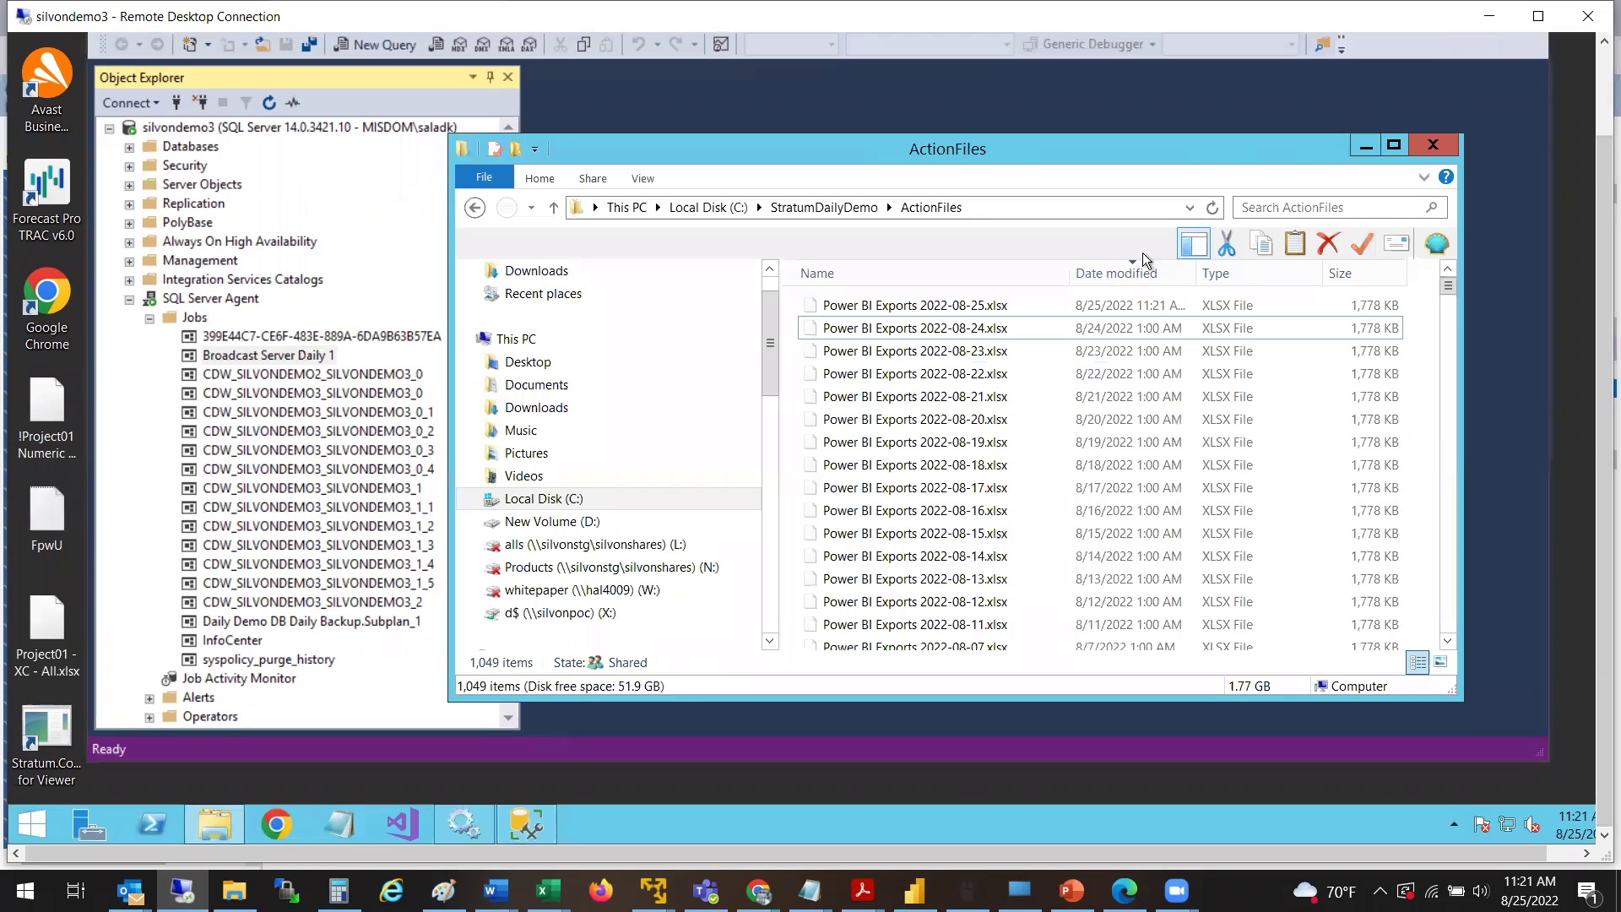
- Check the full modified date of Power BI Exports 2022-08-25.xlsx in the ActionFiles folder, and minimize the folder window
click(1127, 304)
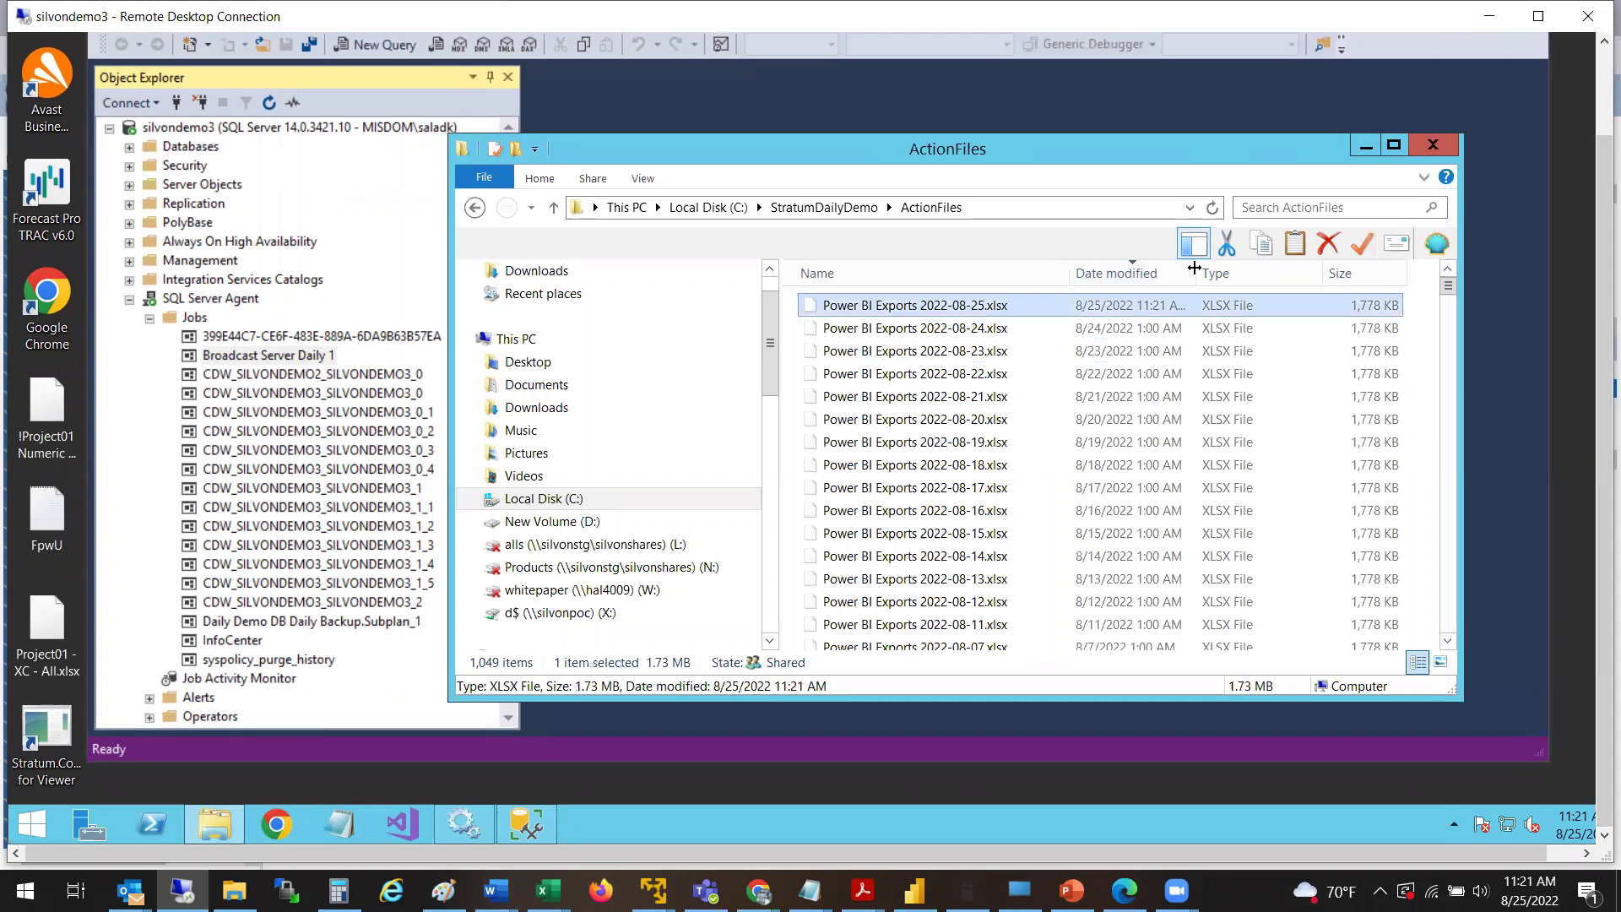
drag(1195, 271, 1259, 270)
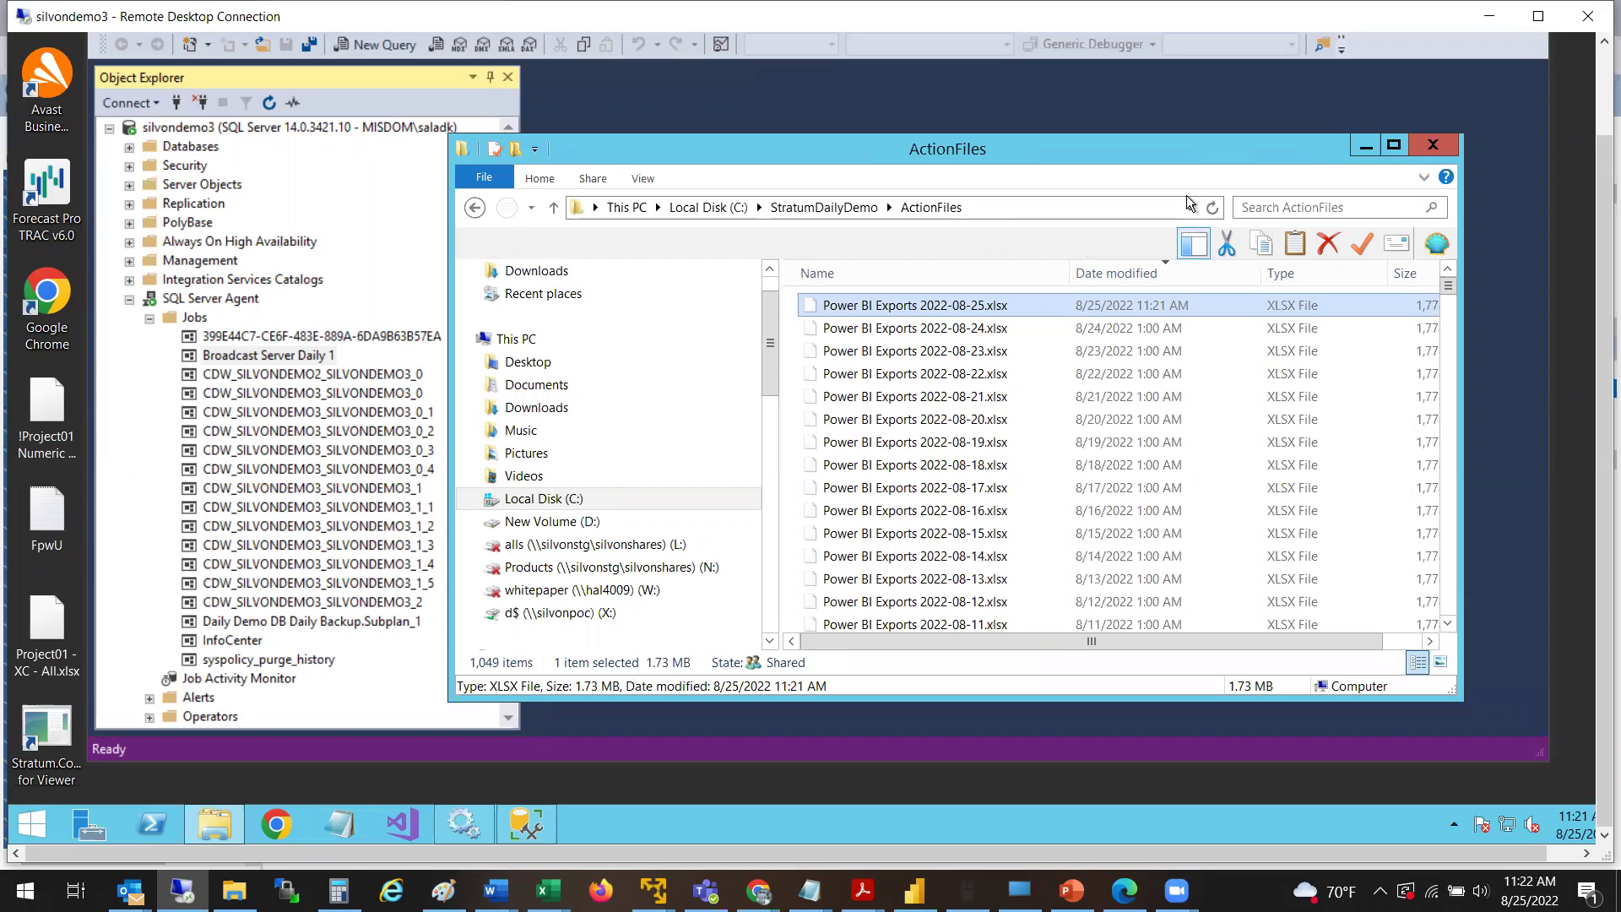
click(1363, 145)
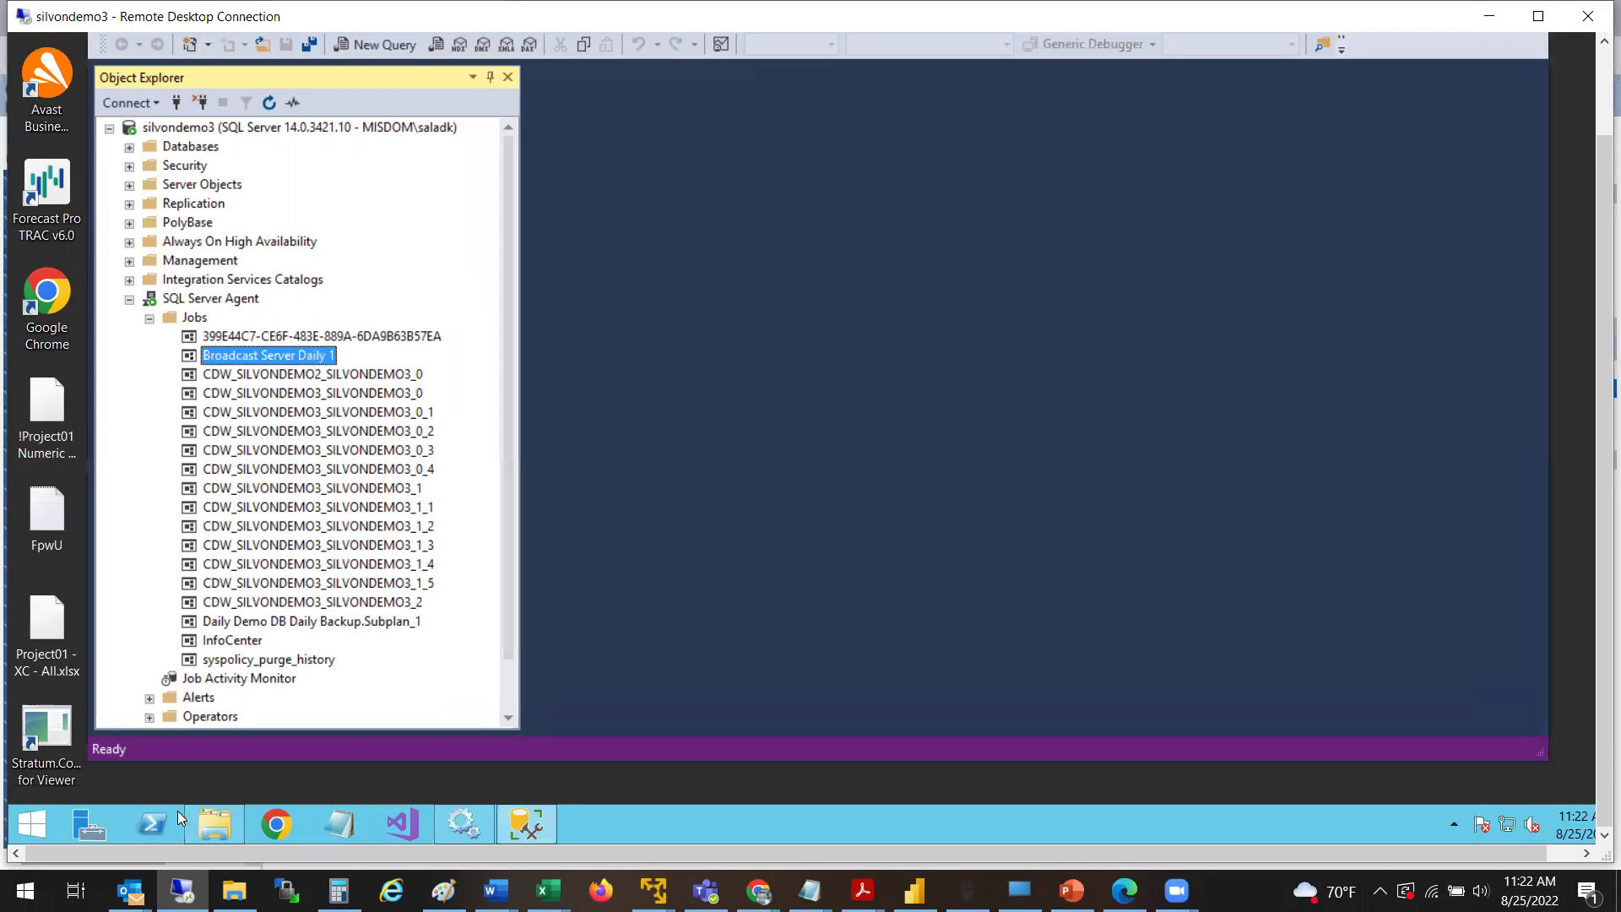
- Switch to Outlook, read the newest PowerBI Sales Exports message in the Alerts folder, and close it
key(super+alt+1)
click(288, 161)
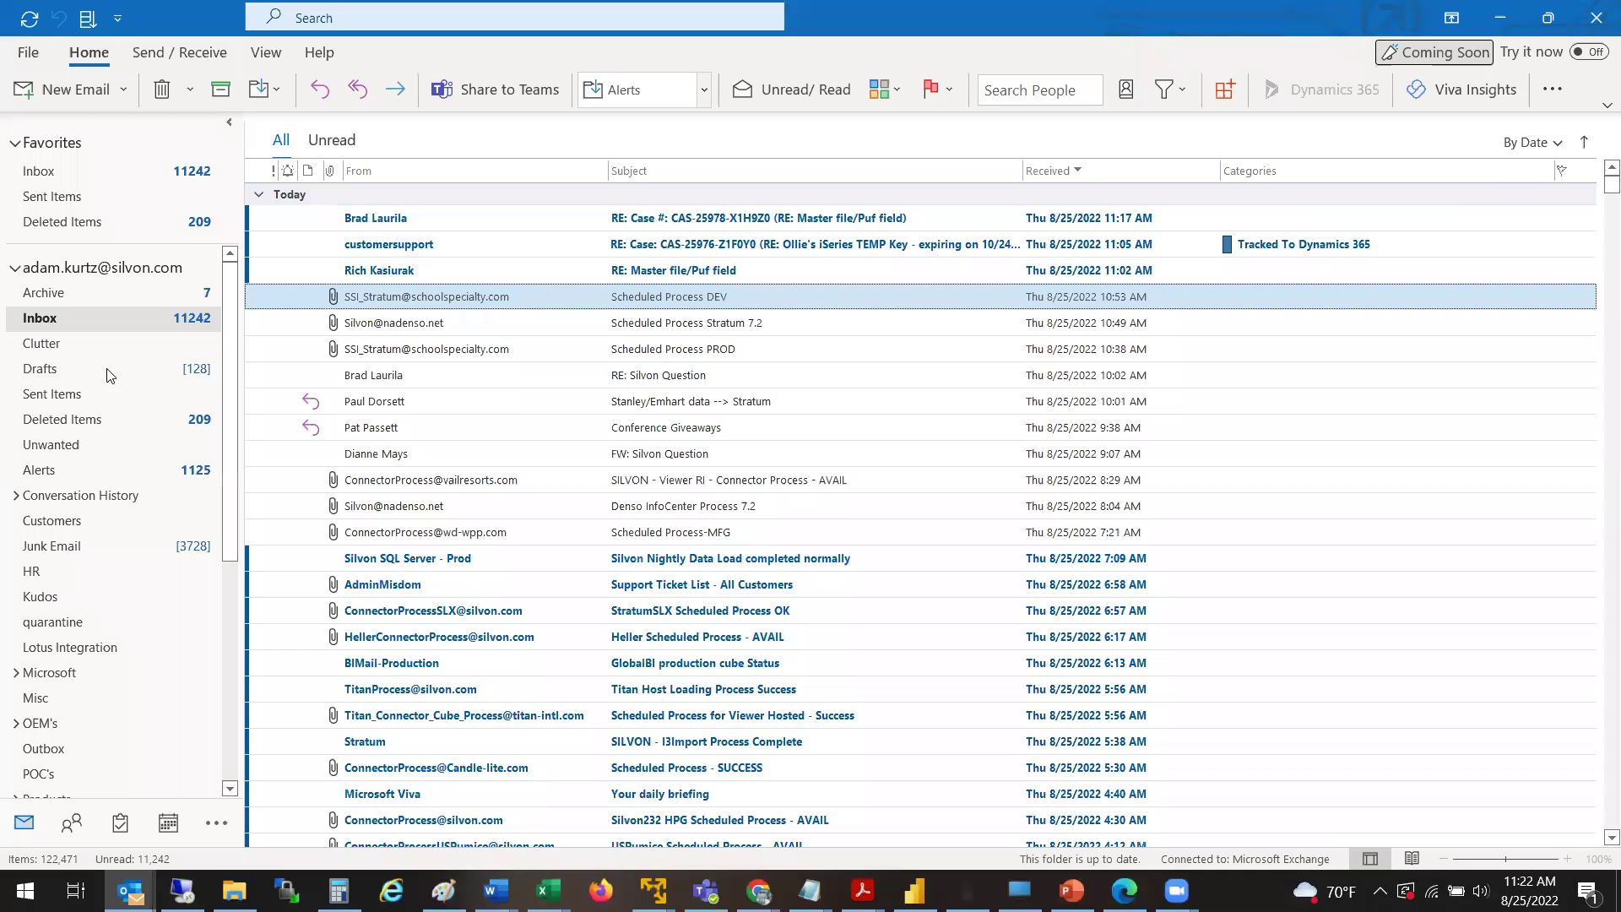
click(173, 368)
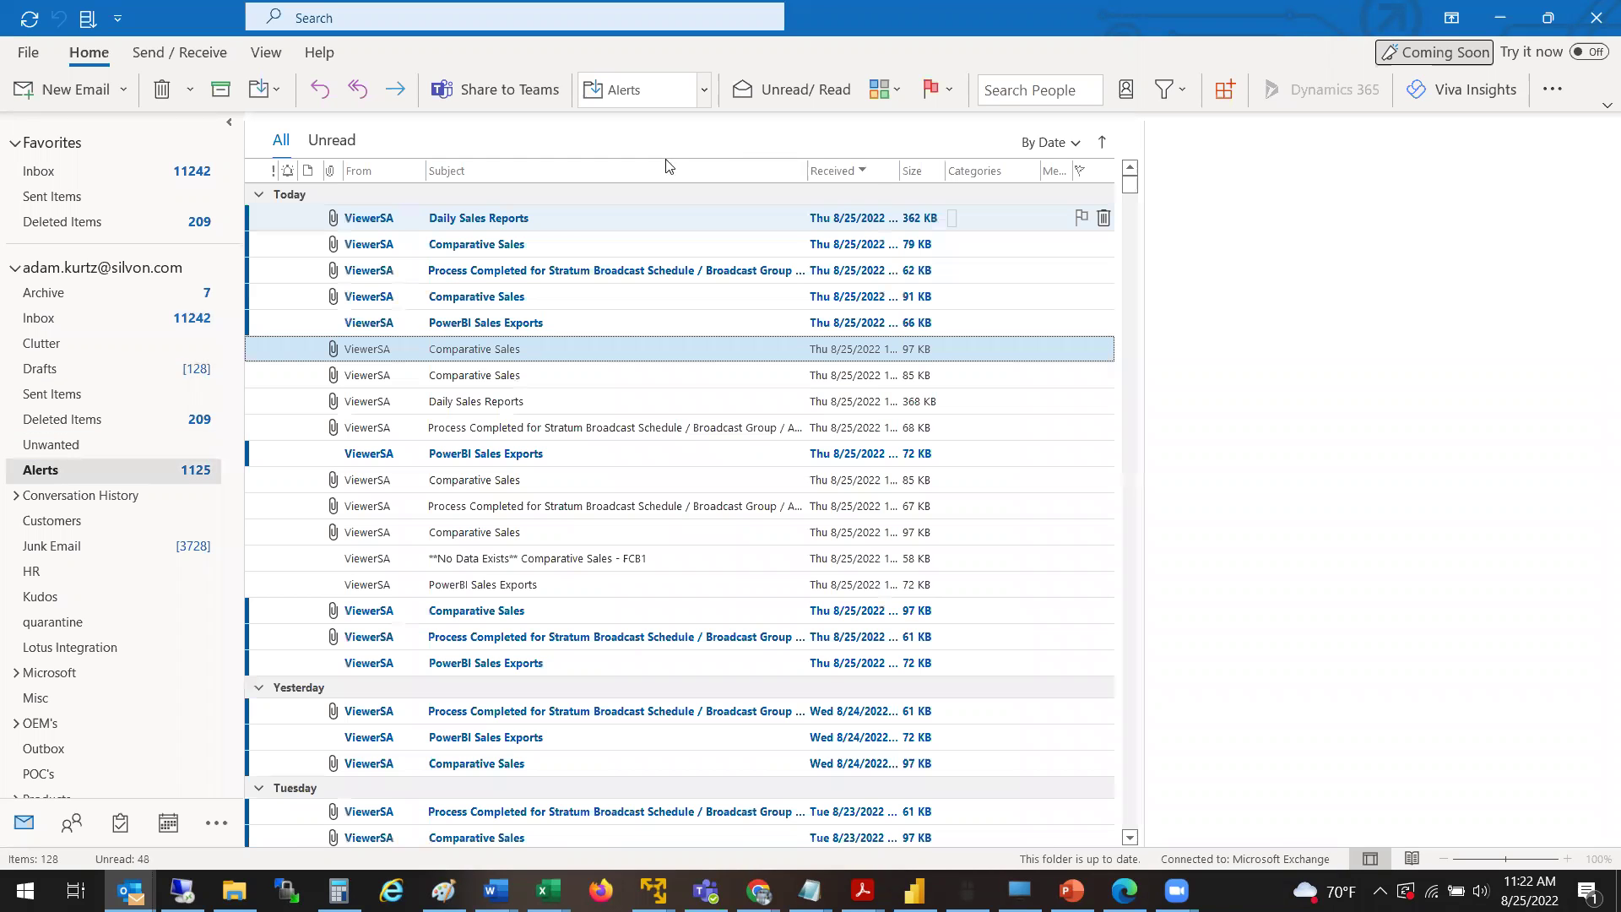
click(642, 323)
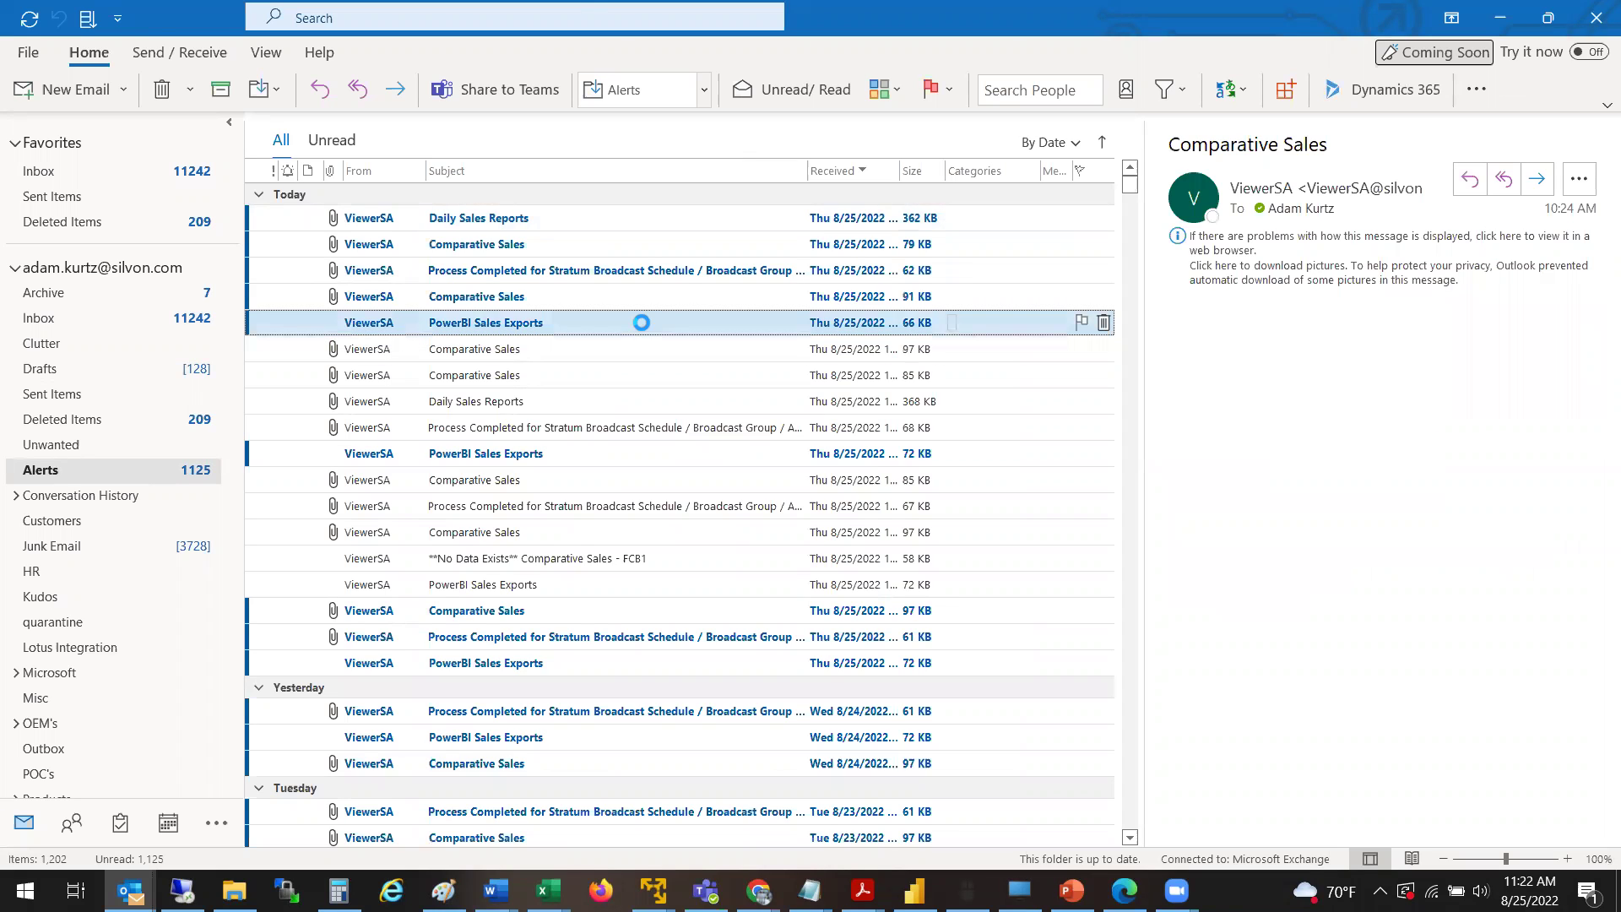
double_click(642, 322)
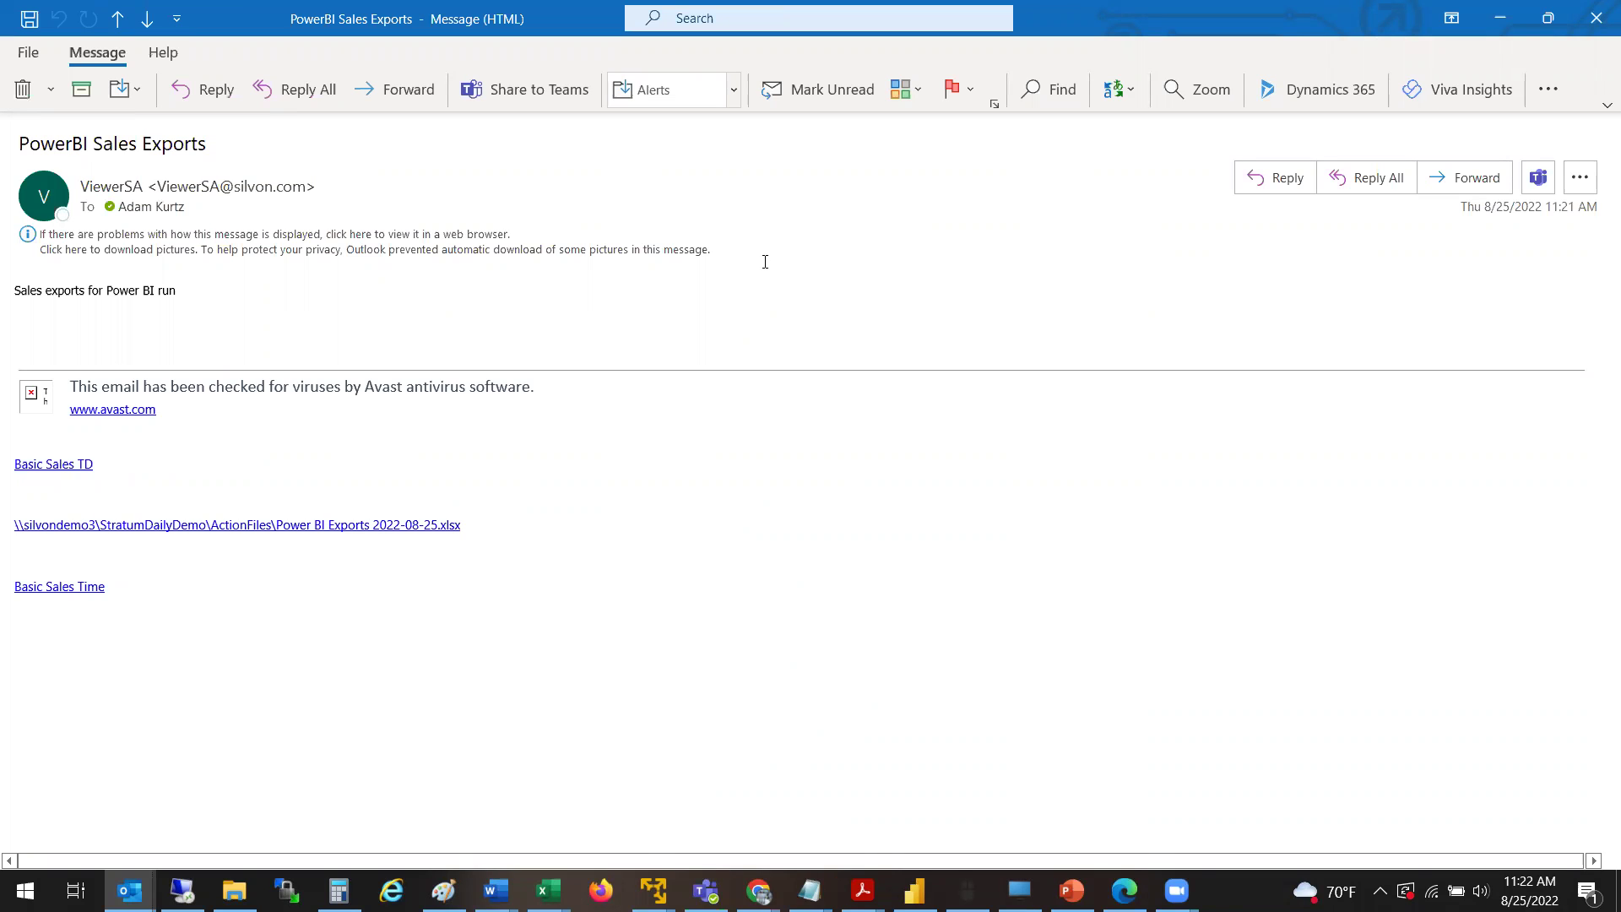
click(1595, 14)
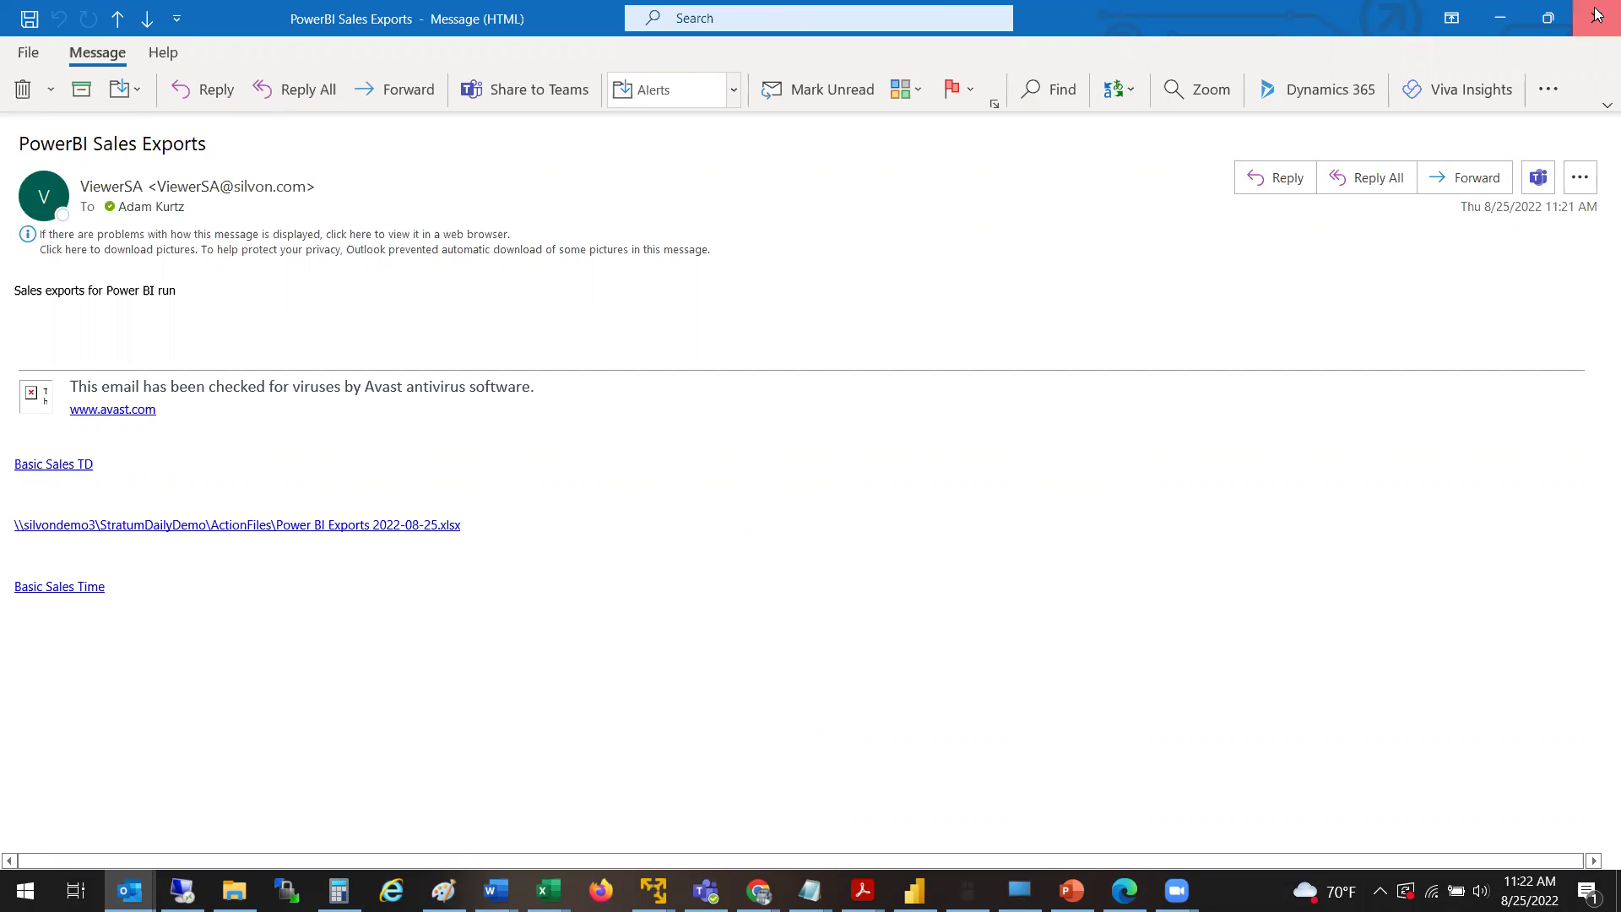
- Open the newest Comparative Sales message from today and bring up its attached Comparative Sales 2022-08-25 workbook
click(539, 301)
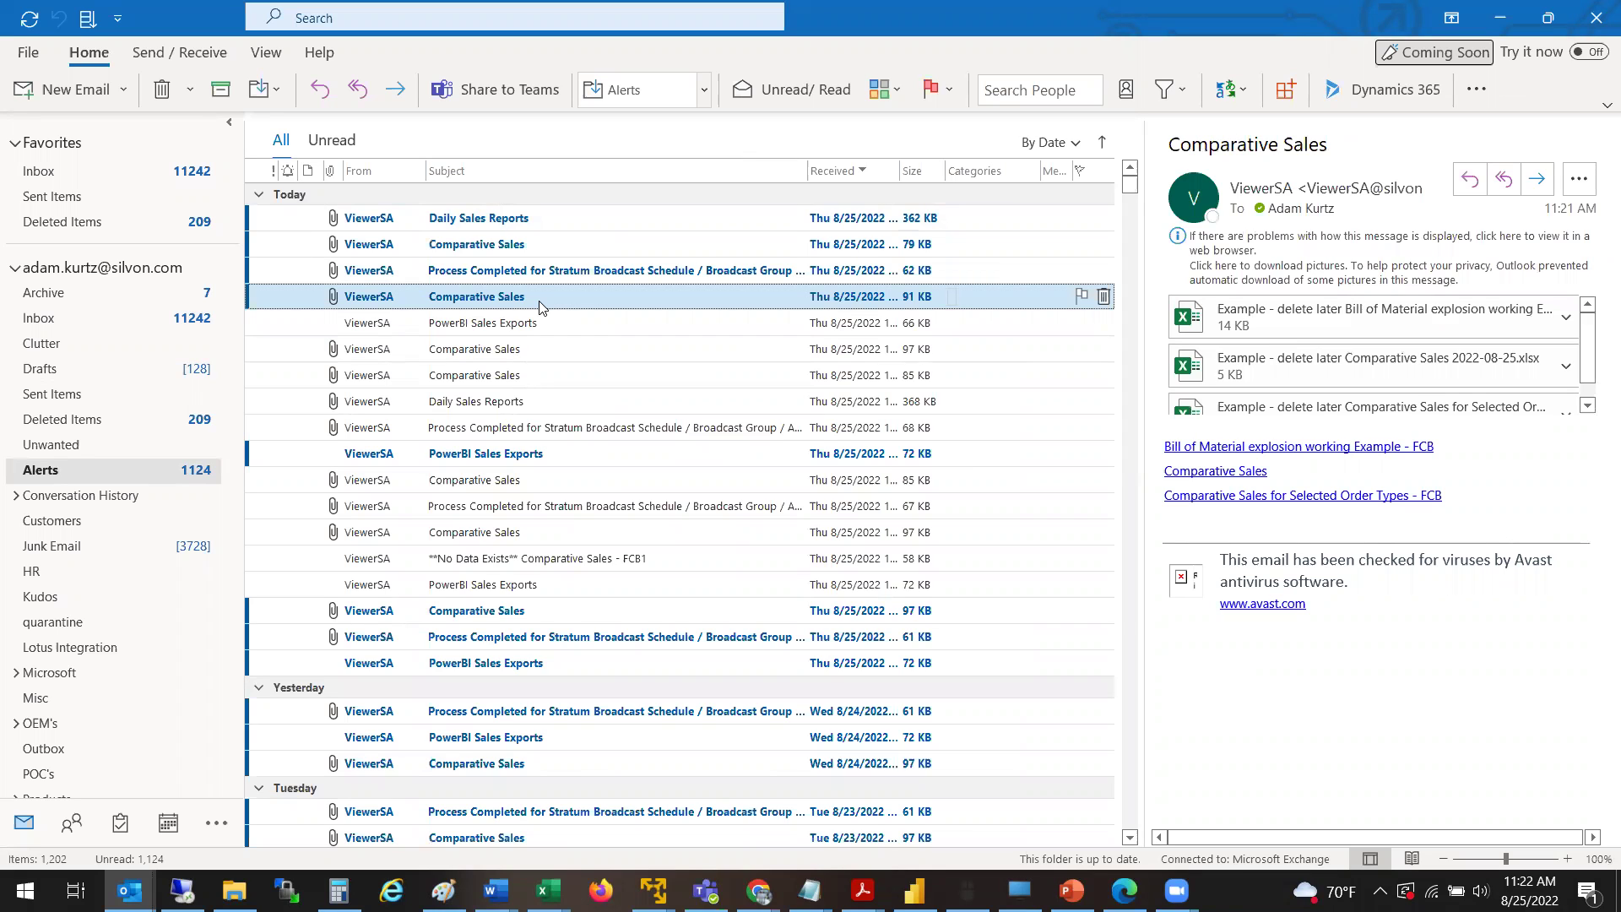
click(533, 249)
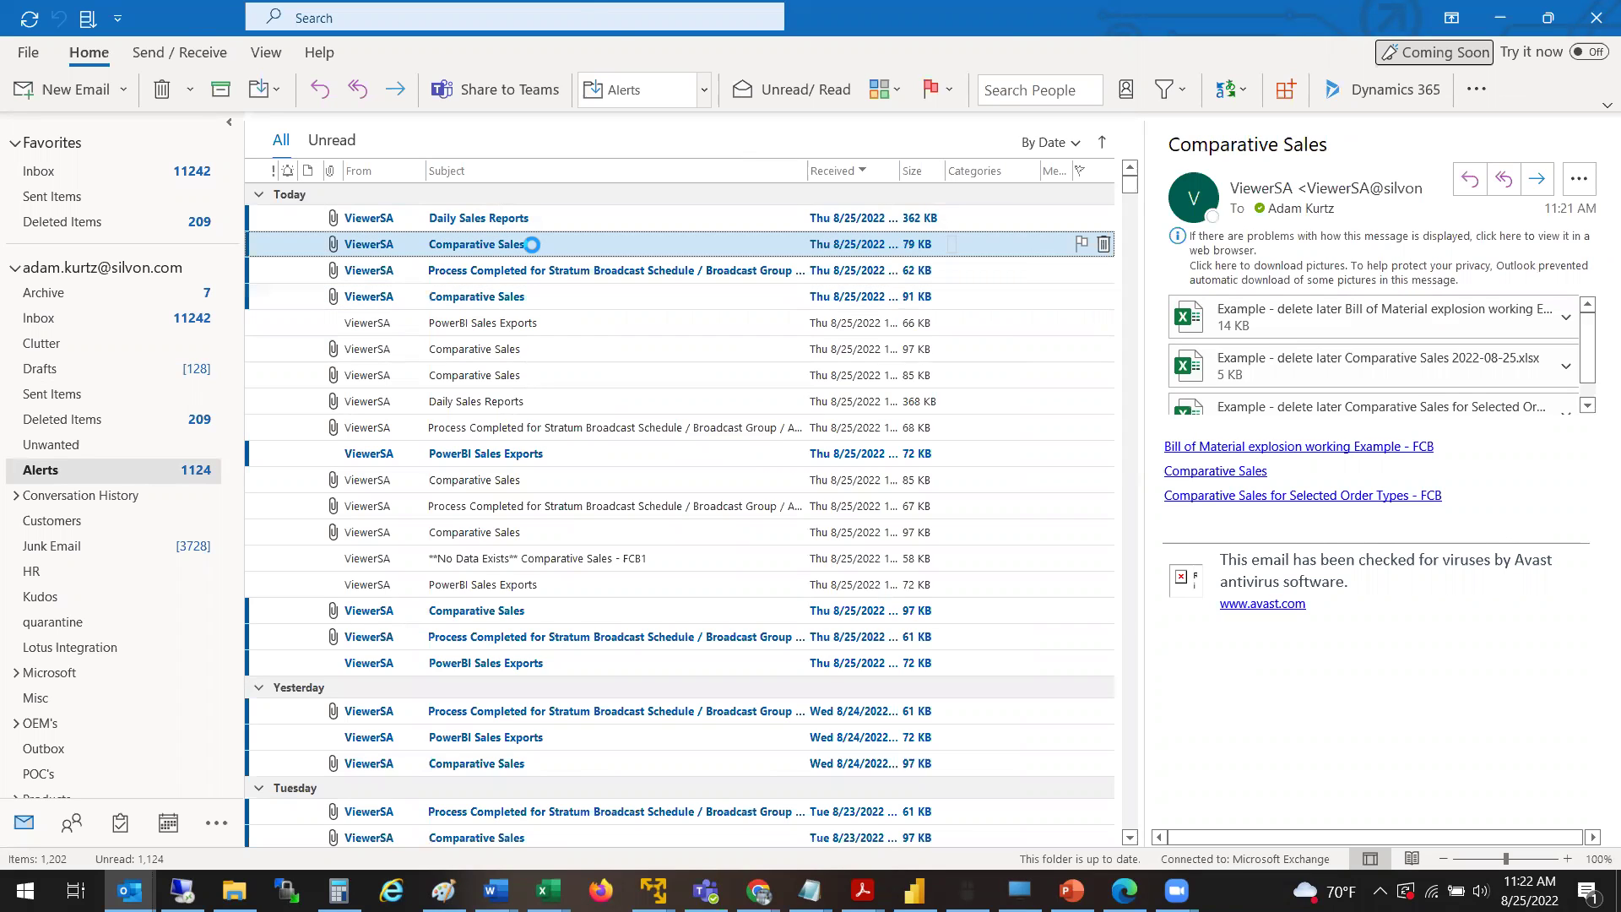
double_click(533, 249)
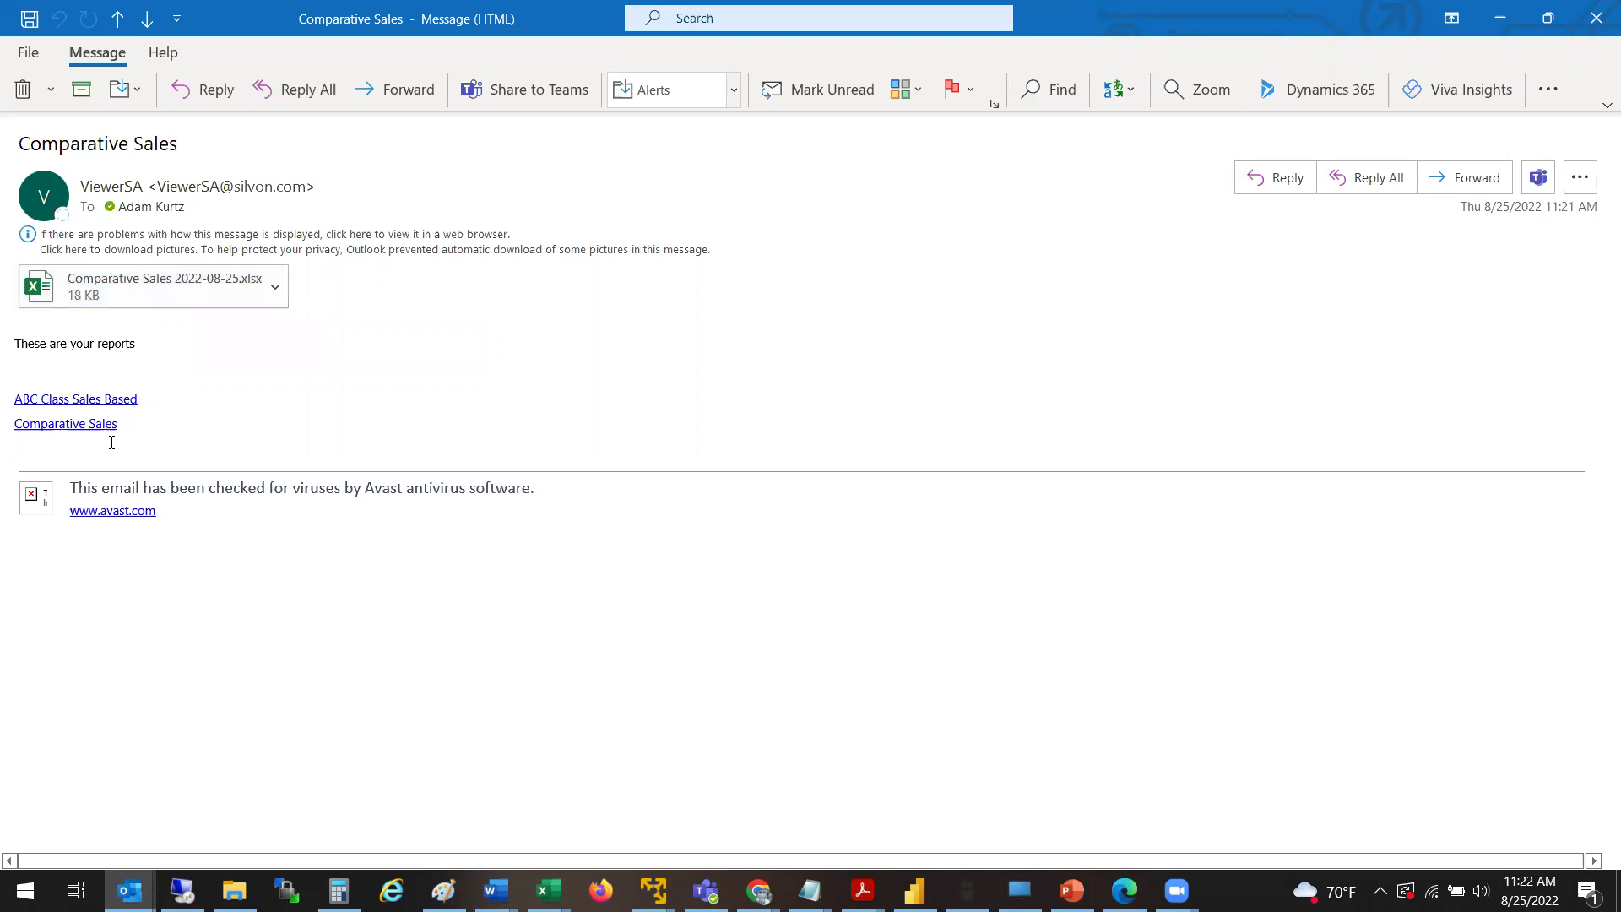
click(186, 306)
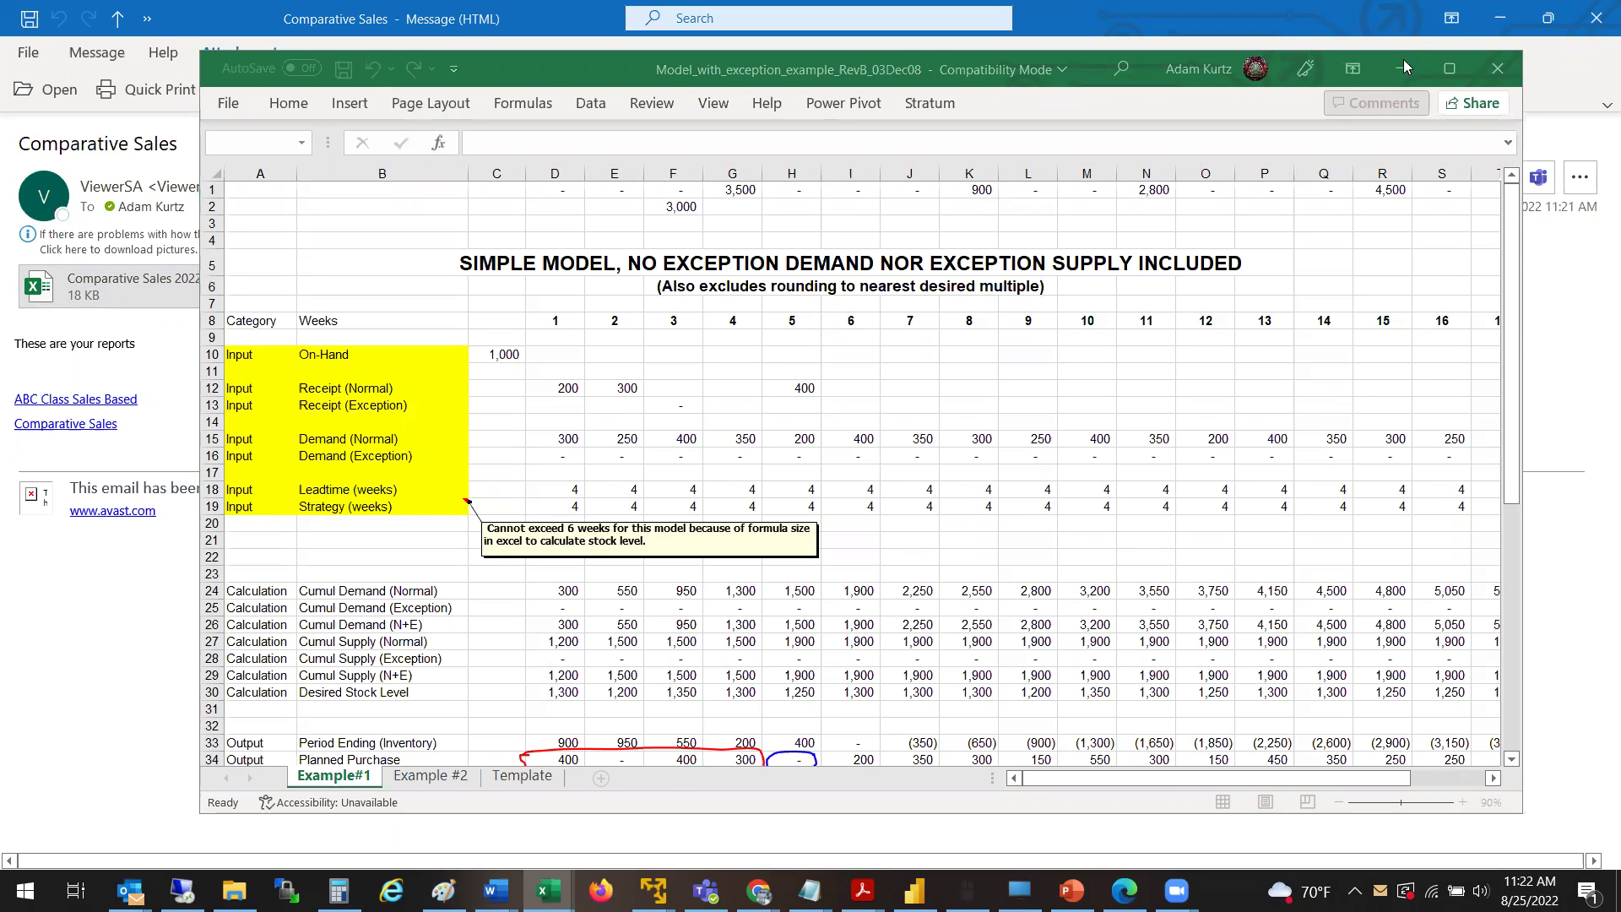
click(1403, 67)
click(823, 338)
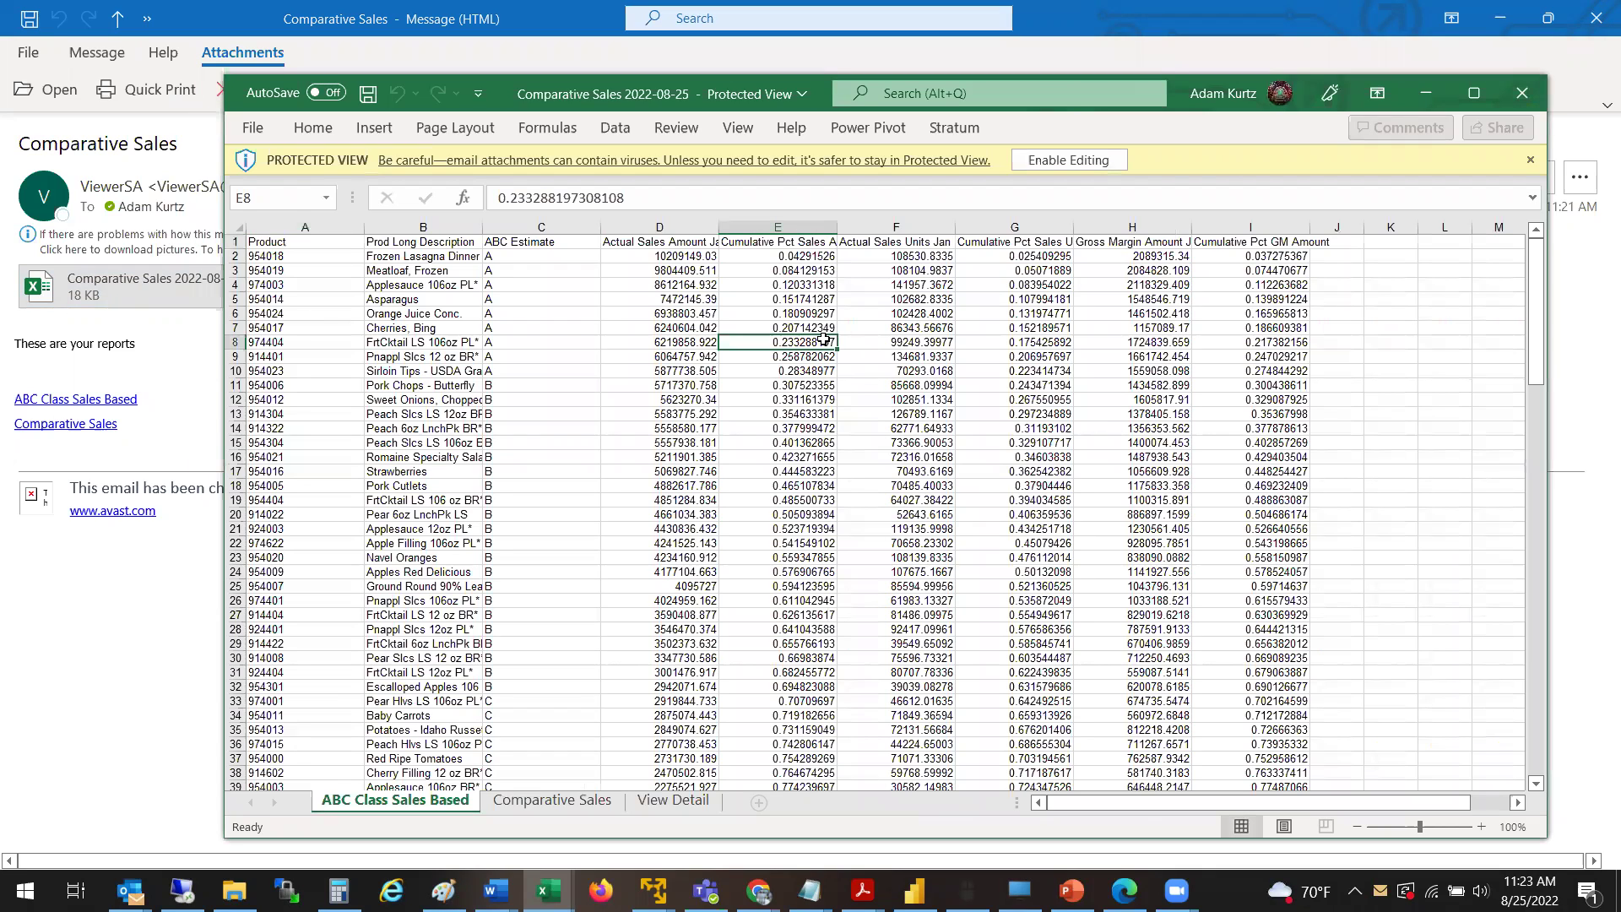
- Review the ABC Class Sales Based, Comparative Sales and View Detail sheets, and close the workbook and its message
click(677, 369)
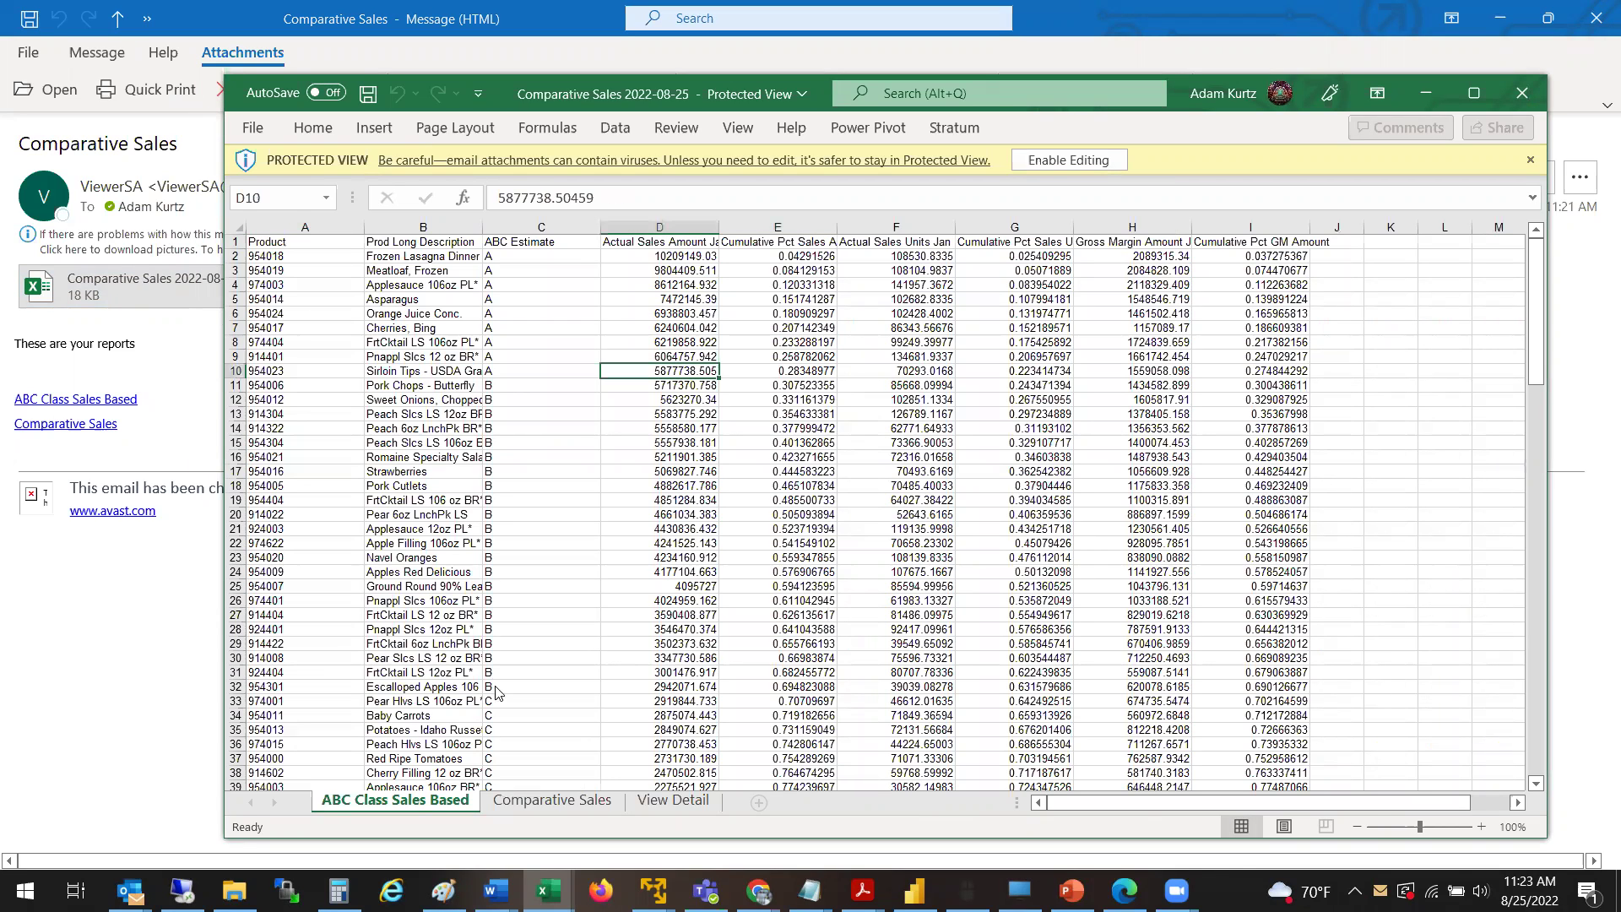
key(ctrl+Page_Down)
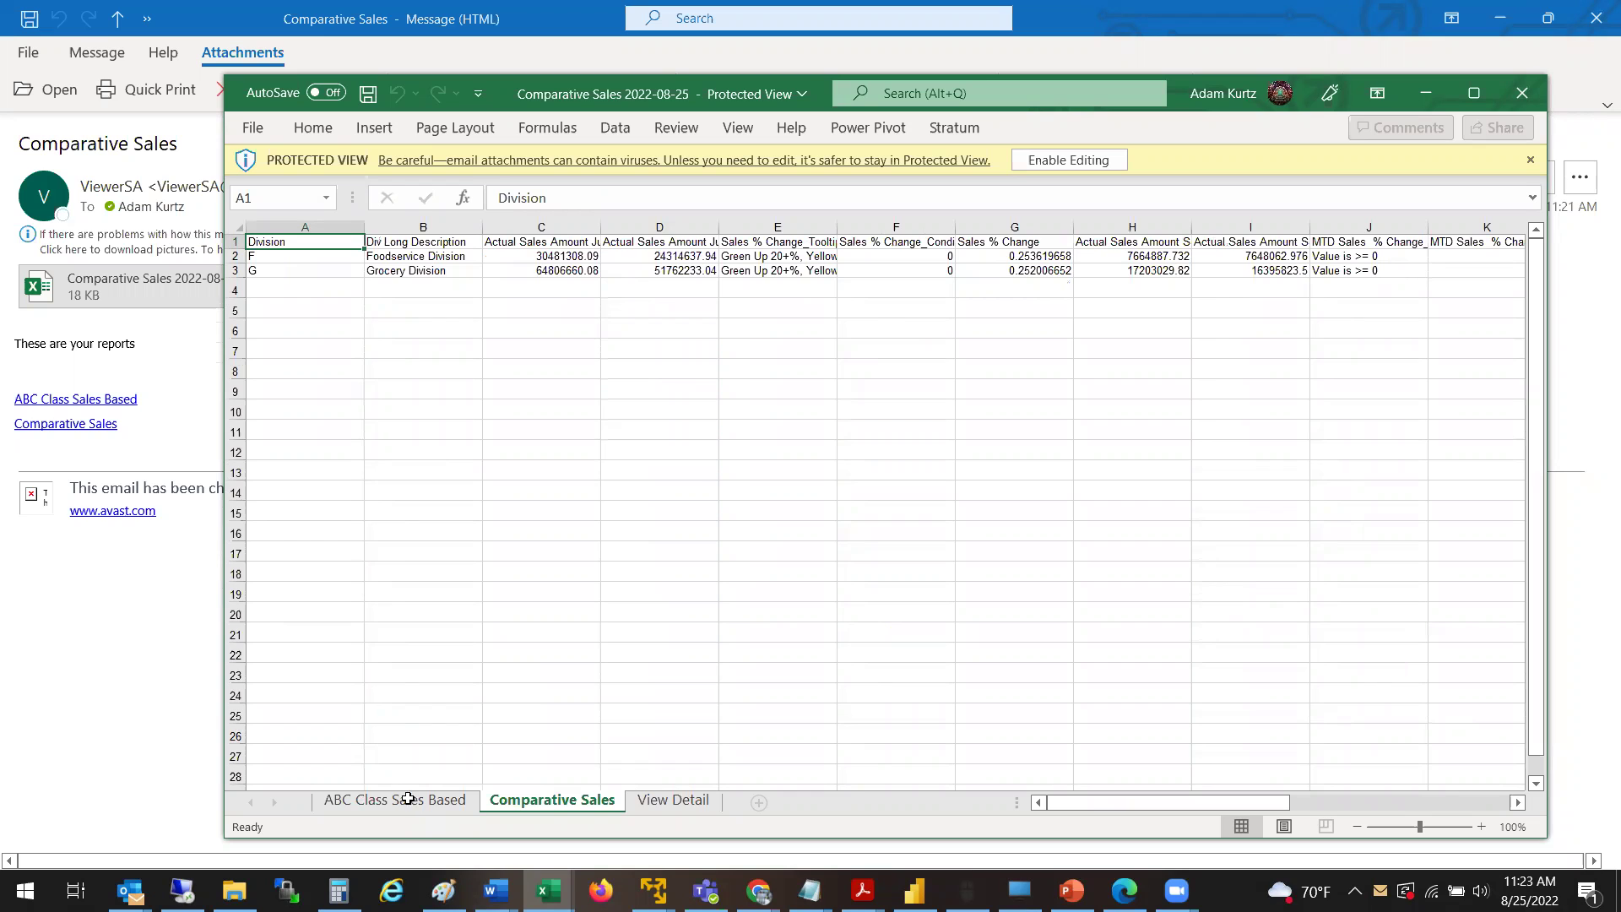
click(403, 800)
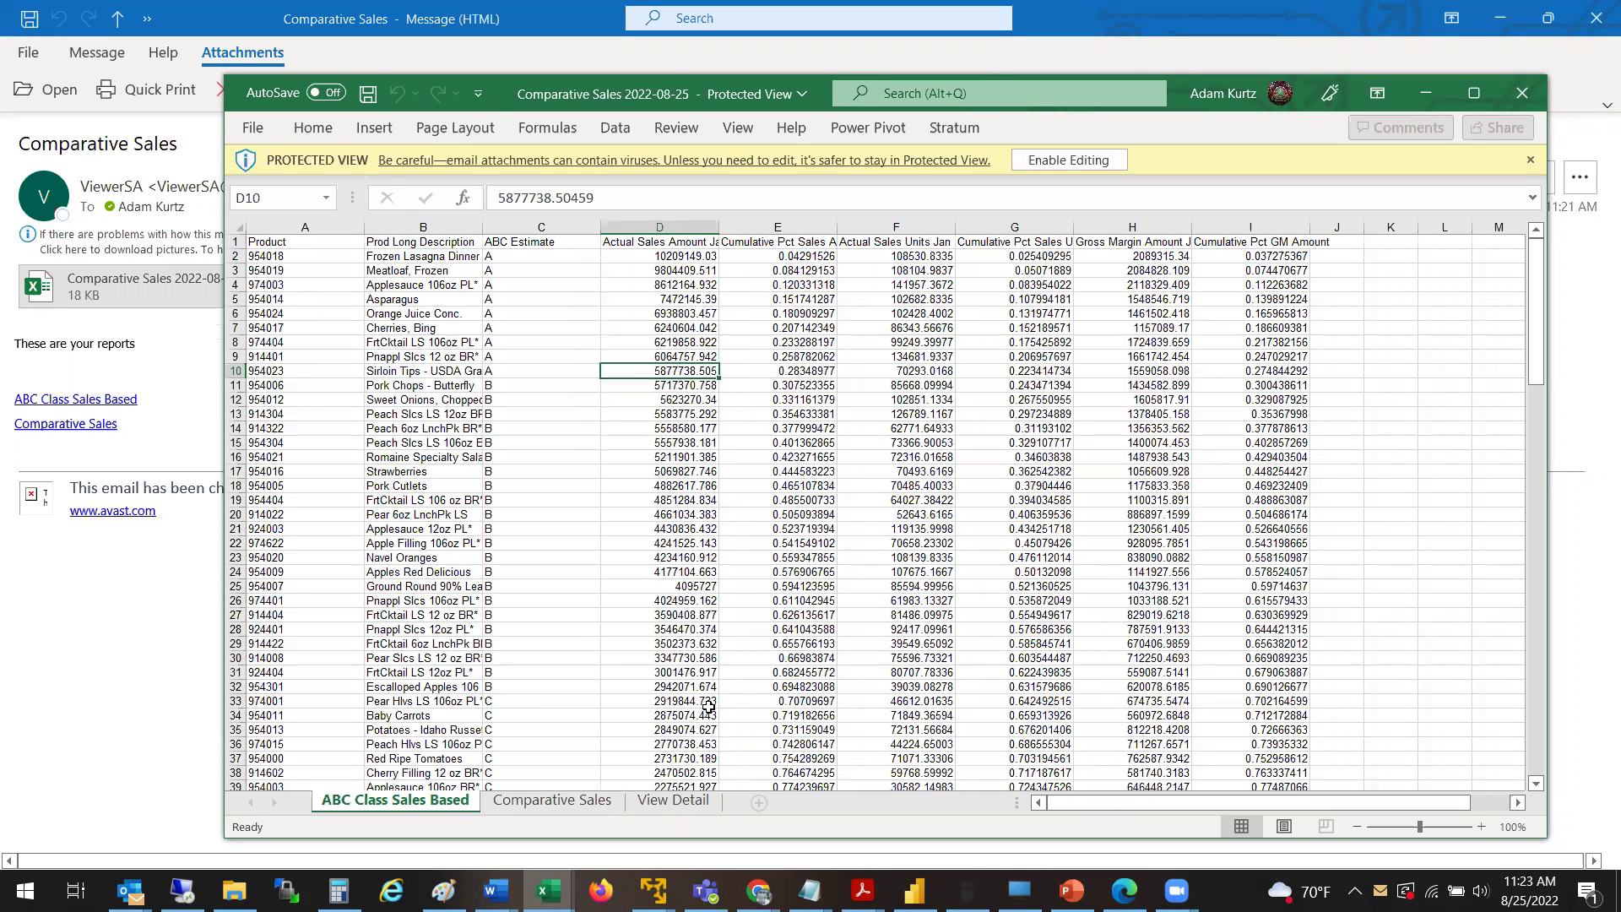
key(ctrl+Page_Down)
key(ctrl+Page_Down)
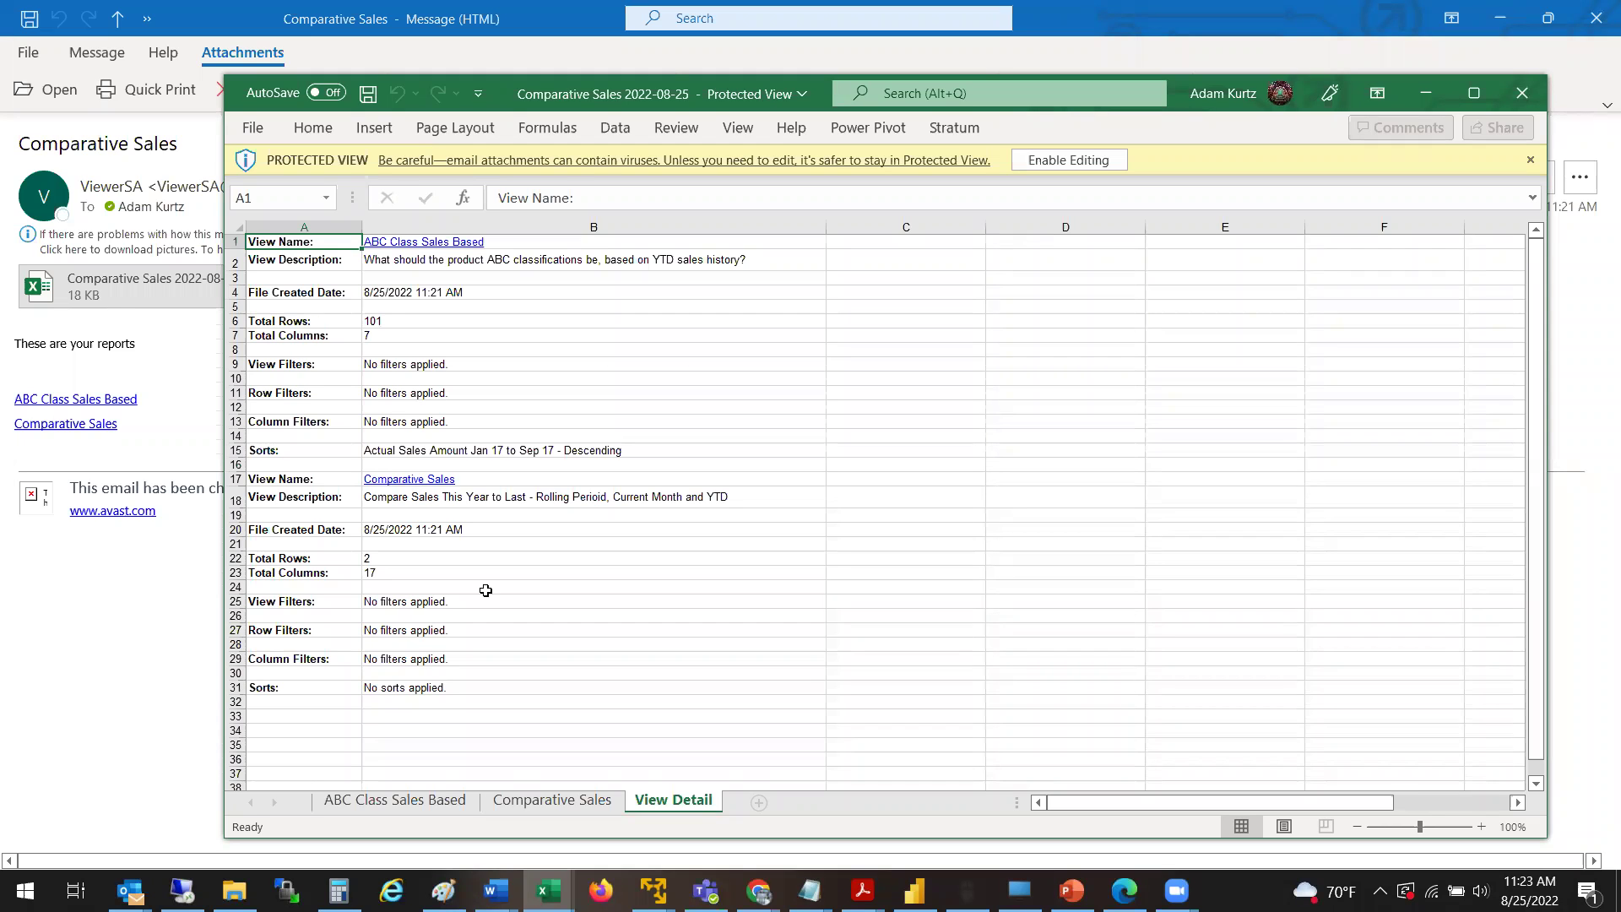
click(1520, 95)
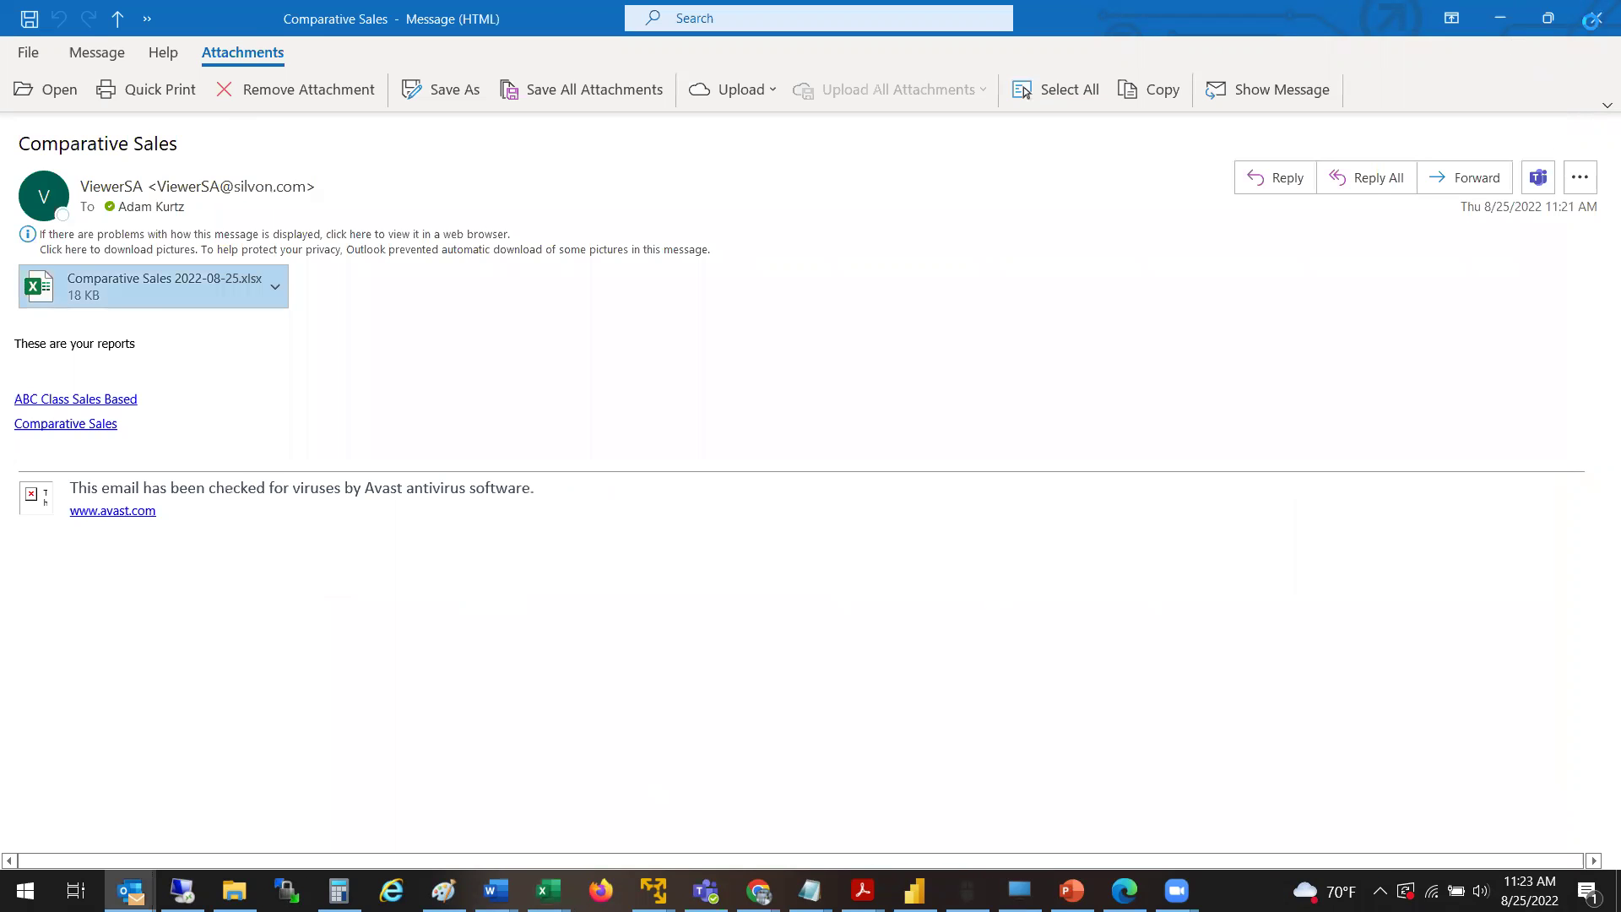
click(1595, 18)
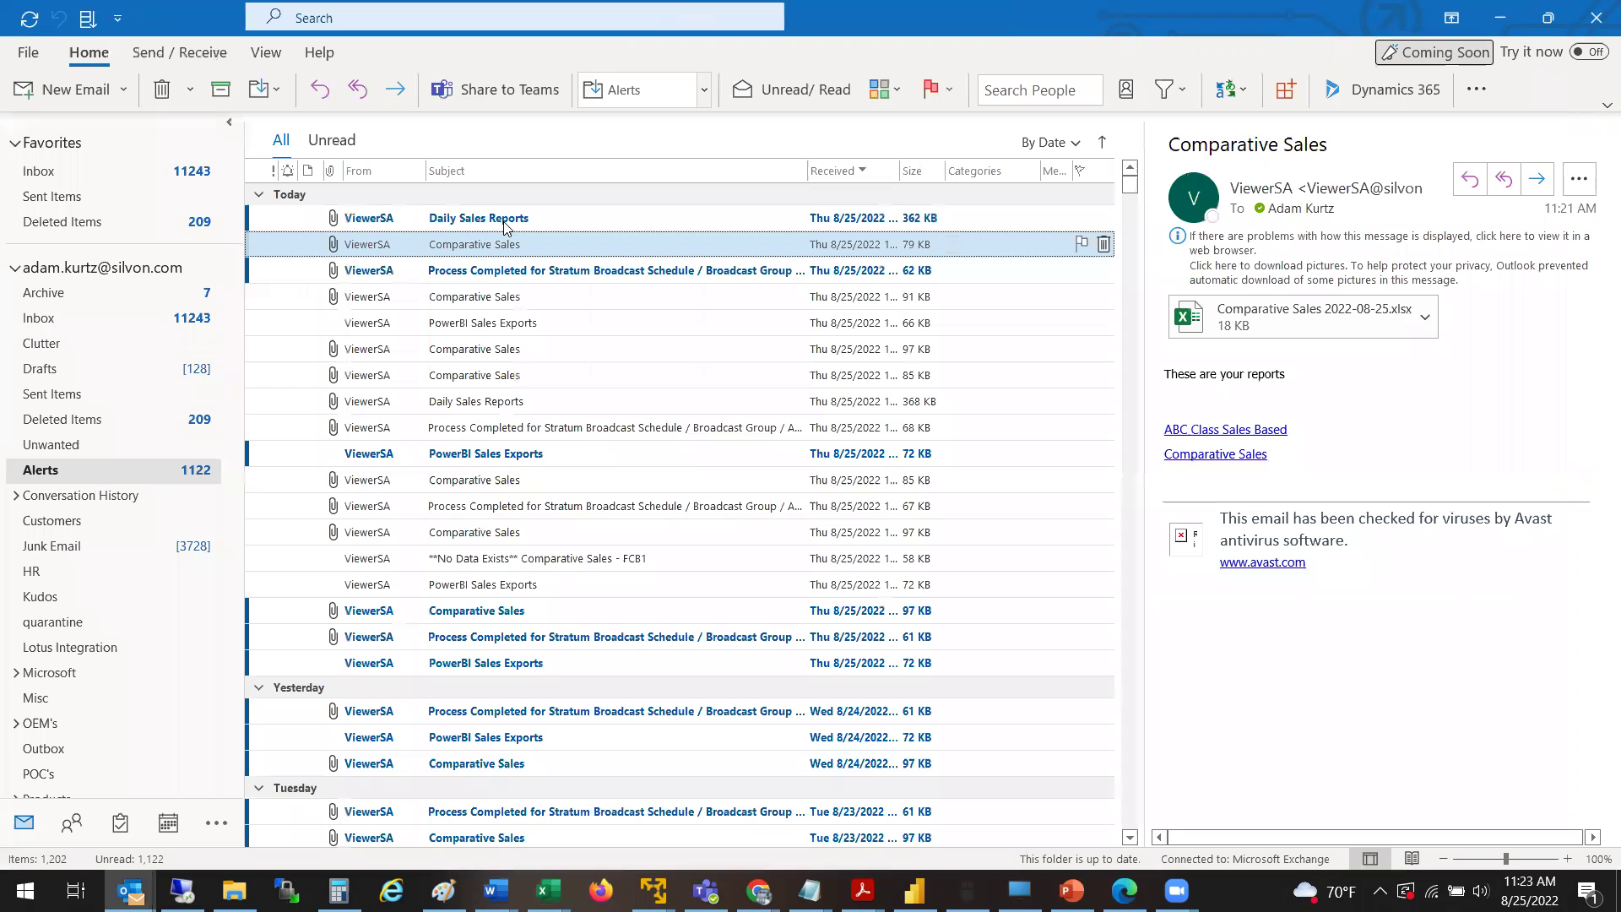
- Preview the workbook attached to the newest Daily Sales Reports message, including its Sales to Plan Performance and Open Order Review sheets
double_click(485, 227)
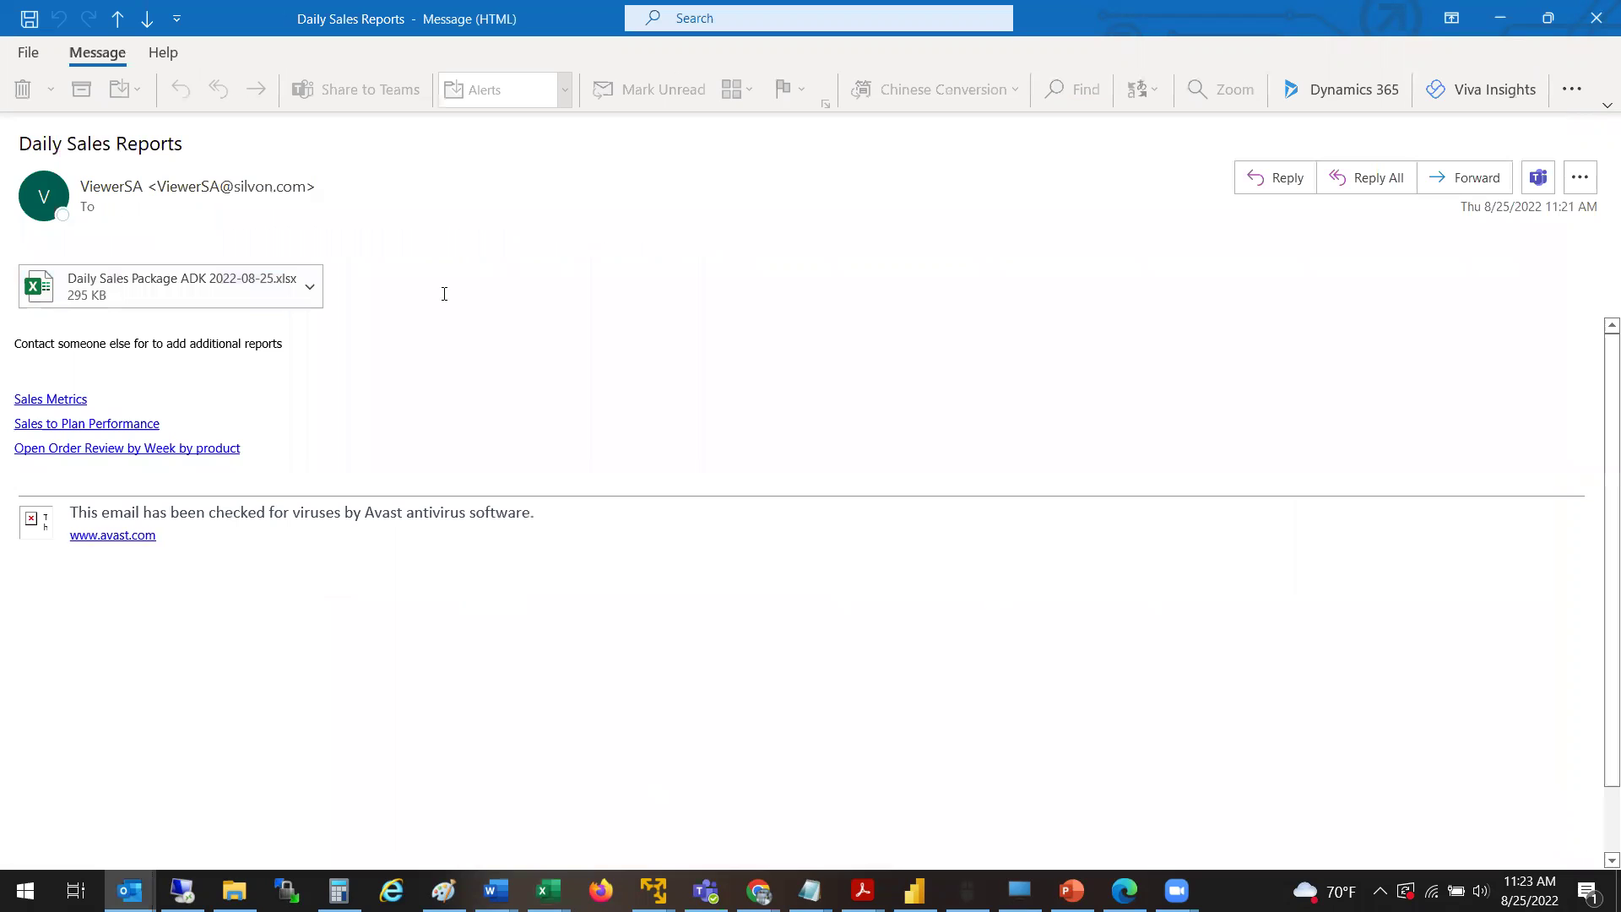
click(173, 307)
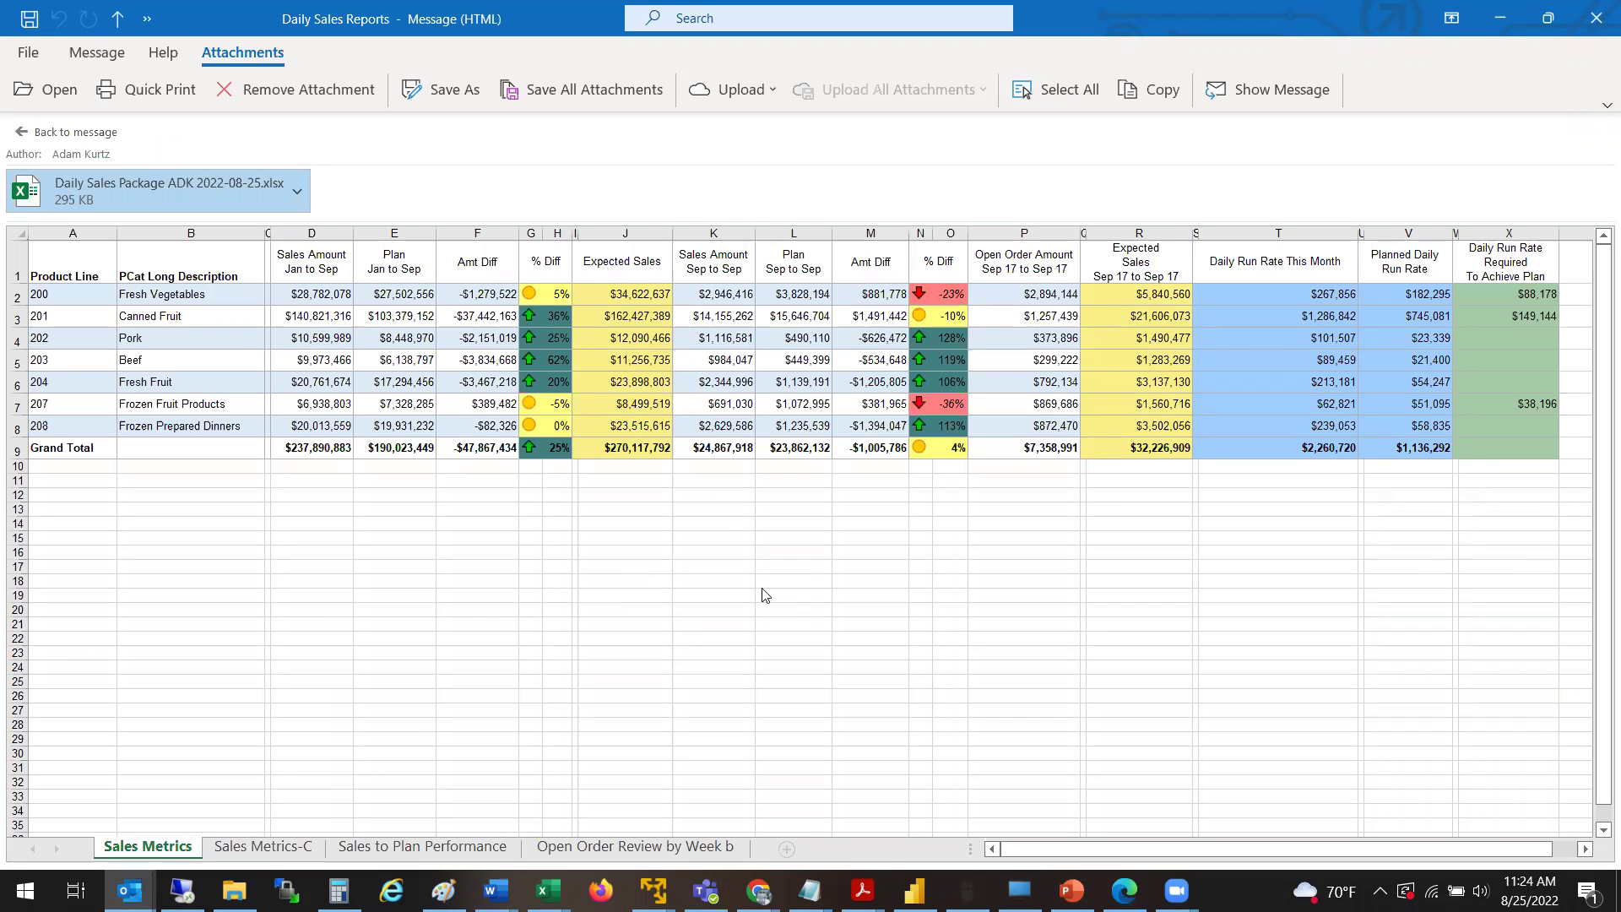
click(404, 857)
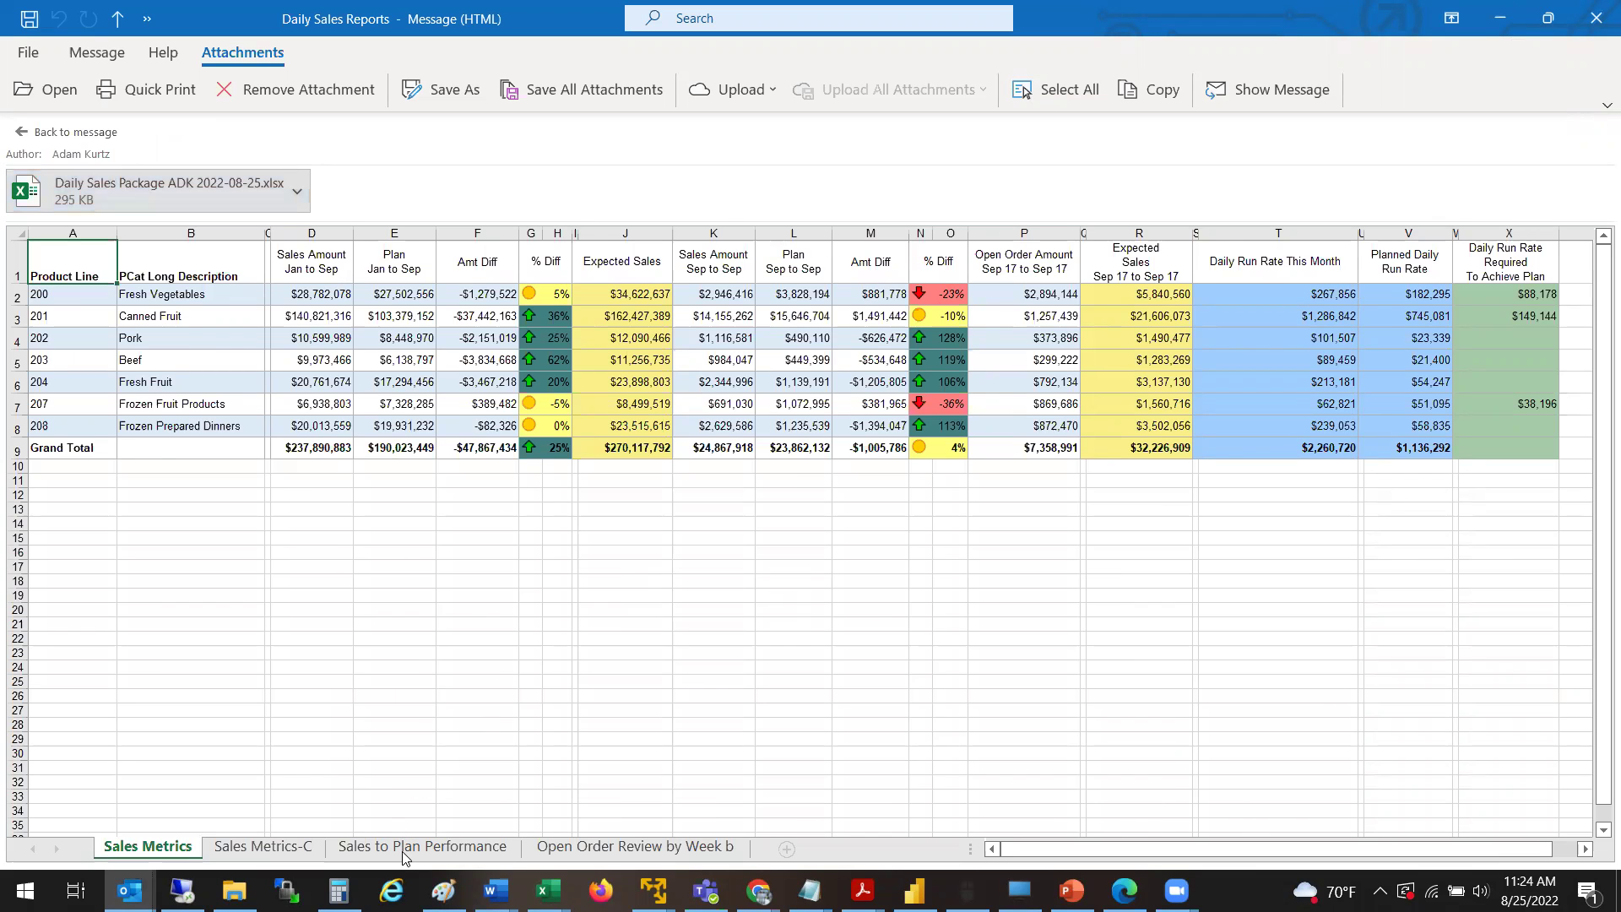
click(404, 851)
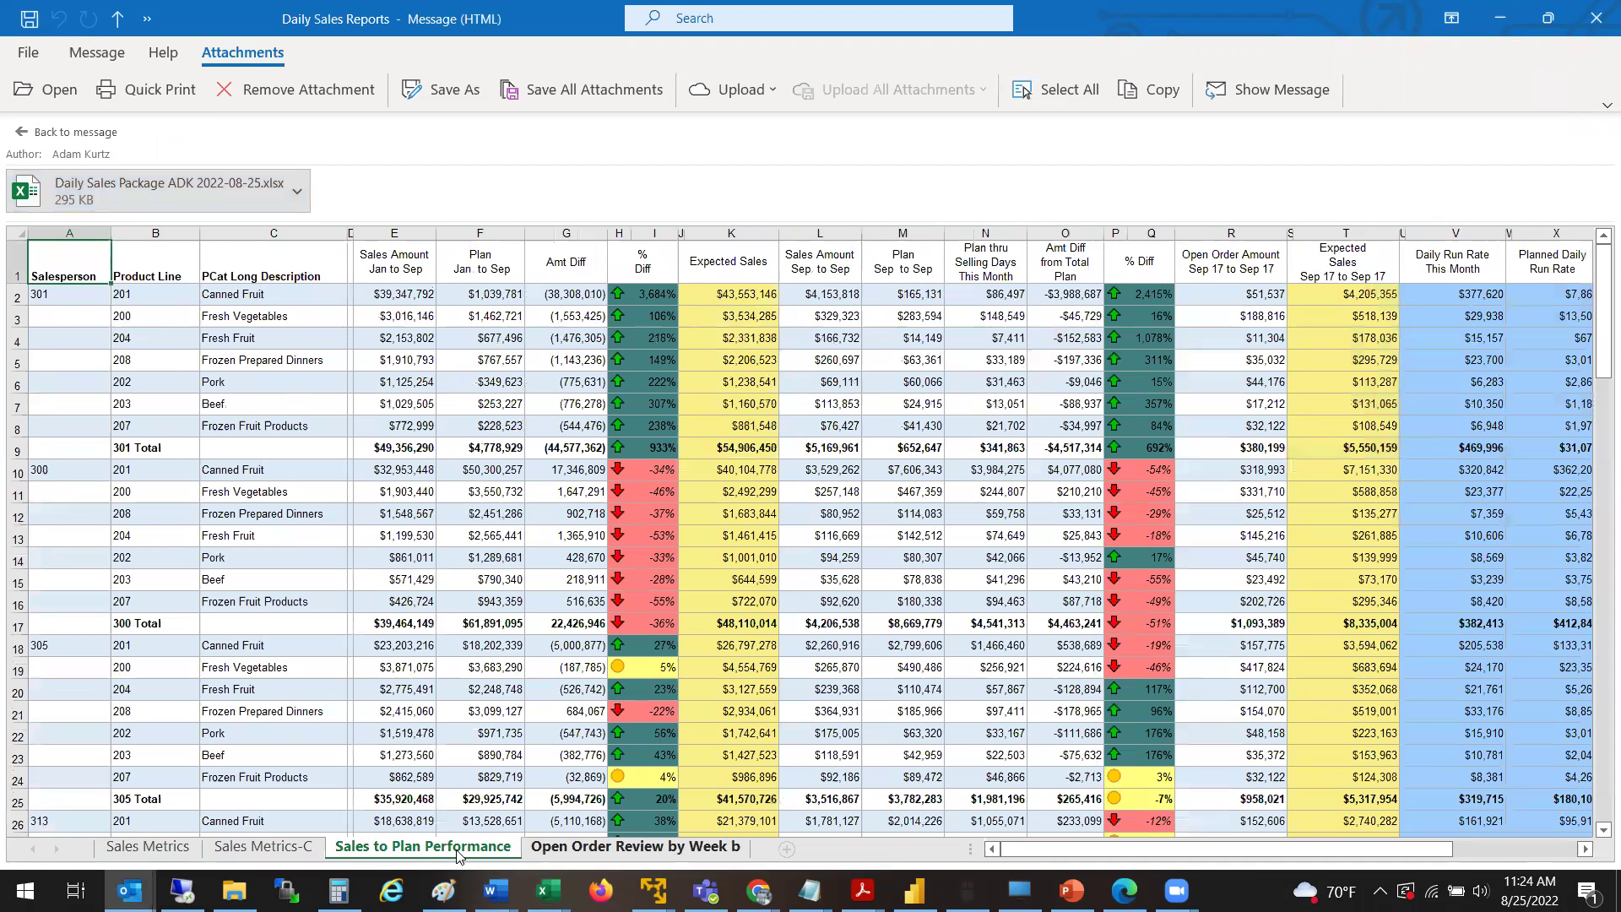
key(ctrl+Page_Down)
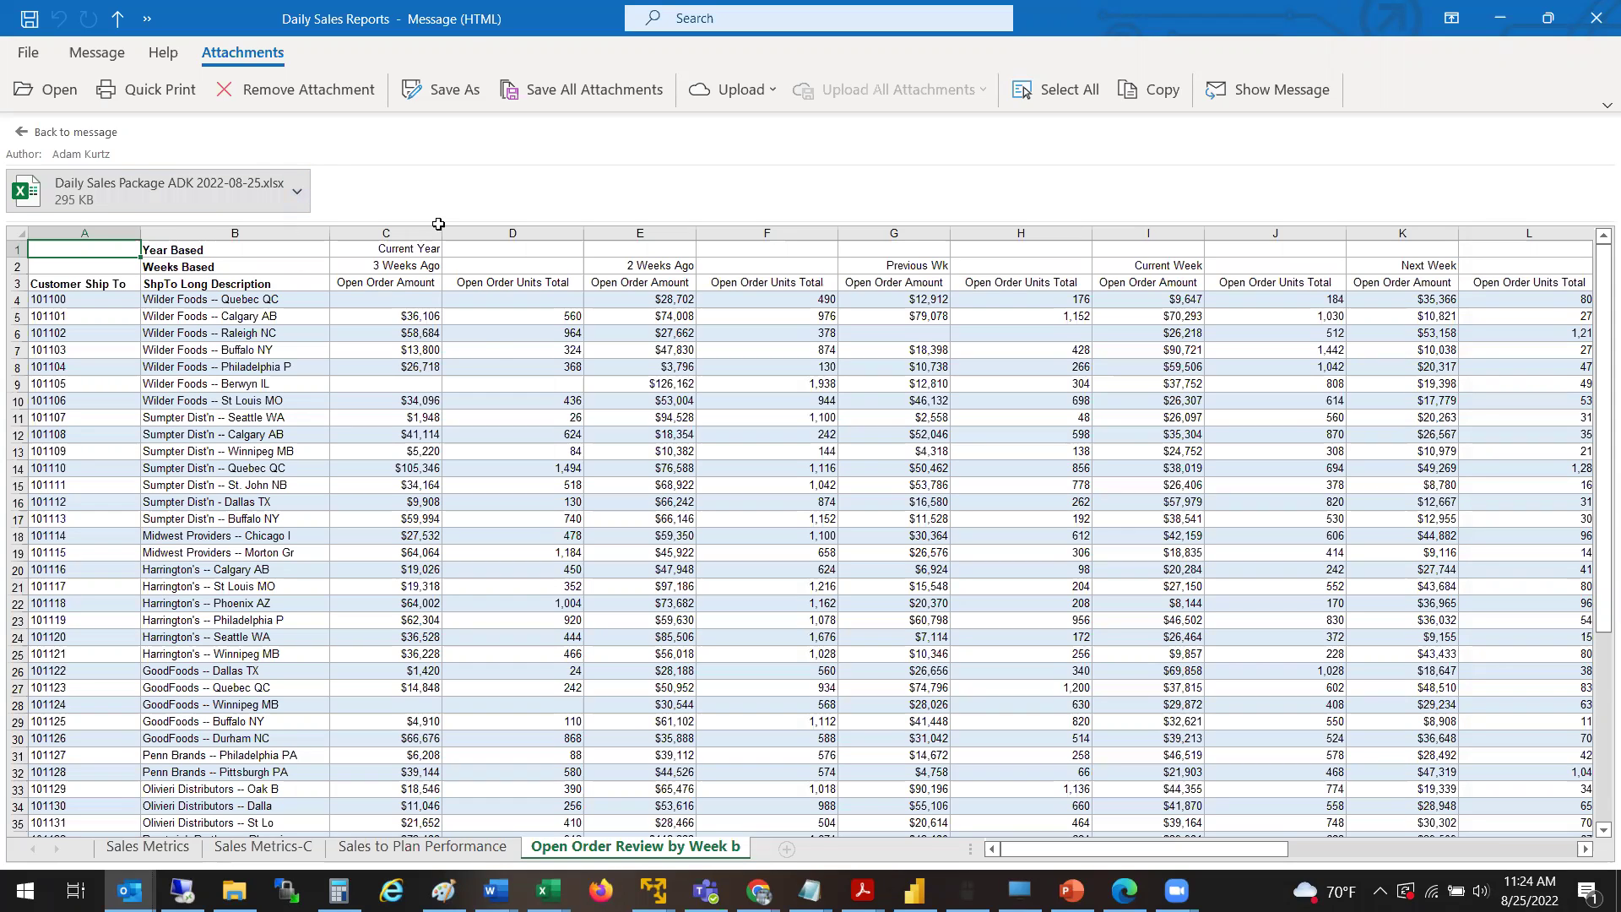
- Revisit the Sales to Plan Performance and Sales Metrics sheets, and close the attachment preview and the Daily Sales Reports message
click(478, 849)
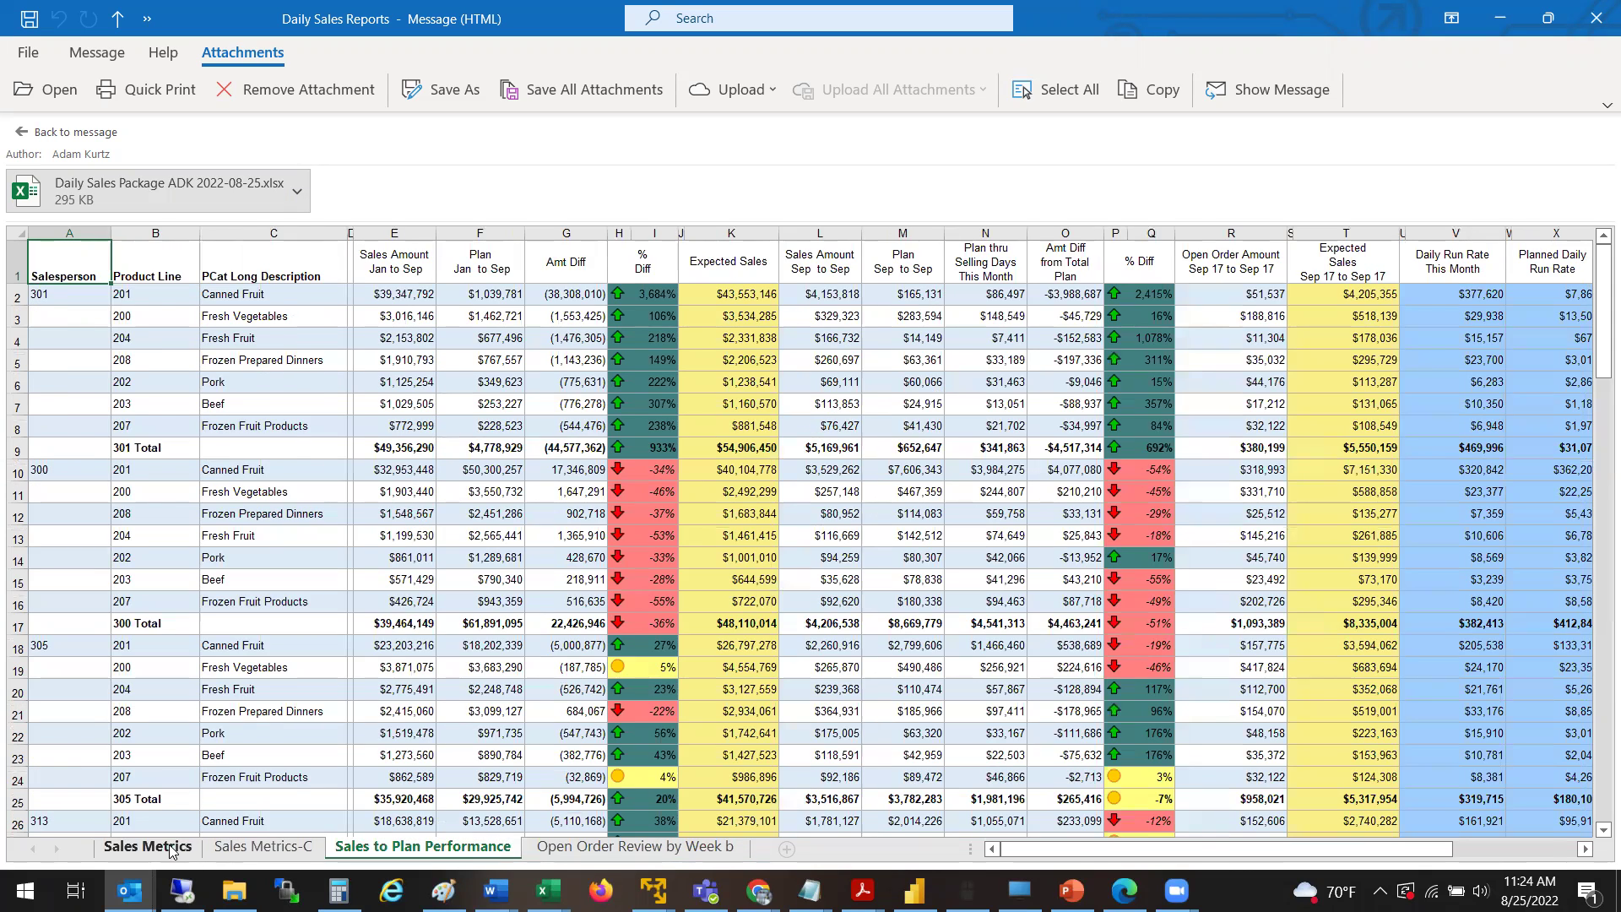
click(148, 847)
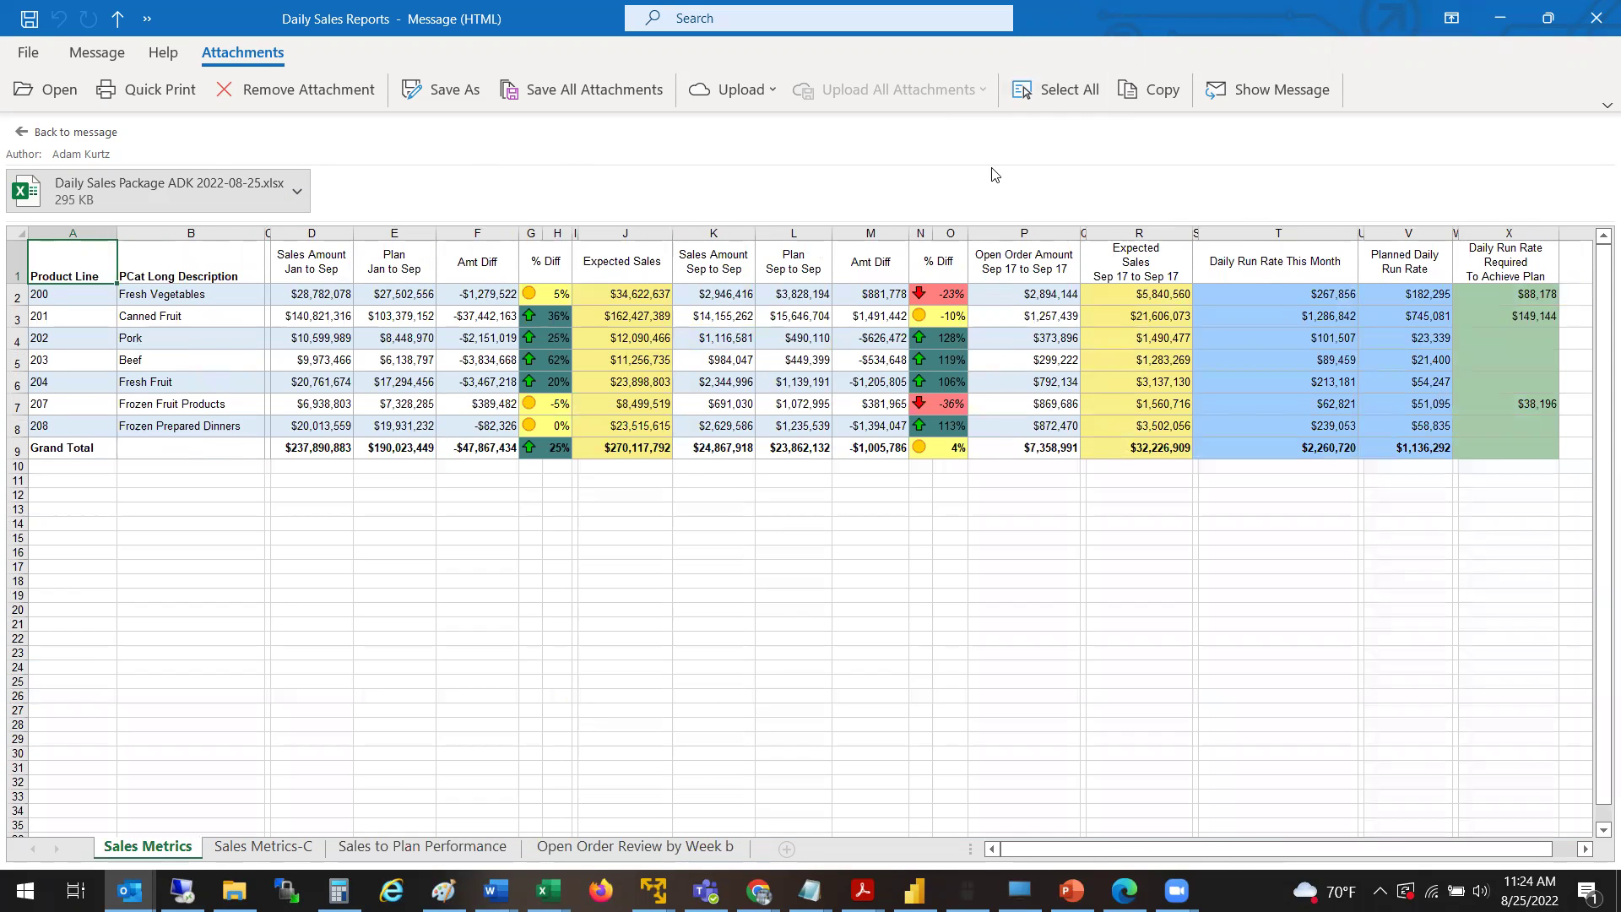
click(80, 132)
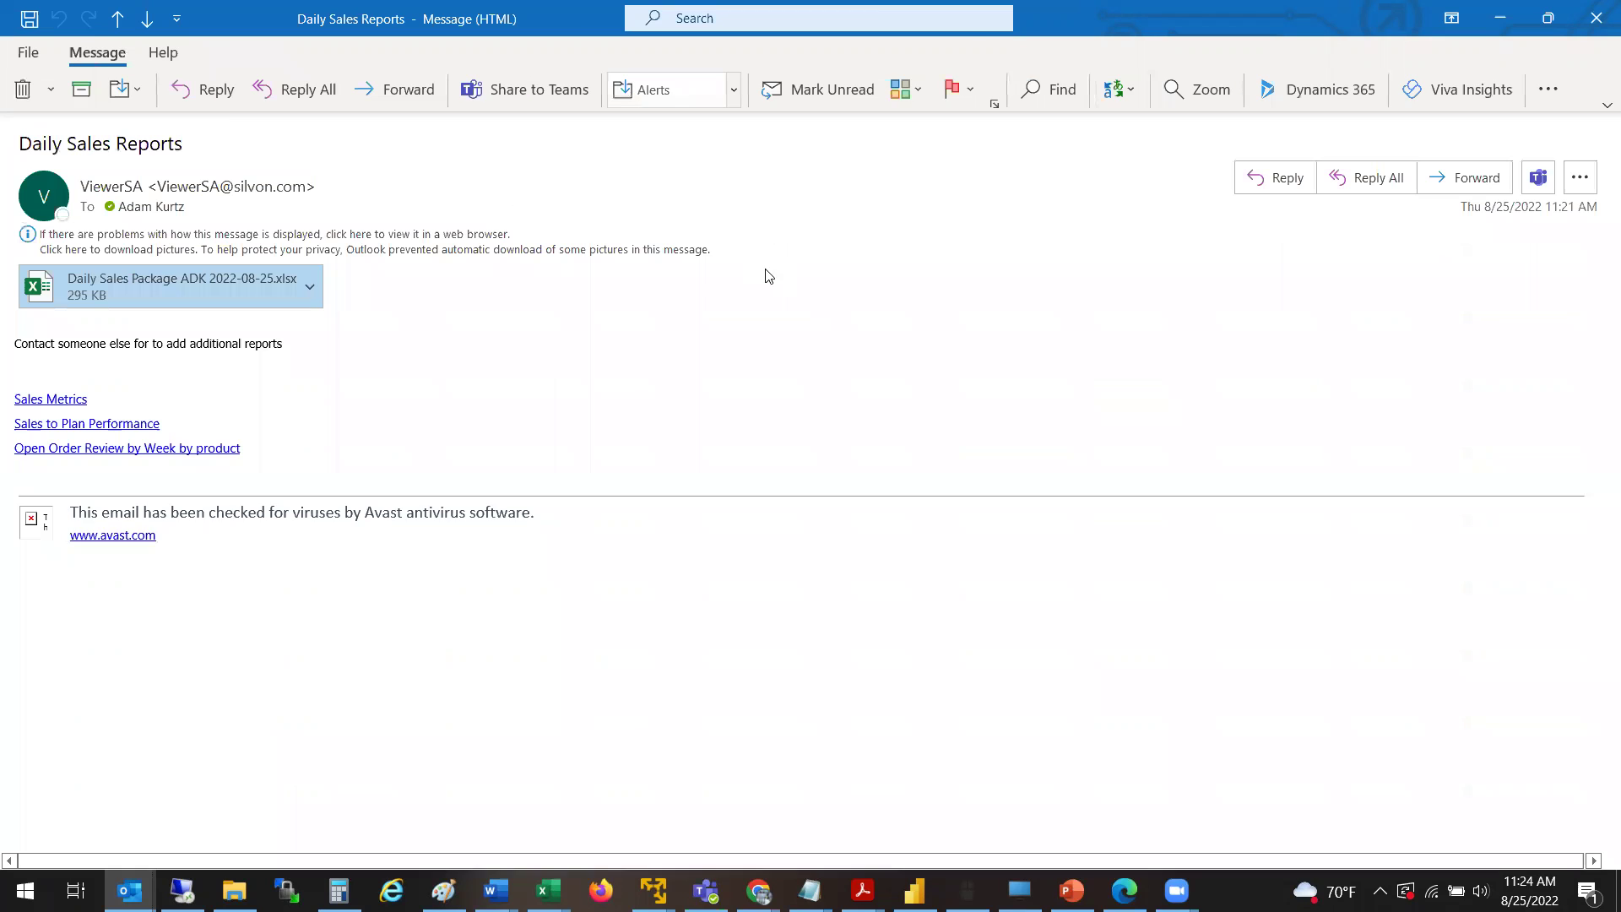
click(1596, 17)
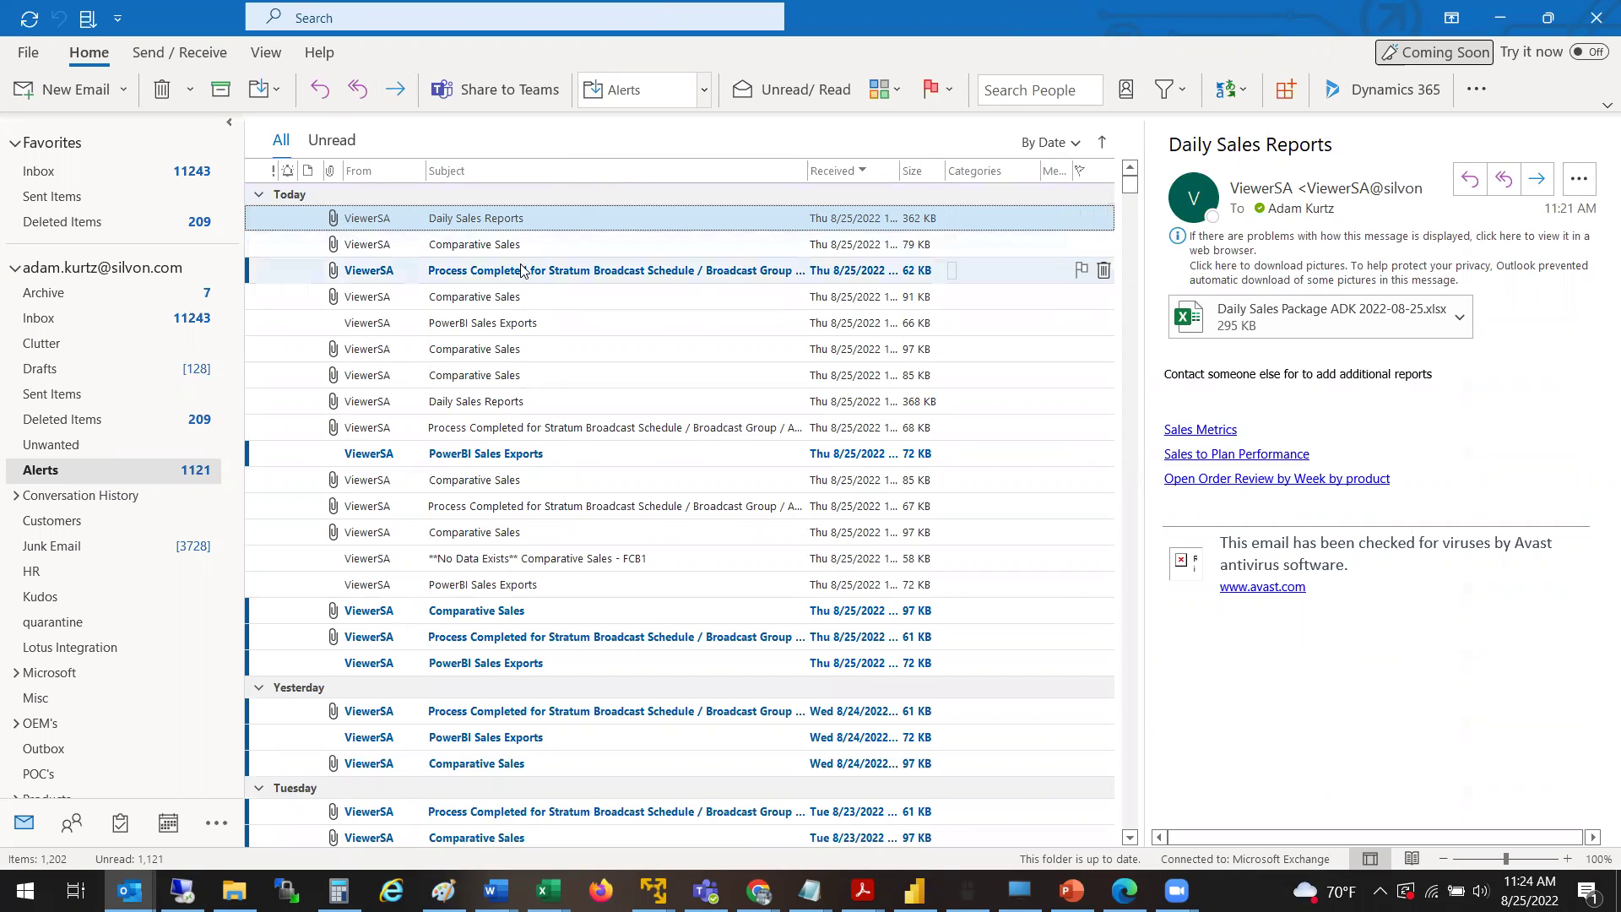
- Open the newest Process Completed message for the Stratum Broadcast Schedule to check its attached broadcast log
click(565, 271)
double_click(565, 272)
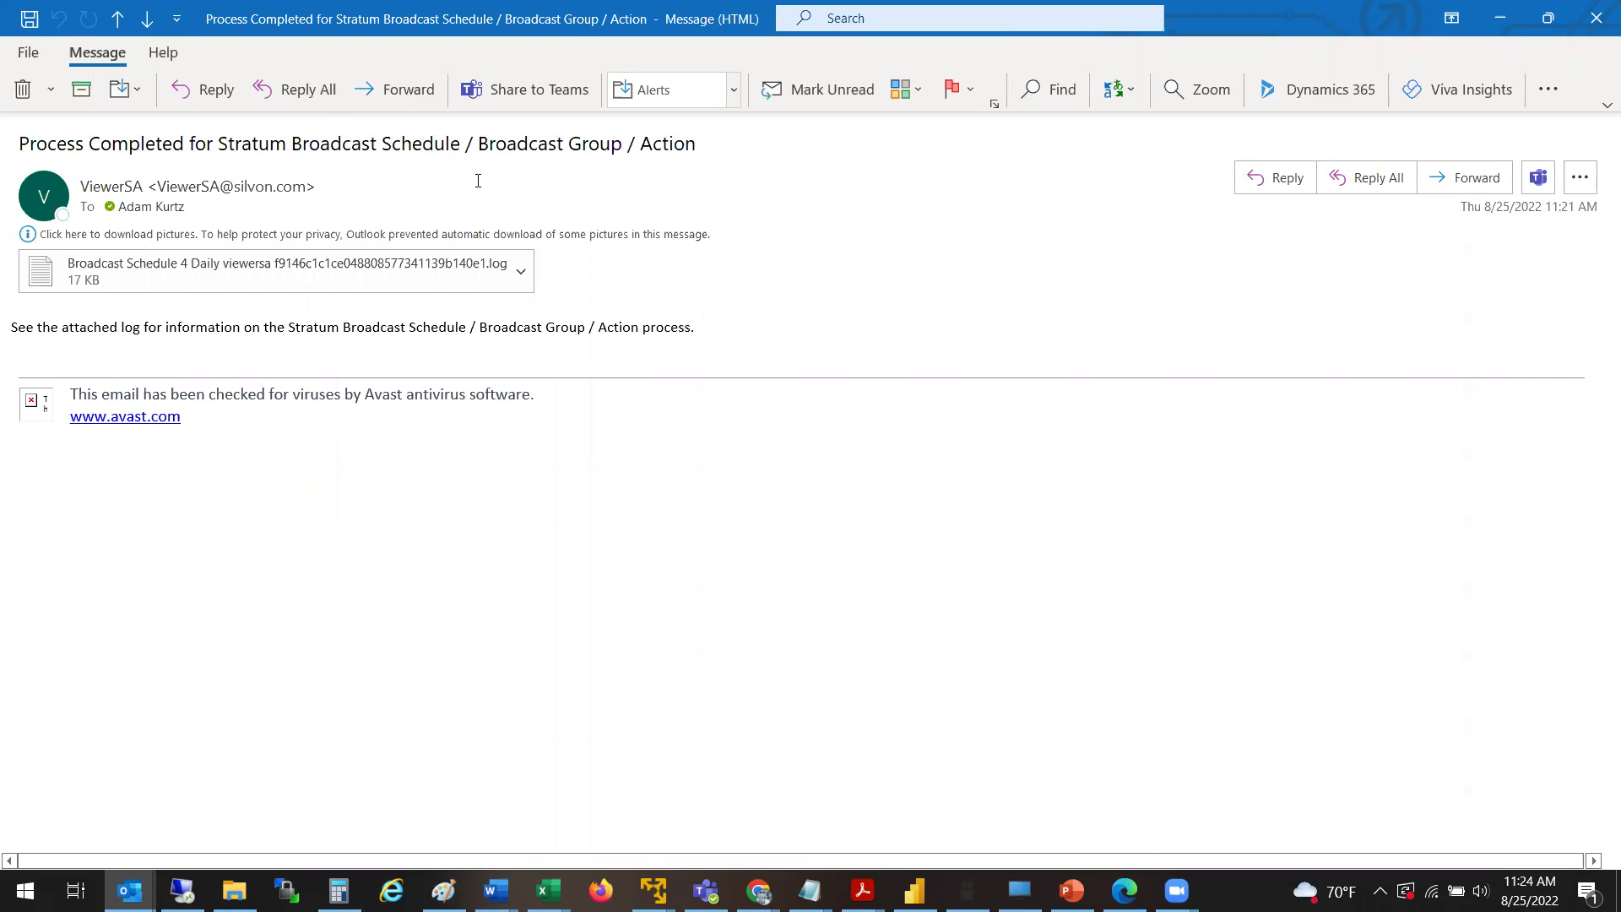
click(200, 279)
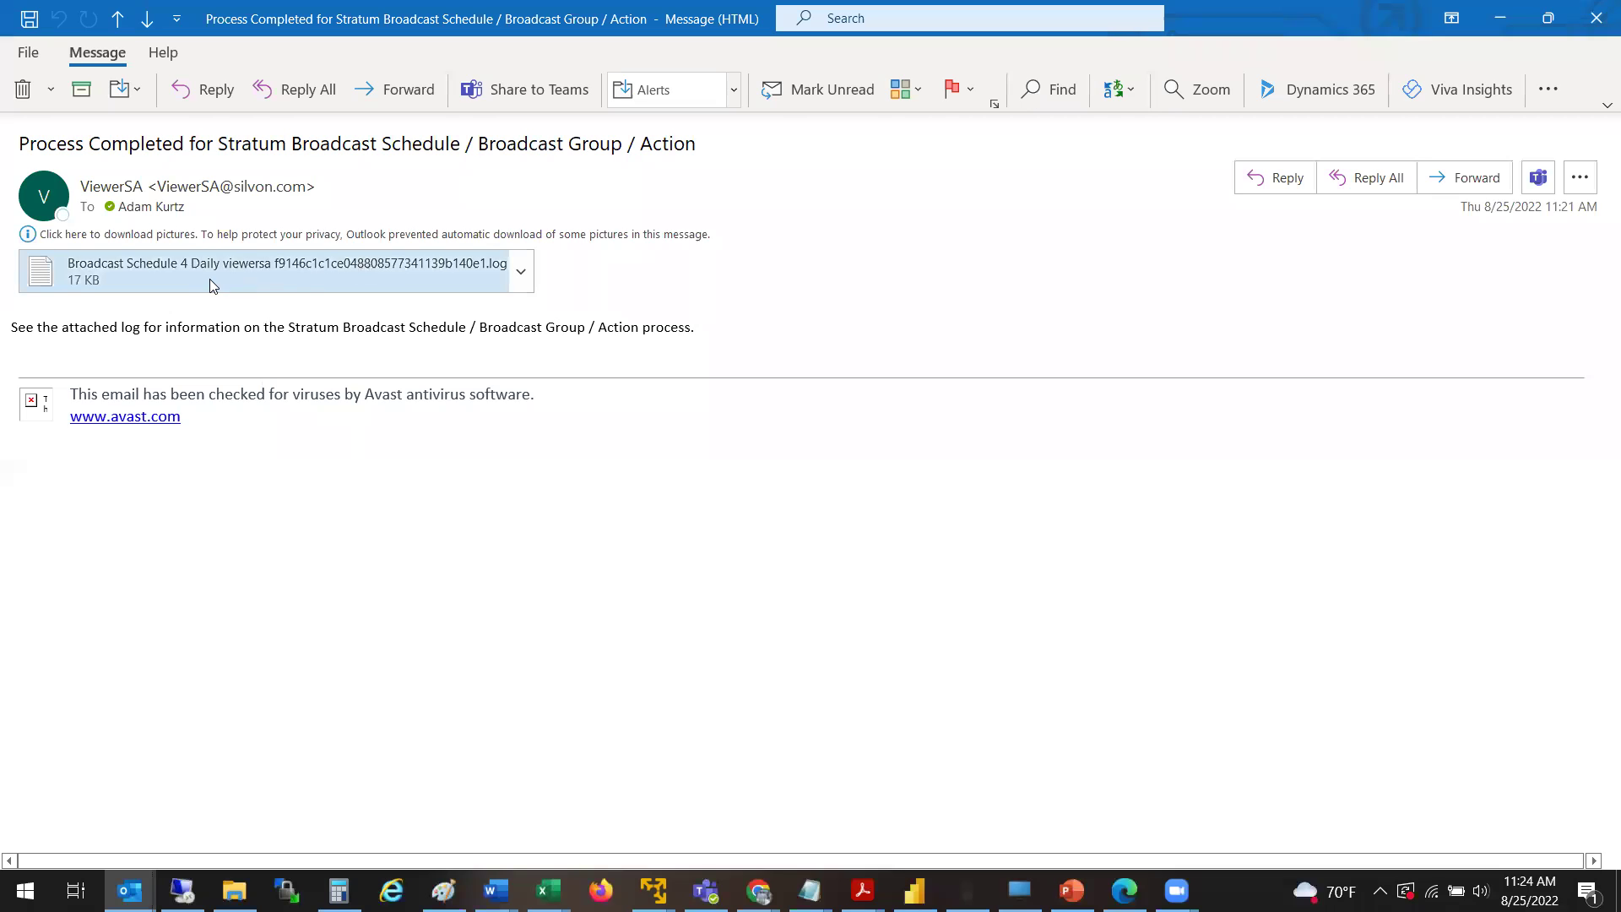
click(125, 346)
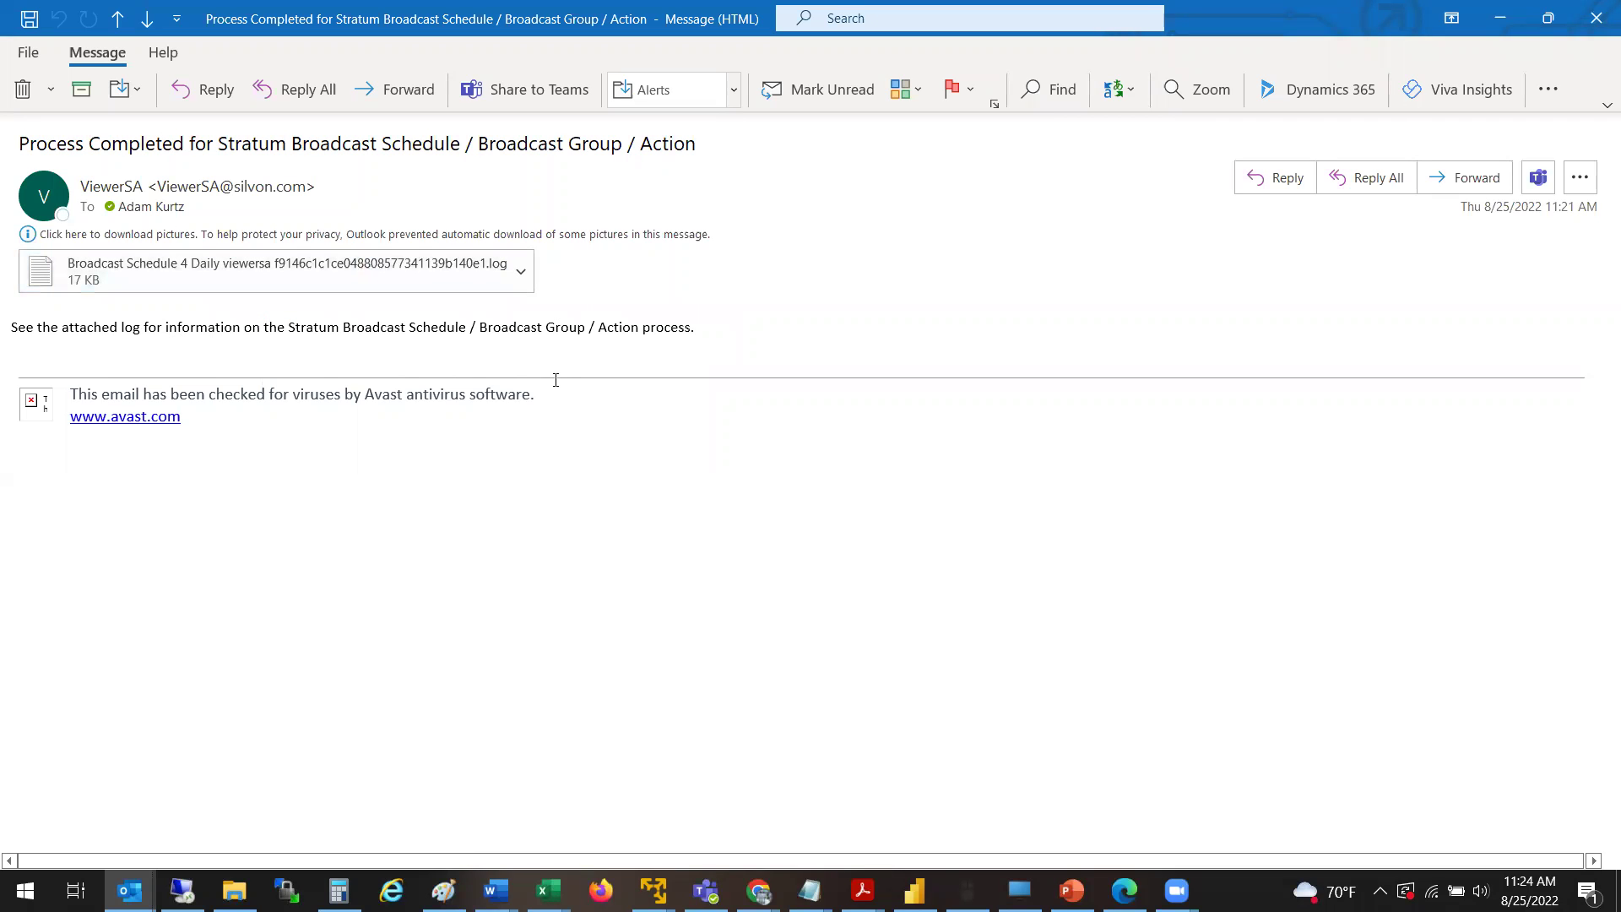
- Read the attached broadcast log through to the completed Daily schedule entries, and close the log and its message
double_click(308, 272)
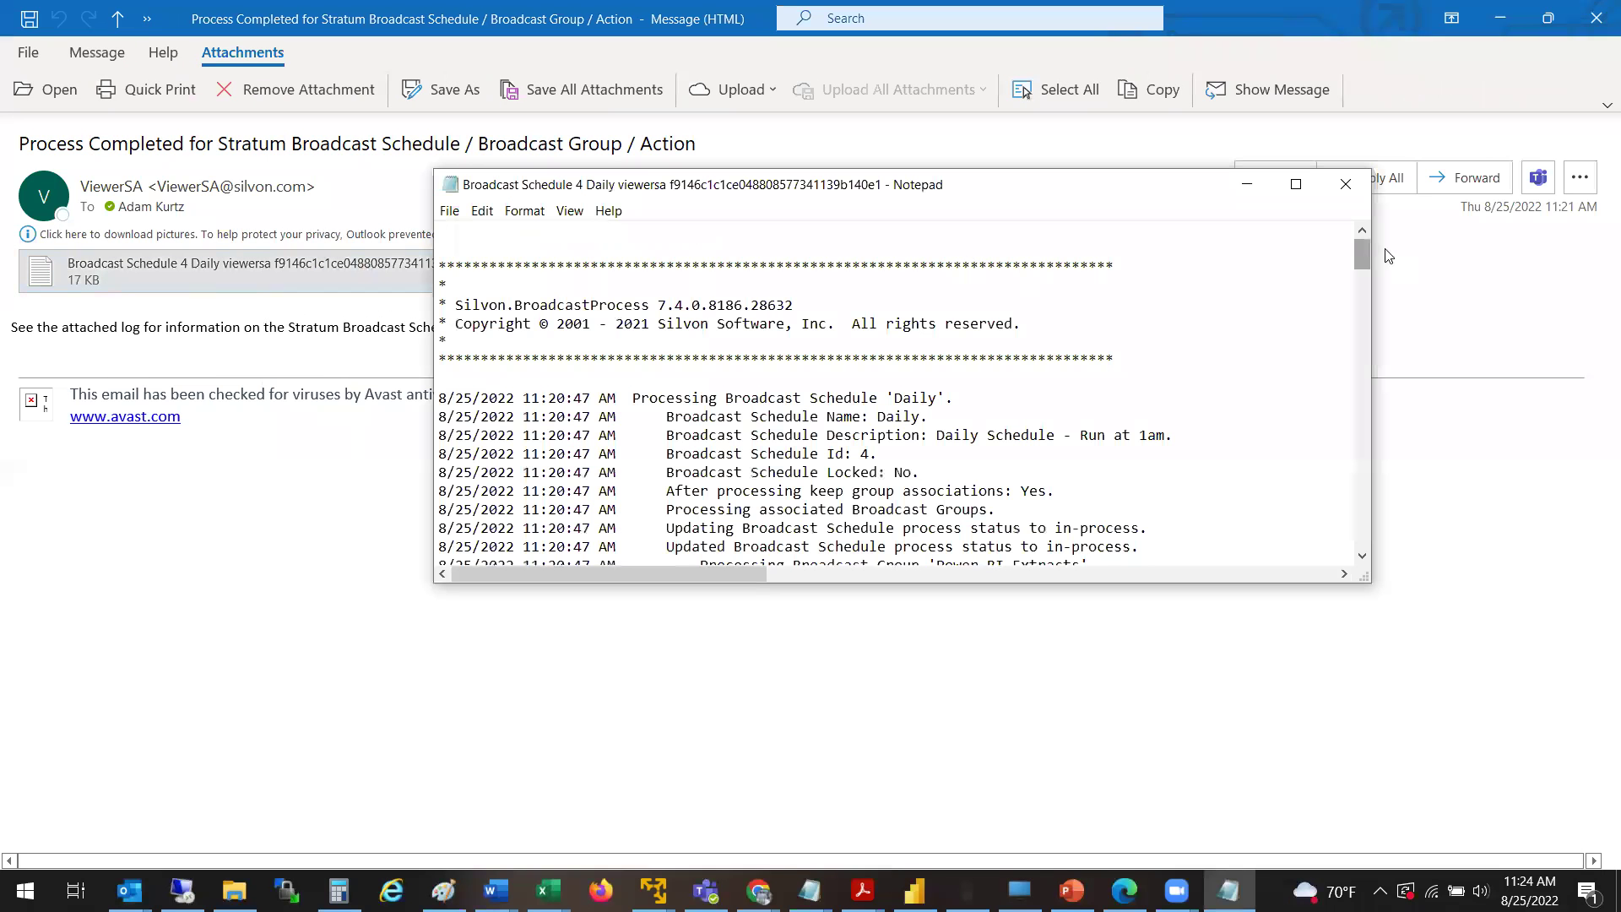
scroll(1364, 354, down, 15)
scroll(1367, 397, down, 20)
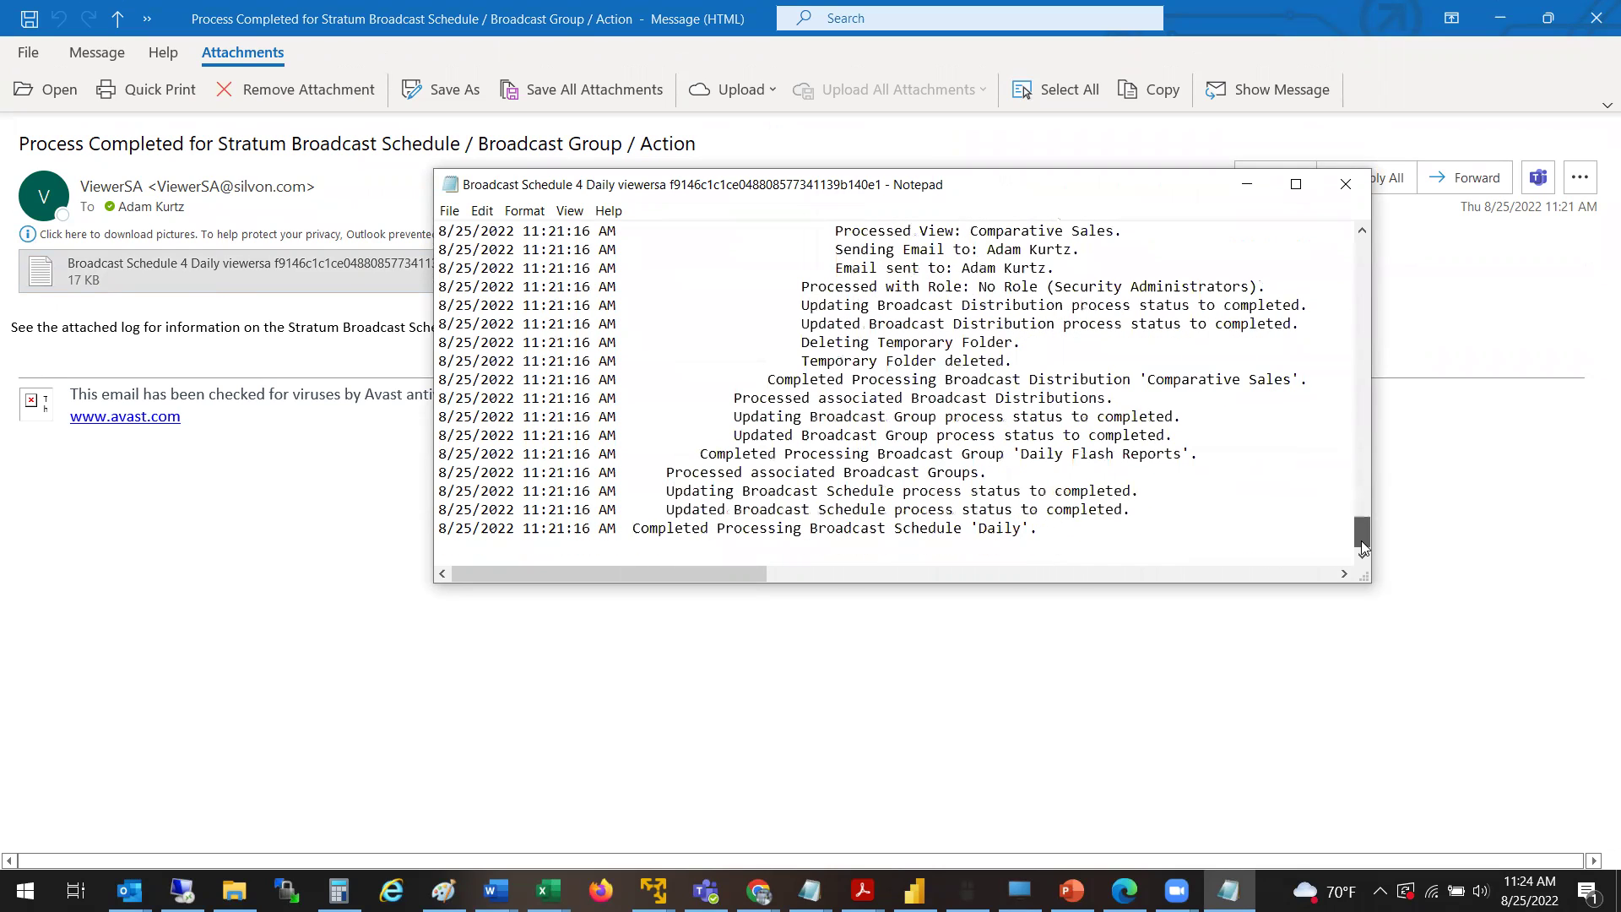
drag(1040, 528, 581, 453)
click(581, 453)
click(1345, 184)
click(1595, 17)
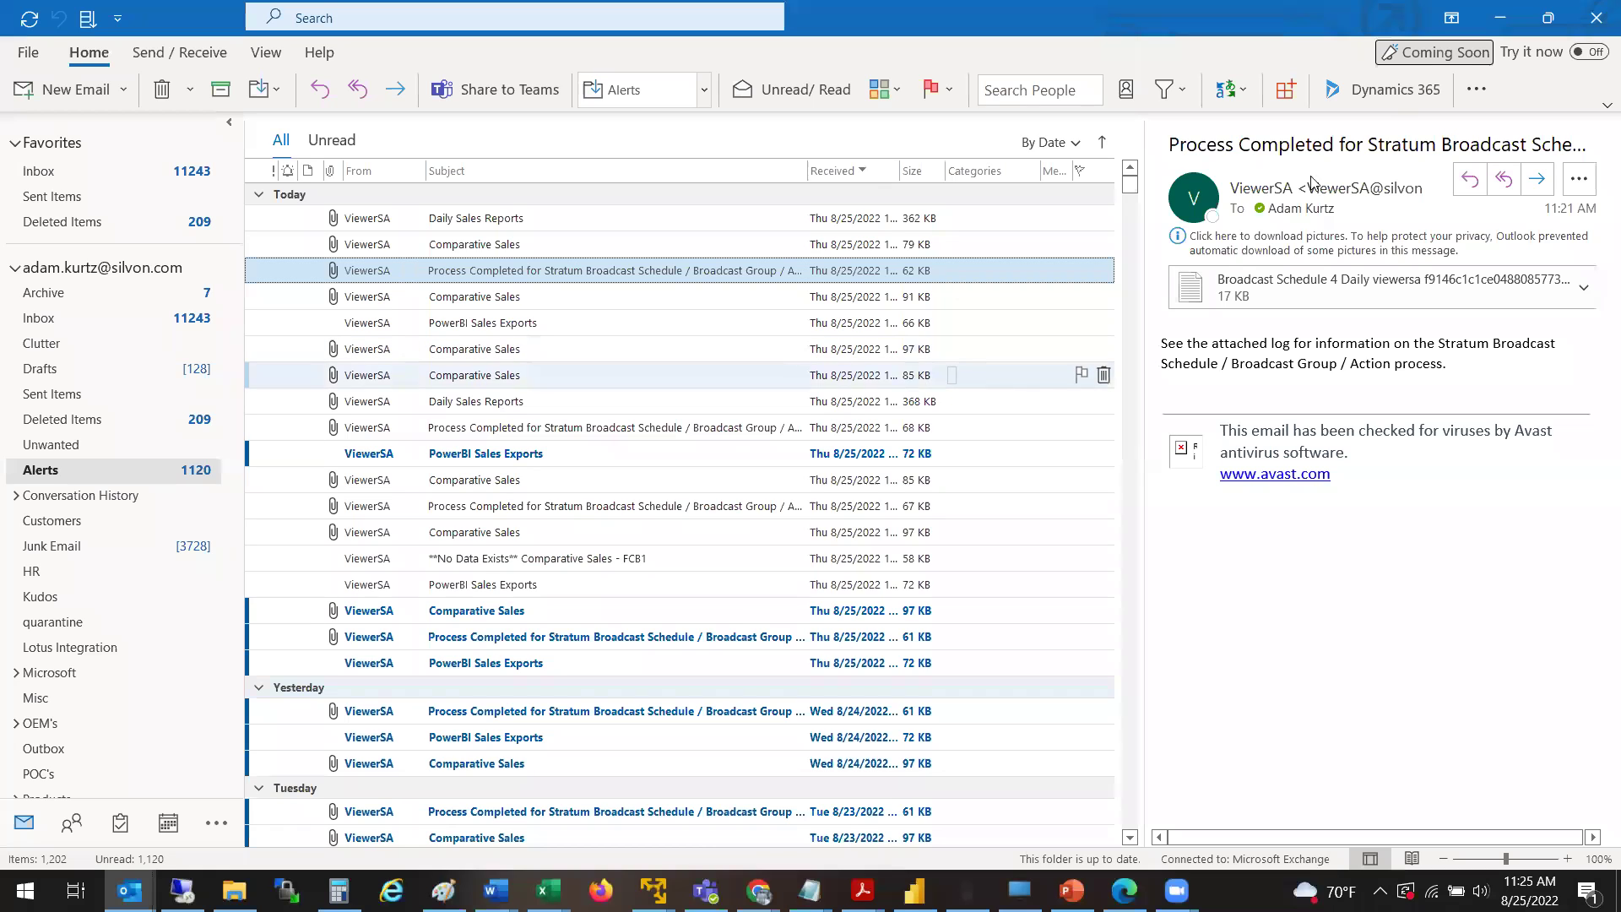
- Switch to the Stratum Daily Demo site in Chrome and open the Comparative Sales view from SPM Sales & Profitability
click(1500, 18)
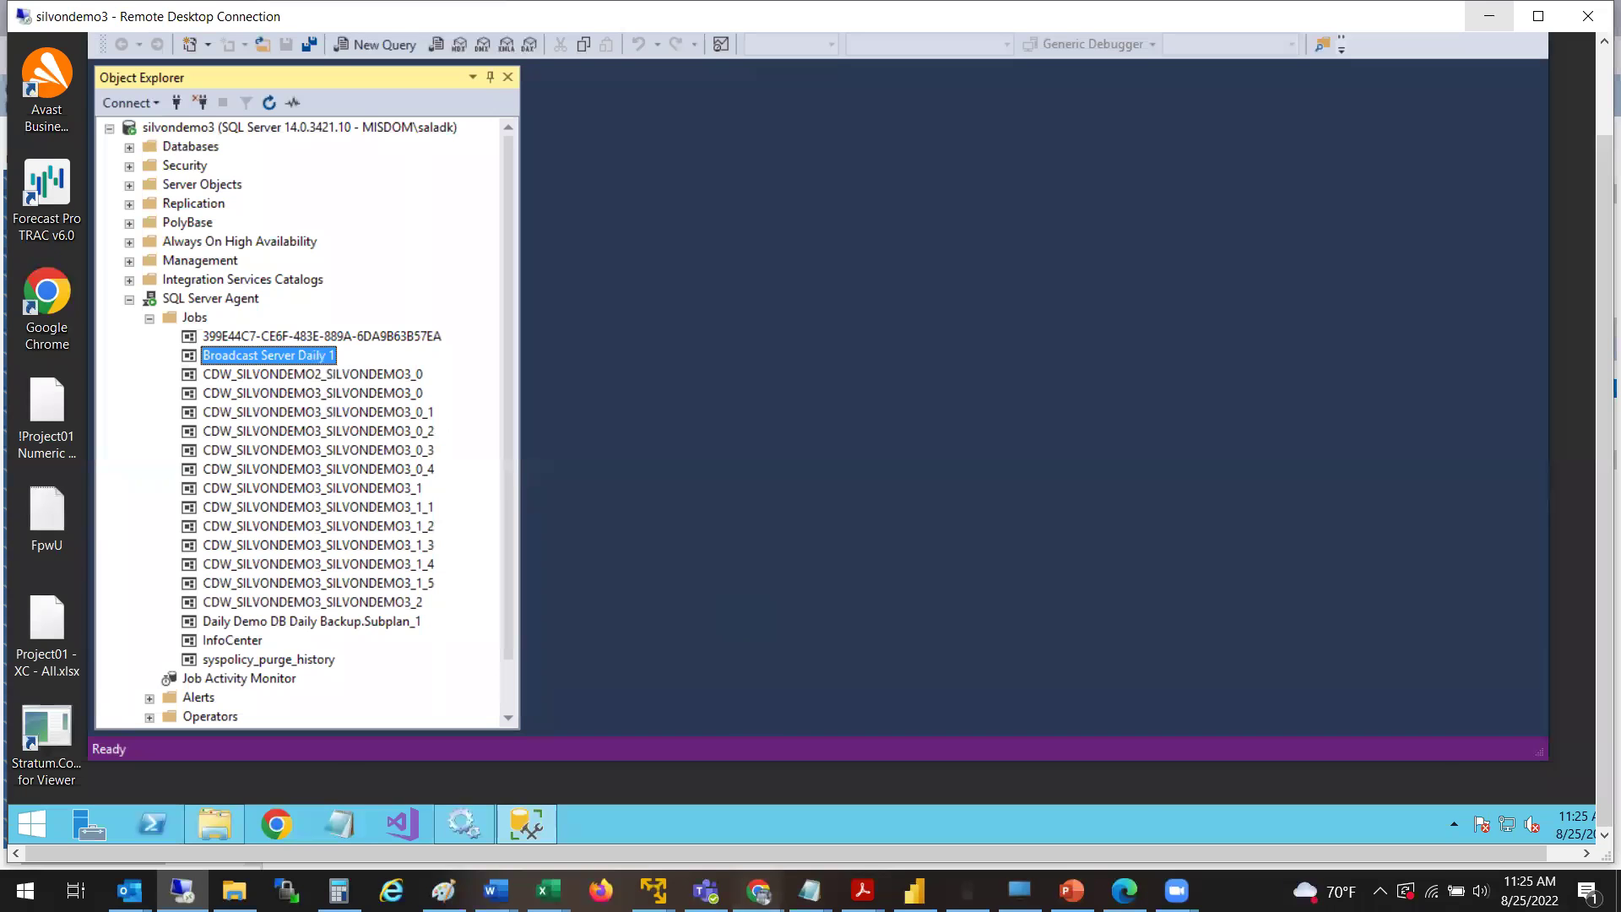
mouse_move(758, 891)
click(1307, 819)
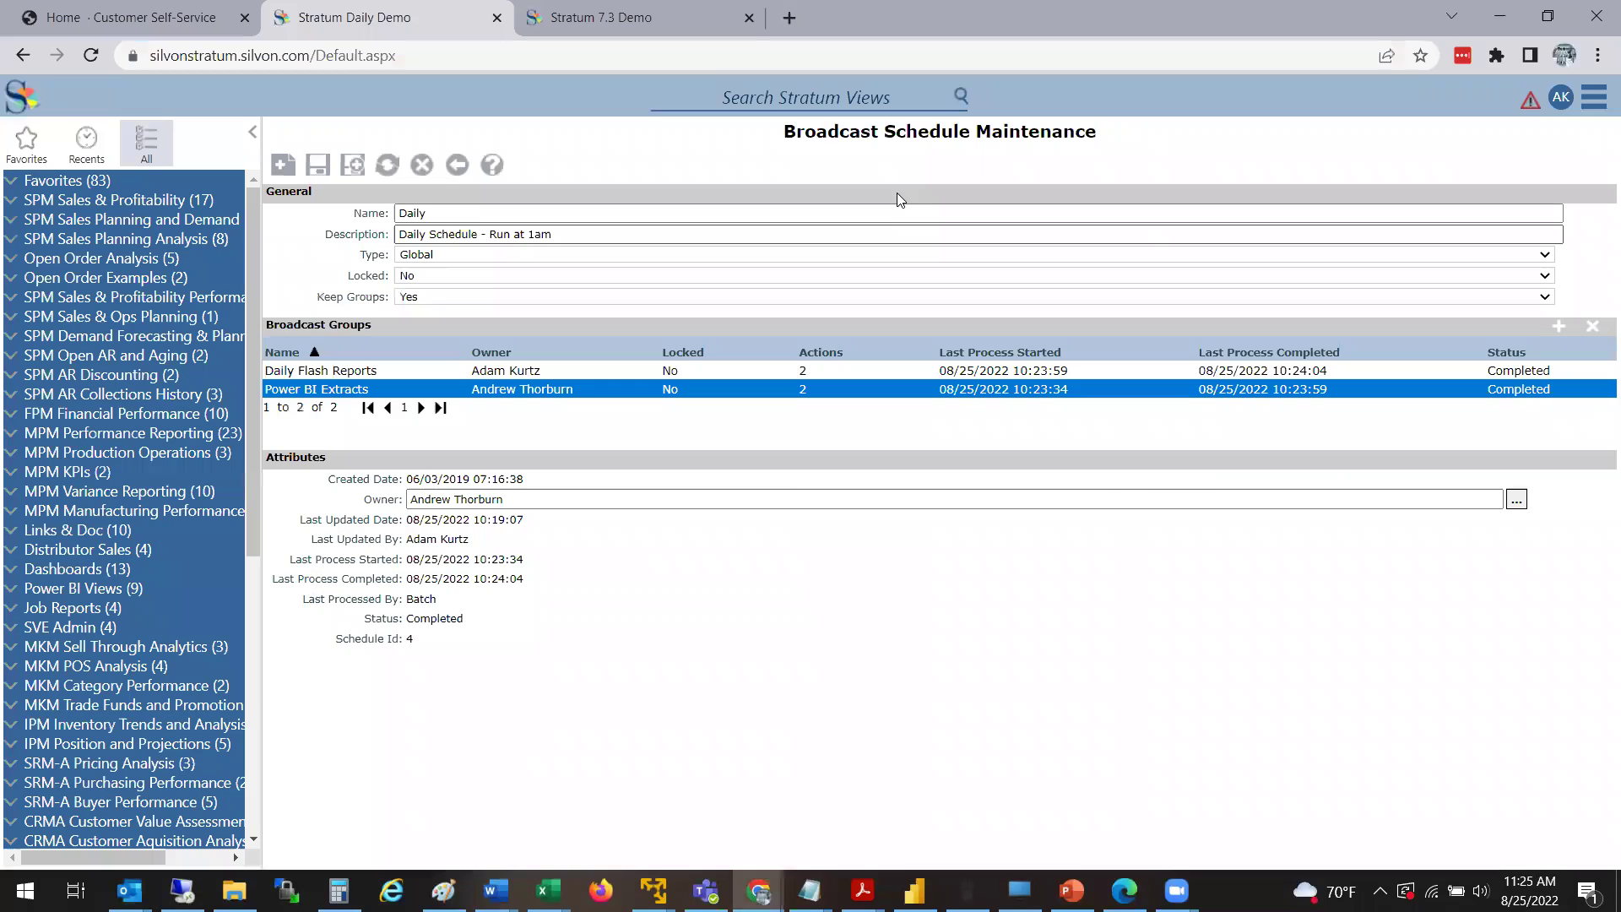
click(77, 203)
click(78, 242)
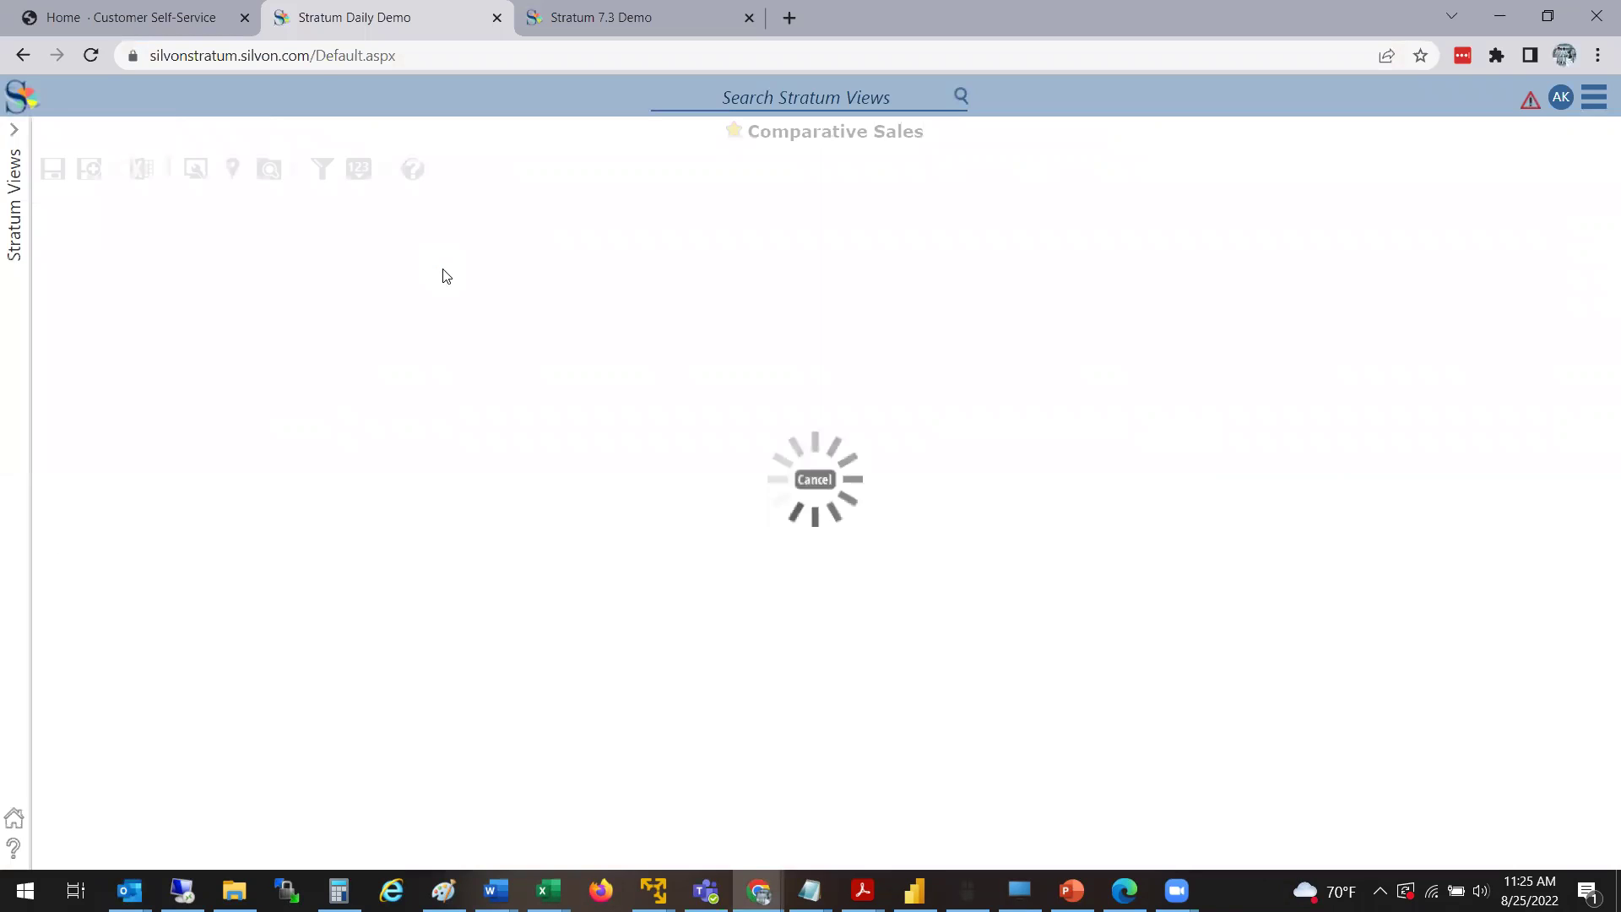
- Open a new action from the Comparative Sales view and examine its general, e-mail and view settings
right_click(613, 470)
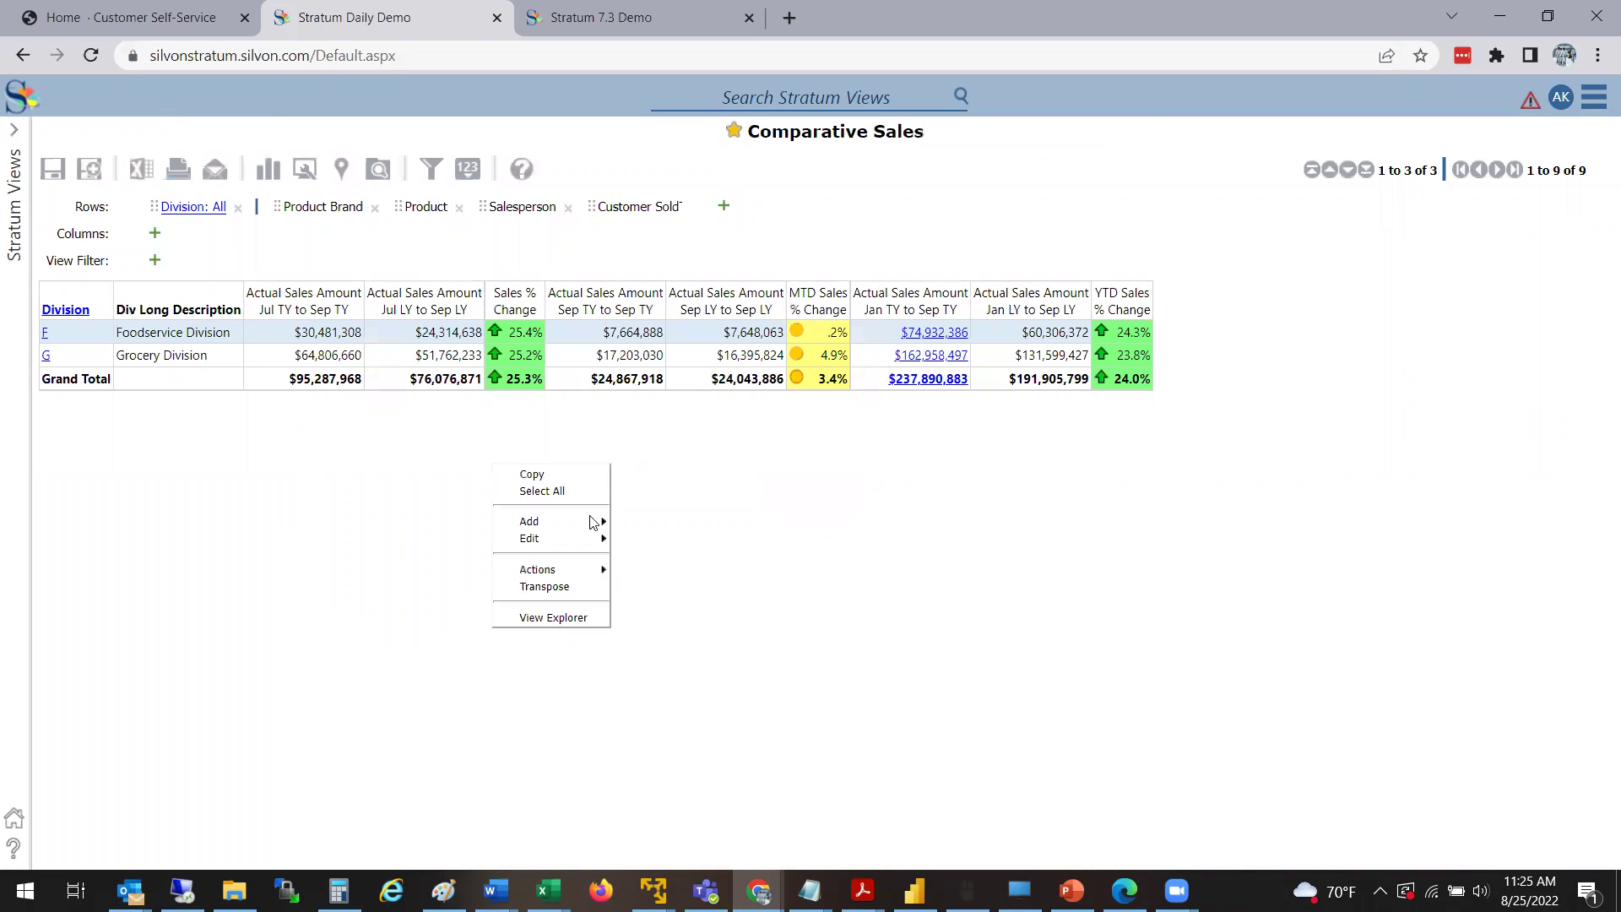
mouse_move(598, 527)
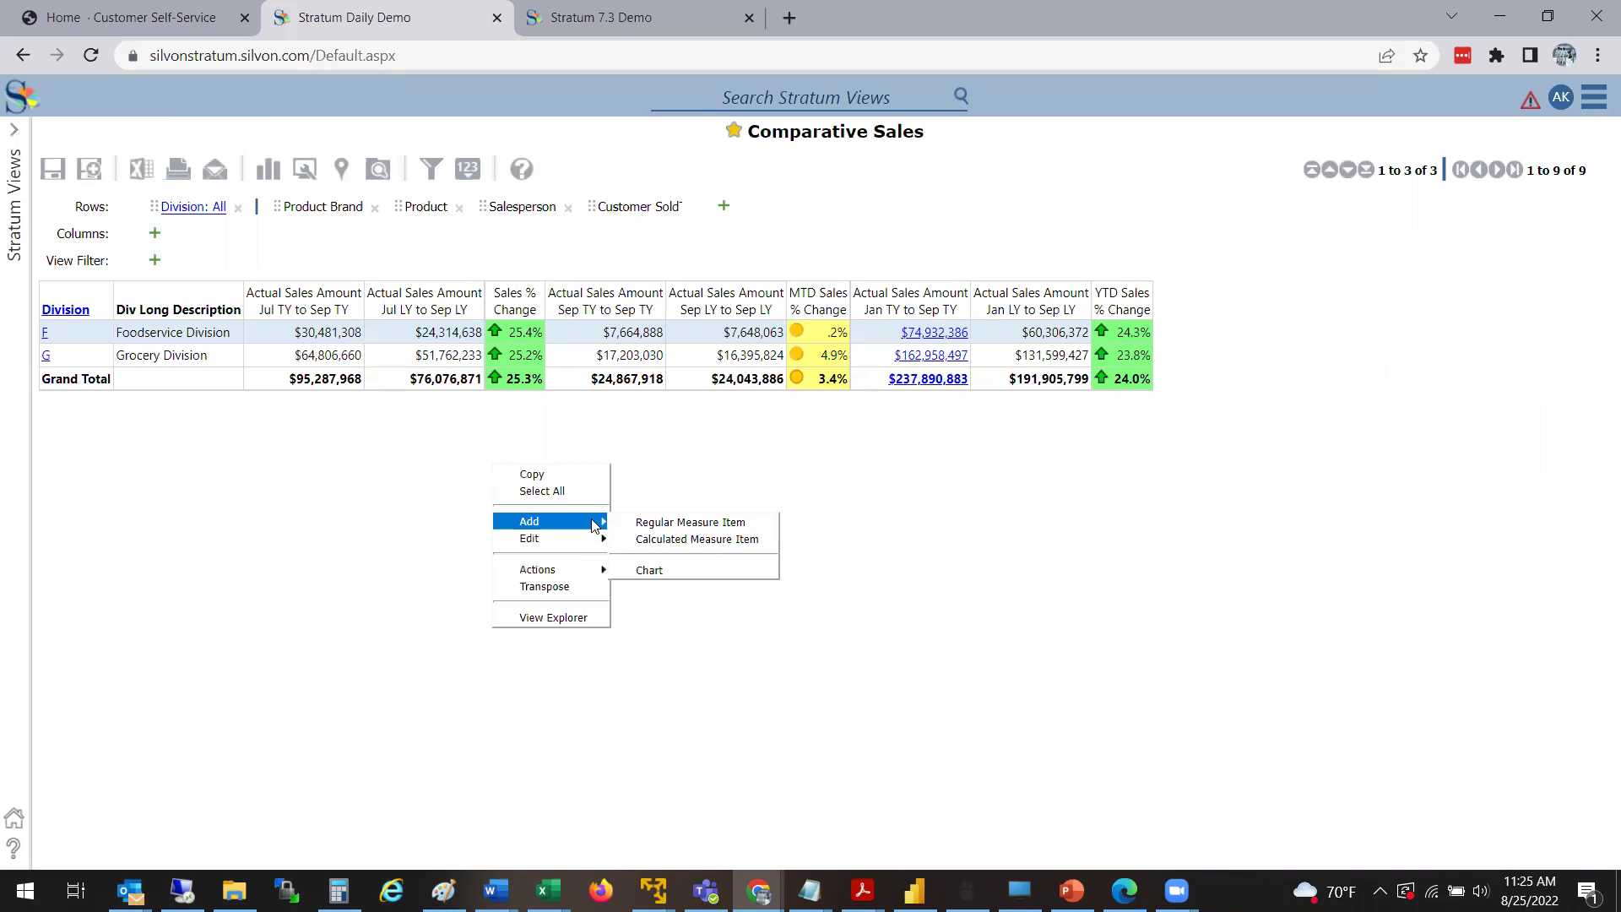
mouse_move(597, 574)
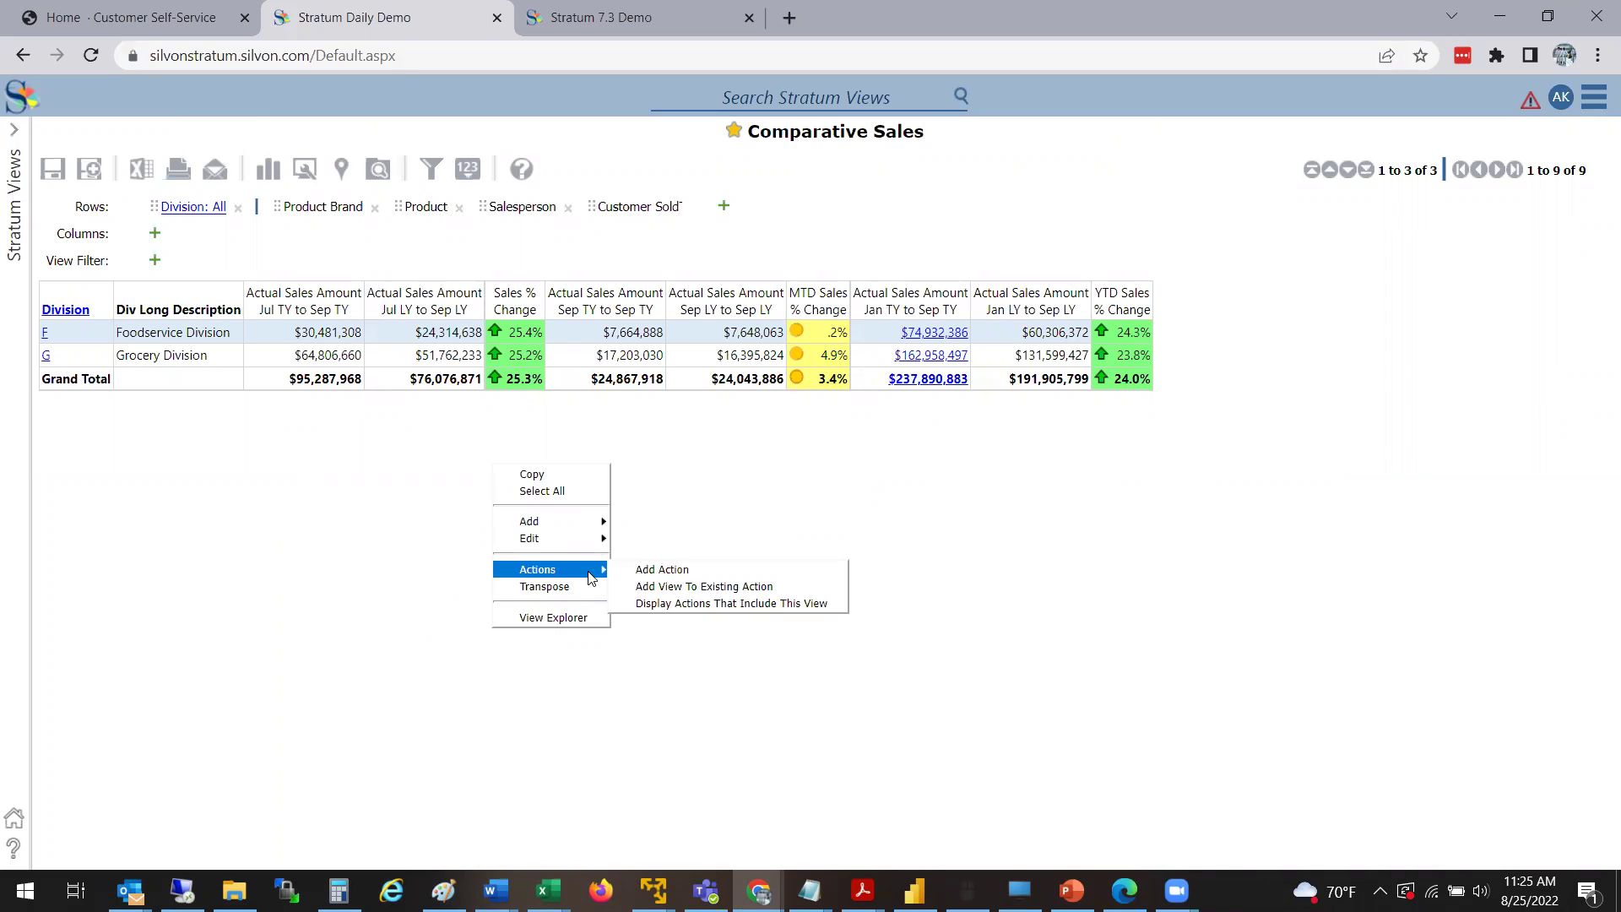
click(691, 573)
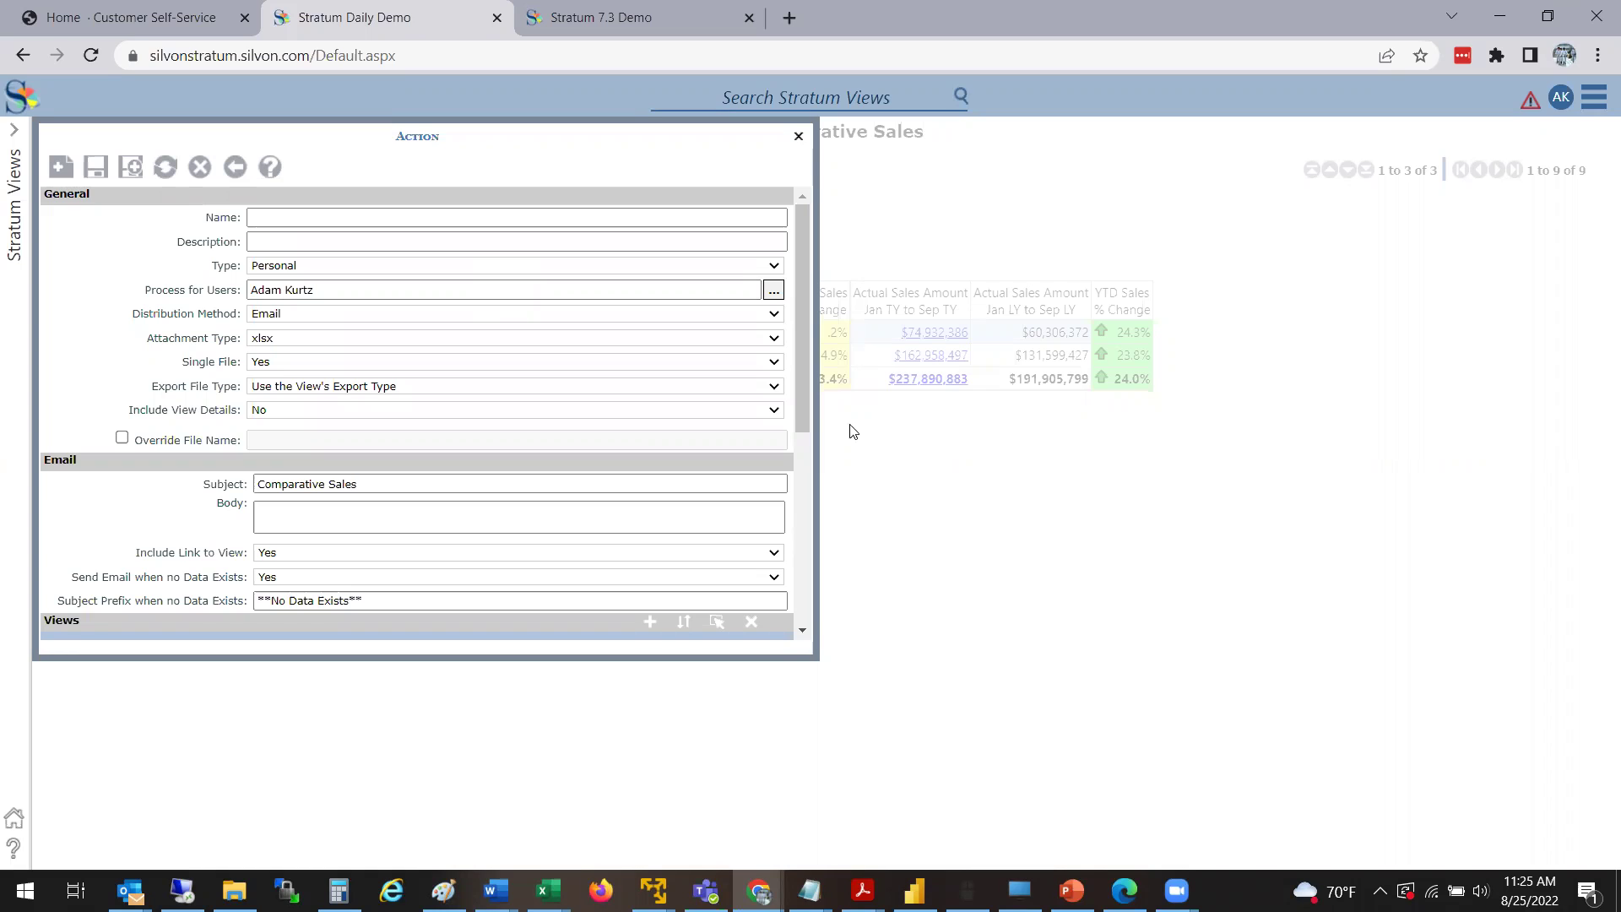
scroll(503, 499, down, 4)
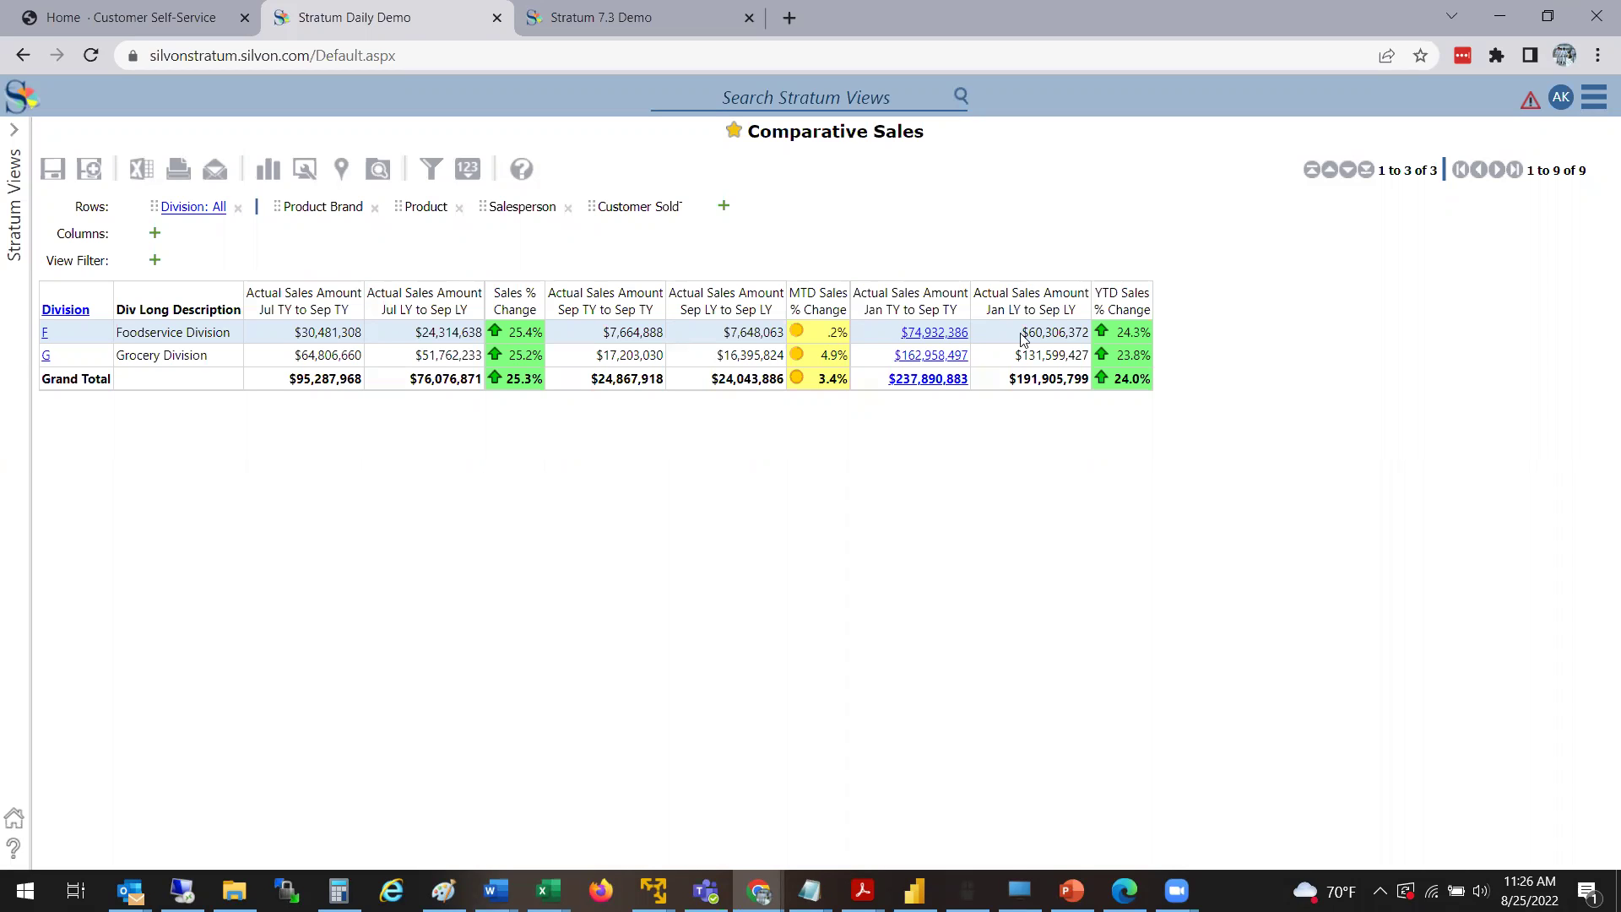
- Switch to the remote SQL Server session, examine the Run Broadcast Server step of the Broadcast Server Daily 1 job, and cancel out of its properties
click(579, 8)
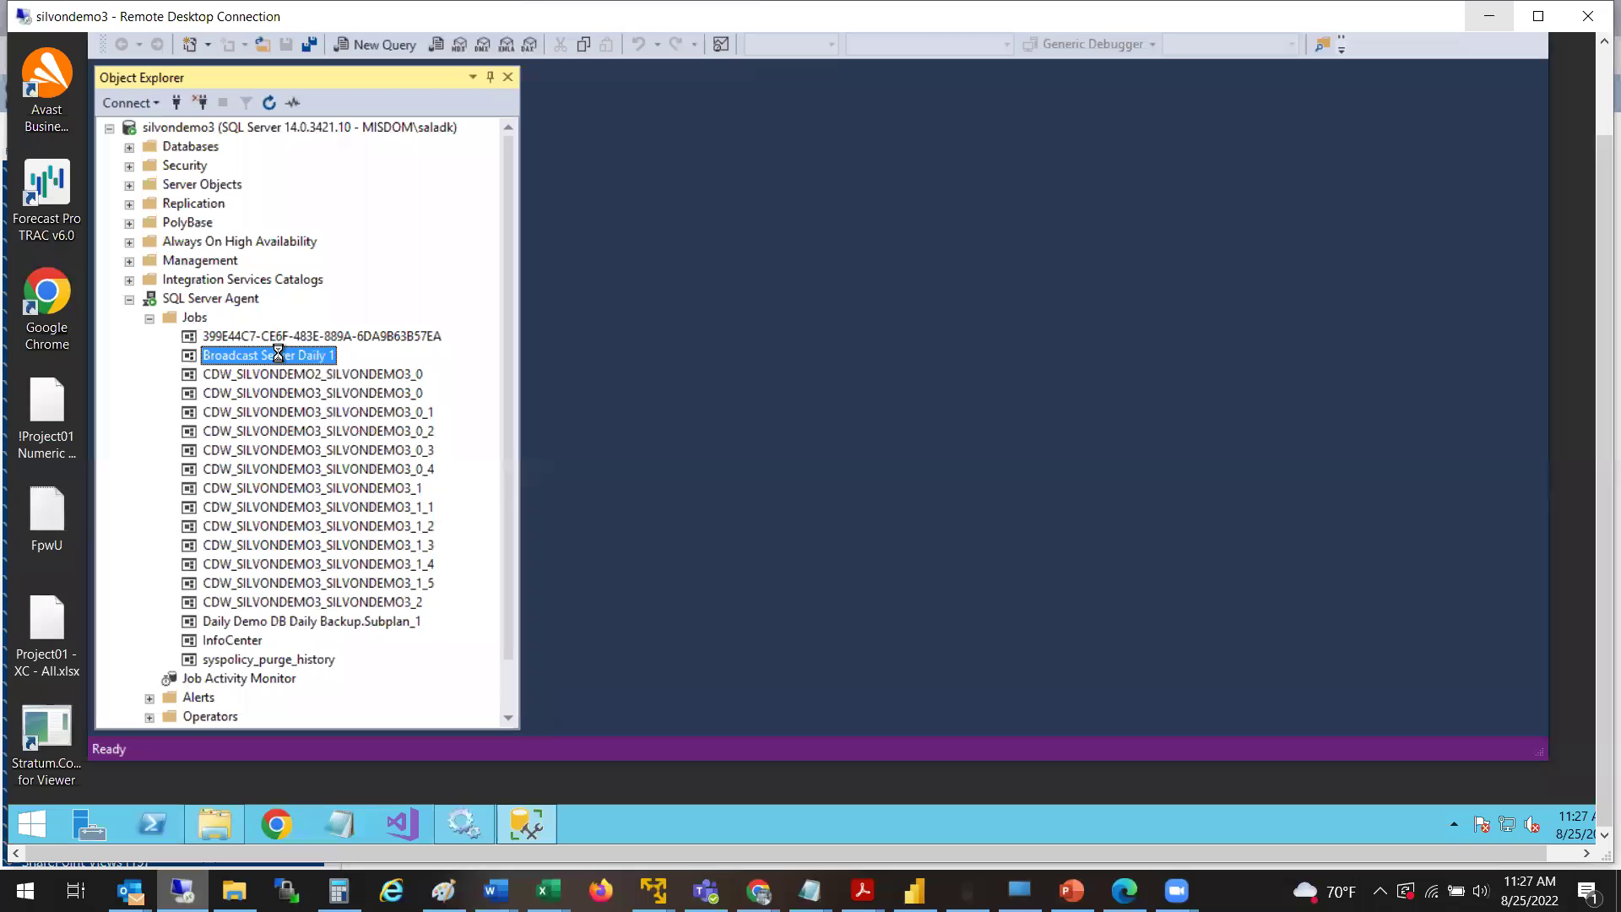
double_click(266, 351)
click(508, 111)
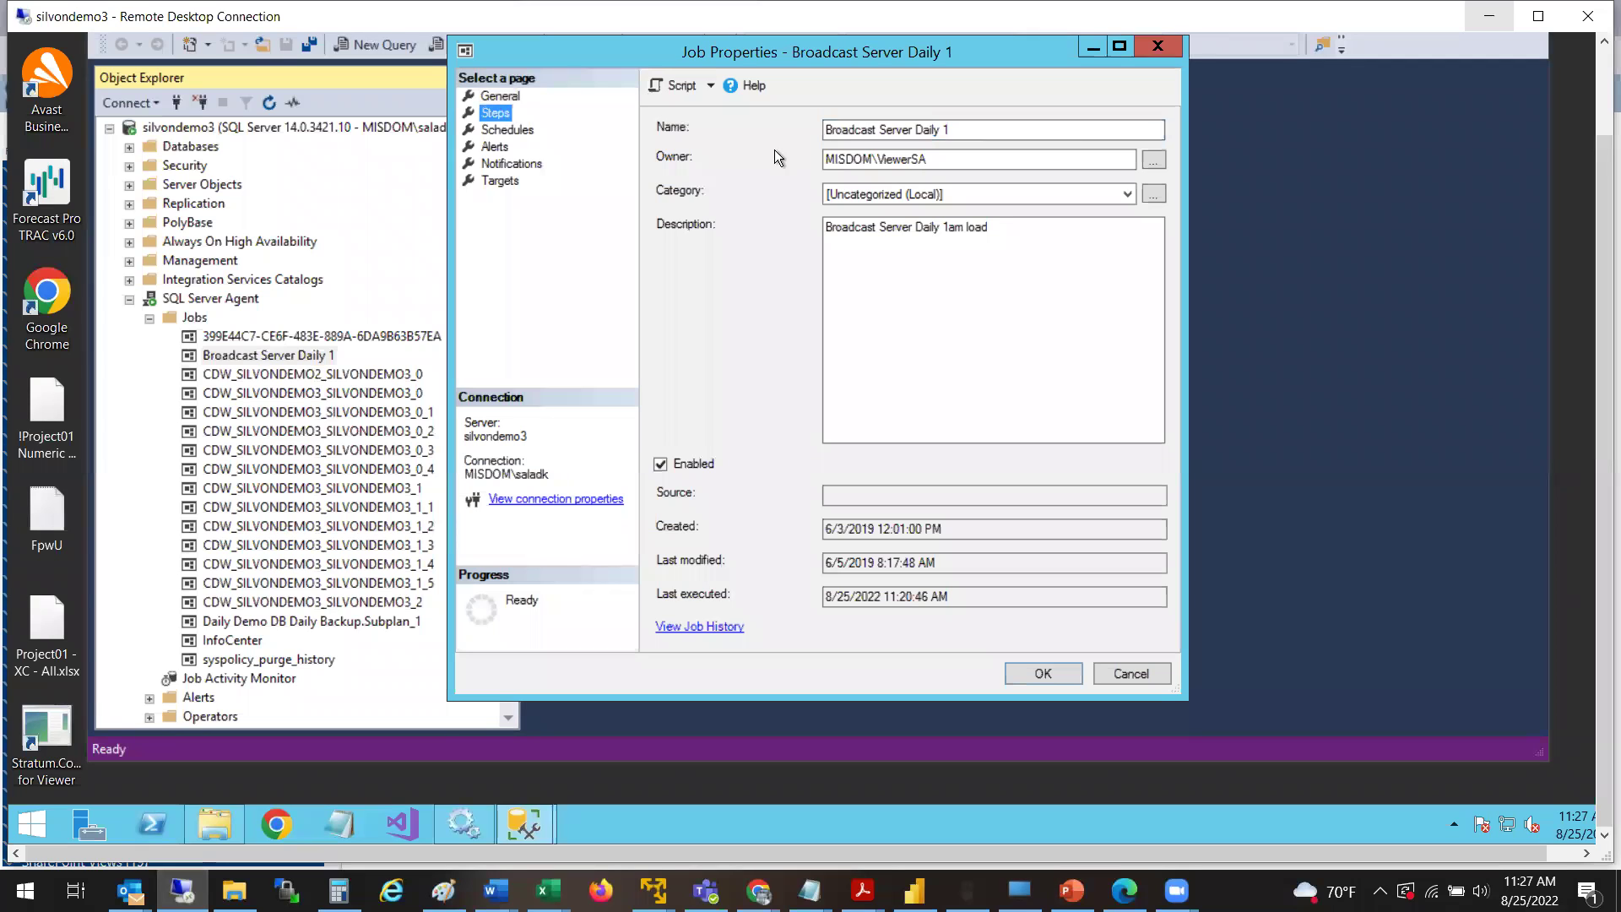
double_click(726, 263)
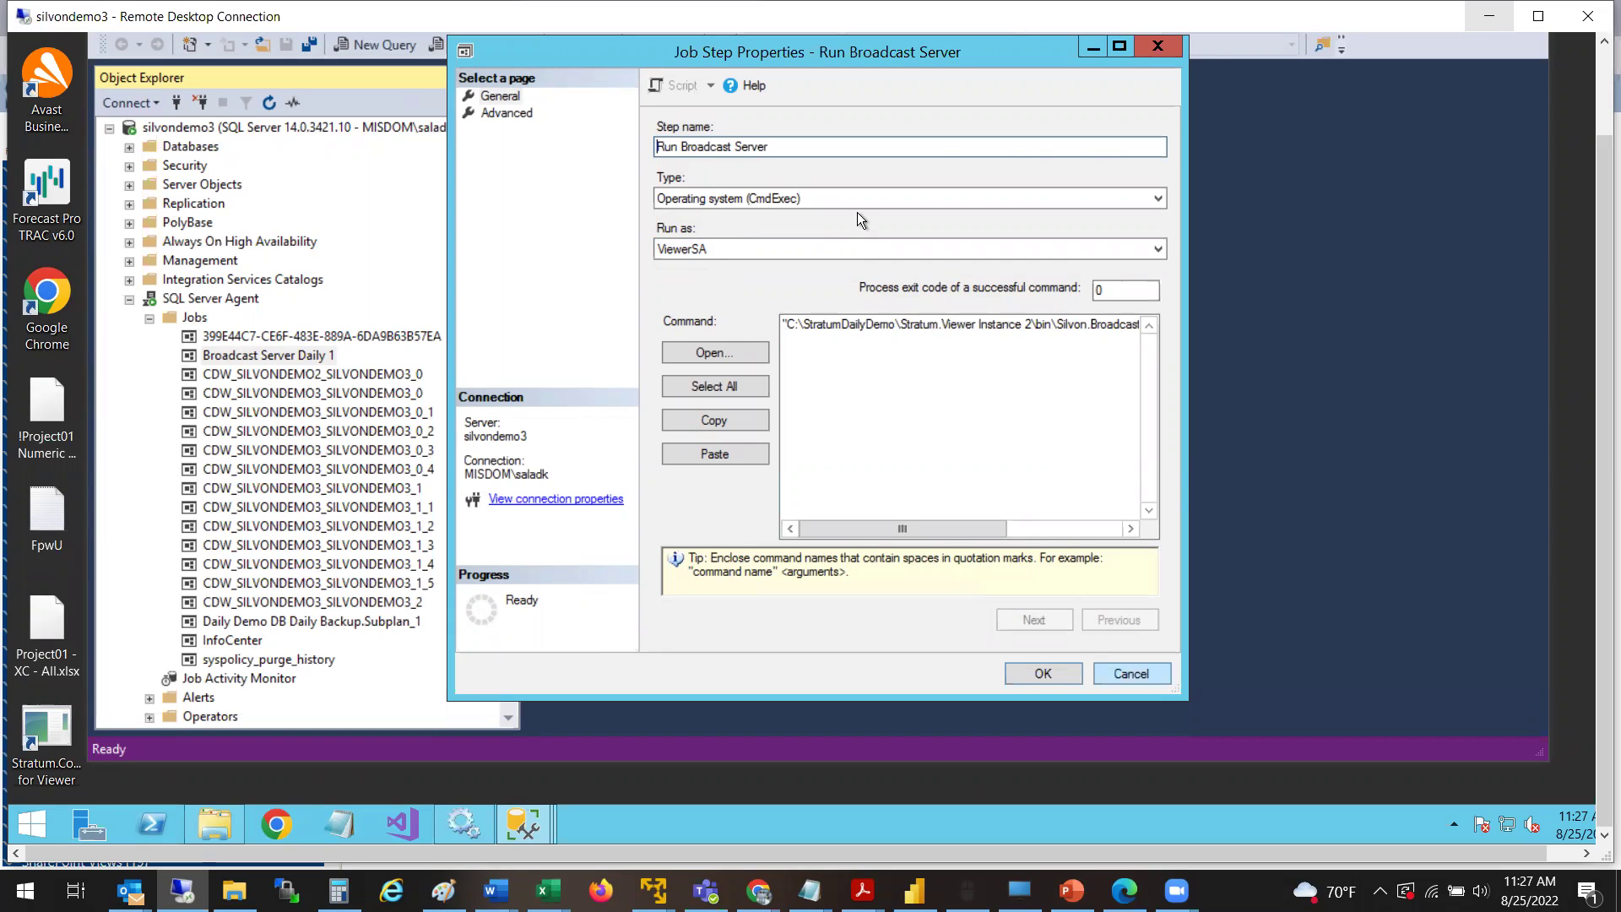
click(1127, 677)
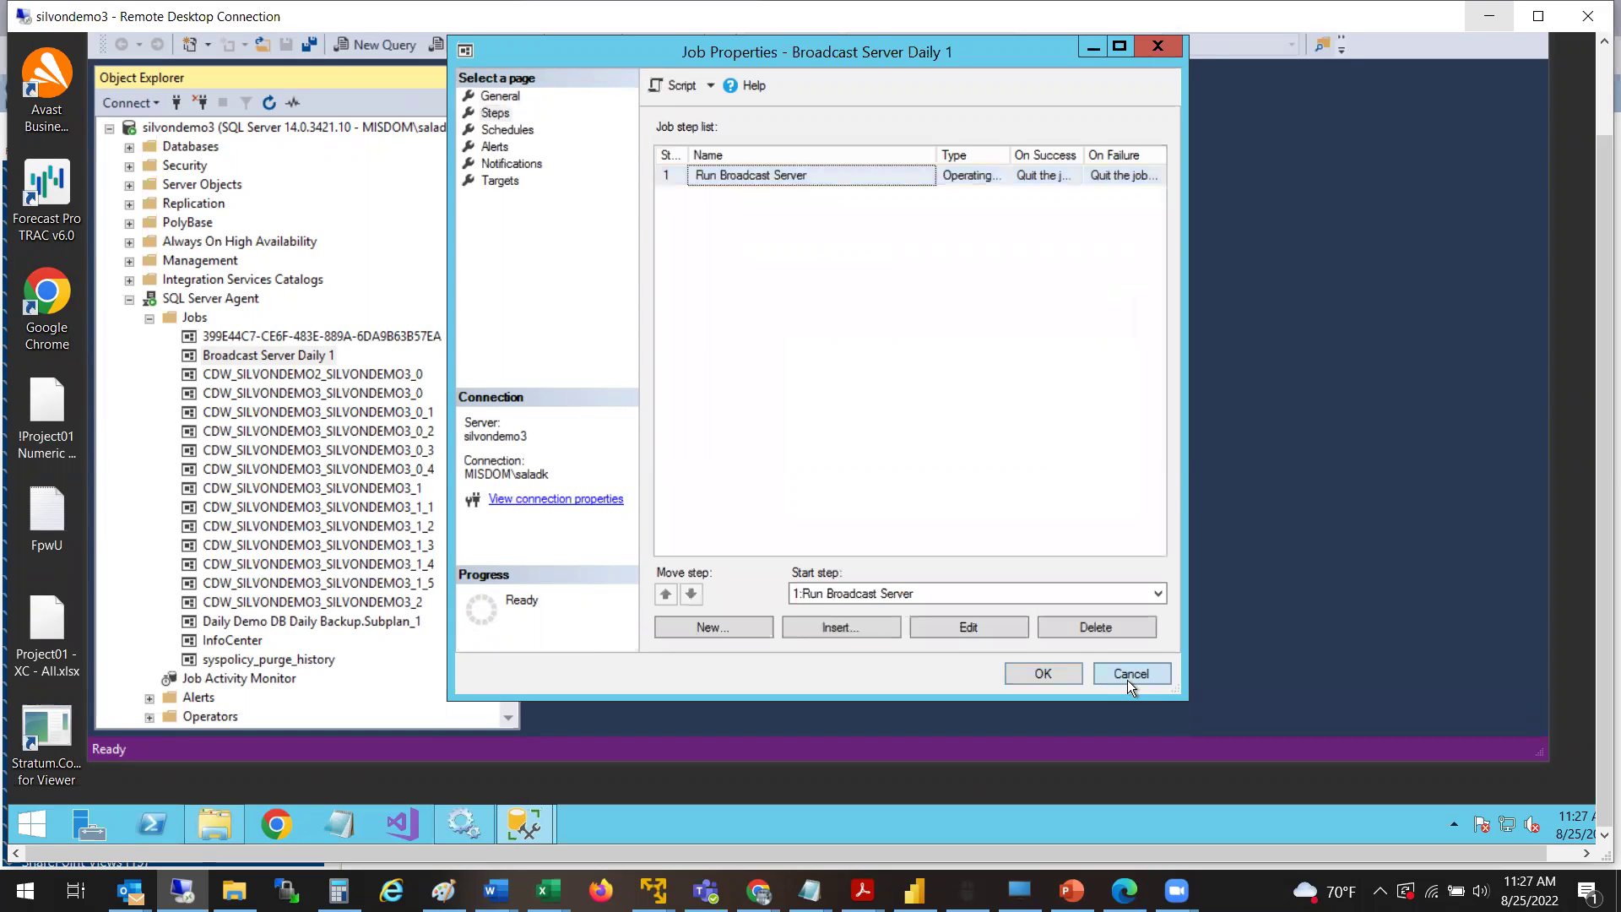
click(1127, 681)
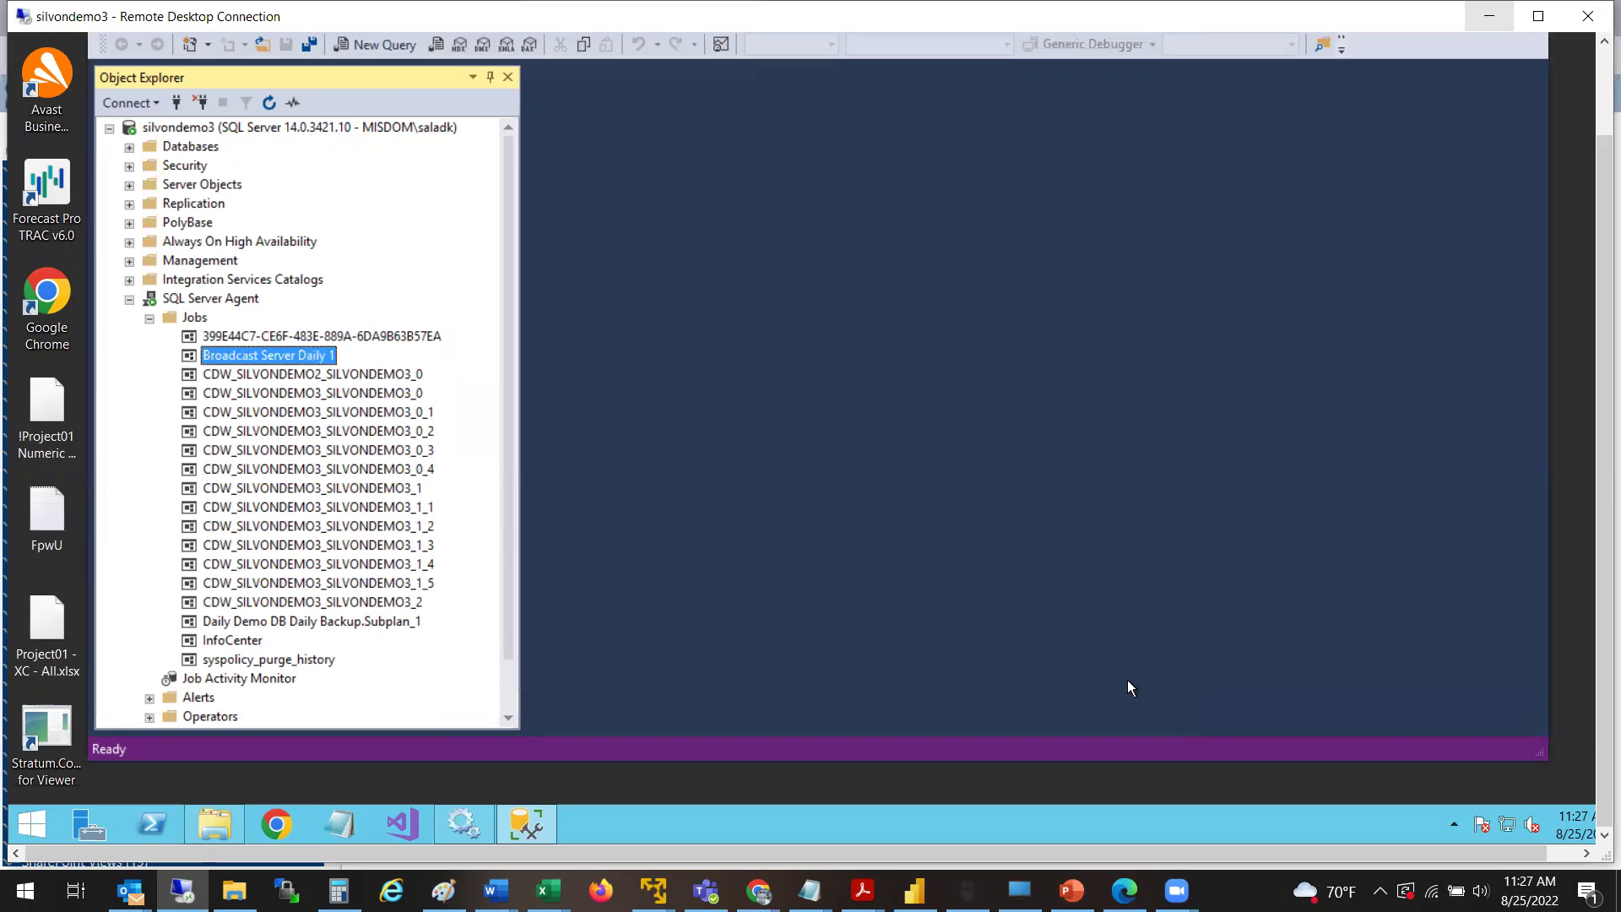